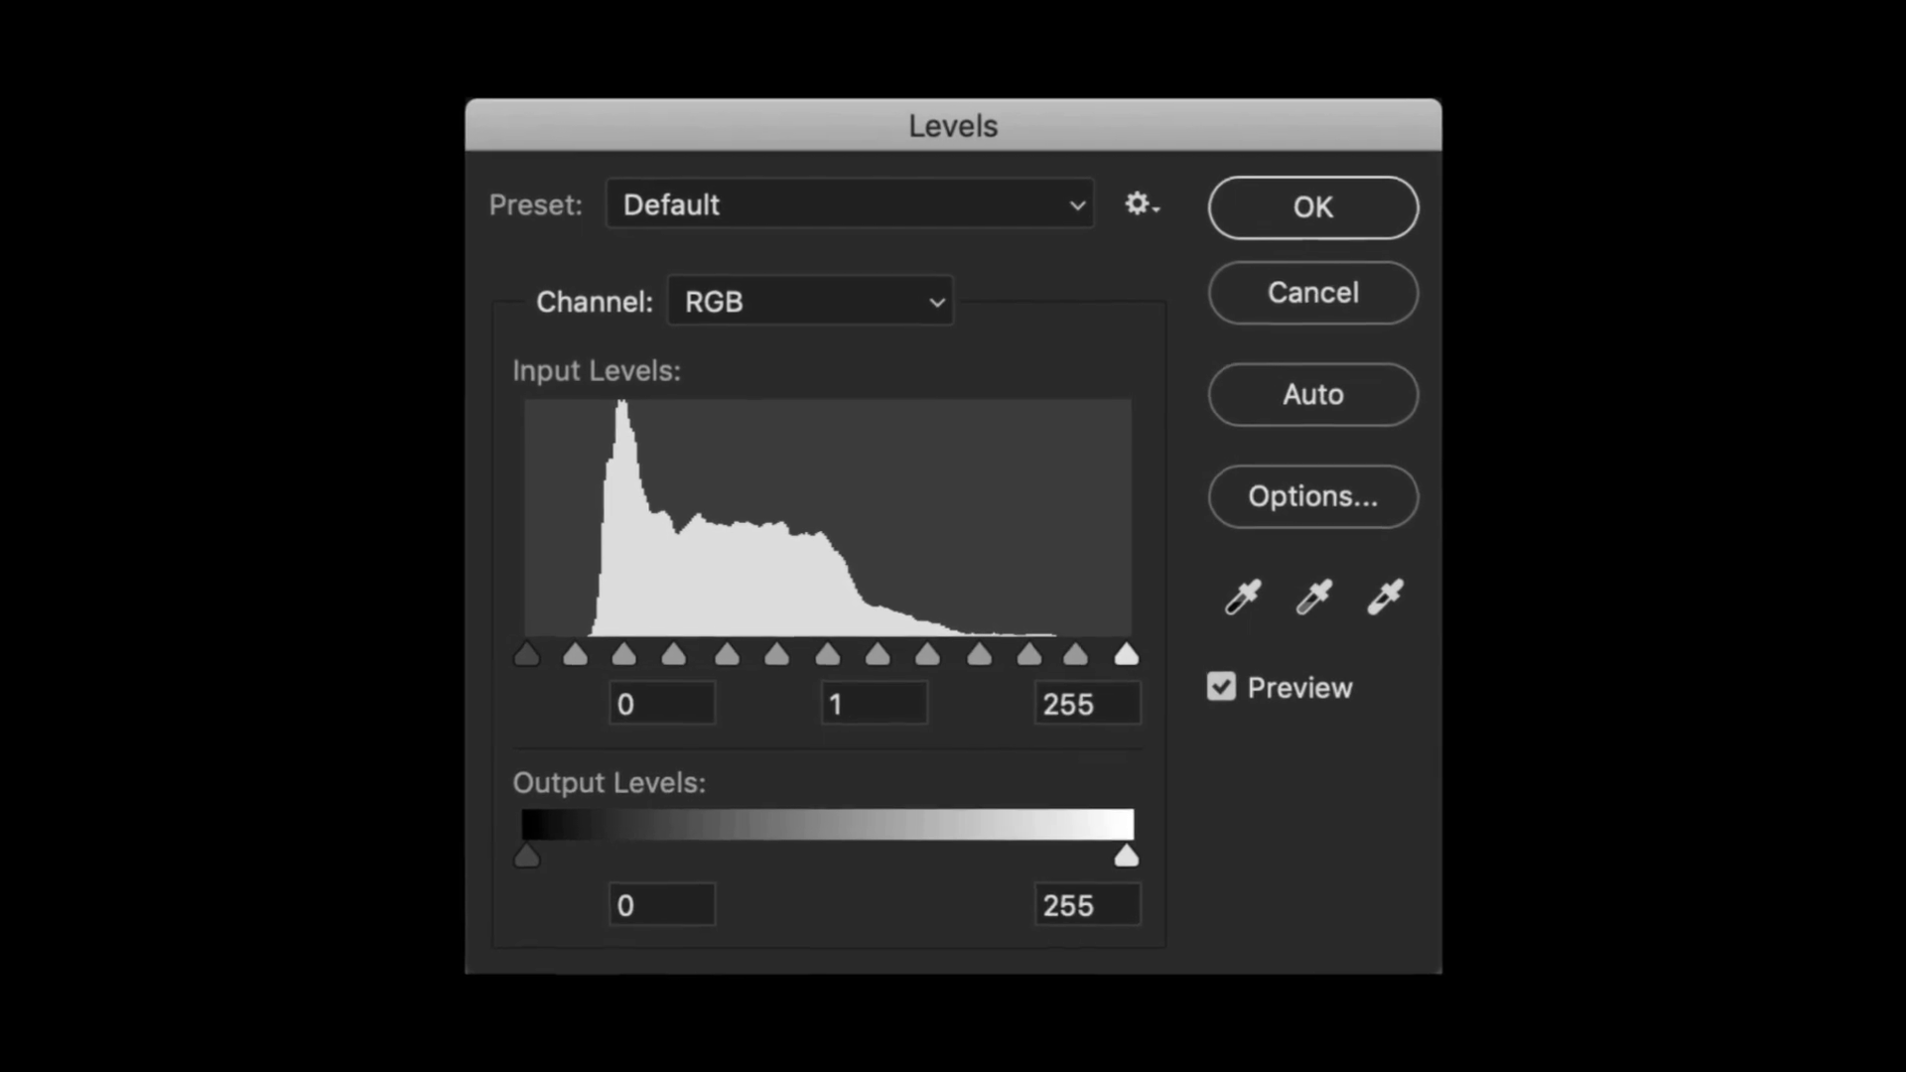
pyautogui.moveTo(831, 656); pyautogui.dragTo(802, 671)
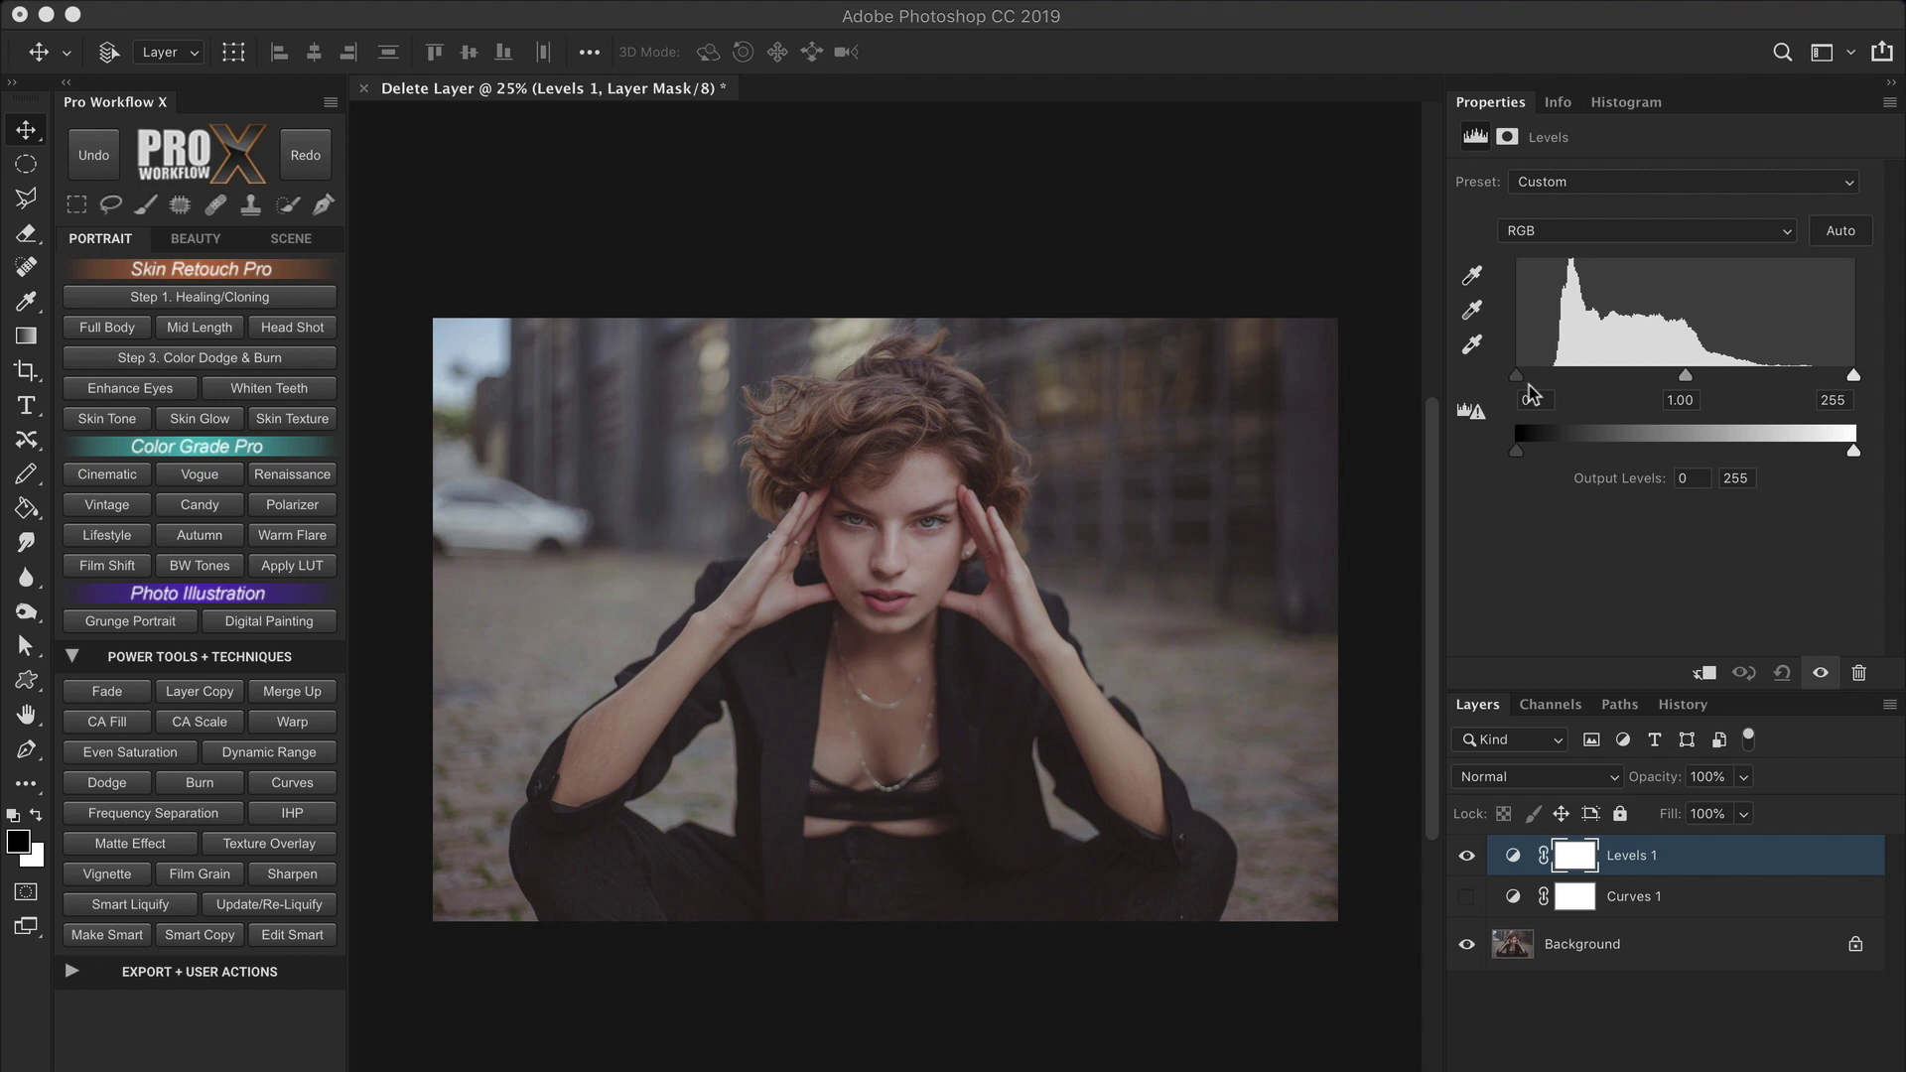
# Step: Set the Levels 1 input levels to a black point of 26 and a white point of 222
pyautogui.moveTo(1516, 381); pyautogui.dragTo(1551, 384)
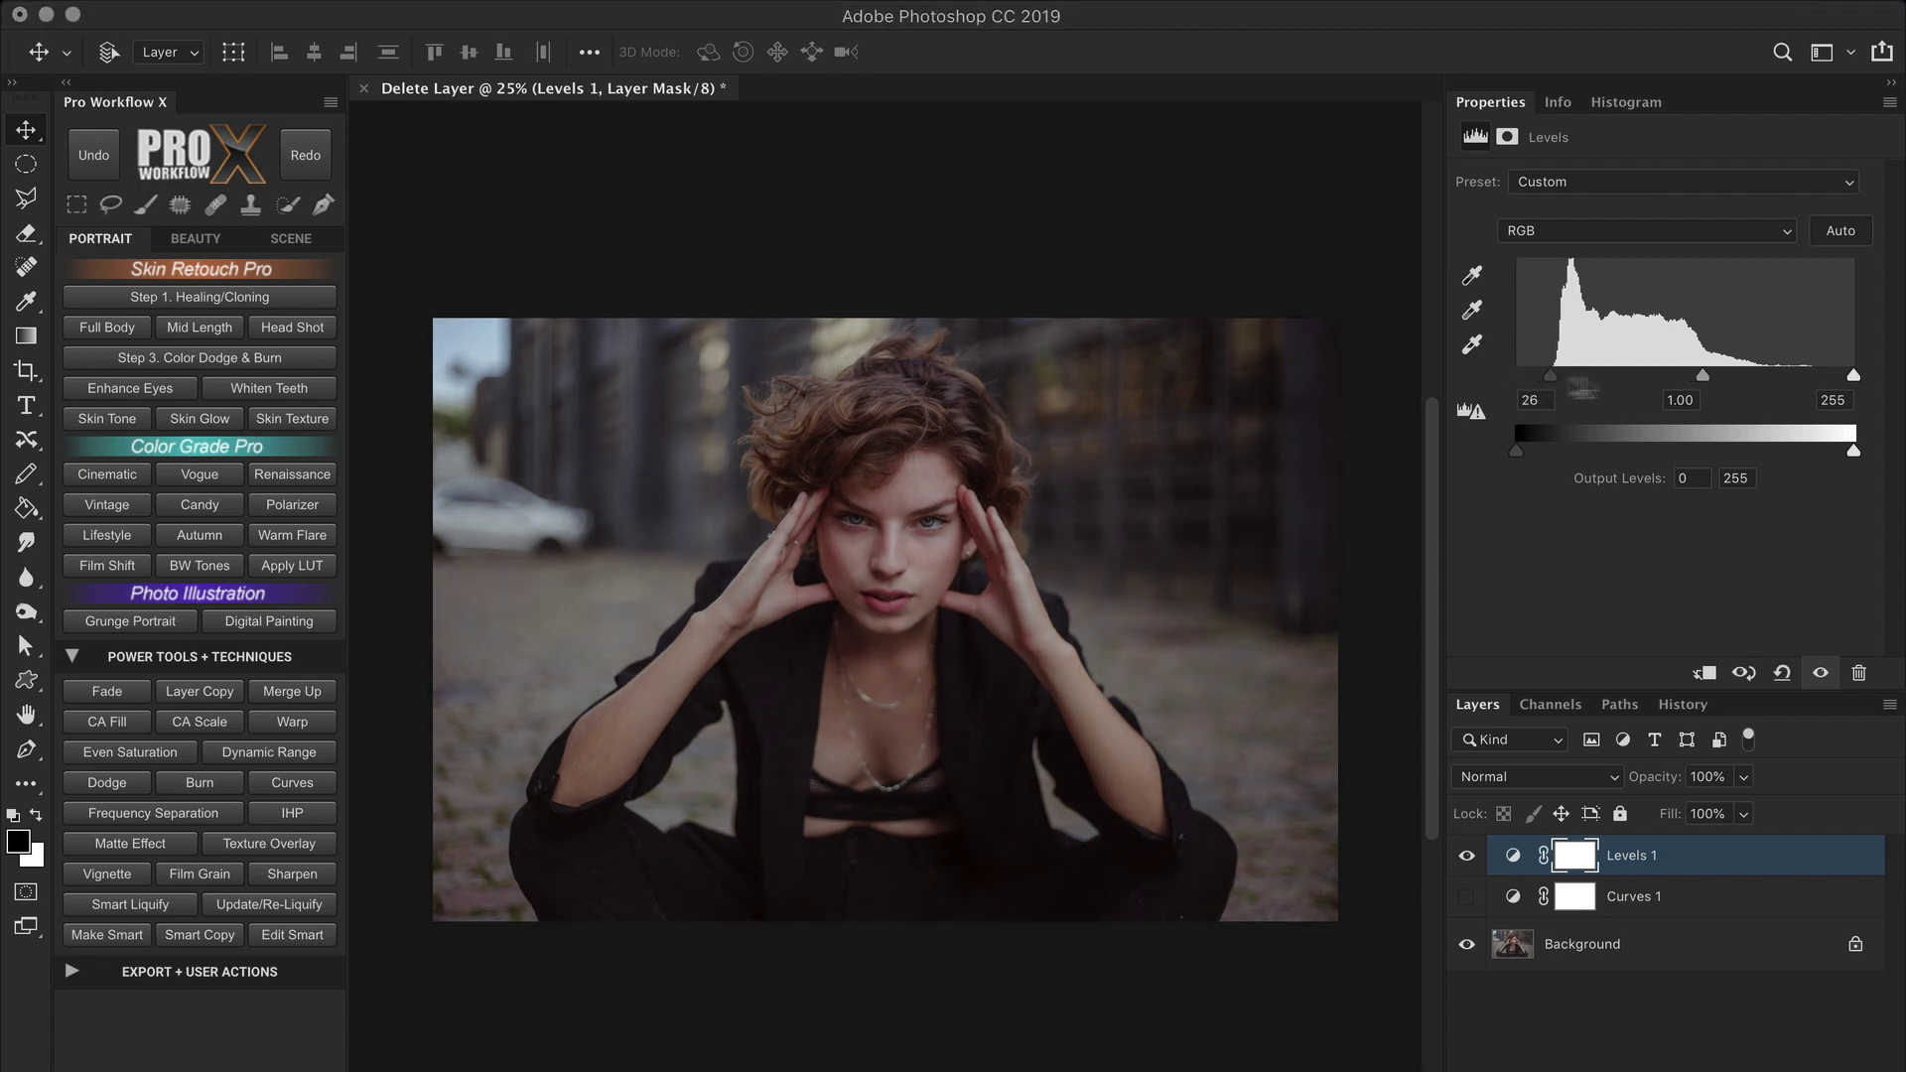
pyautogui.moveTo(1852, 377); pyautogui.dragTo(1810, 379)
# Step: Show Curves 1 instead of Levels 1 and move its black point to input 24 and its white point to input 229
pyautogui.click(1465, 855)
pyautogui.click(1466, 896)
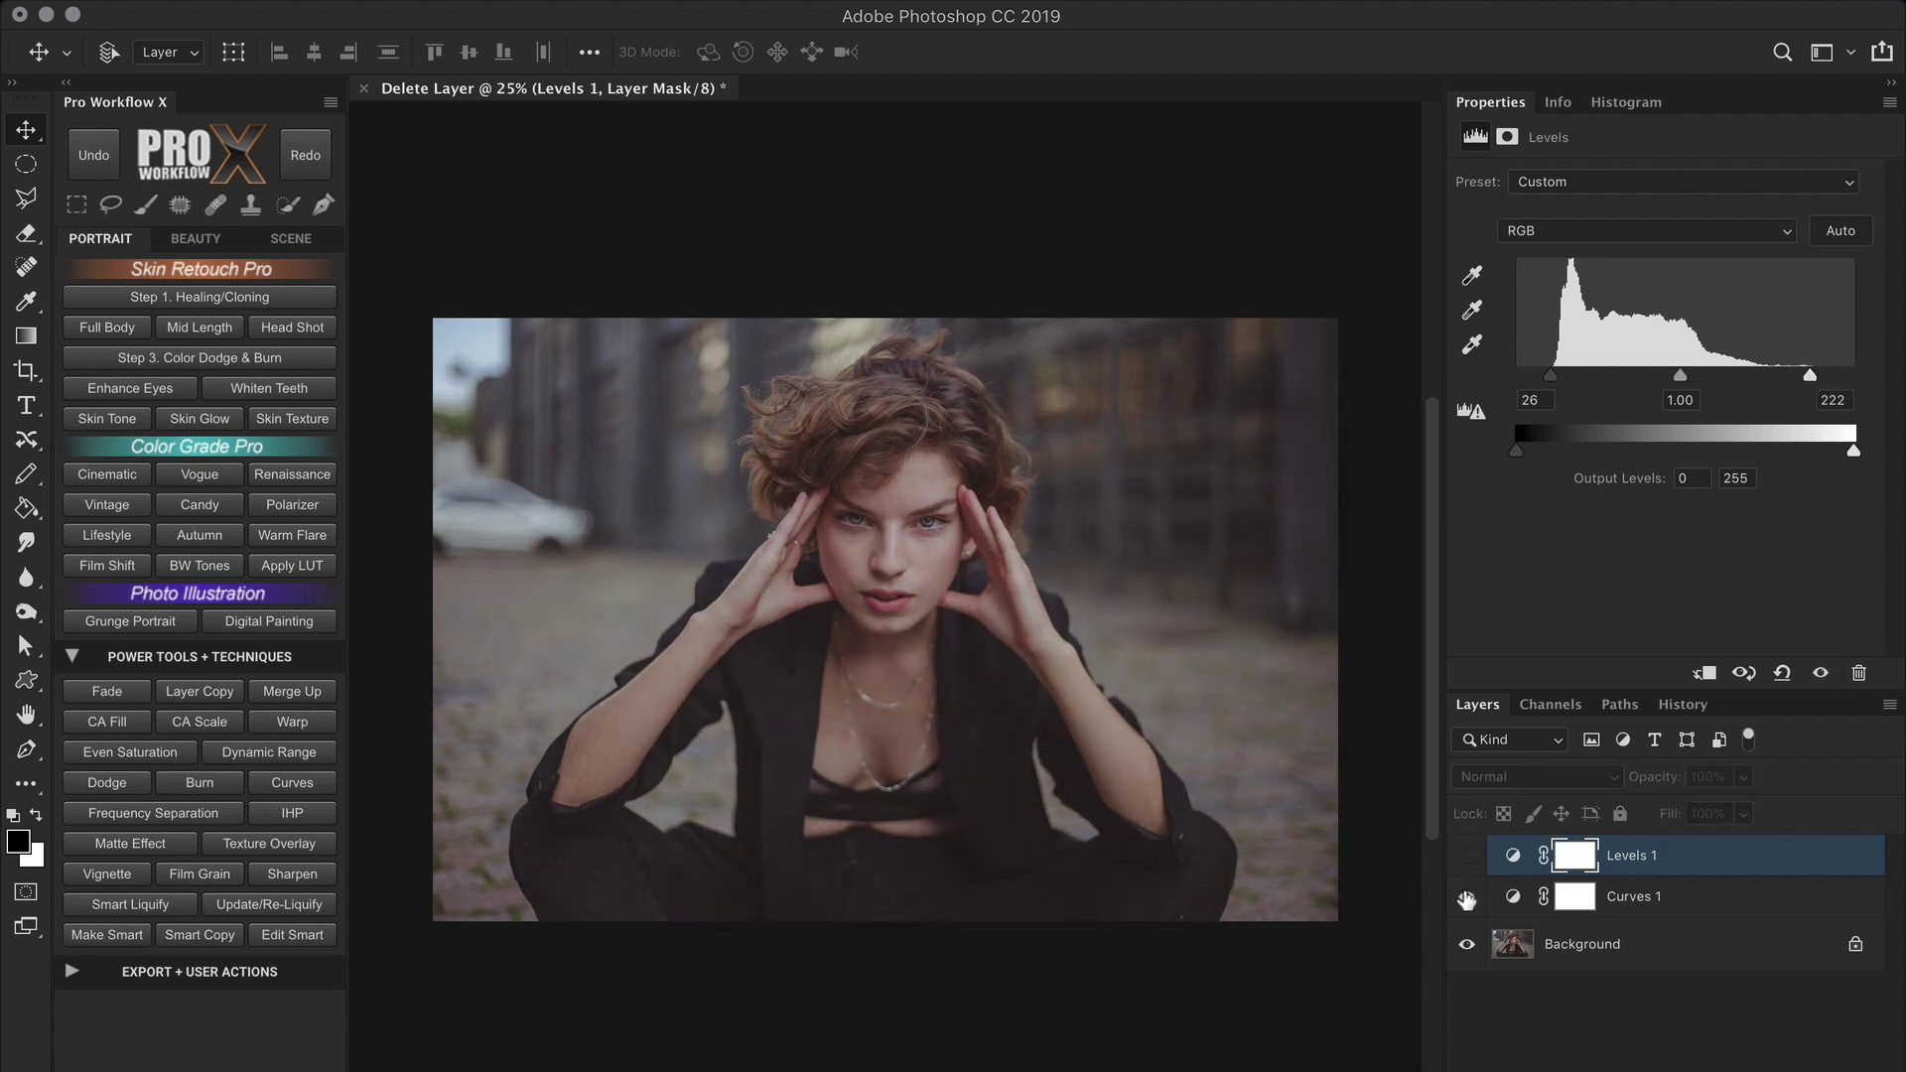
pyautogui.click(1715, 898)
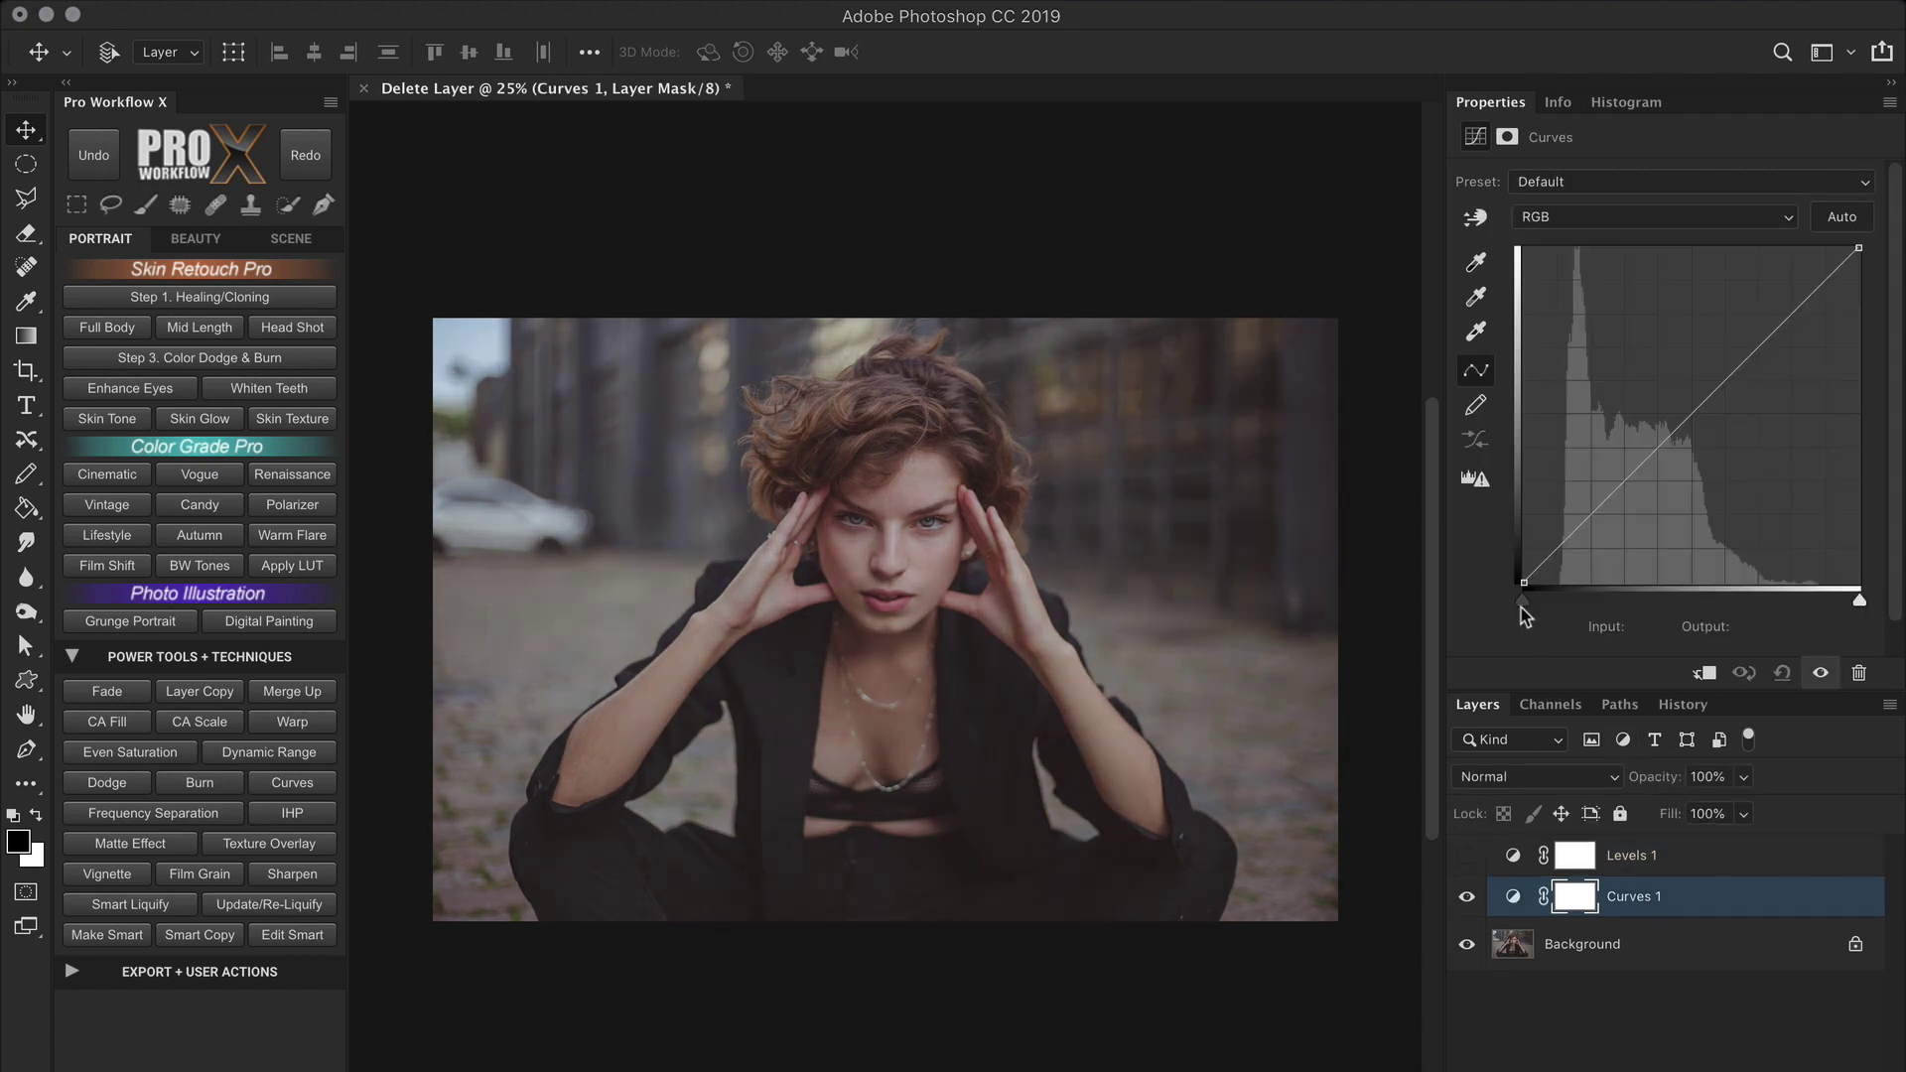
pyautogui.moveTo(1522, 603); pyautogui.dragTo(1554, 609)
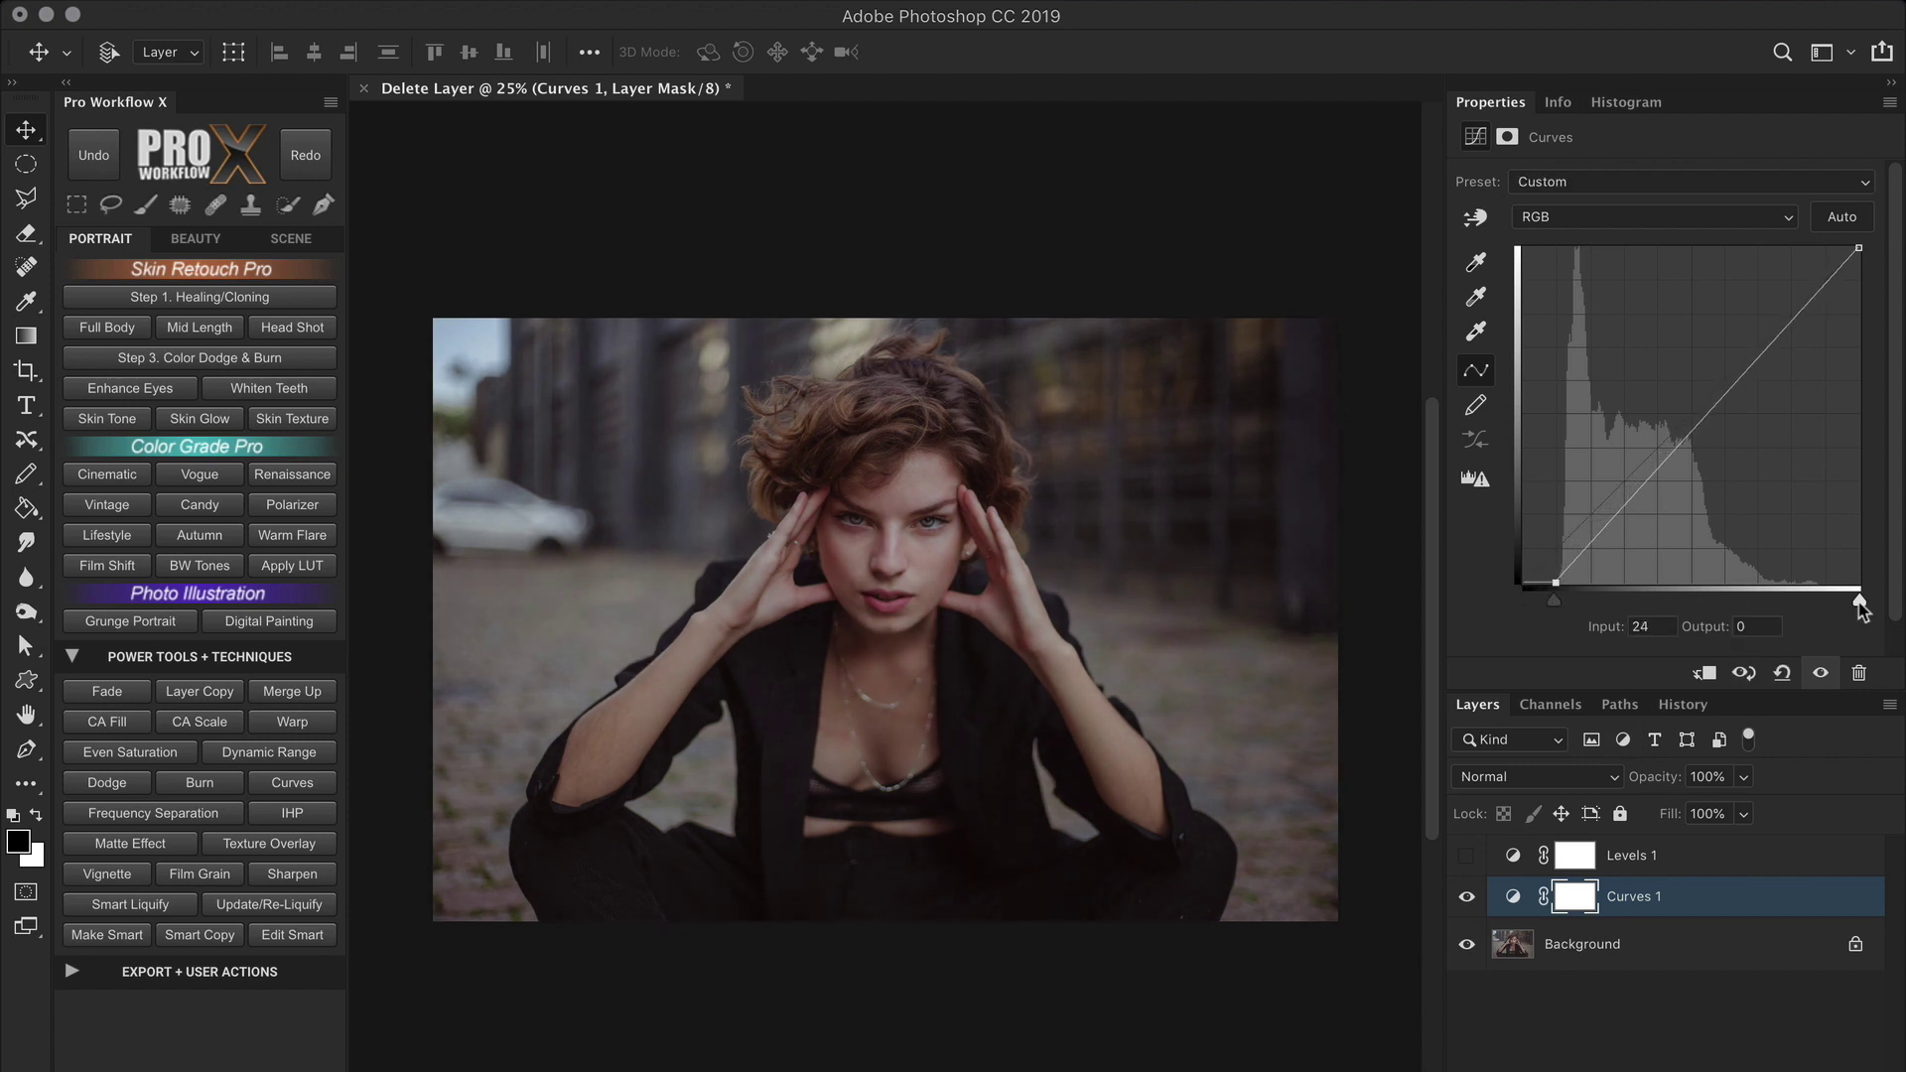
pyautogui.moveTo(1858, 601); pyautogui.dragTo(1832, 601)
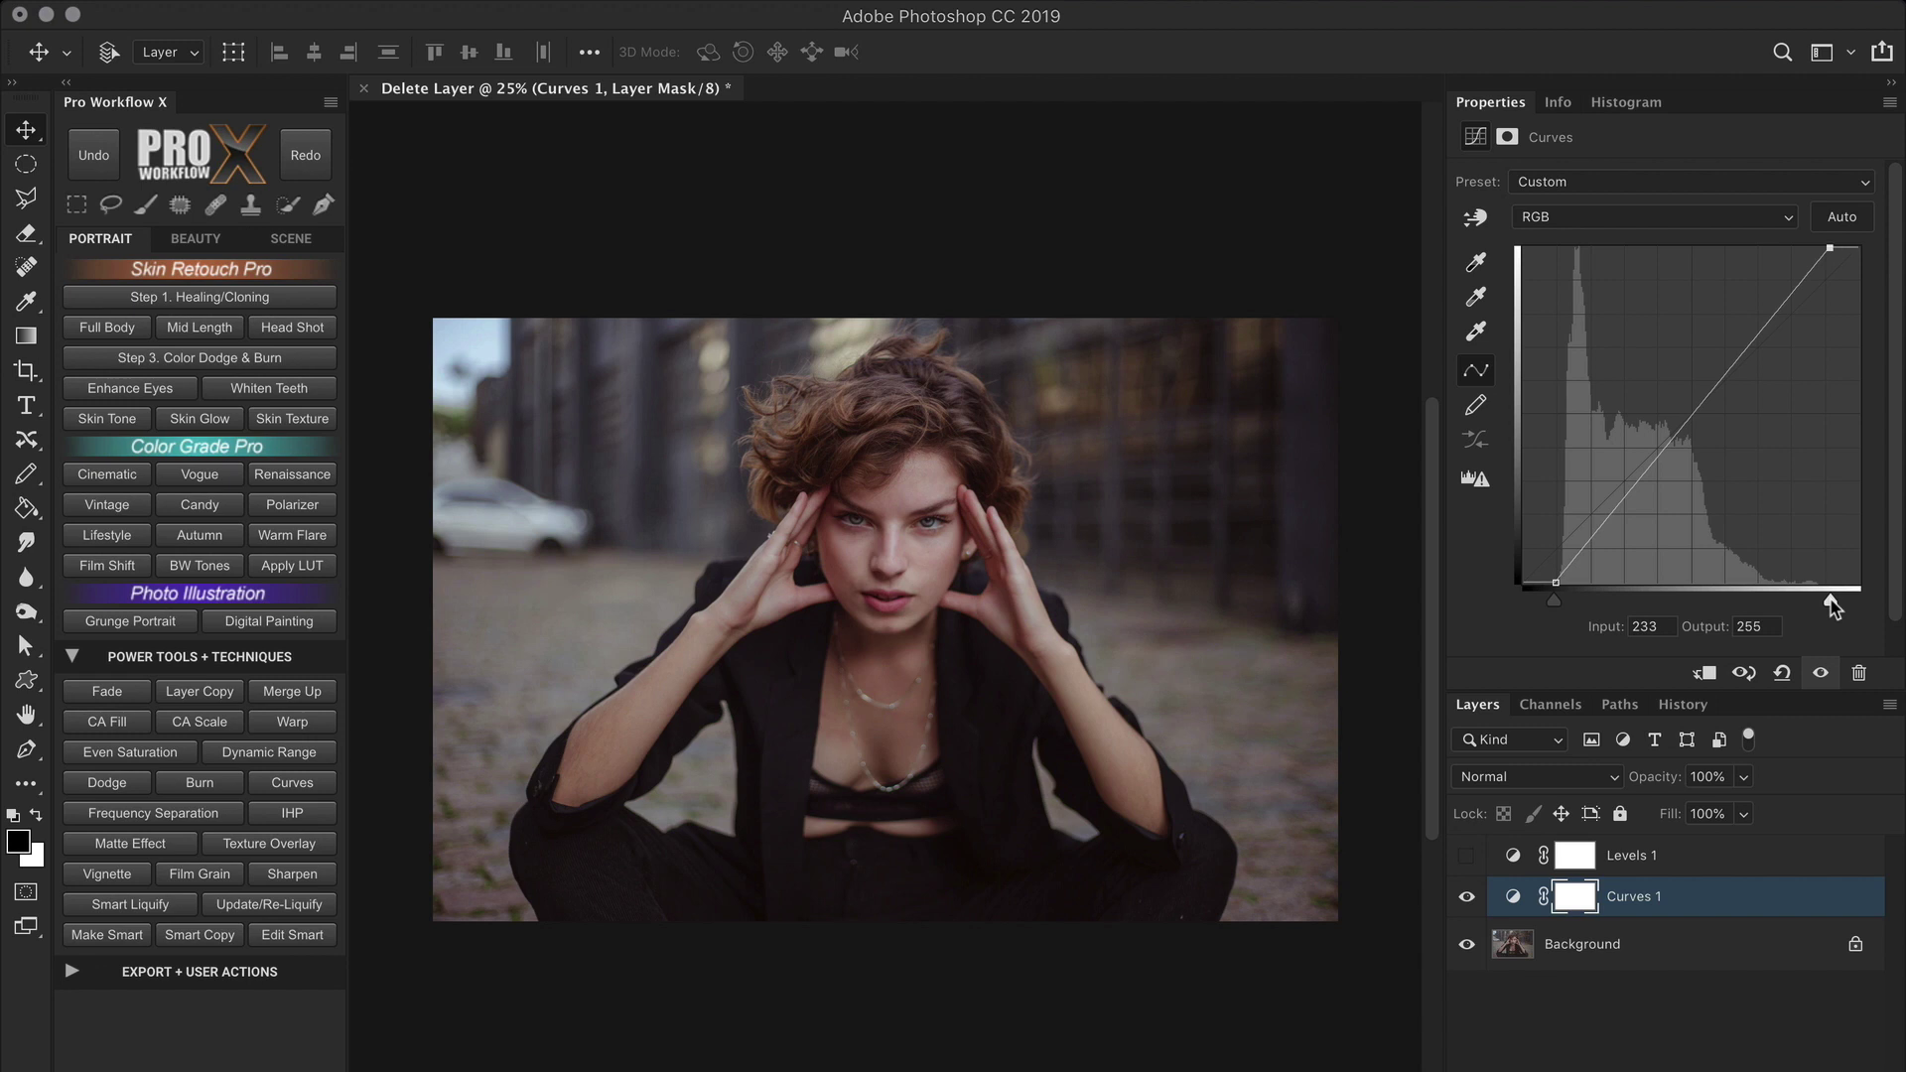
pyautogui.moveTo(1555, 583)
pyautogui.mouseDown()
pyautogui.moveTo(1602, 583)
pyautogui.moveTo(1555, 582)
pyautogui.mouseUp()
pyautogui.moveTo(1831, 252)
pyautogui.mouseDown()
pyautogui.moveTo(1781, 249)
pyautogui.moveTo(1841, 248)
pyautogui.moveTo(1824, 248)
pyautogui.mouseUp()
# Step: Show Levels 1 instead of Curves 1 and set its output levels to 36 and 212
pyautogui.click(1466, 855)
pyautogui.click(1466, 896)
pyautogui.click(1653, 863)
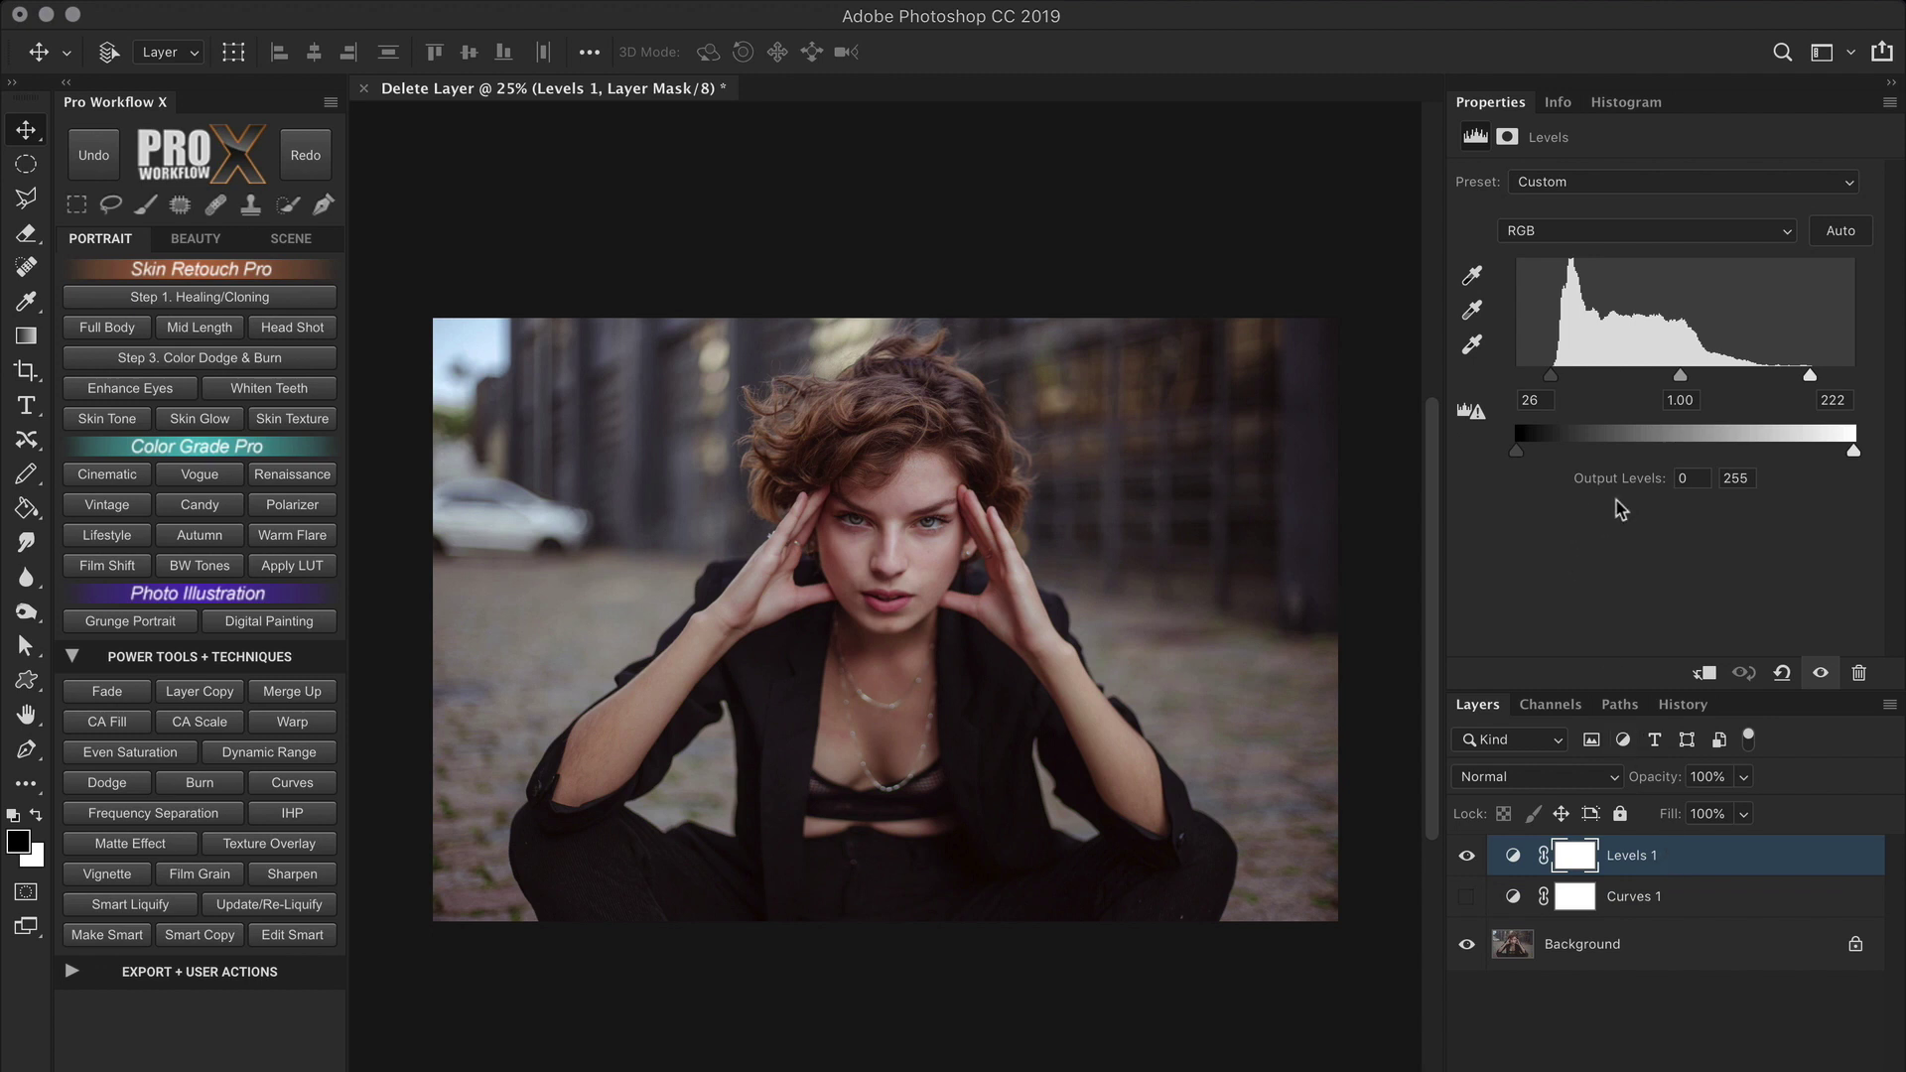
pyautogui.moveTo(1515, 452); pyautogui.dragTo(1564, 452)
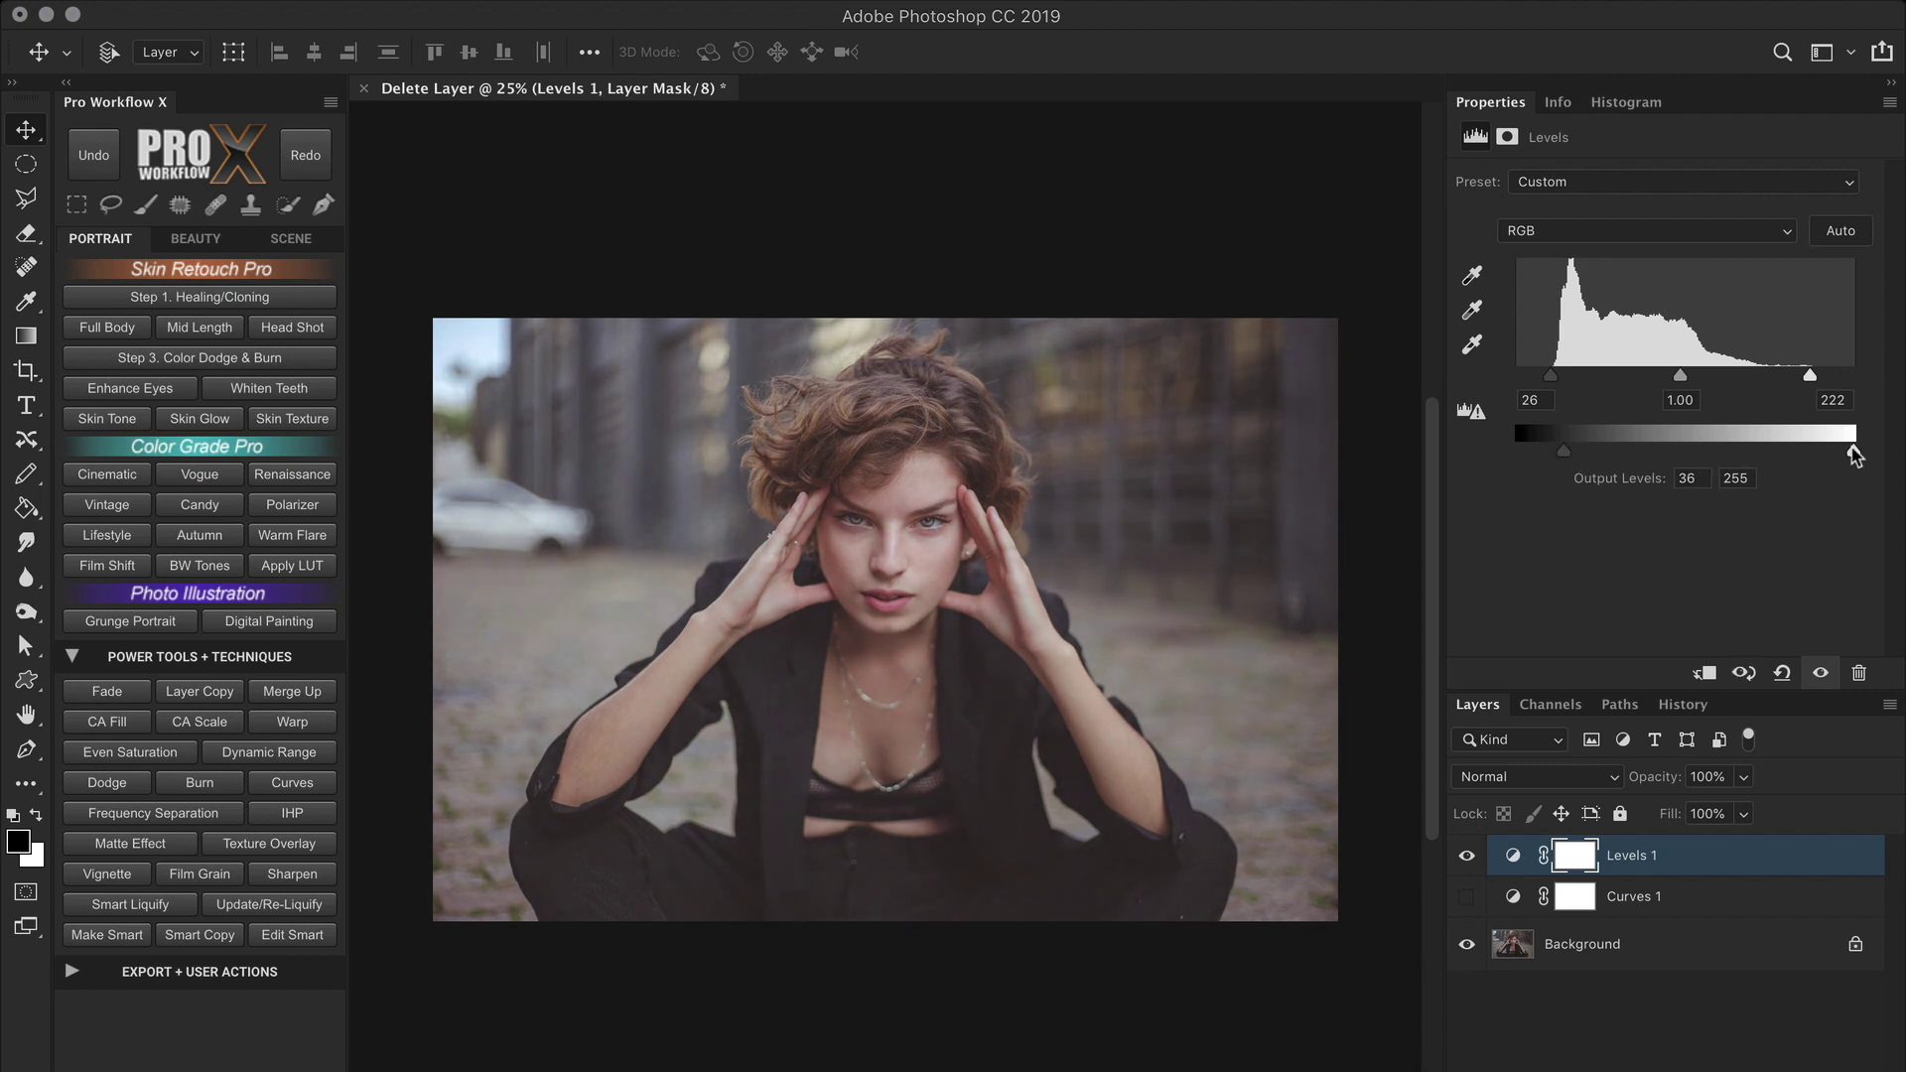
pyautogui.moveTo(1854, 455); pyautogui.dragTo(1798, 452)
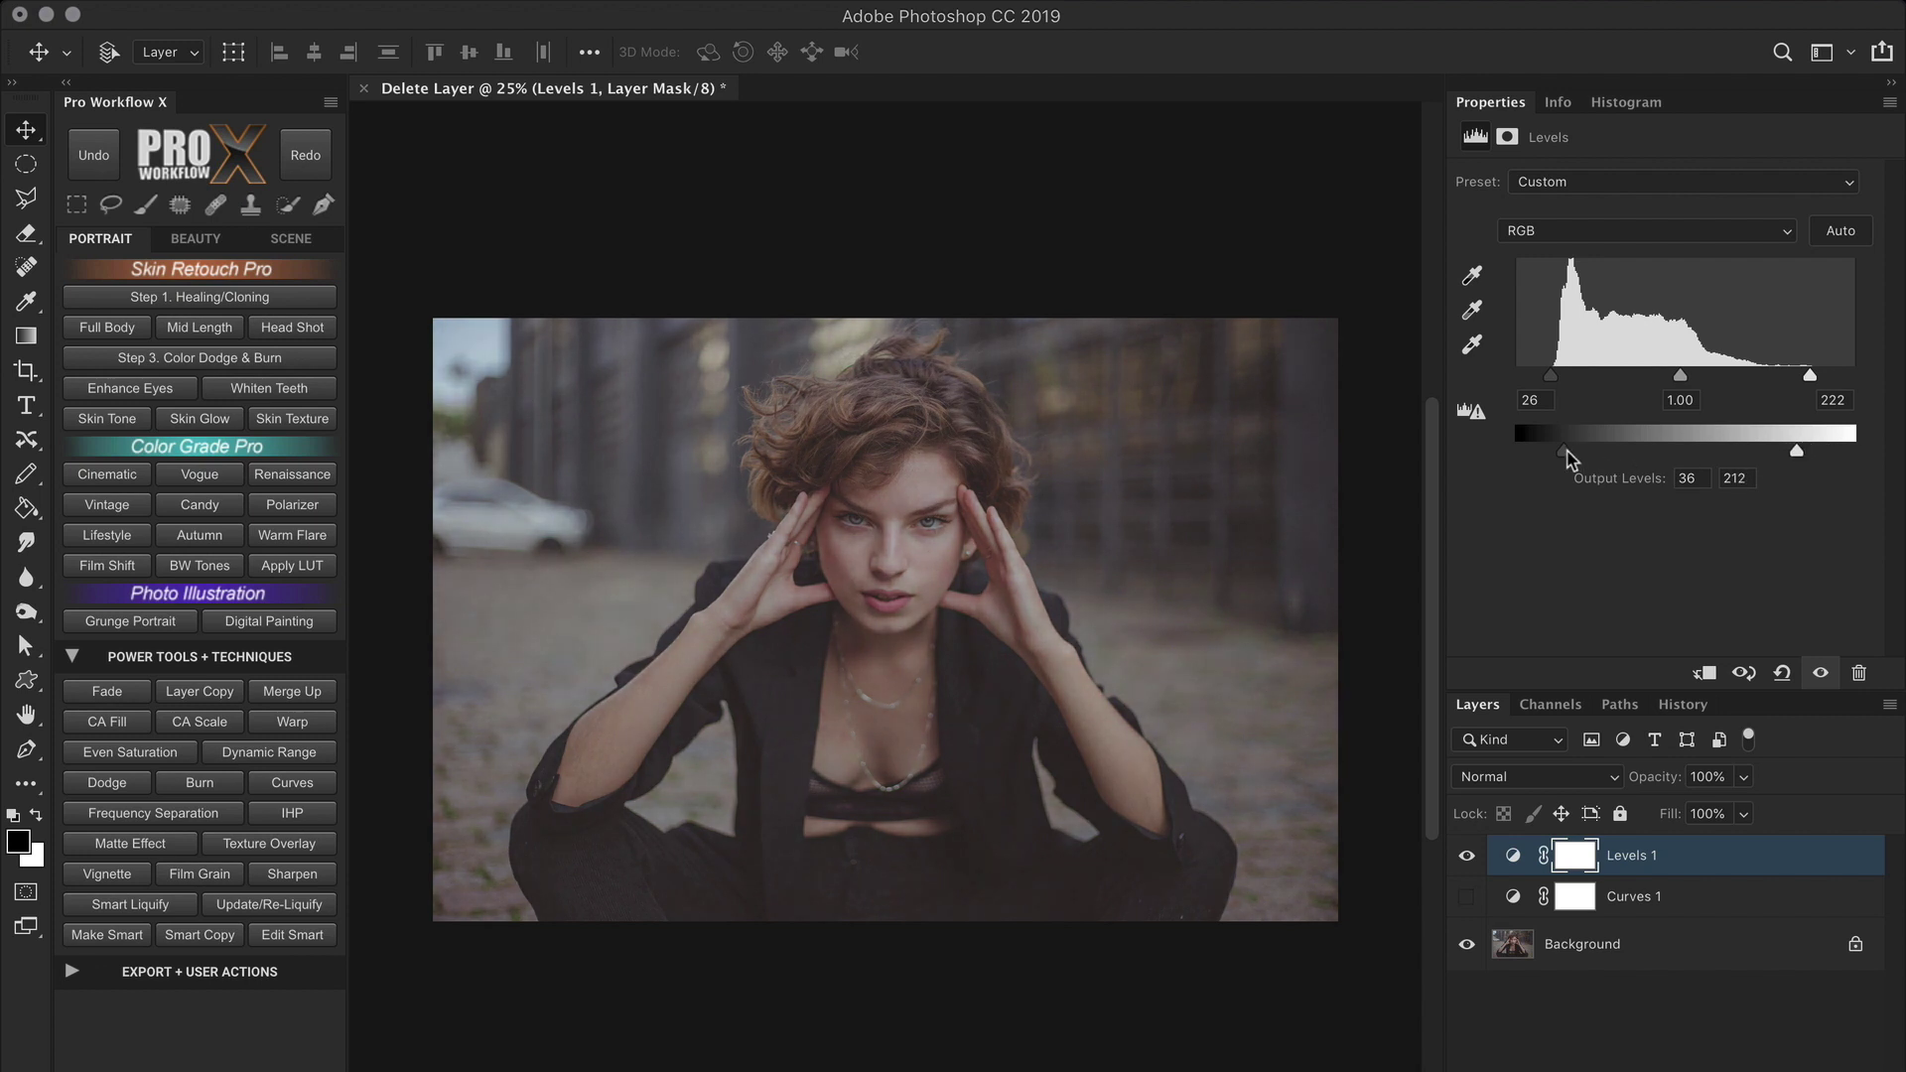
# Step: Set both output levels of Levels 1 to 128 to turn the image into flat gray
pyautogui.moveTo(1565, 453); pyautogui.dragTo(1684, 453)
pyautogui.click(1694, 478)
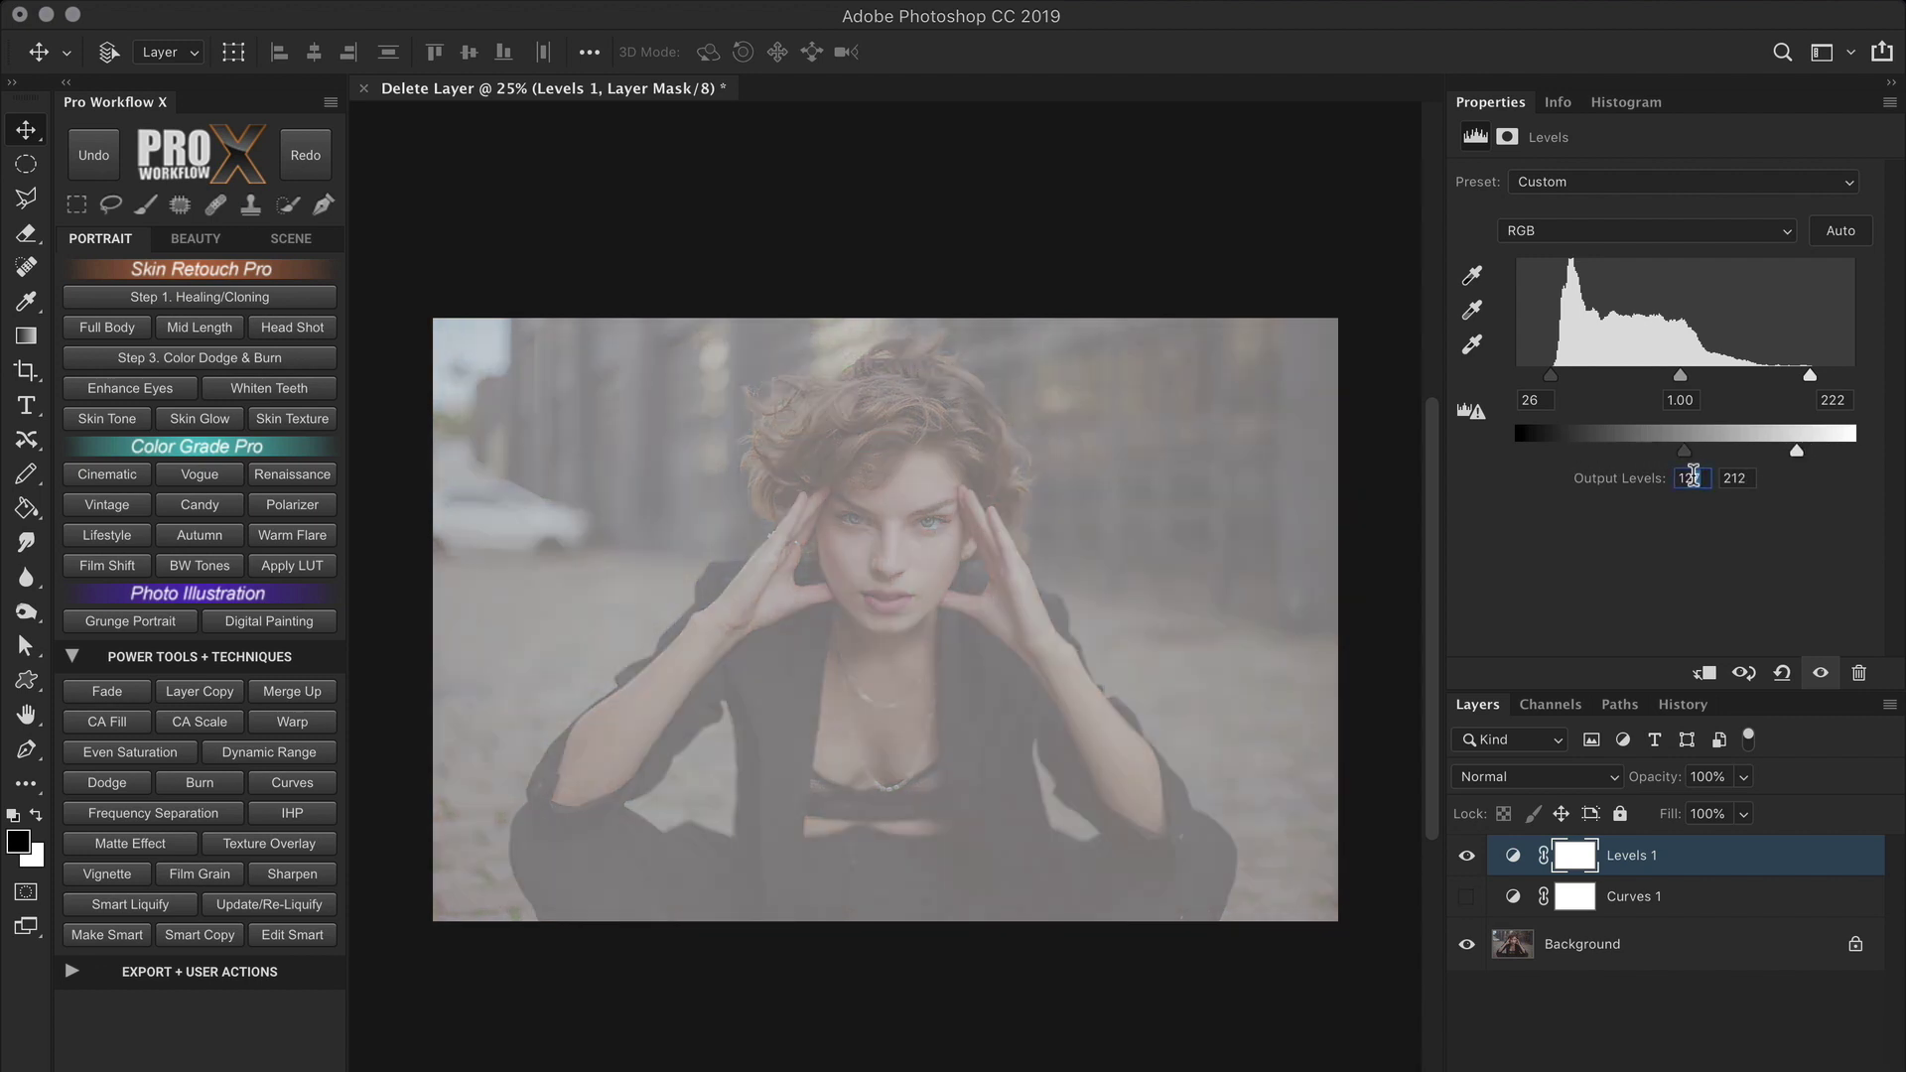
pyautogui.doubleClick(1735, 477)
pyautogui.write('128')
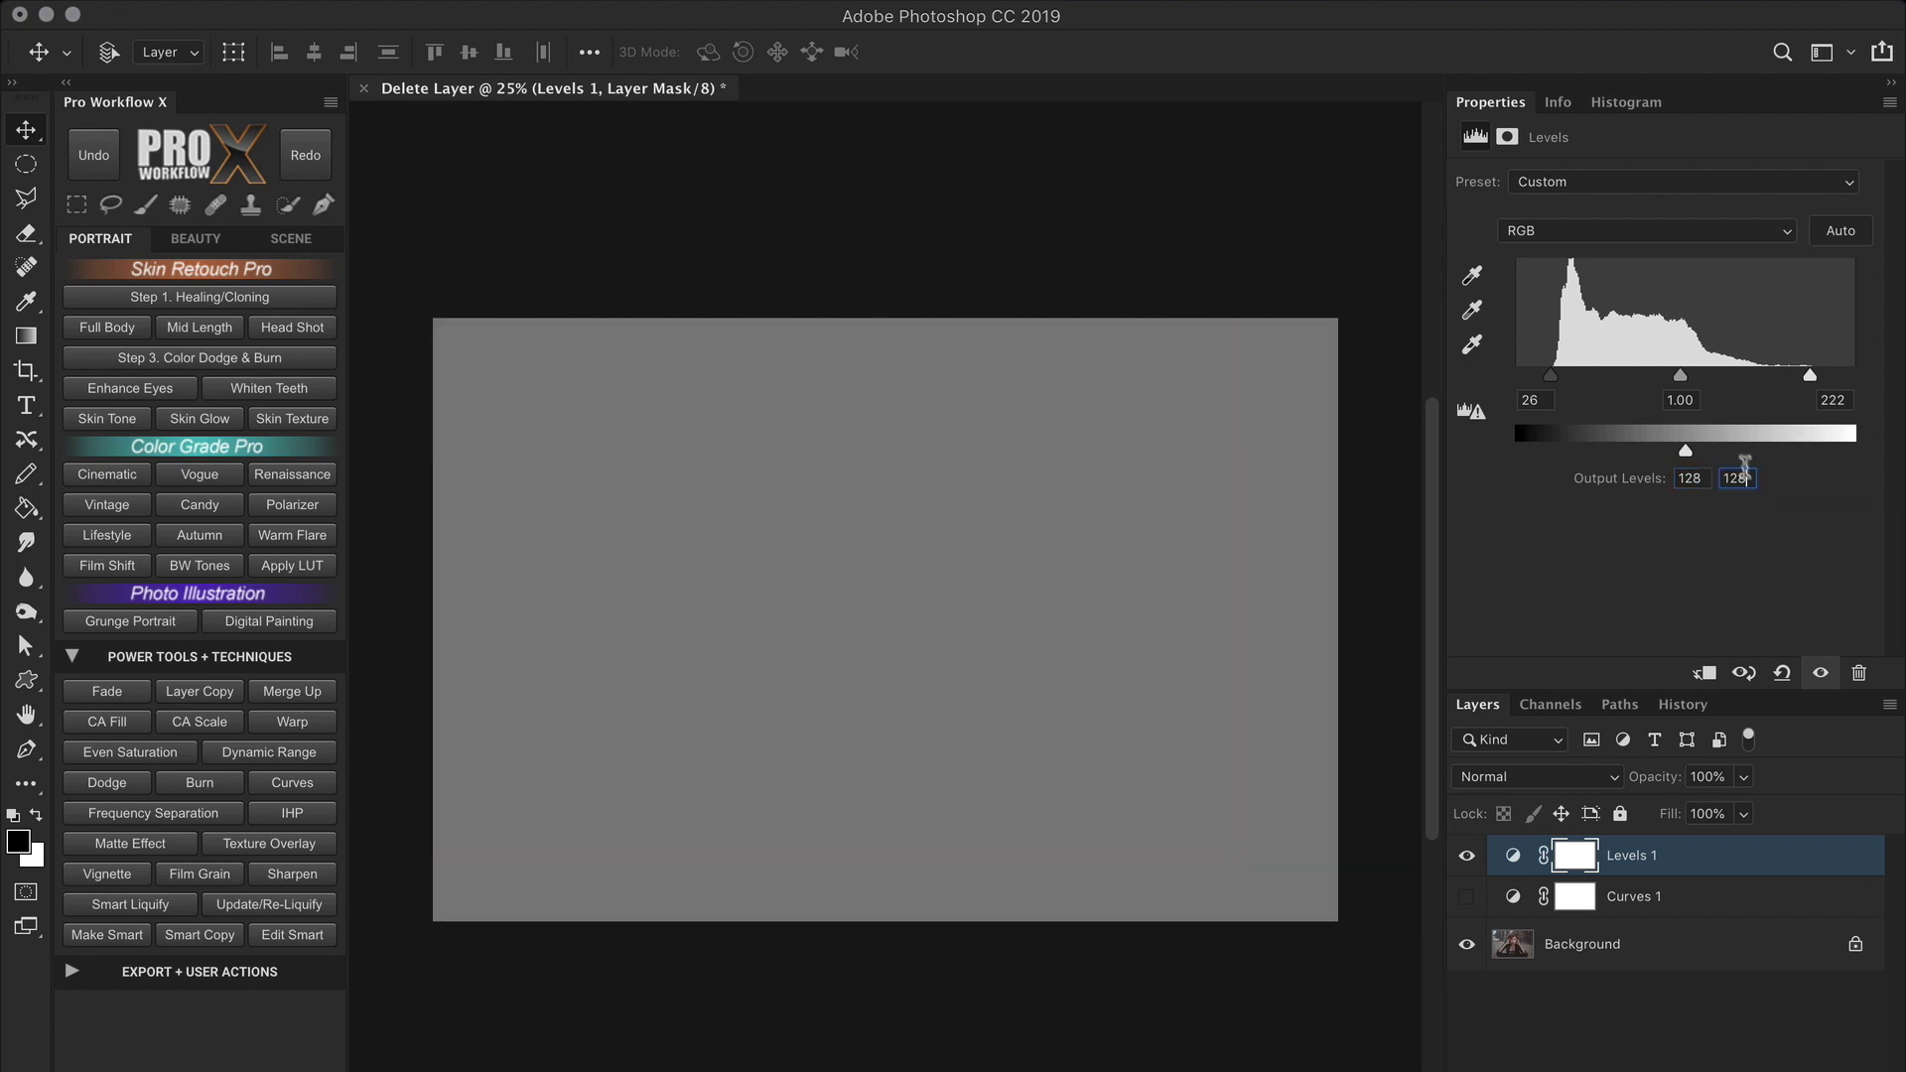
# Step: Invert the image in Levels 1 with output levels of 255 for black and 0 for white
pyautogui.moveTo(1687, 459); pyautogui.dragTo(1879, 458)
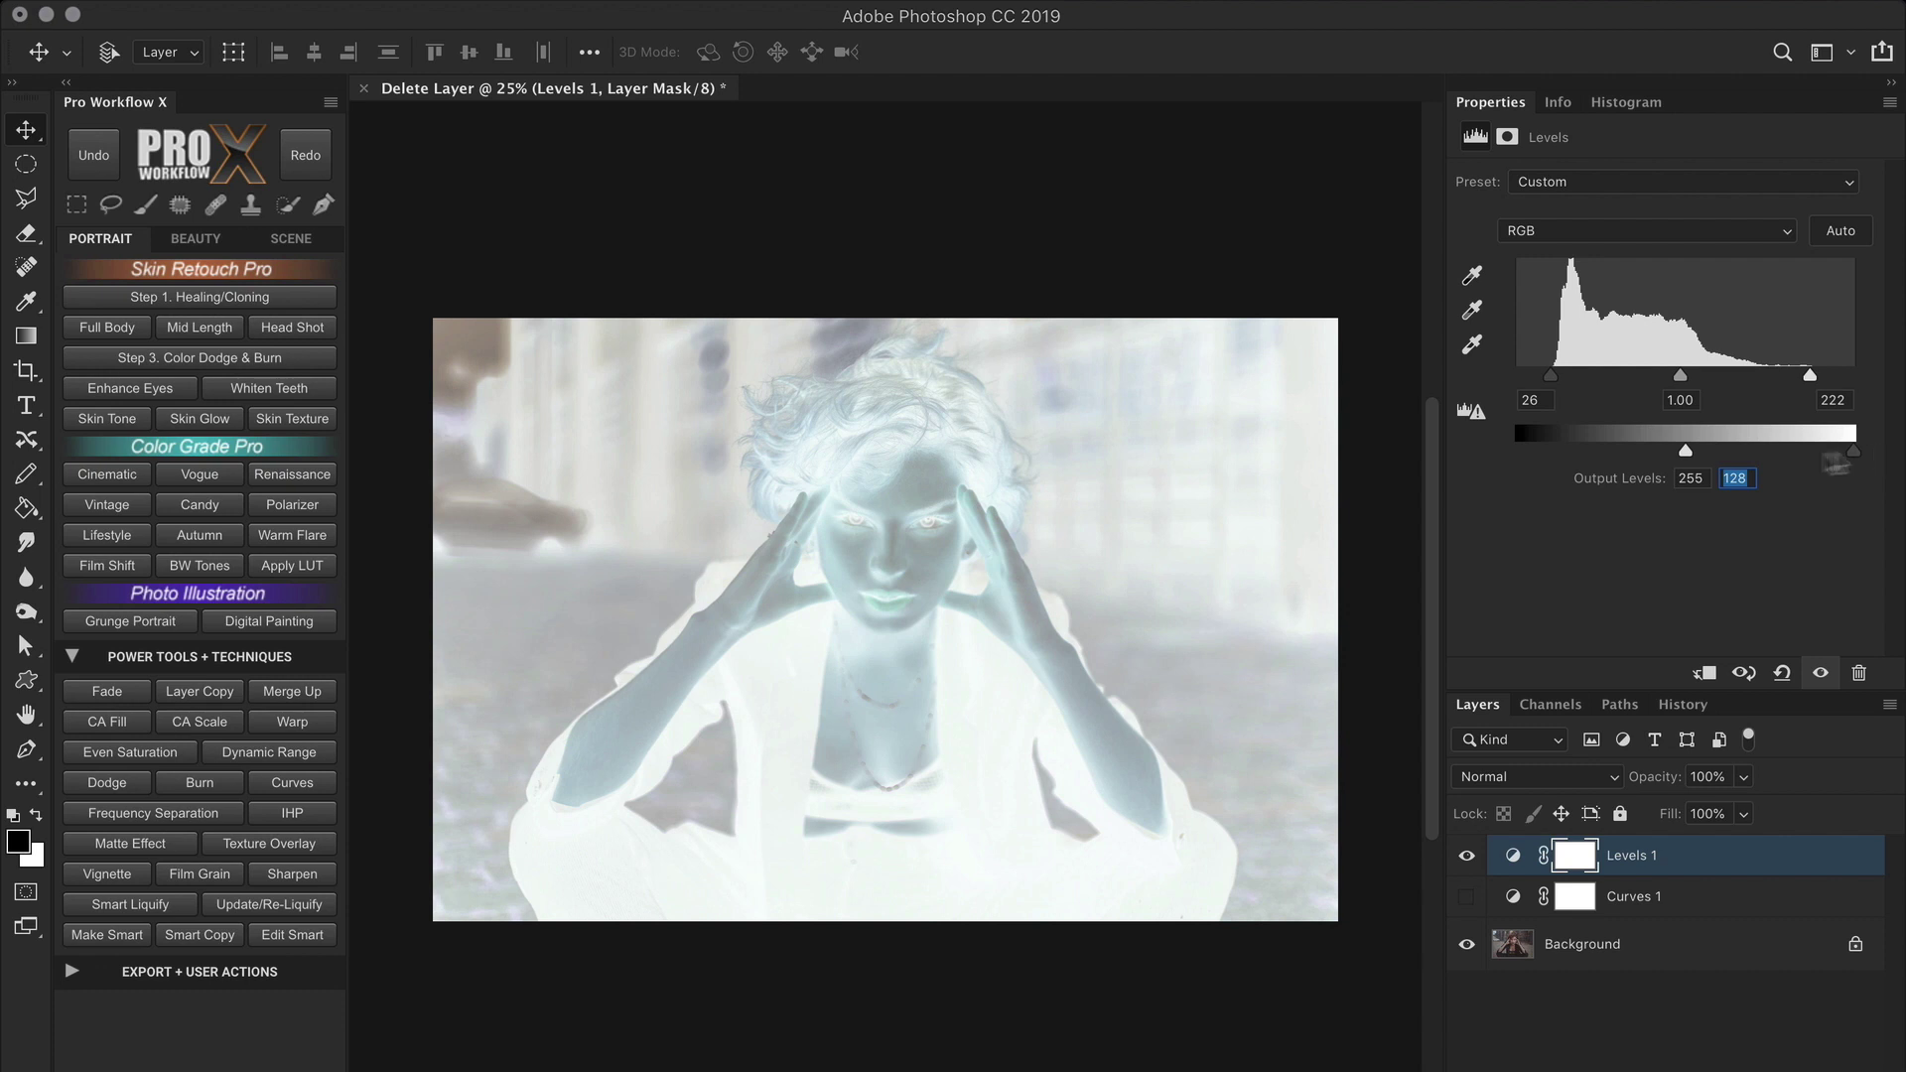
pyautogui.moveTo(1687, 456); pyautogui.dragTo(1499, 467)
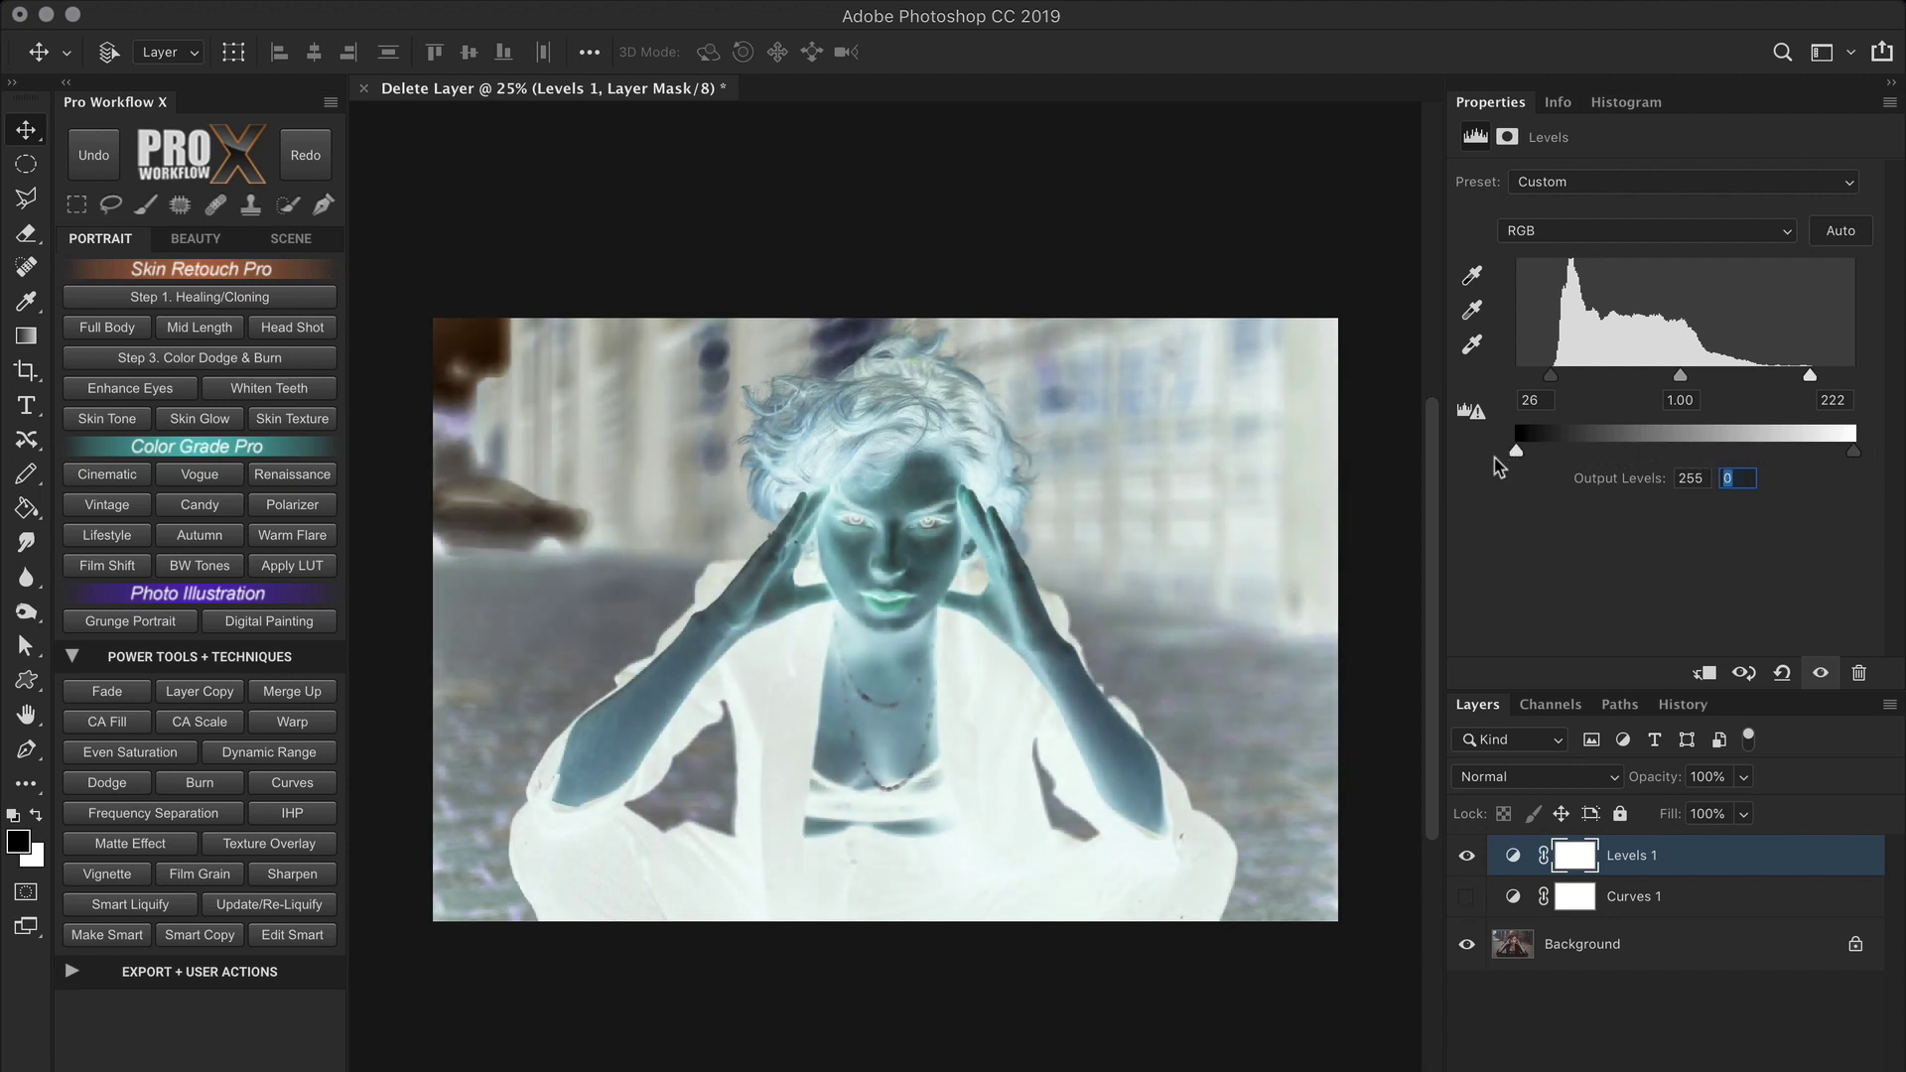
# Step: Show Curves 1 instead of Levels 1, move its end points to inputs 0 and 255, and raise the black point's output
pyautogui.click(1466, 854)
pyautogui.click(1466, 897)
pyautogui.click(1687, 896)
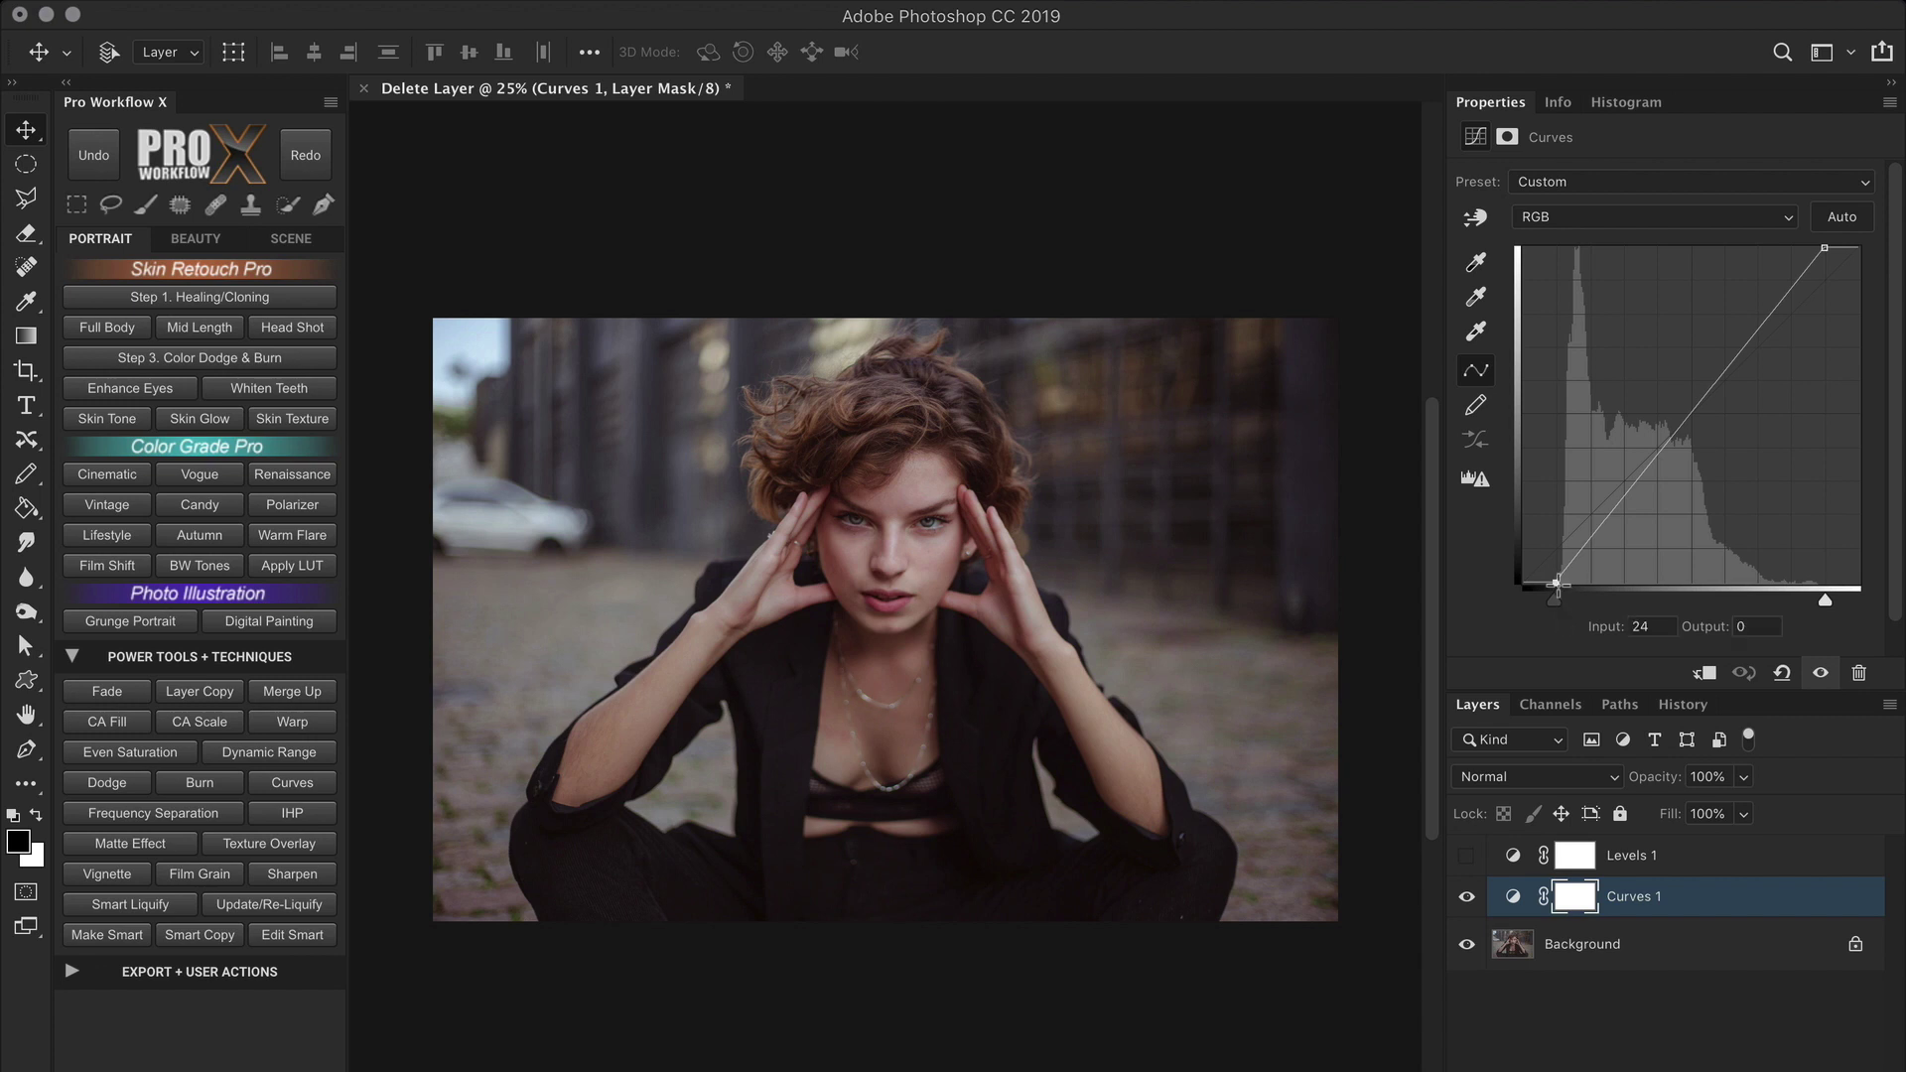
pyautogui.moveTo(1555, 582); pyautogui.dragTo(1519, 585)
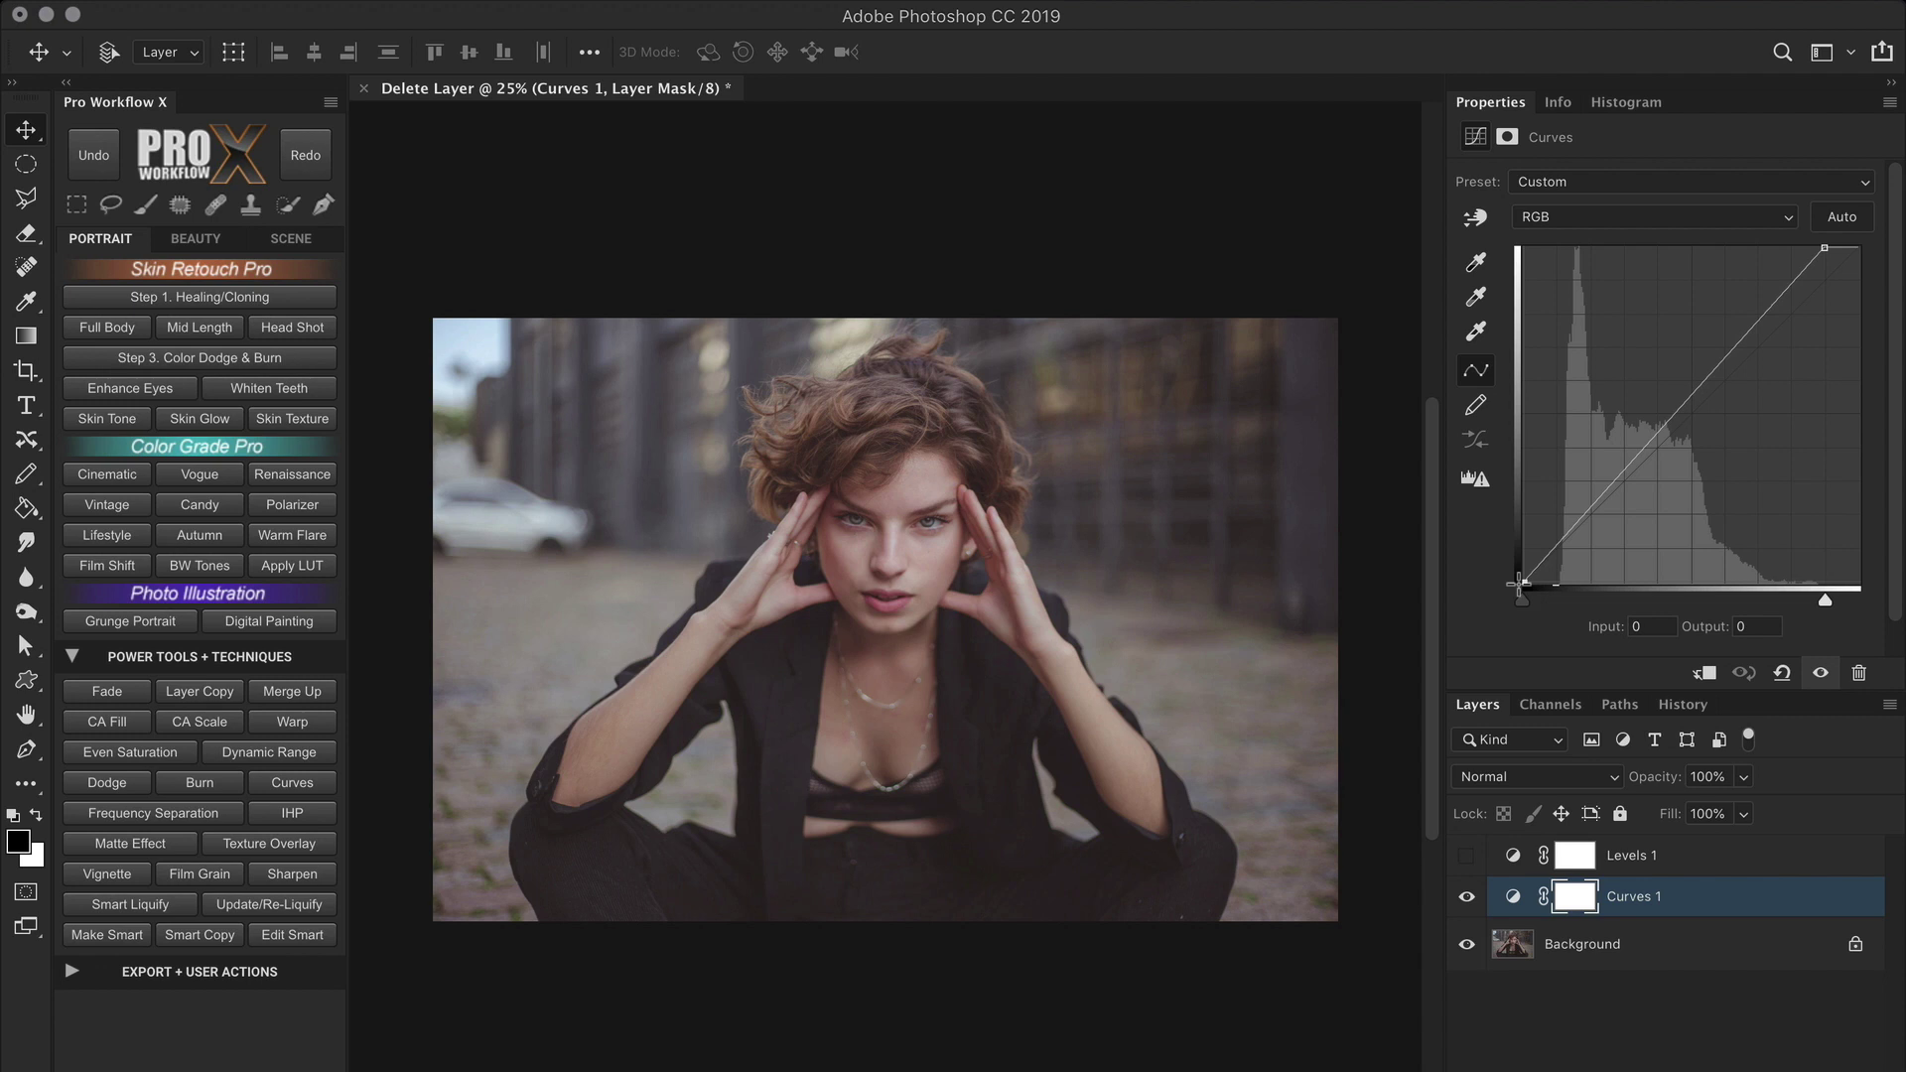
pyautogui.moveTo(1518, 584); pyautogui.dragTo(1496, 521)
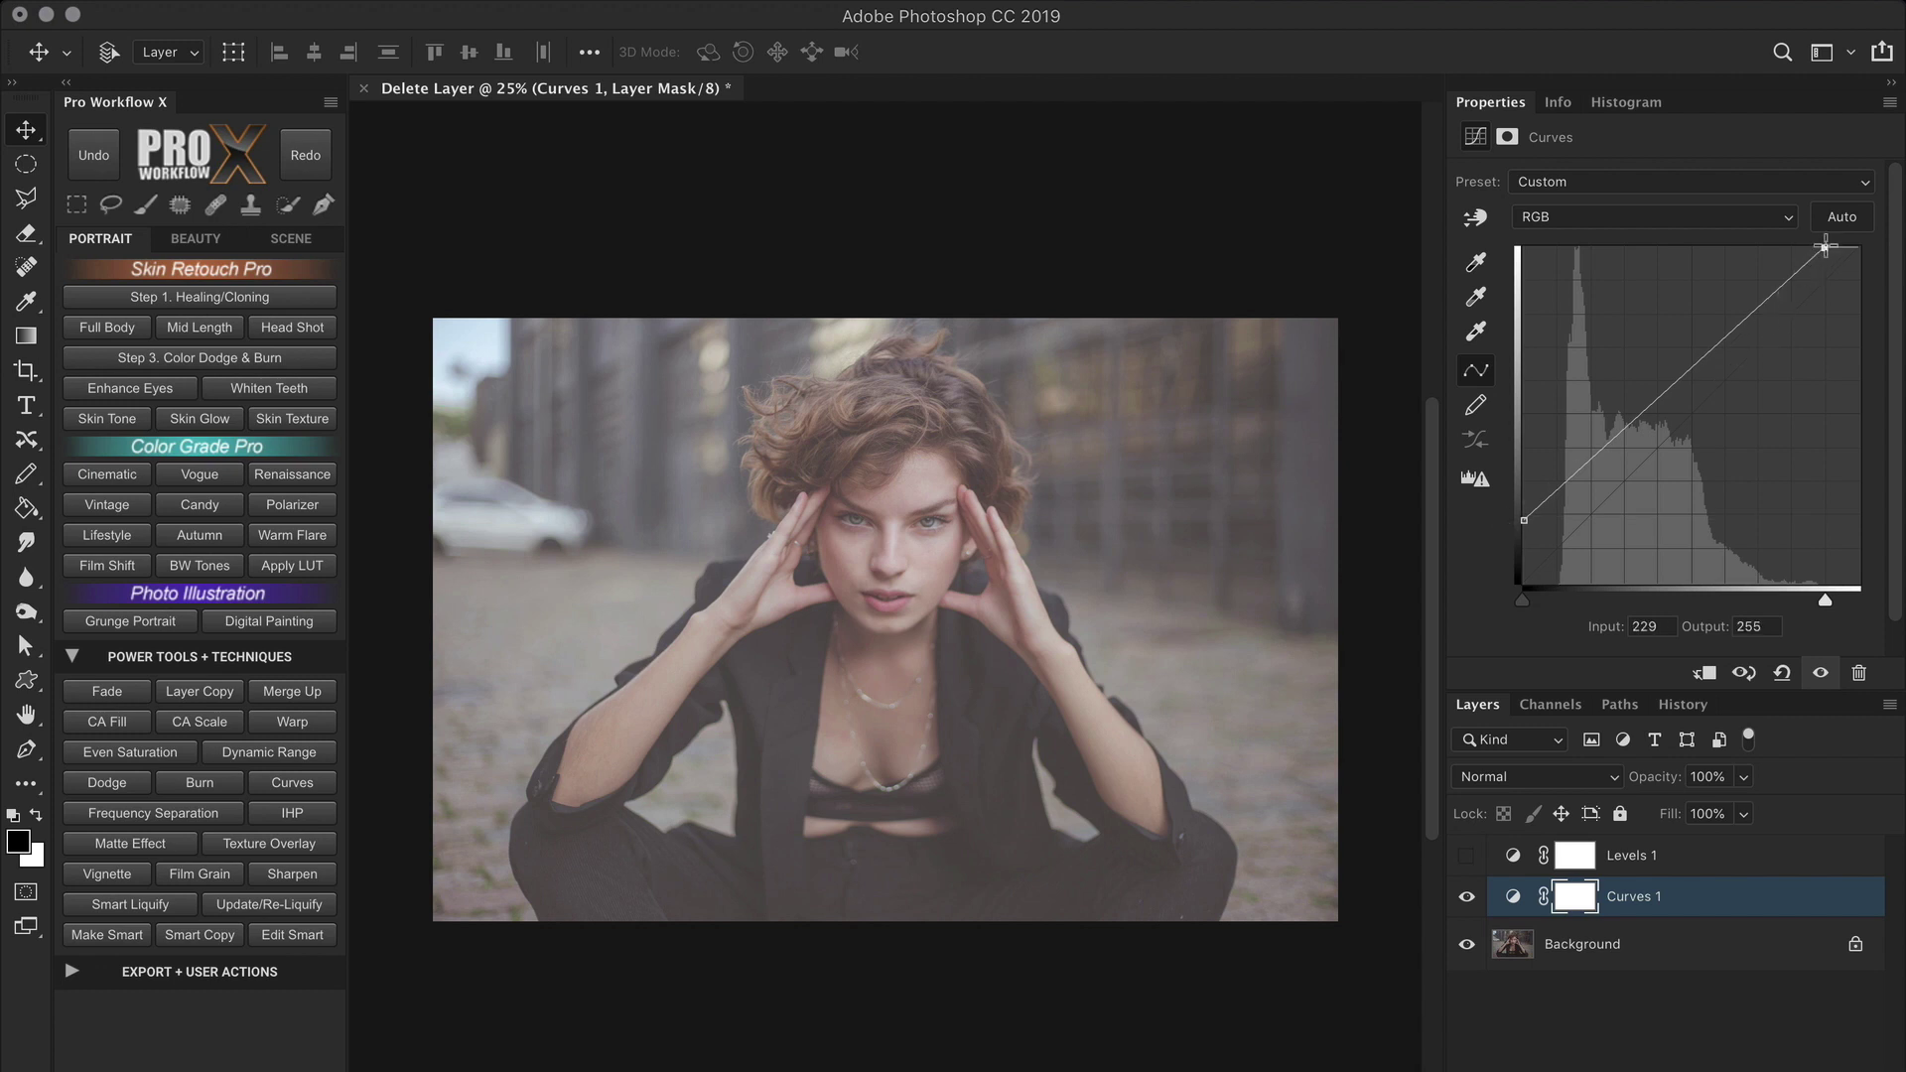
pyautogui.moveTo(1825, 246); pyautogui.dragTo(1859, 247)
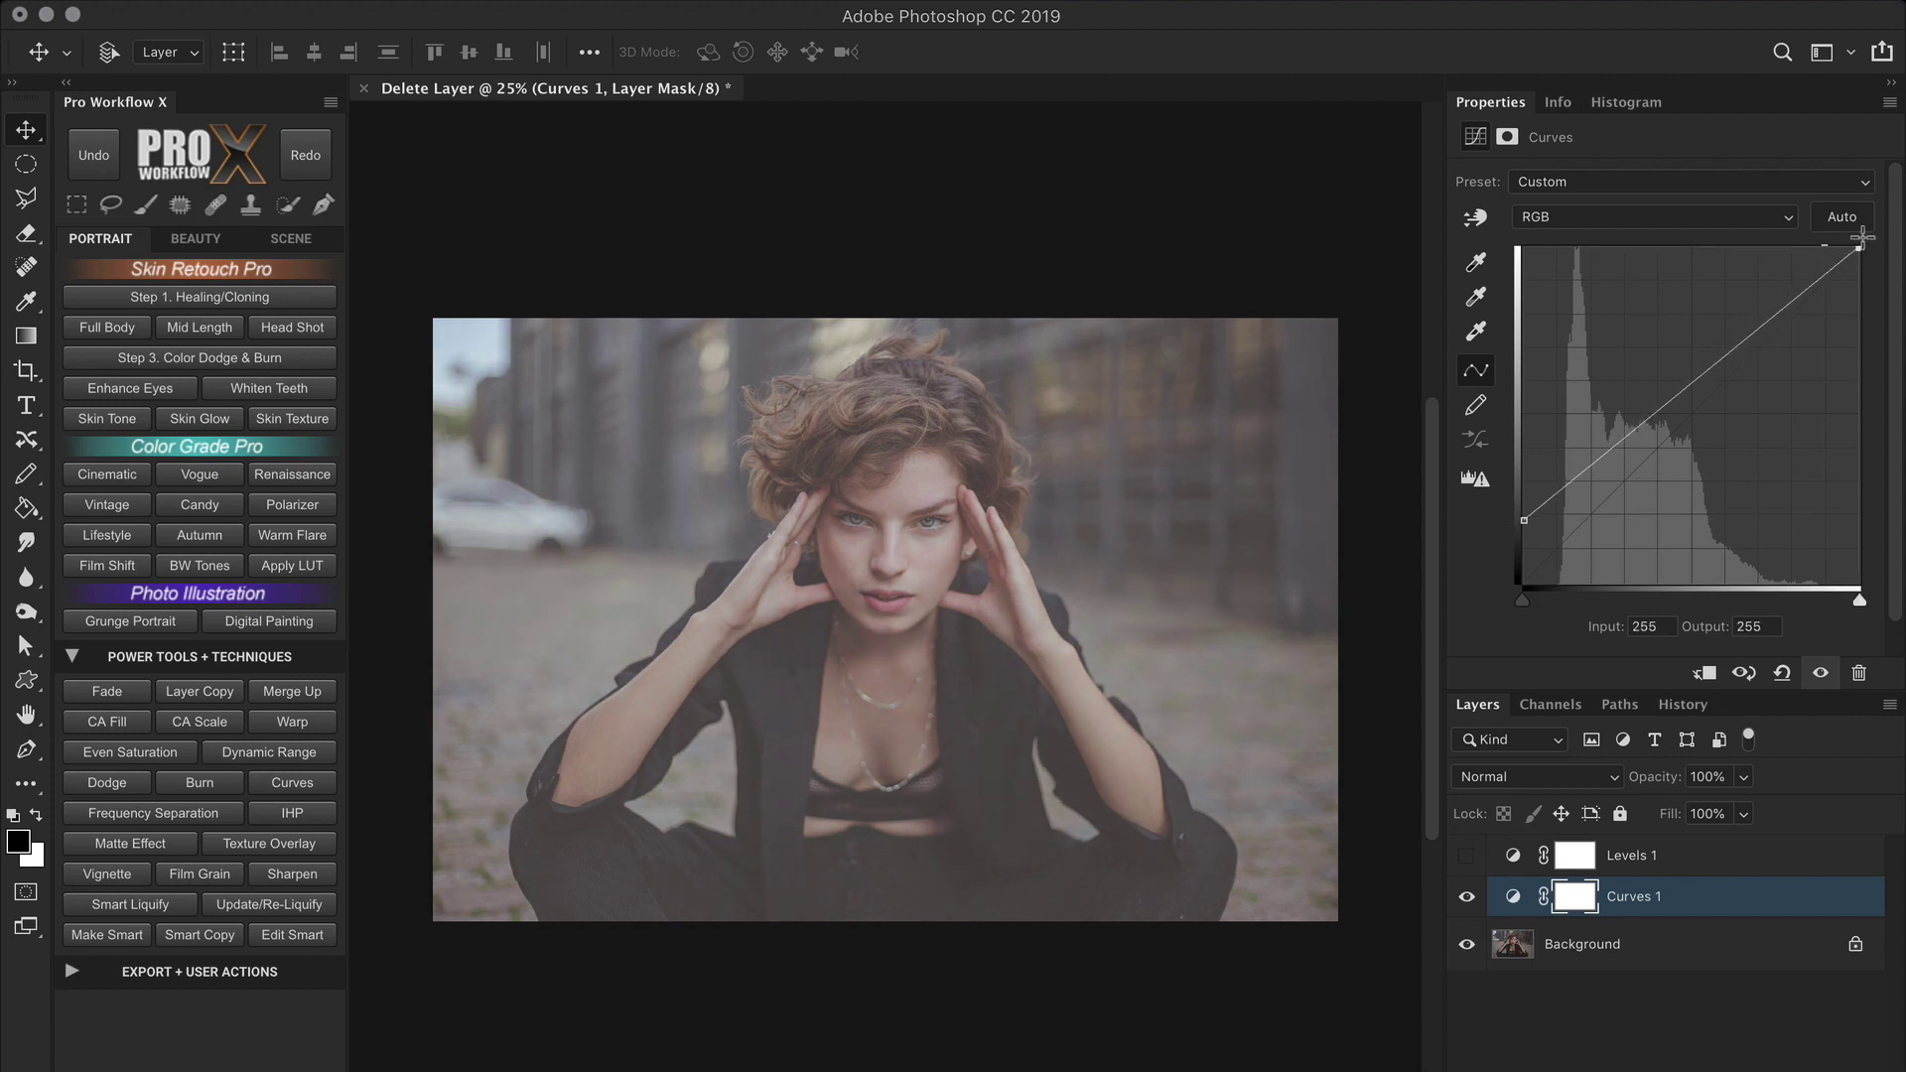
# Step: Flatten the Curves 1 line by moving the white and black end points to output 128
pyautogui.moveTo(1860, 248); pyautogui.dragTo(1872, 417)
pyautogui.click(1524, 521)
pyautogui.moveTo(1524, 521); pyautogui.dragTo(1492, 429)
pyautogui.moveTo(1491, 421); pyautogui.dragTo(1488, 418)
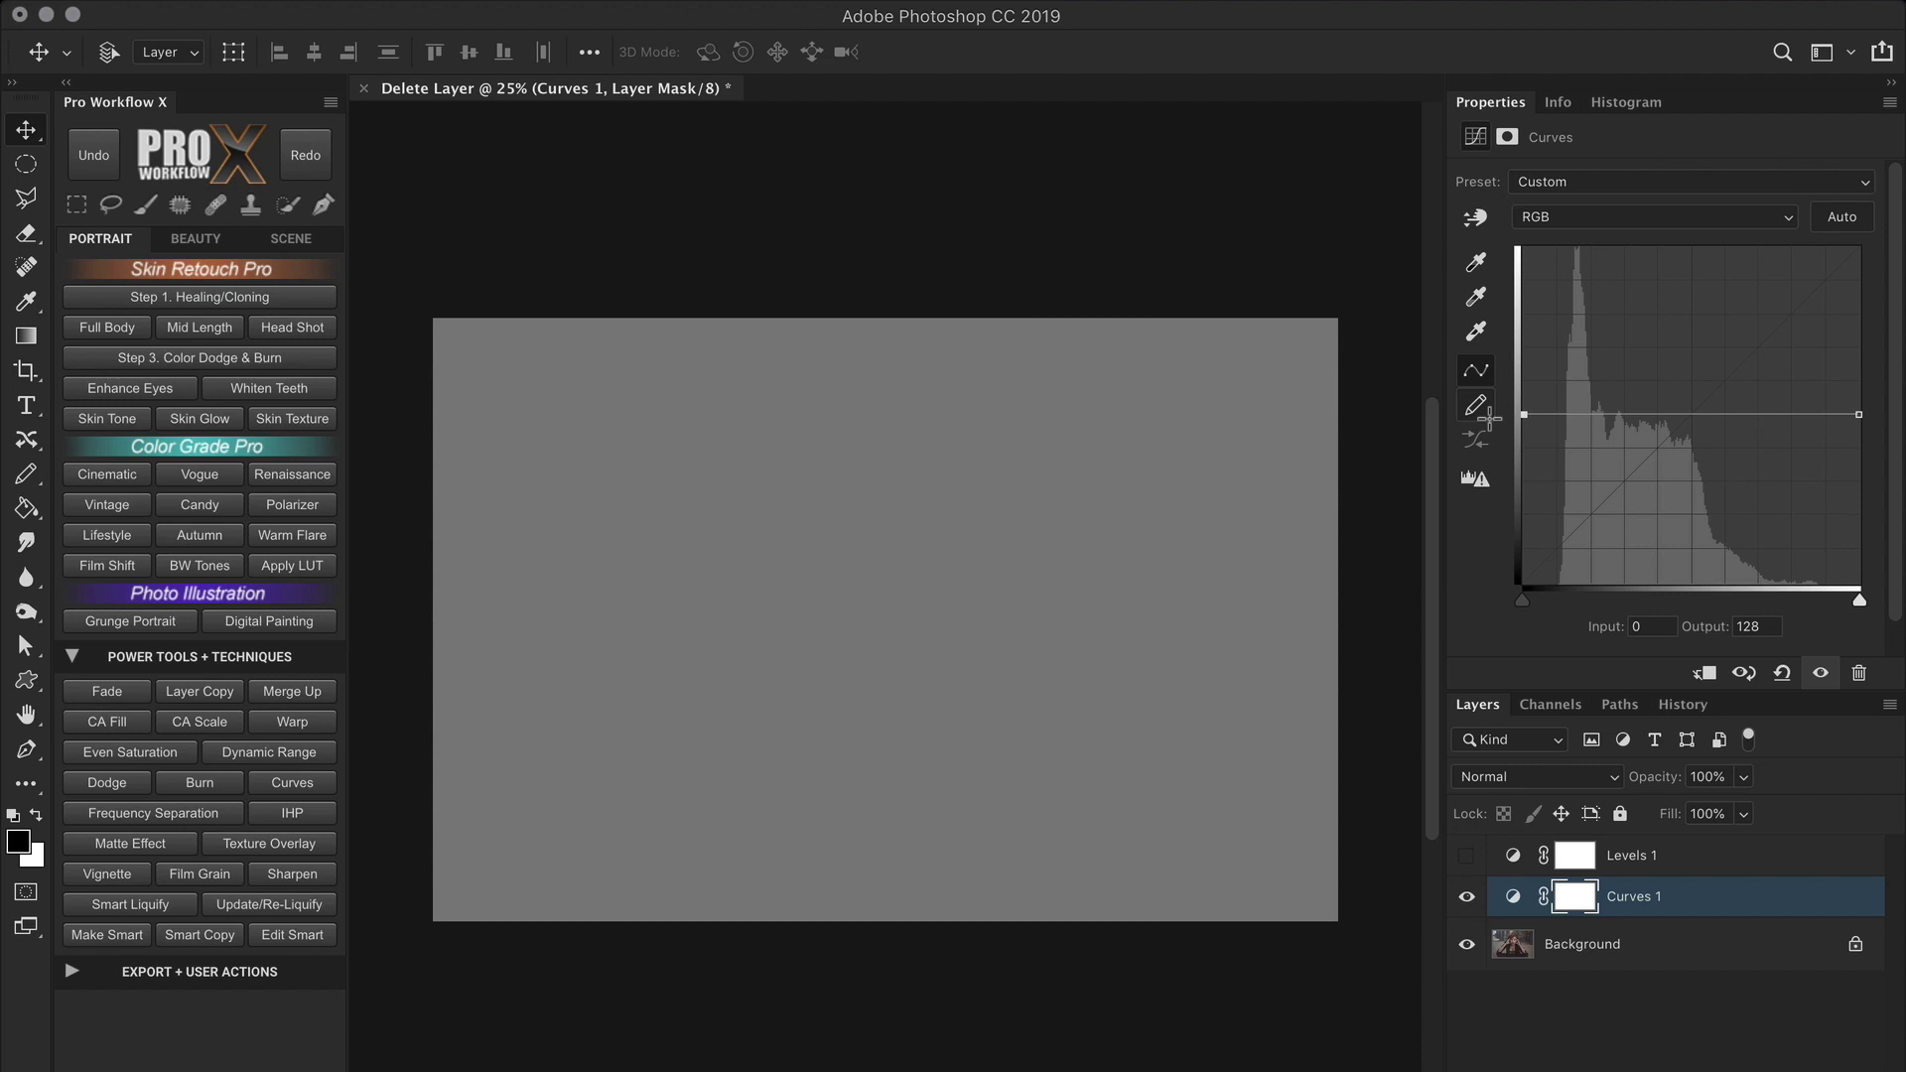
# Step: Invert the curve by setting the black point's output to 255 and the white point's output to 0
pyautogui.moveTo(1525, 413); pyautogui.dragTo(1521, 251)
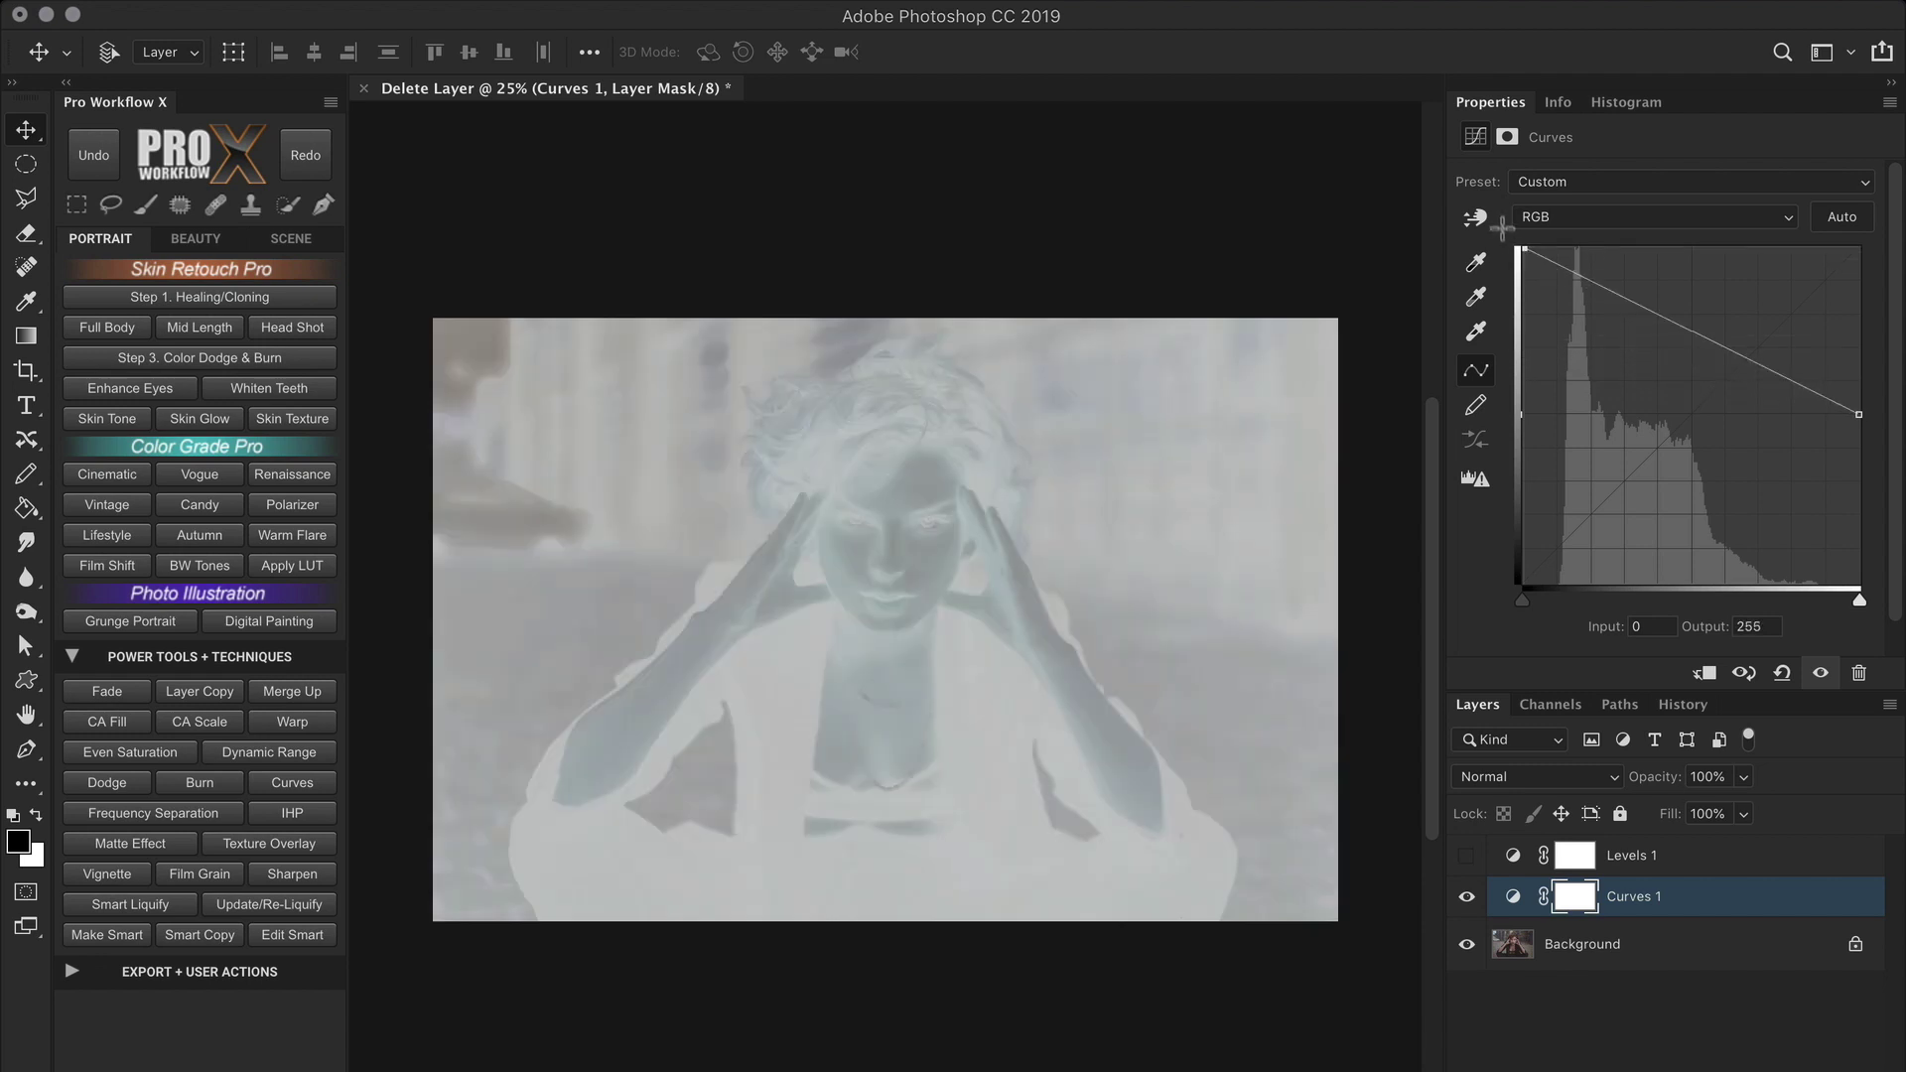
pyautogui.moveTo(1858, 414); pyautogui.dragTo(1877, 605)
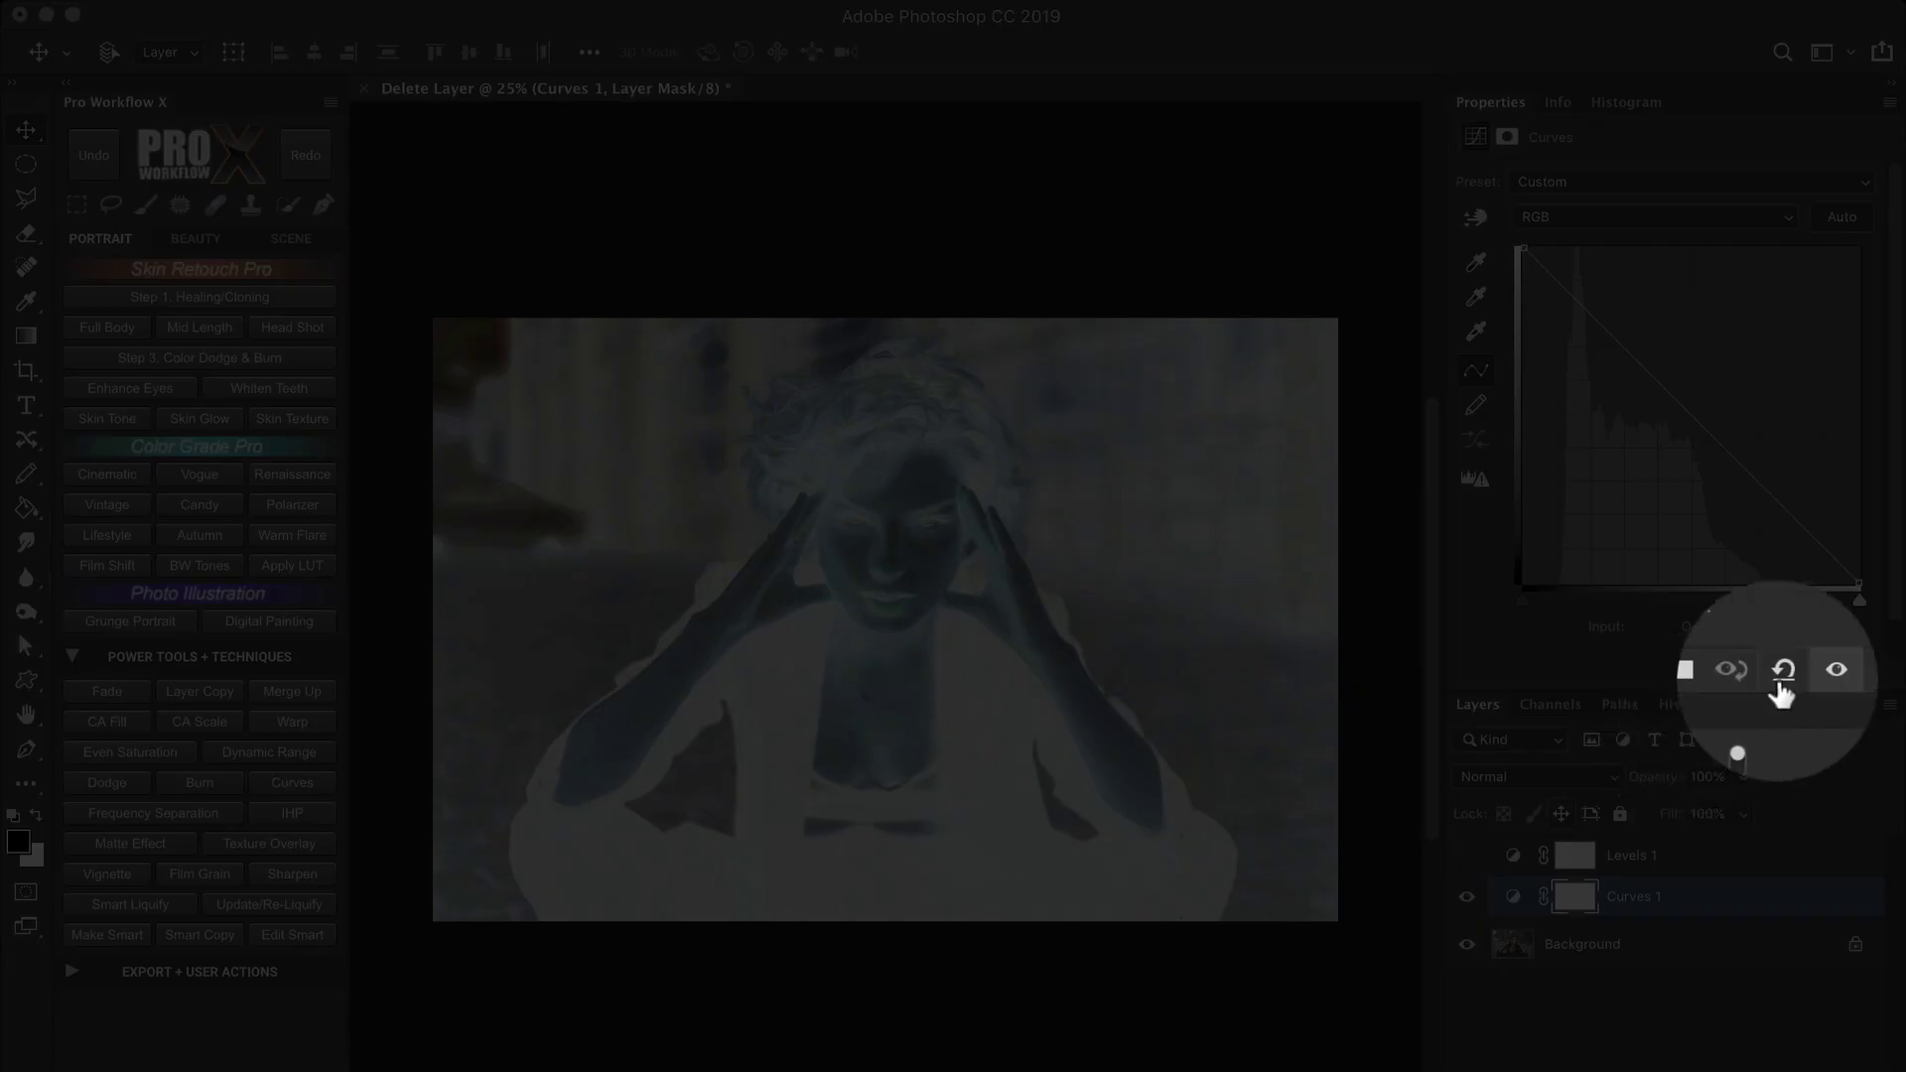
# Step: Reset both Curves 1 and Levels 1 to their defaults, with Levels 1 visible again
pyautogui.click(1782, 674)
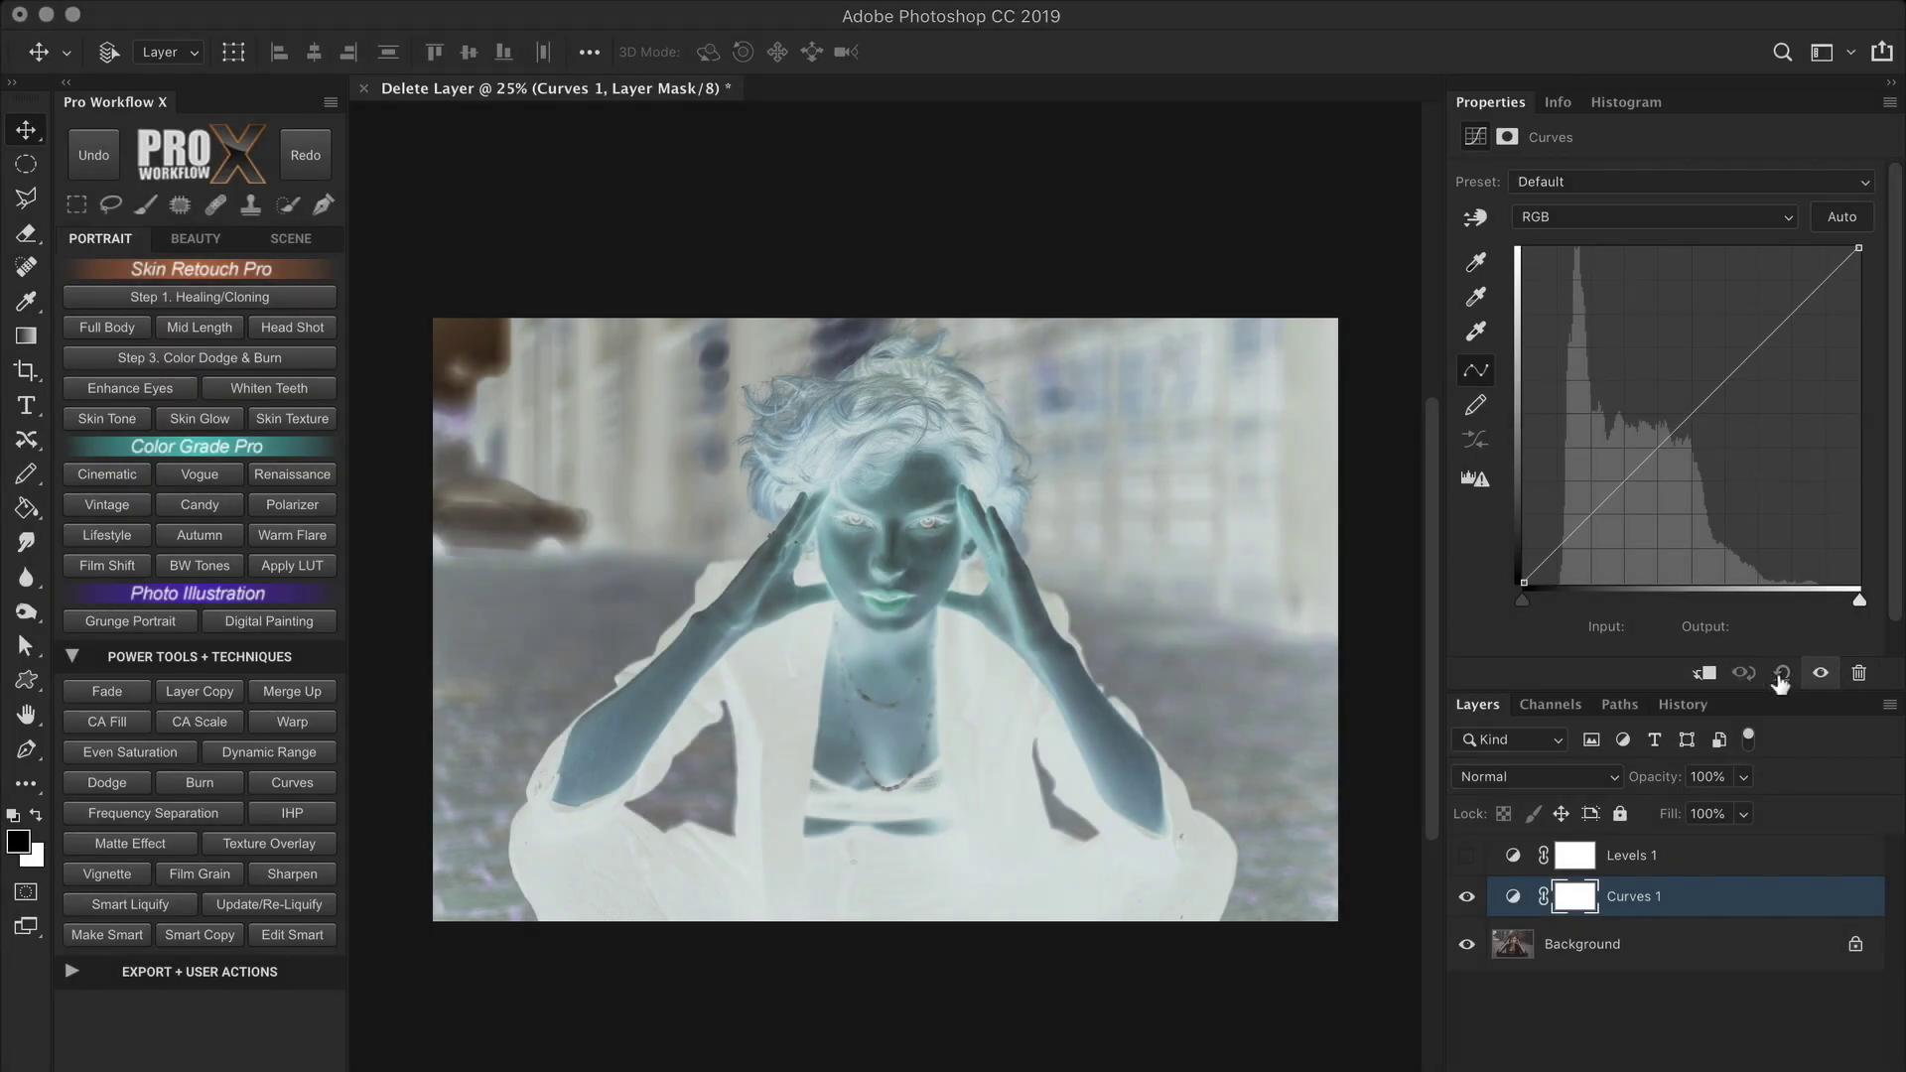
pyautogui.click(1699, 866)
pyautogui.click(1466, 856)
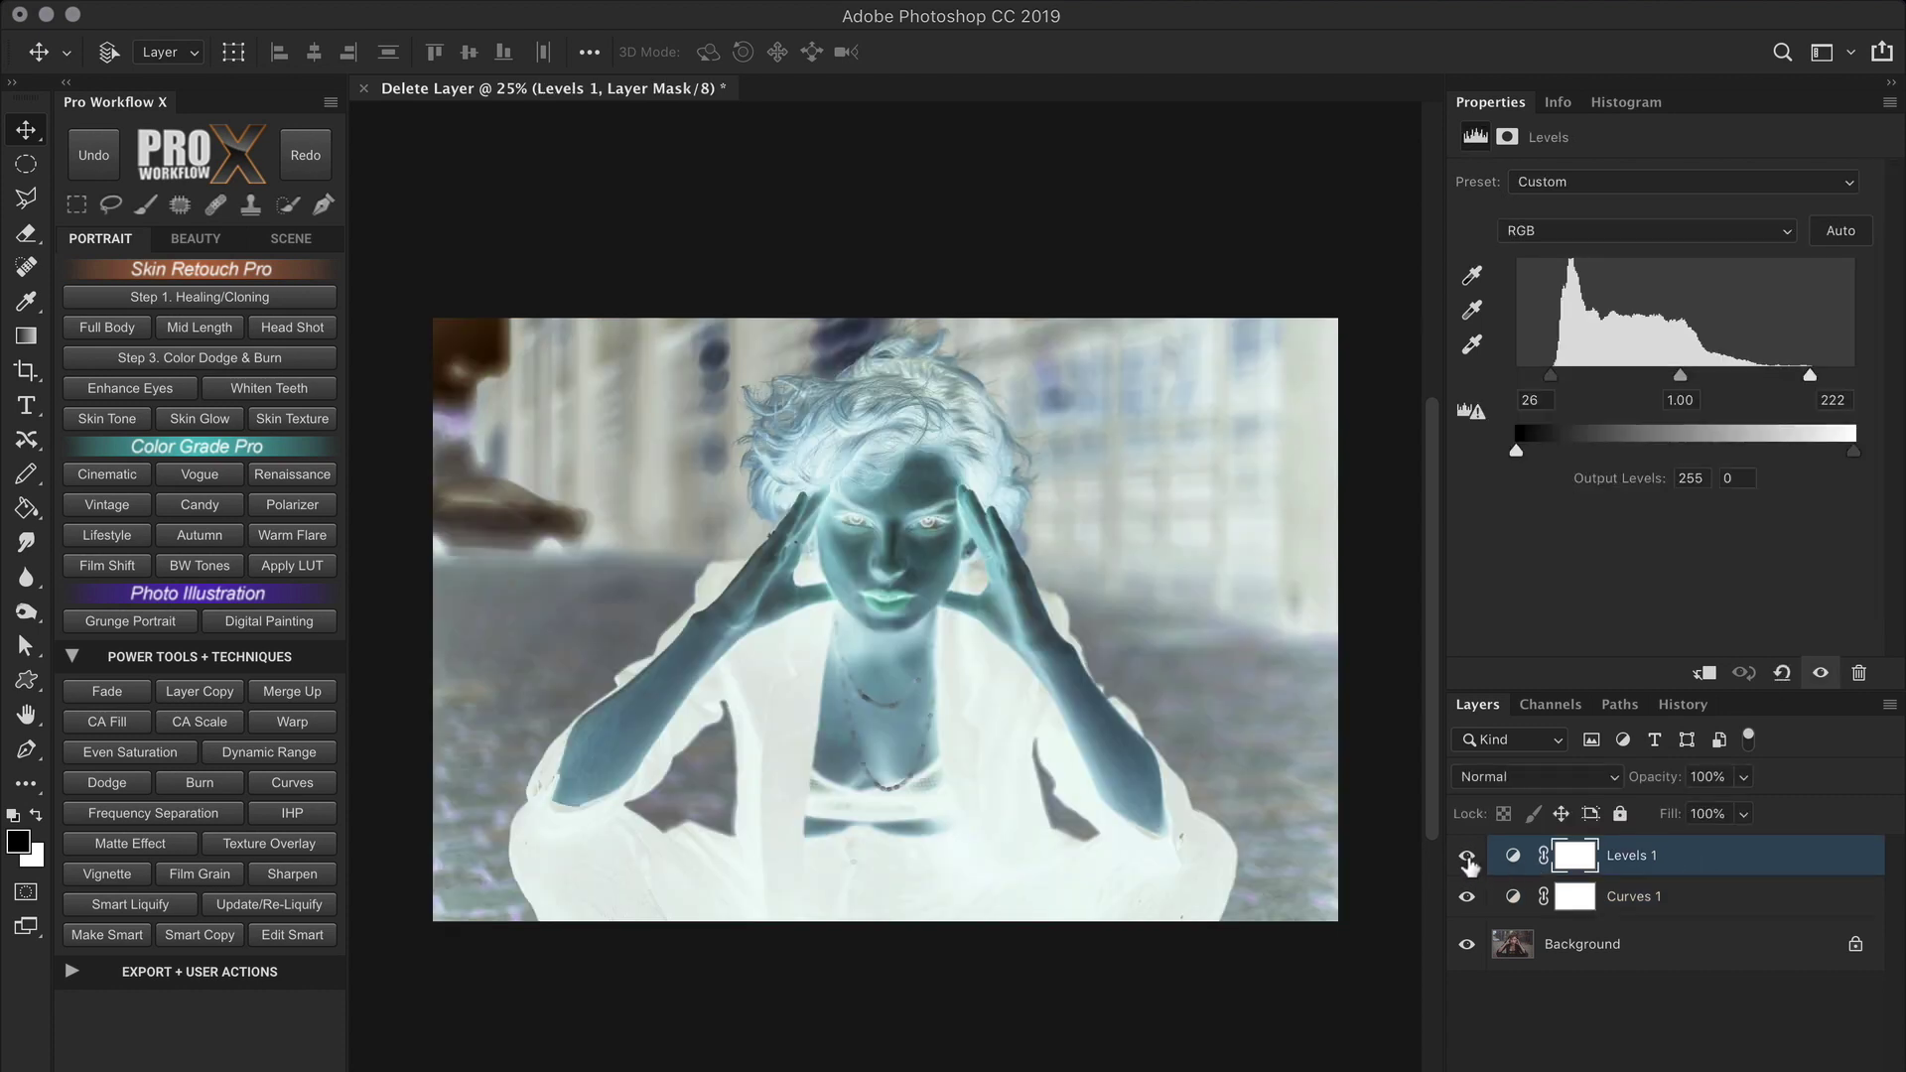
pyautogui.click(1782, 674)
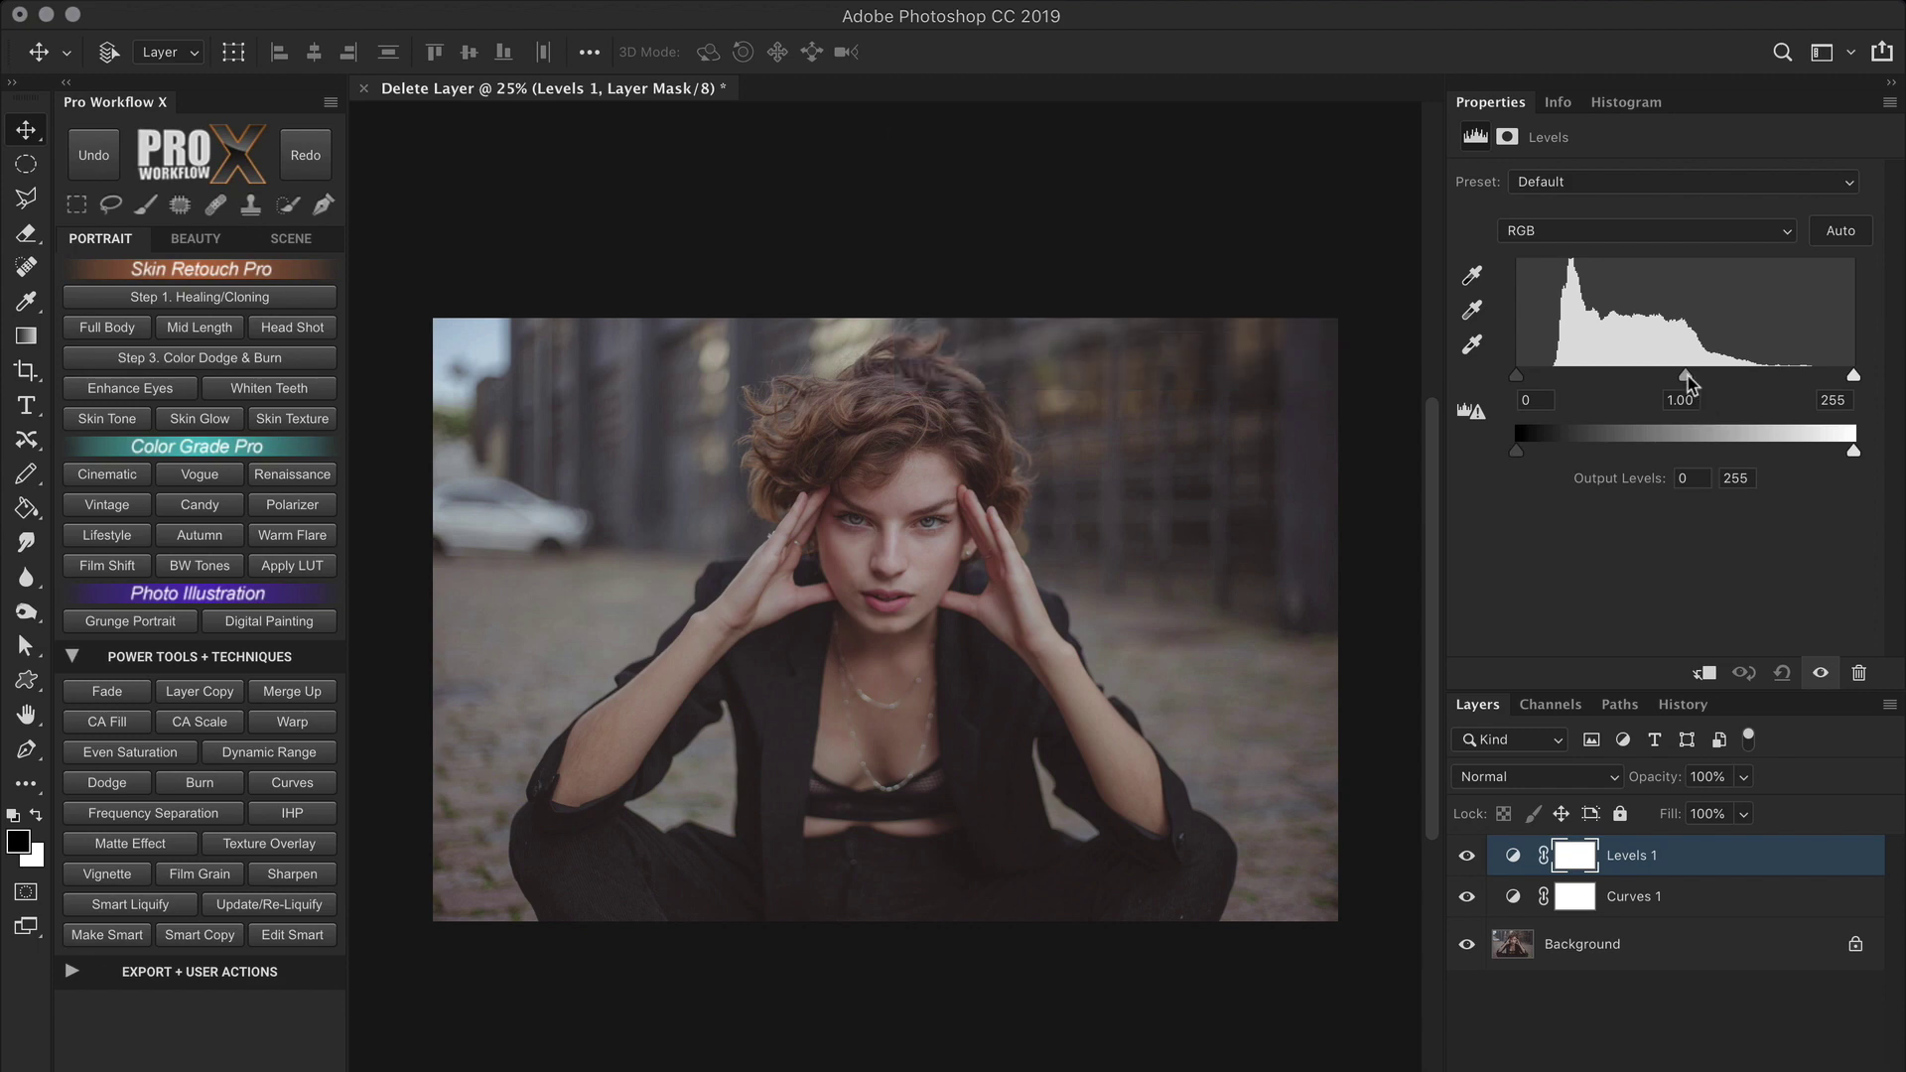
# Step: Set the Levels 1 midtone input to 0.62 and hide that adjustment layer
pyautogui.moveTo(1689, 378); pyautogui.dragTo(1737, 383)
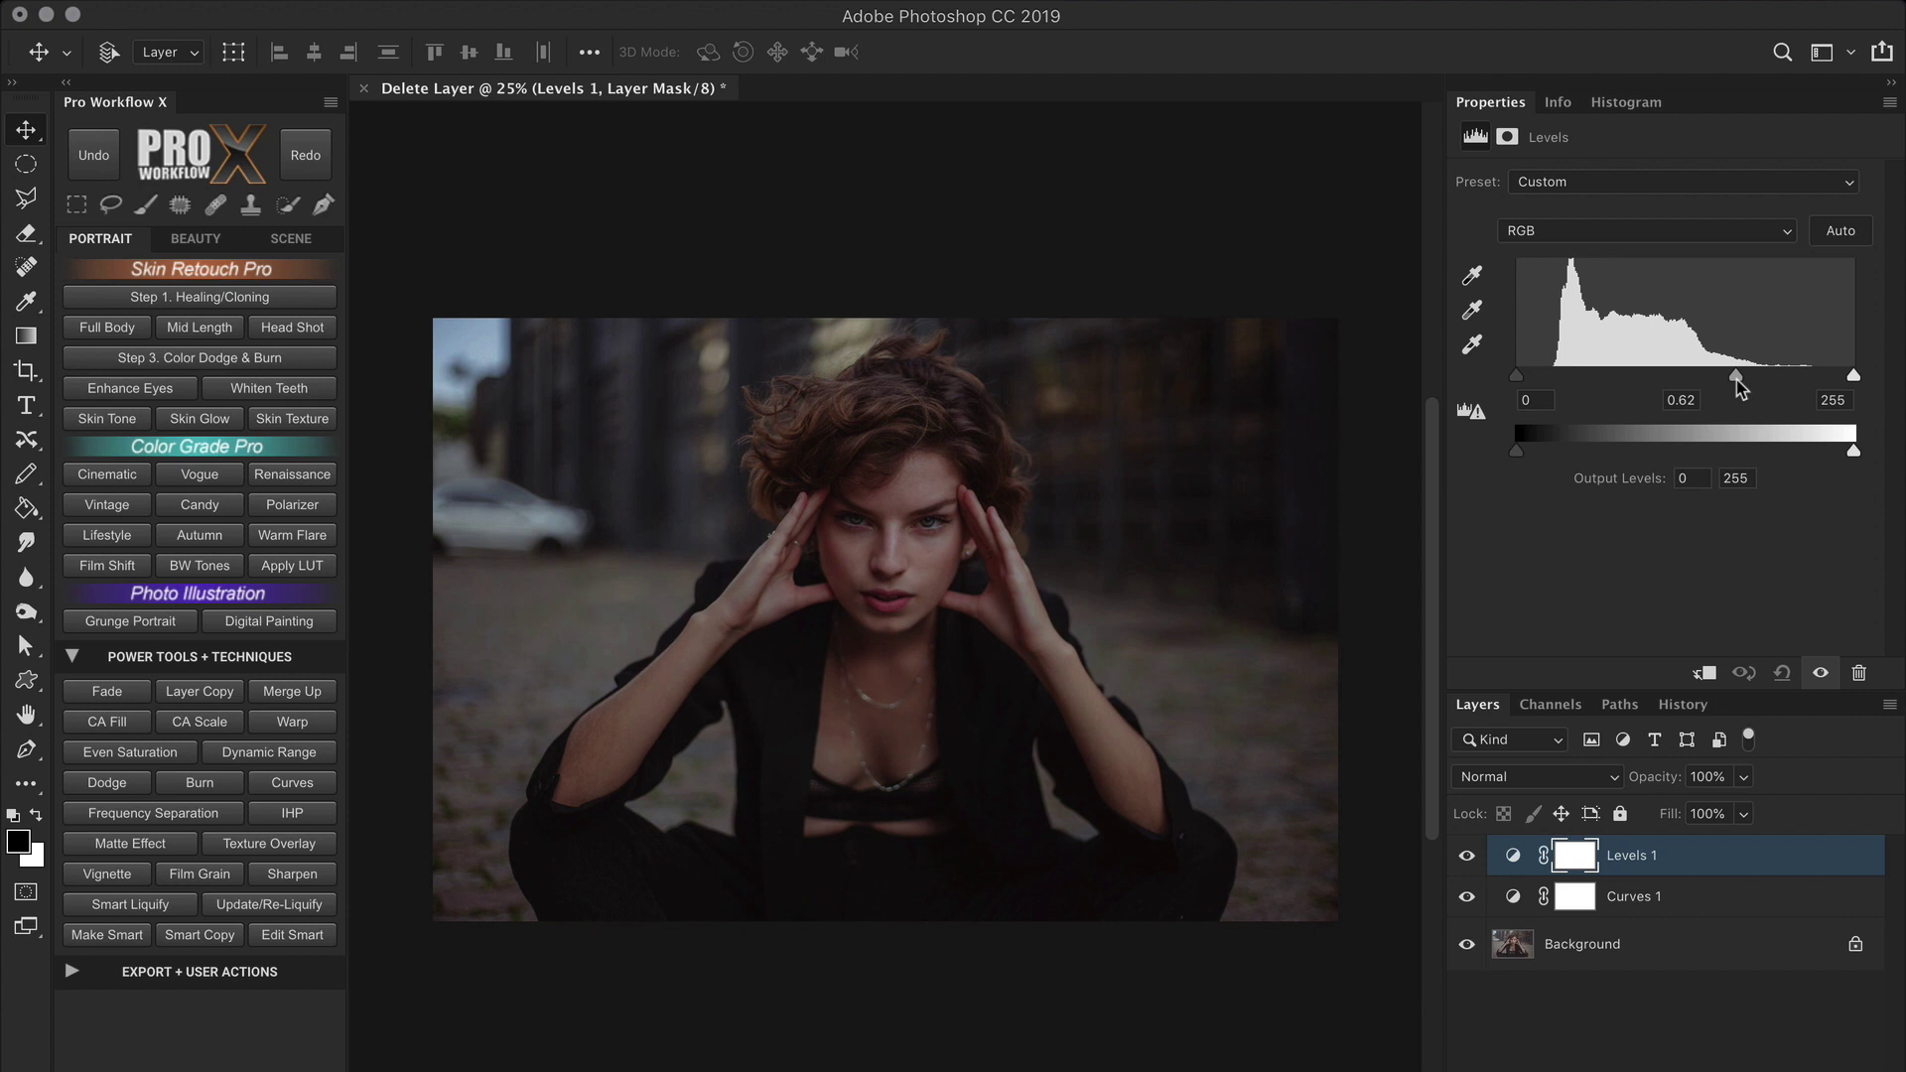
pyautogui.click(1466, 857)
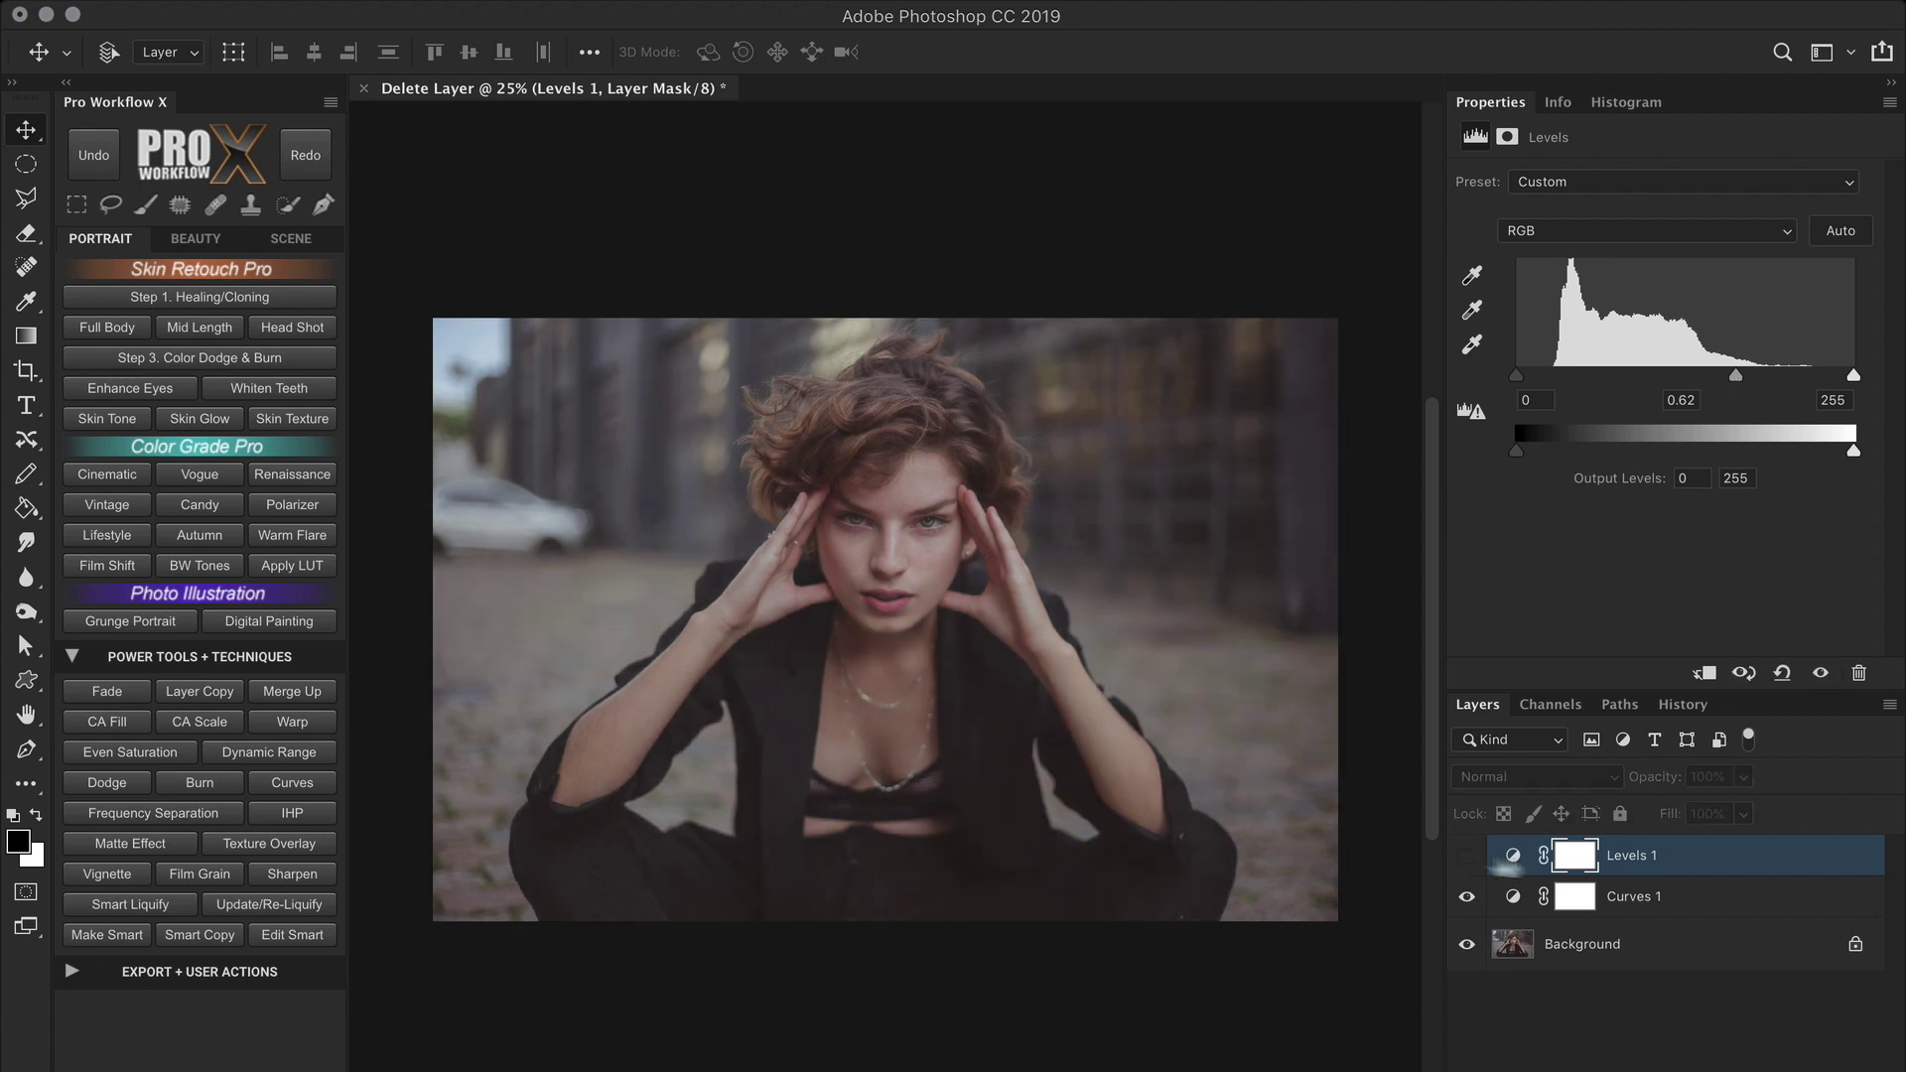
# Step: Add a midpoint to the Curves 1 line, center it at input and output 128, and shift it to a higher input to darken the midtones
pyautogui.click(1666, 904)
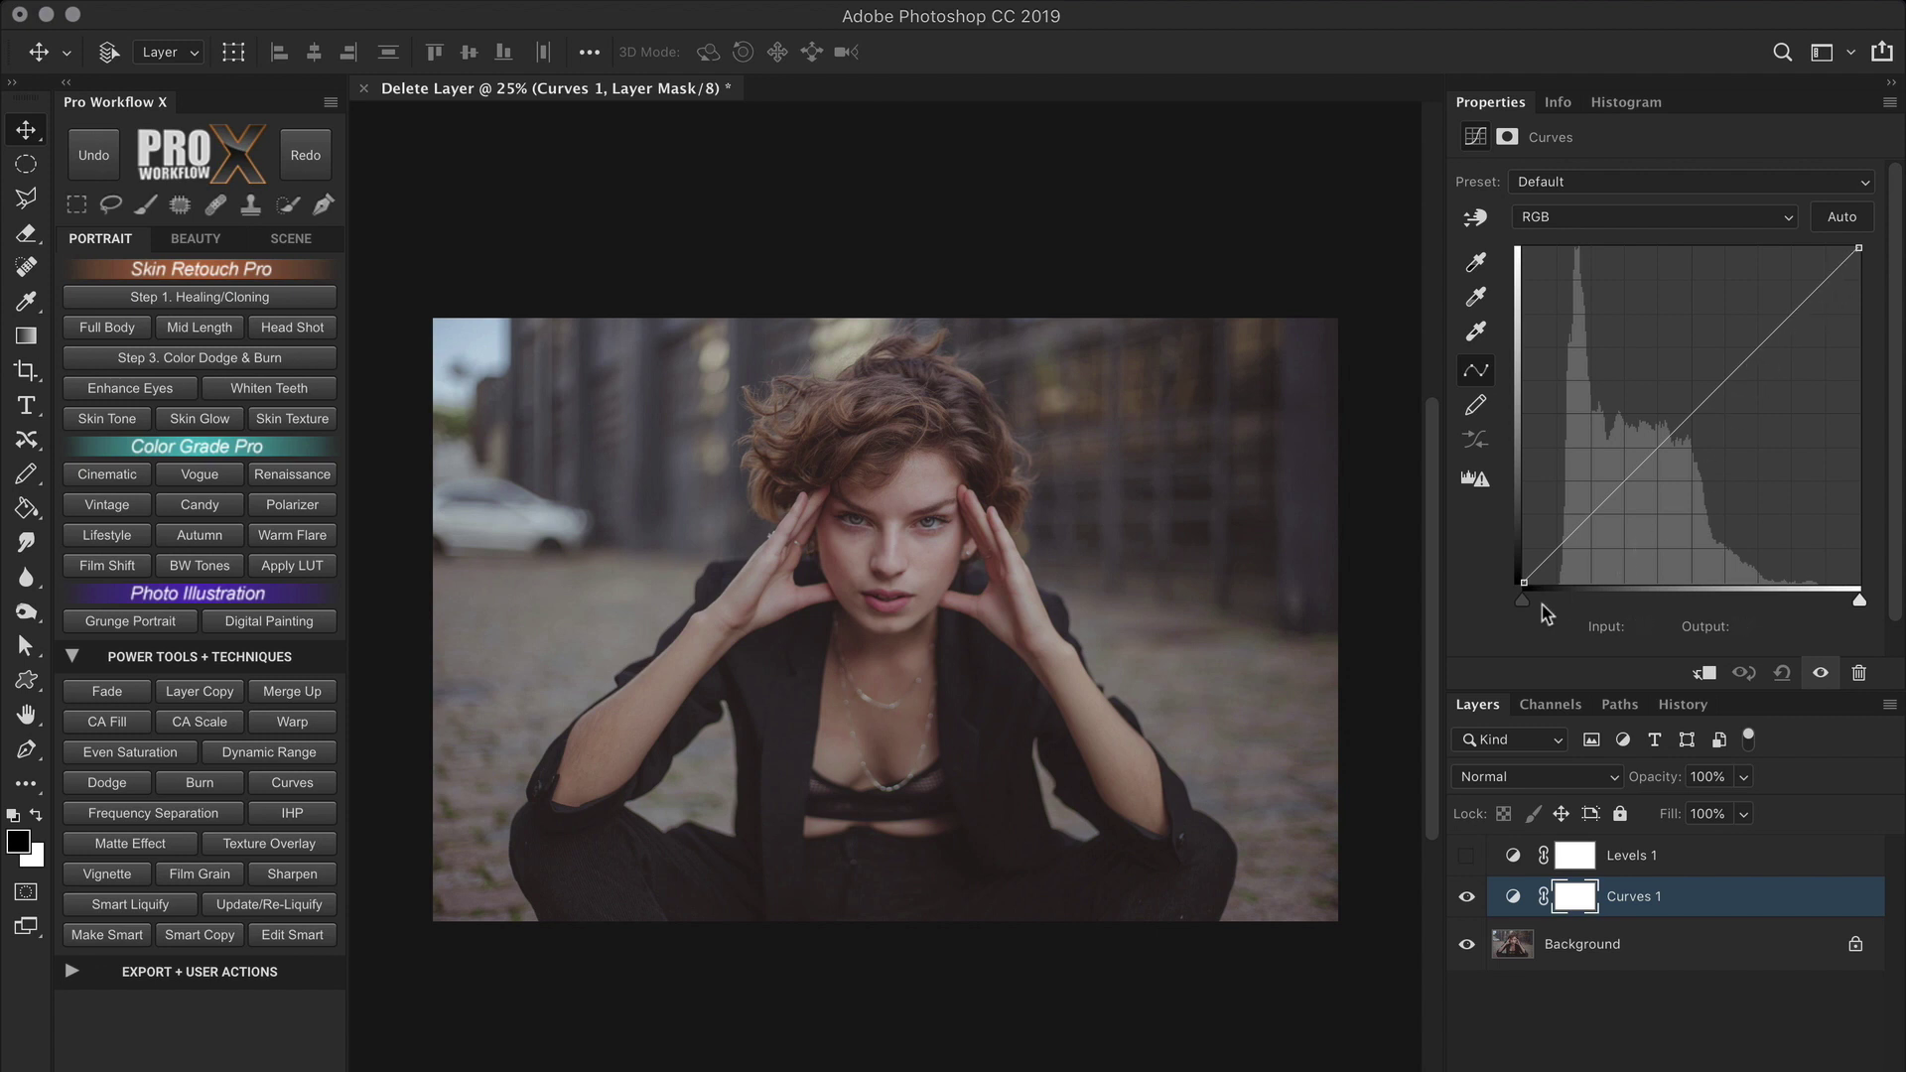
pyautogui.click(1523, 583)
pyautogui.click(1858, 249)
pyautogui.click(1693, 412)
pyautogui.click(1650, 626)
pyautogui.press('Down')
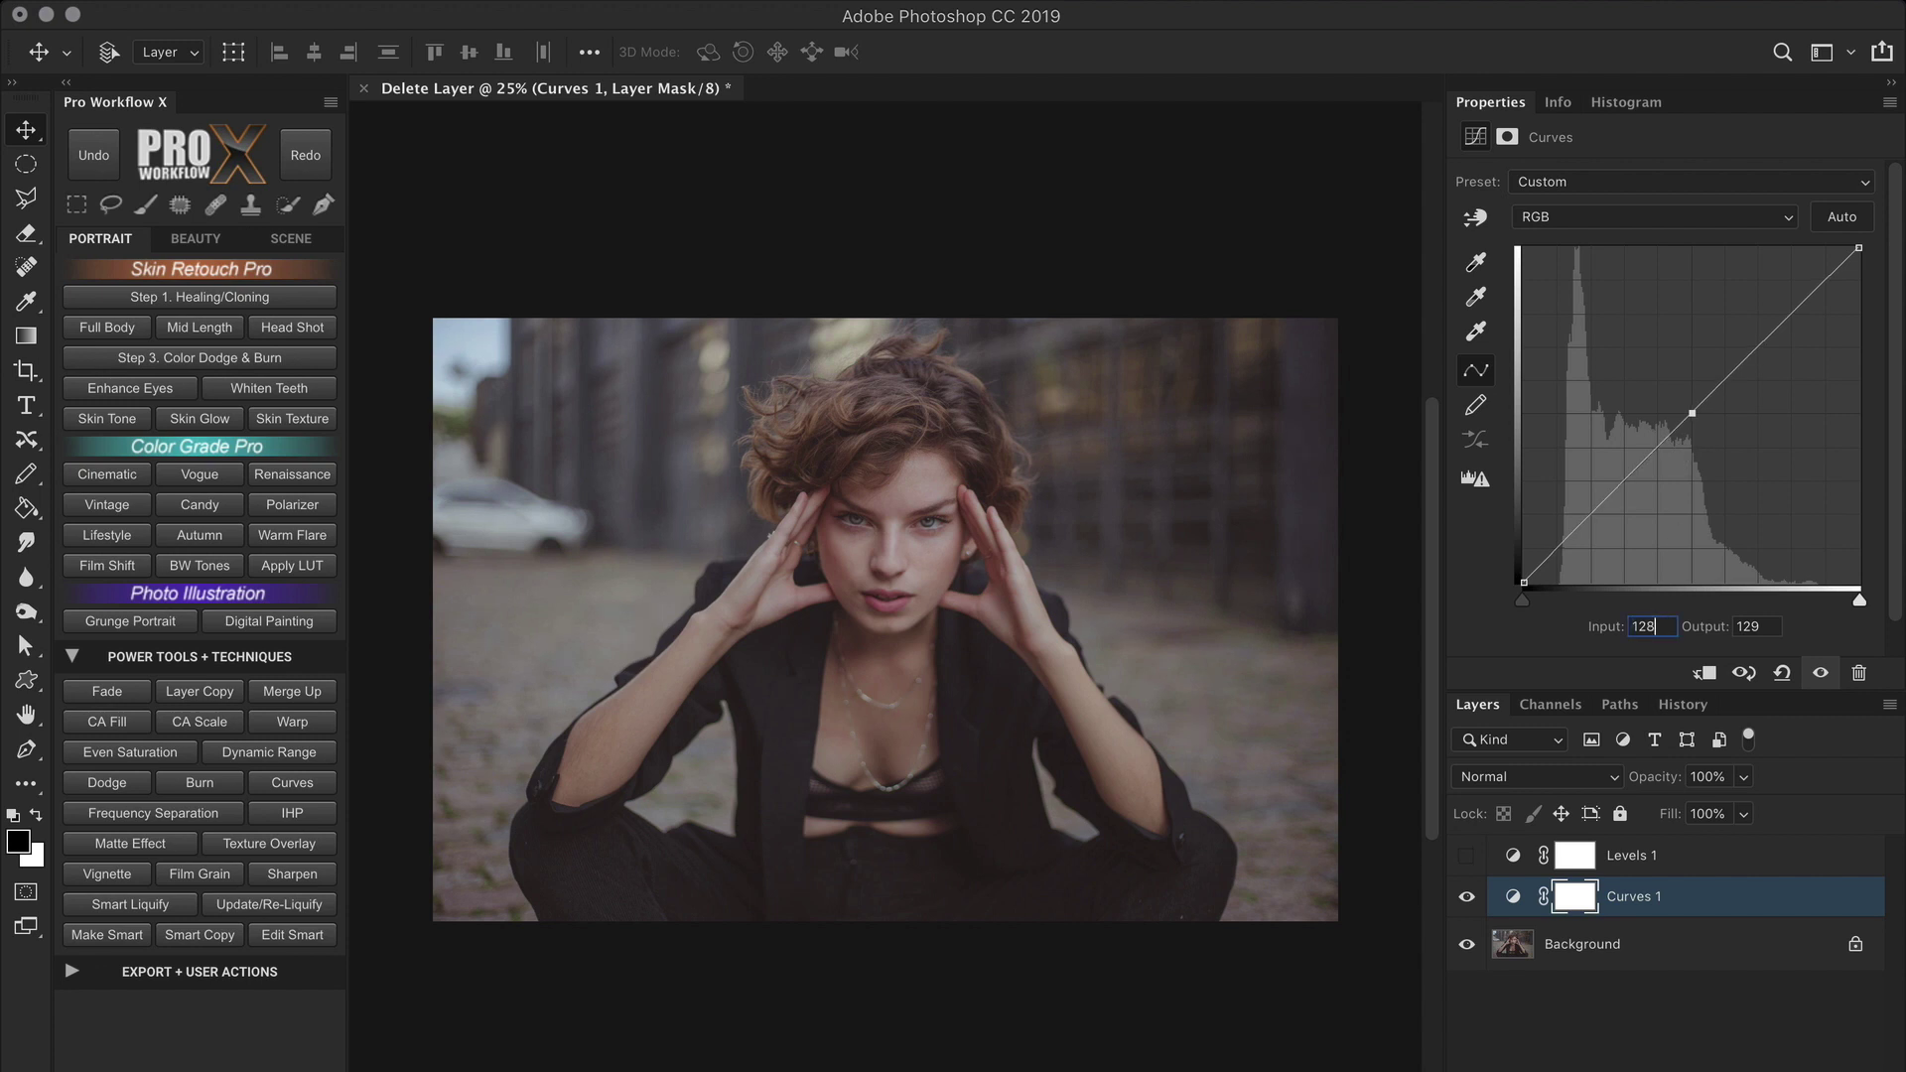
pyautogui.click(1757, 627)
pyautogui.press('Down')
pyautogui.moveTo(1693, 413); pyautogui.dragTo(1749, 413)
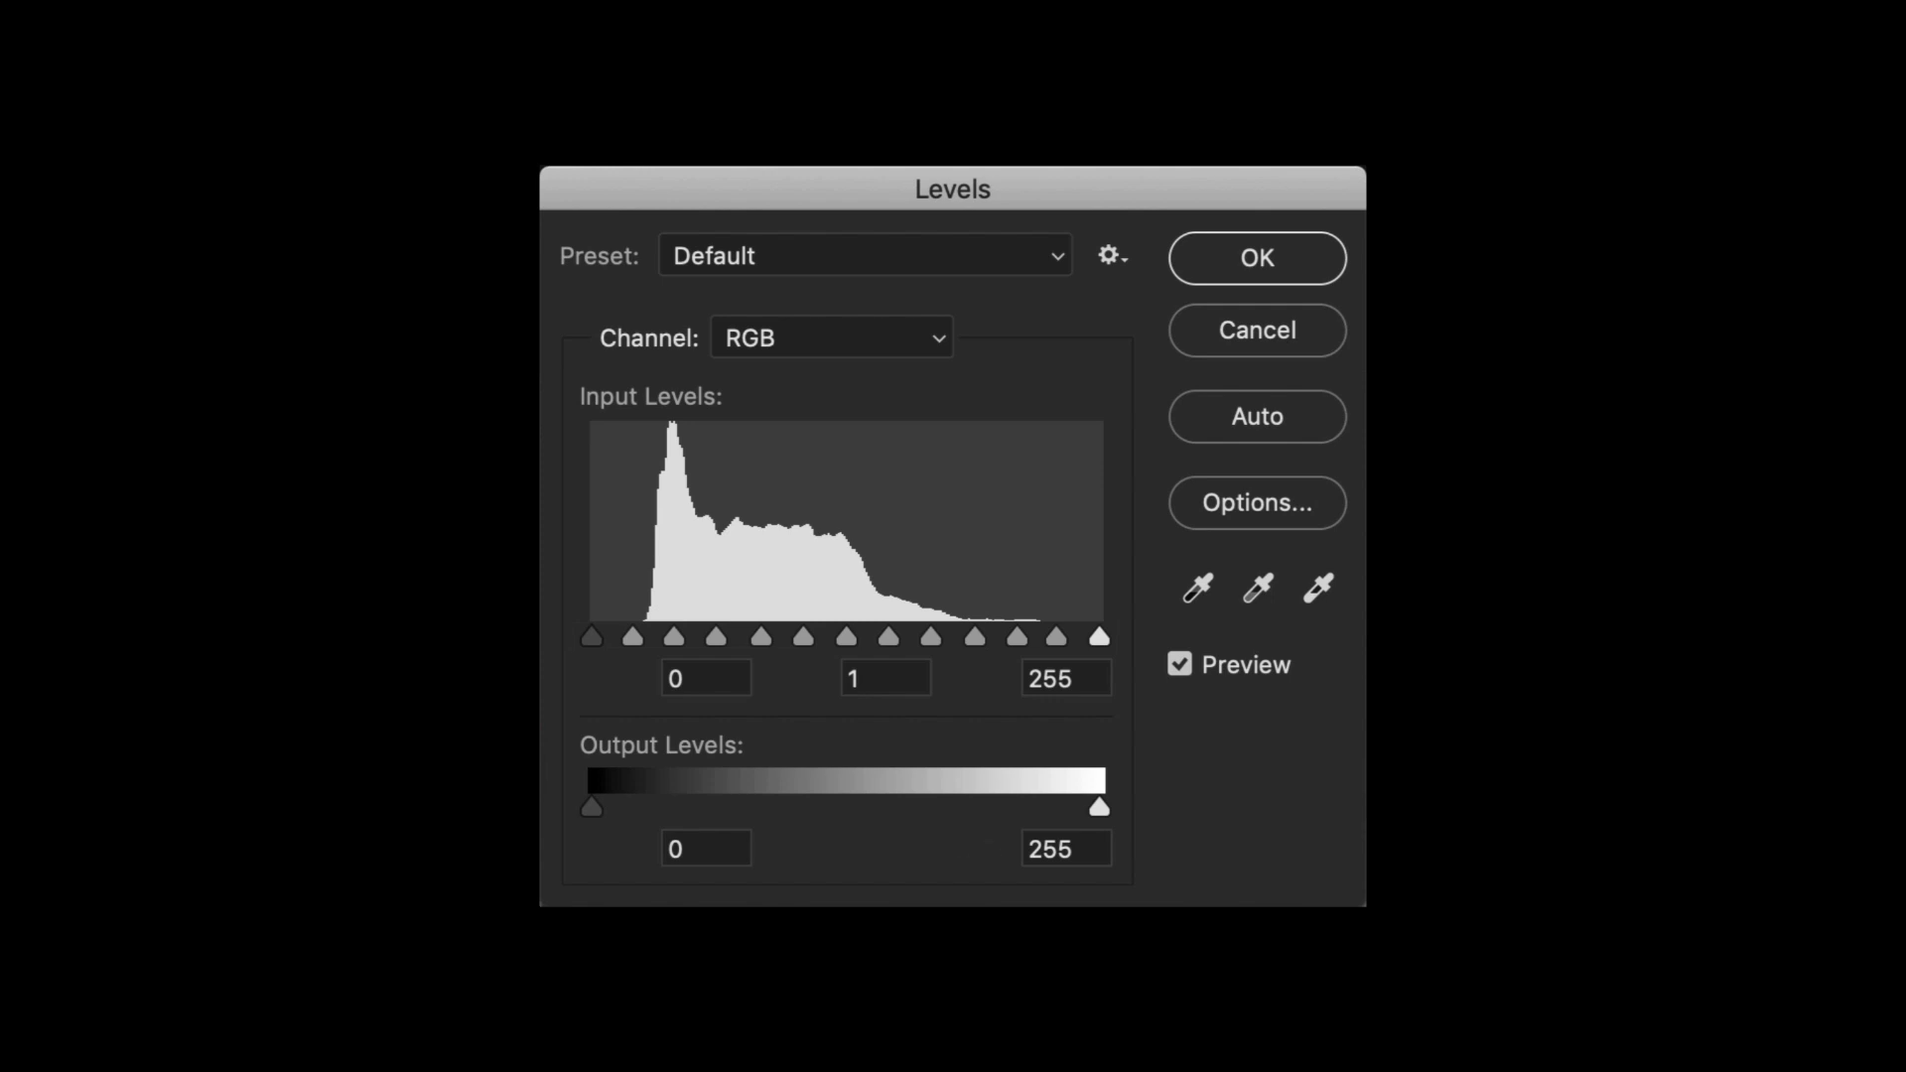
pyautogui.click(853, 641)
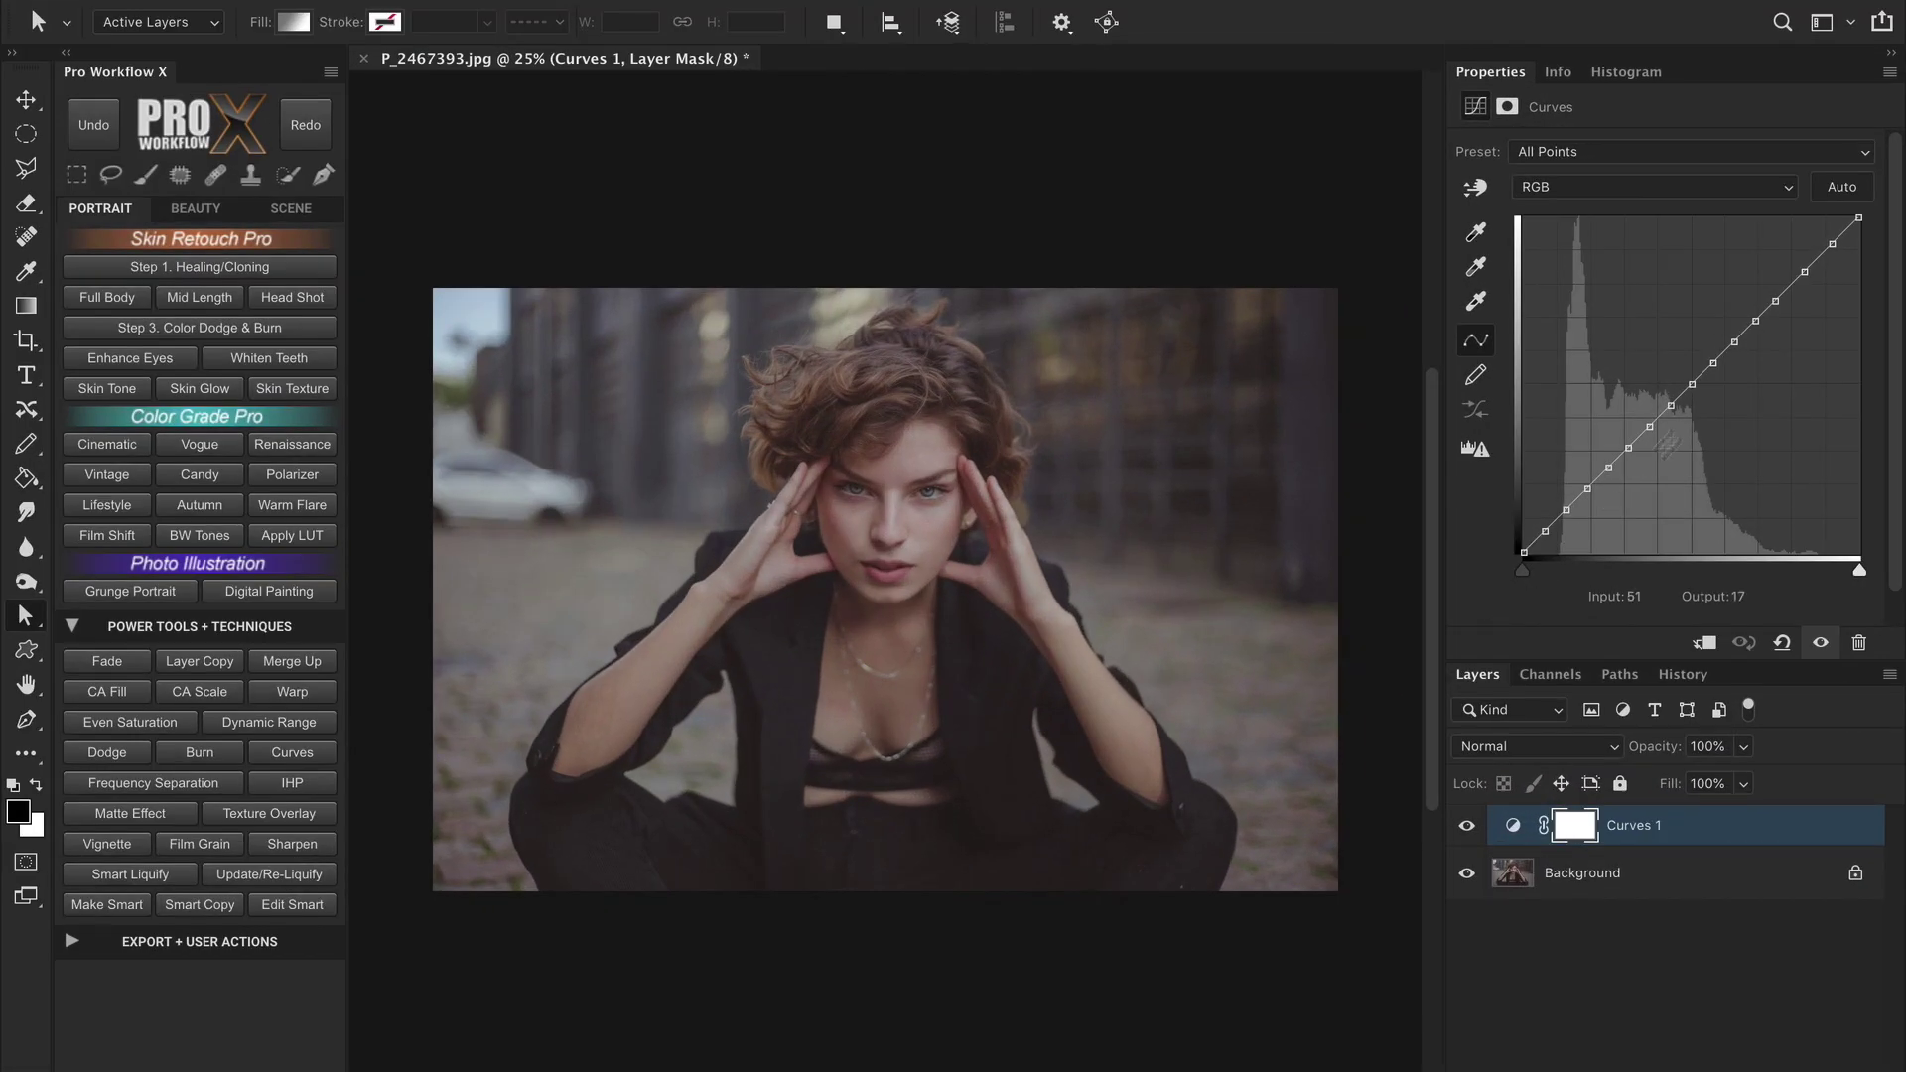
# Step: Reset the Curves 1 adjustment to clear its multi-point curve in P_2467393.jpg
pyautogui.moveTo(1695, 384)
pyautogui.mouseDown()
pyautogui.moveTo(1684, 281)
pyautogui.moveTo(1693, 428)
pyautogui.moveTo(1687, 387)
pyautogui.mouseUp()
pyautogui.click(1780, 643)
pyautogui.click(1780, 643)
# Step: Add four control points along the RGB curve, spread from the shadows to the highlights
pyautogui.click(1592, 483)
pyautogui.click(1656, 417)
pyautogui.click(1745, 329)
pyautogui.click(1791, 279)
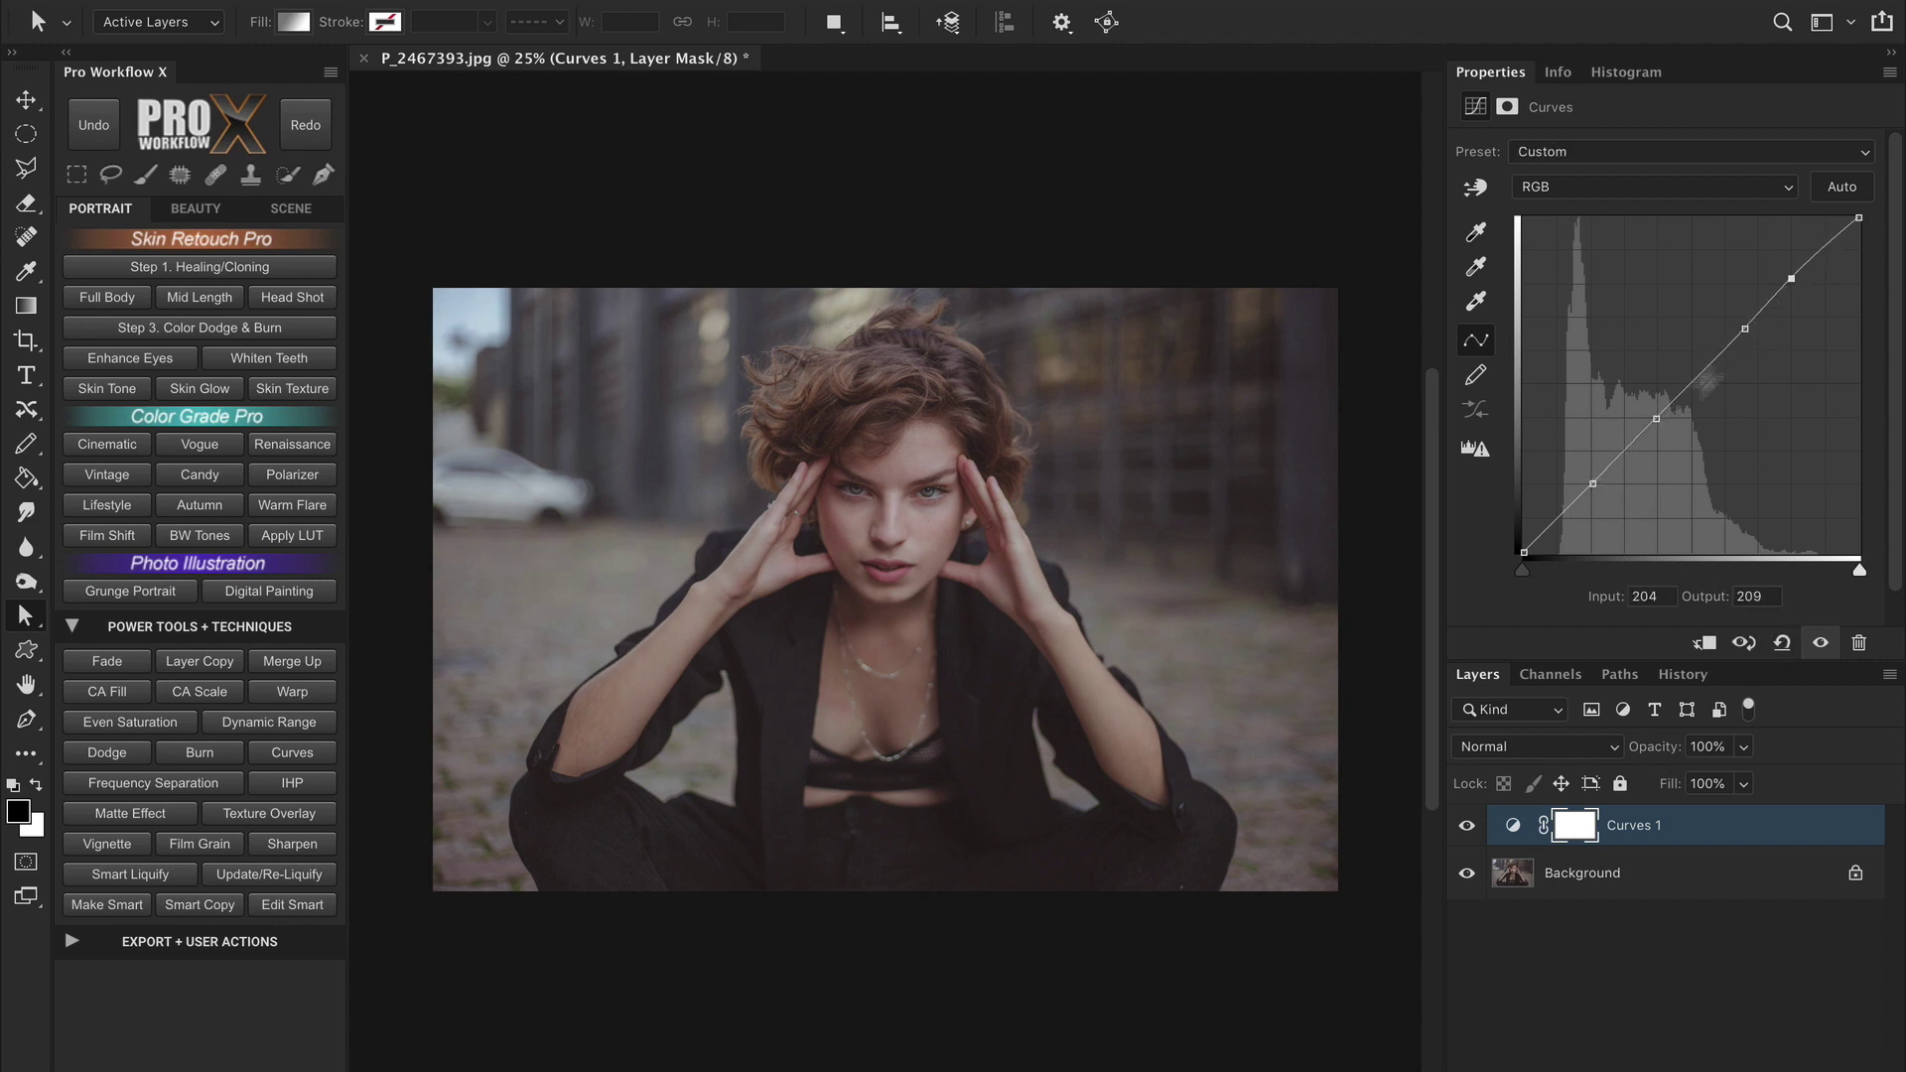
# Step: Increase contrast by moving the shadow point to 49/30, the highlight point to 201/228 and the lower midtone point to 101/99 (input/output)
pyautogui.moveTo(1592, 483)
pyautogui.mouseDown()
pyautogui.moveTo(1594, 435)
pyautogui.moveTo(1588, 513)
pyautogui.mouseUp()
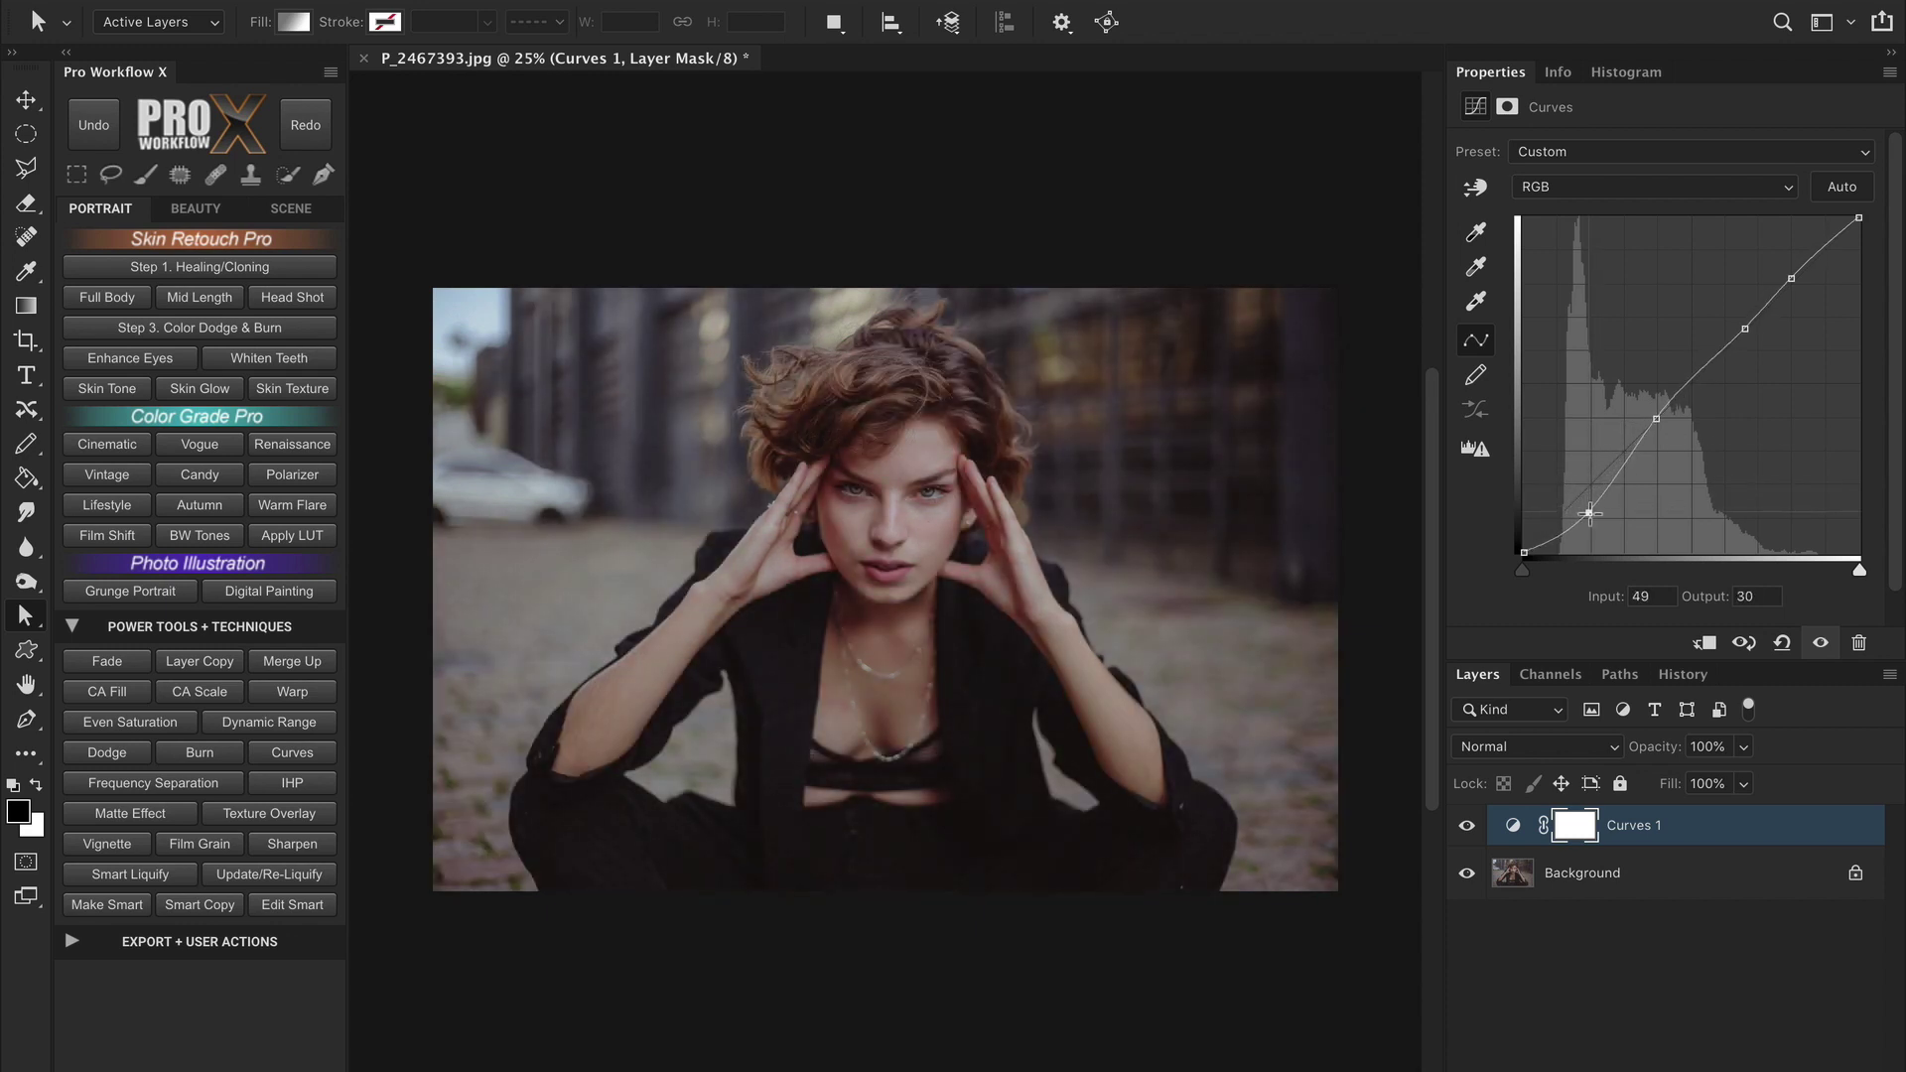
pyautogui.moveTo(1790, 279); pyautogui.dragTo(1787, 254)
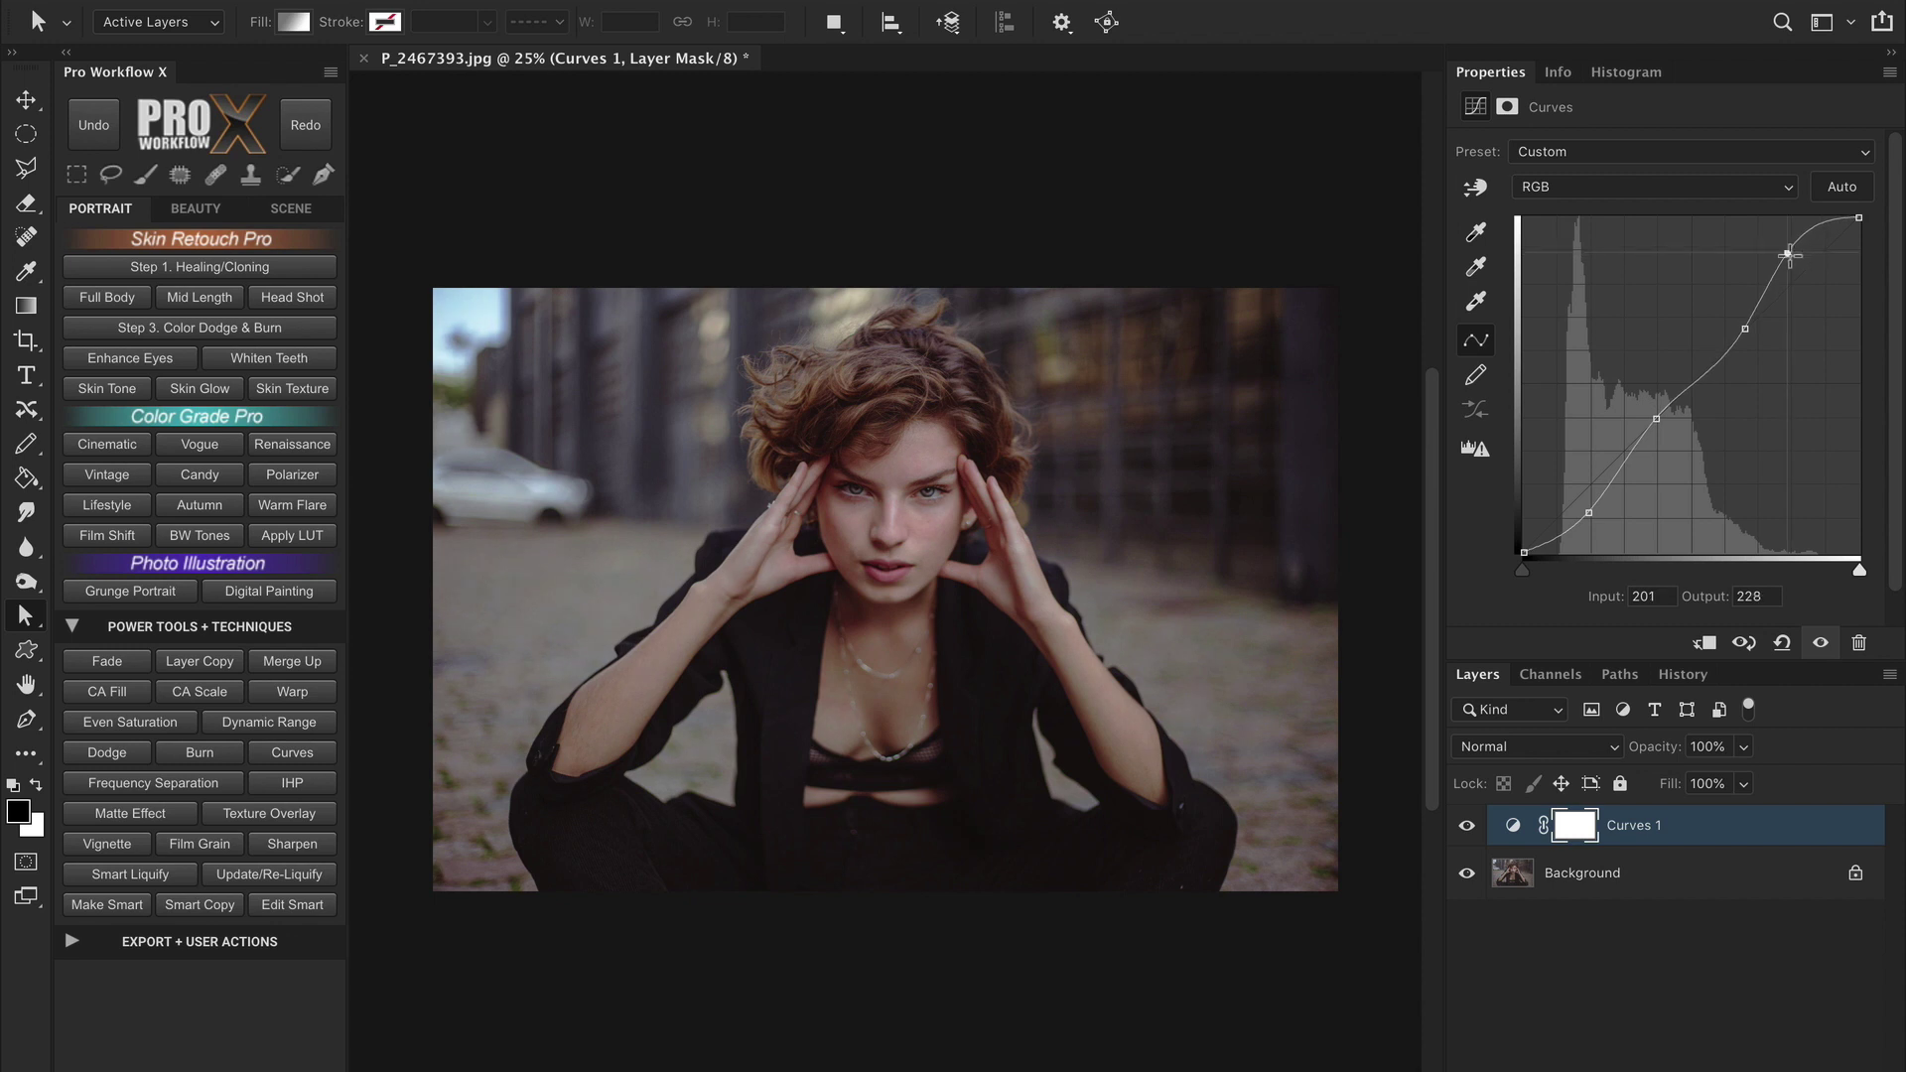
pyautogui.moveTo(1655, 418); pyautogui.dragTo(1656, 423)
# Step: In the Red channel, anchor the curve above the midtones and lower a shadow point at input 75 to reduce red in the shadows
pyautogui.click(1661, 185)
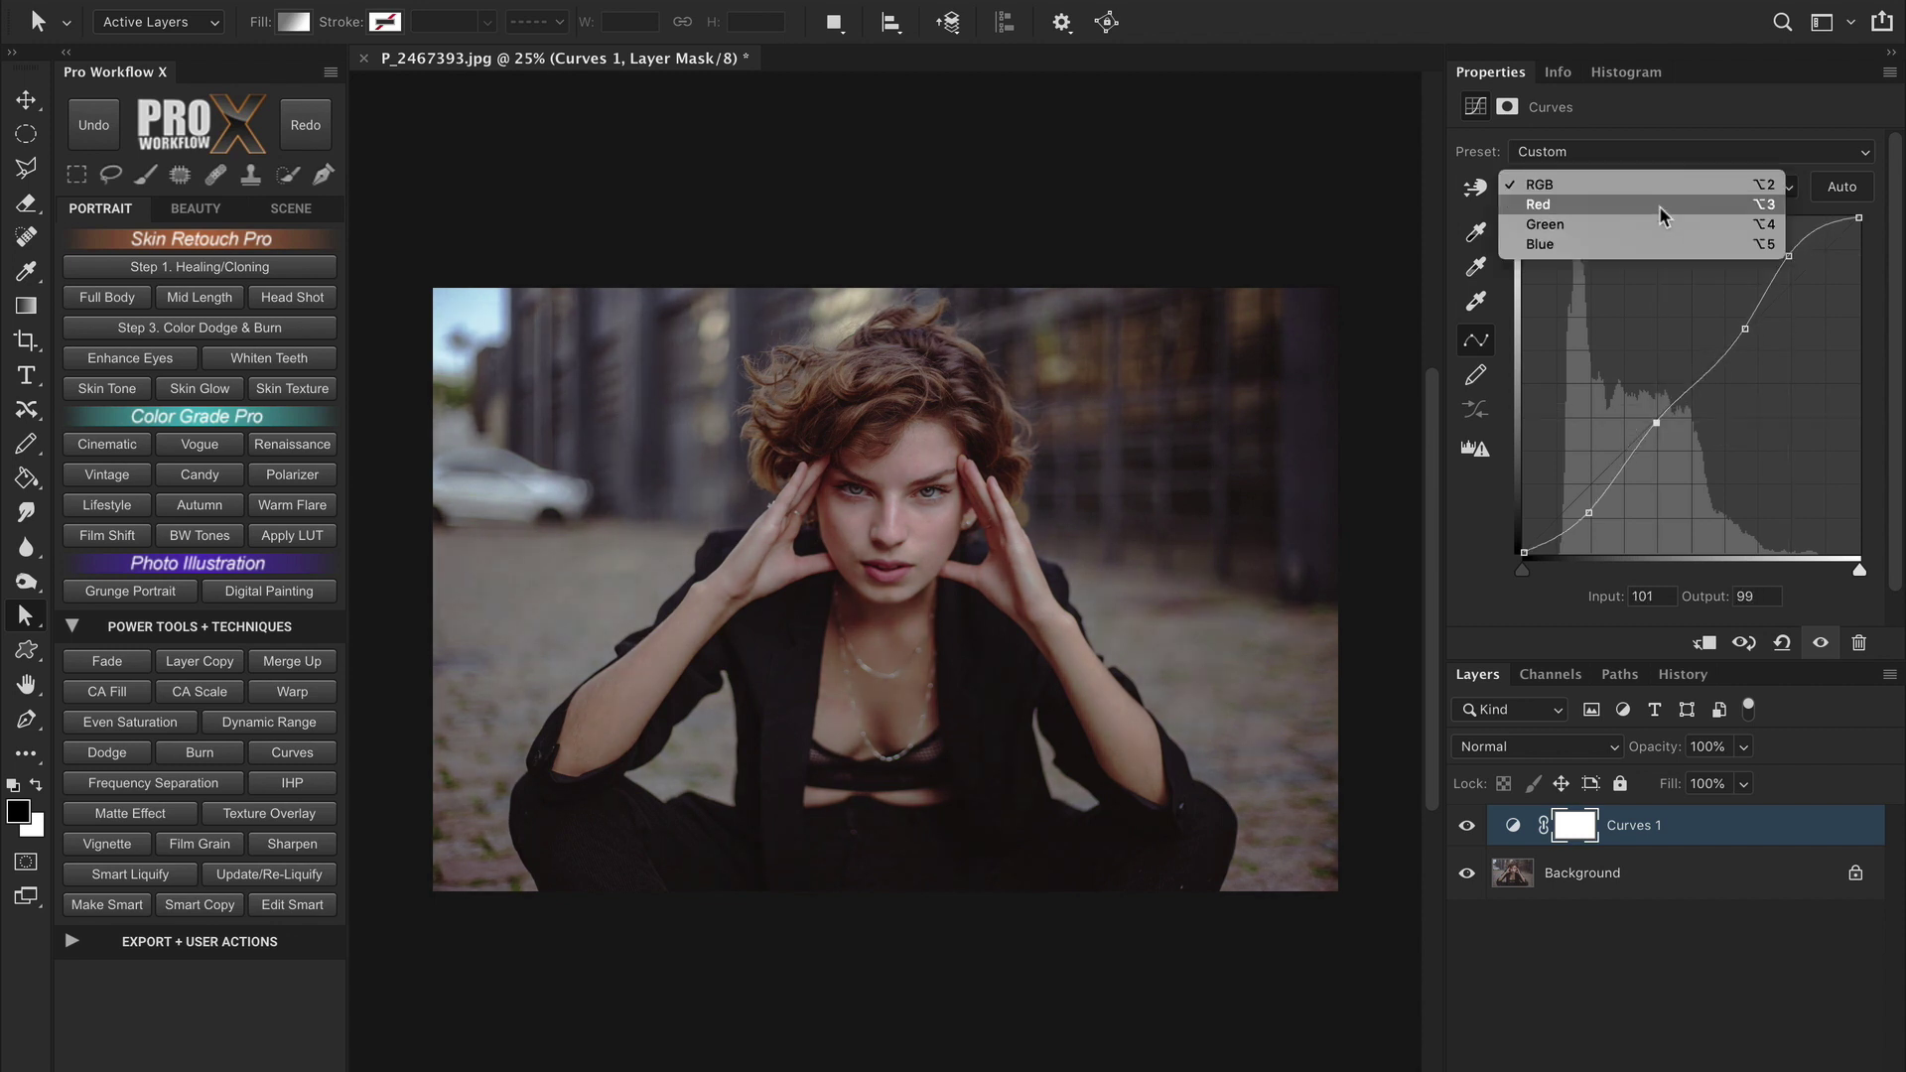
pyautogui.click(1658, 205)
pyautogui.click(1704, 378)
pyautogui.click(1620, 461)
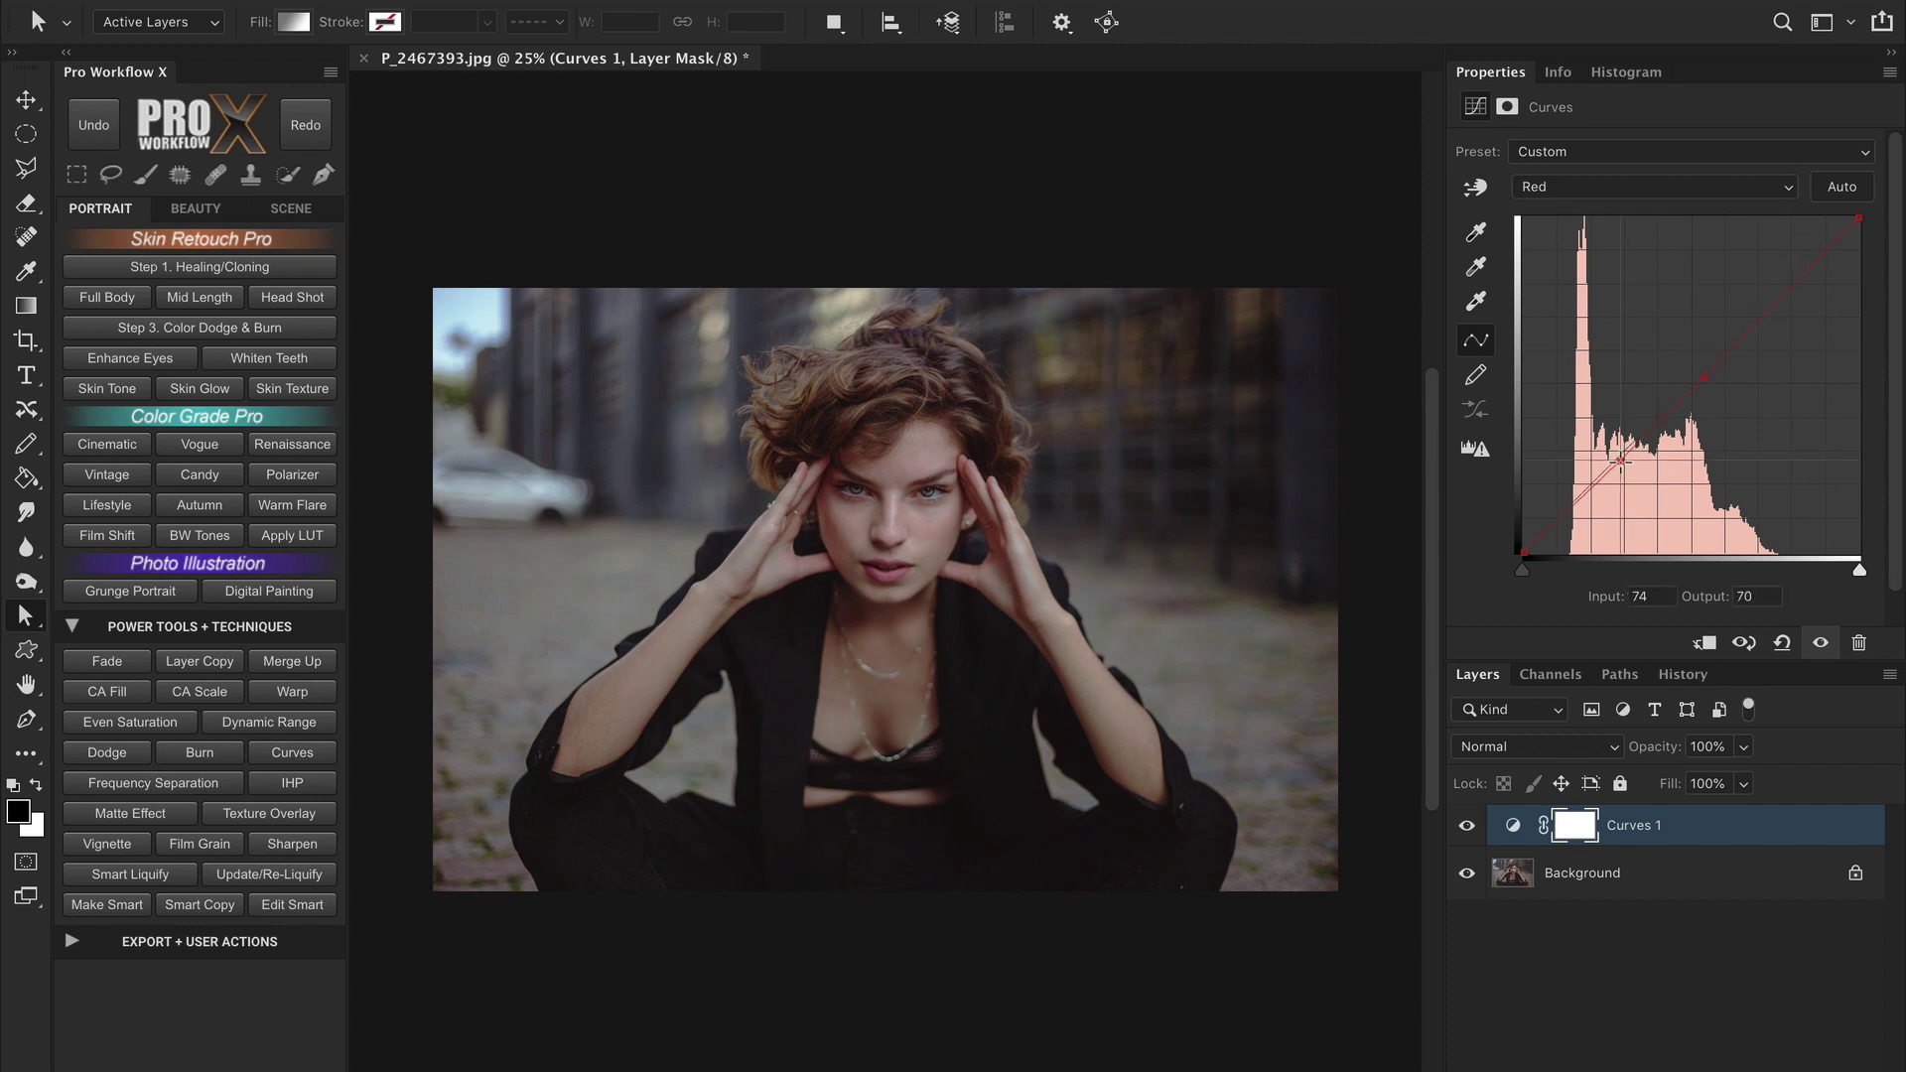
pyautogui.moveTo(1620, 461); pyautogui.dragTo(1622, 476)
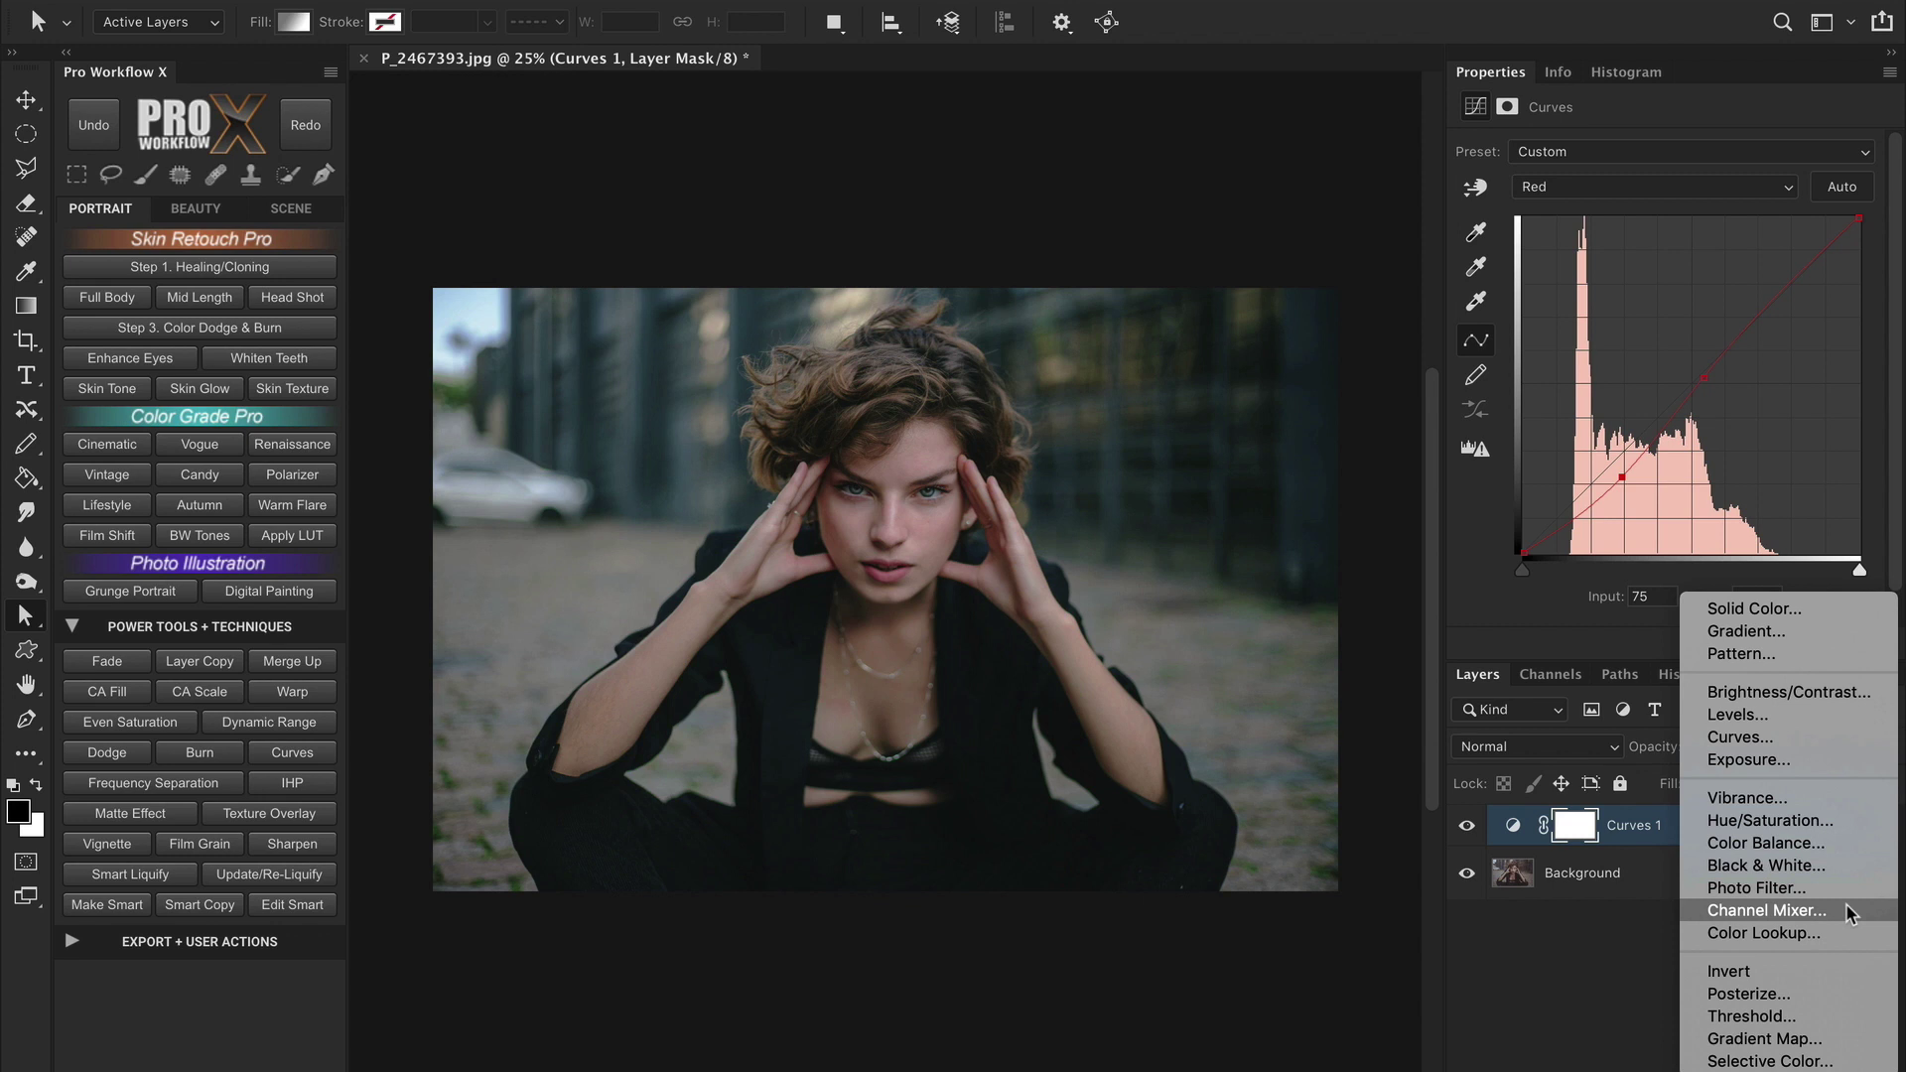
pyautogui.click(1513, 627)
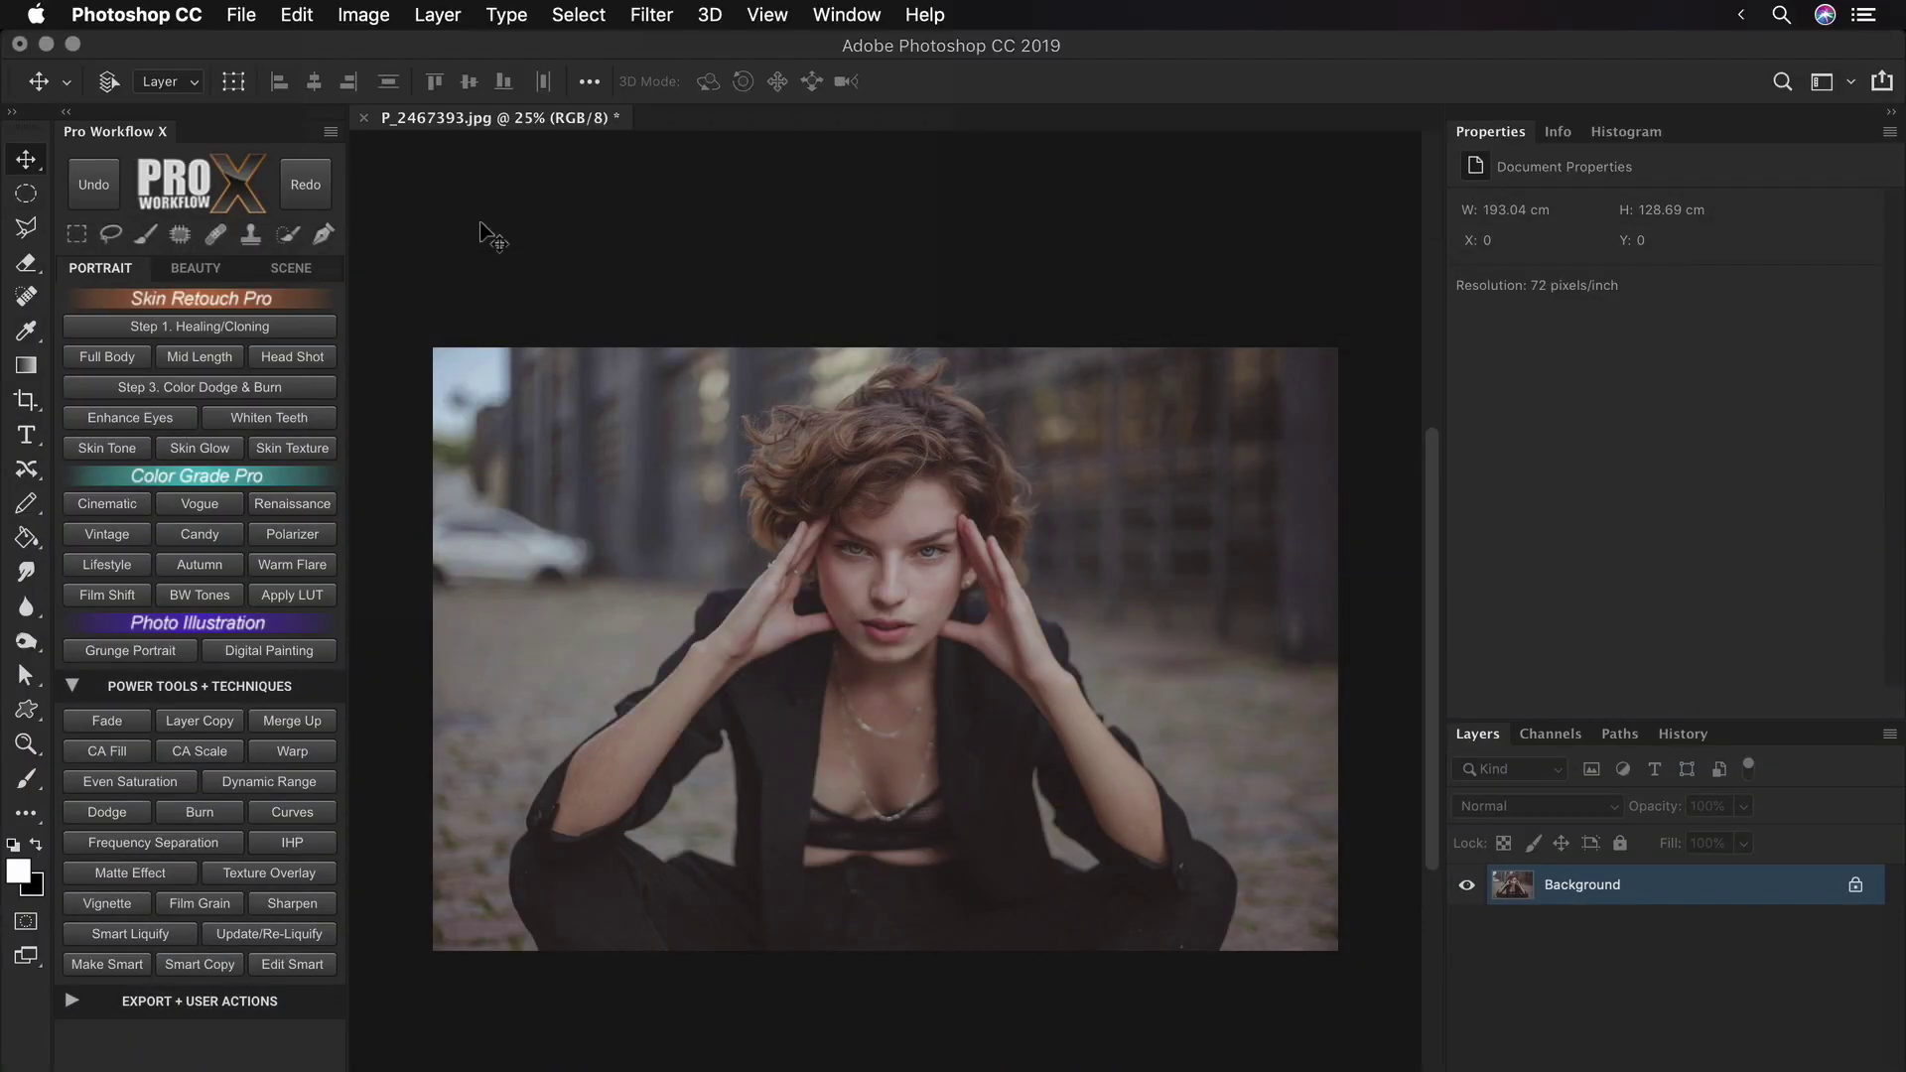
pyautogui.click(363, 15)
pyautogui.moveTo(451, 86)
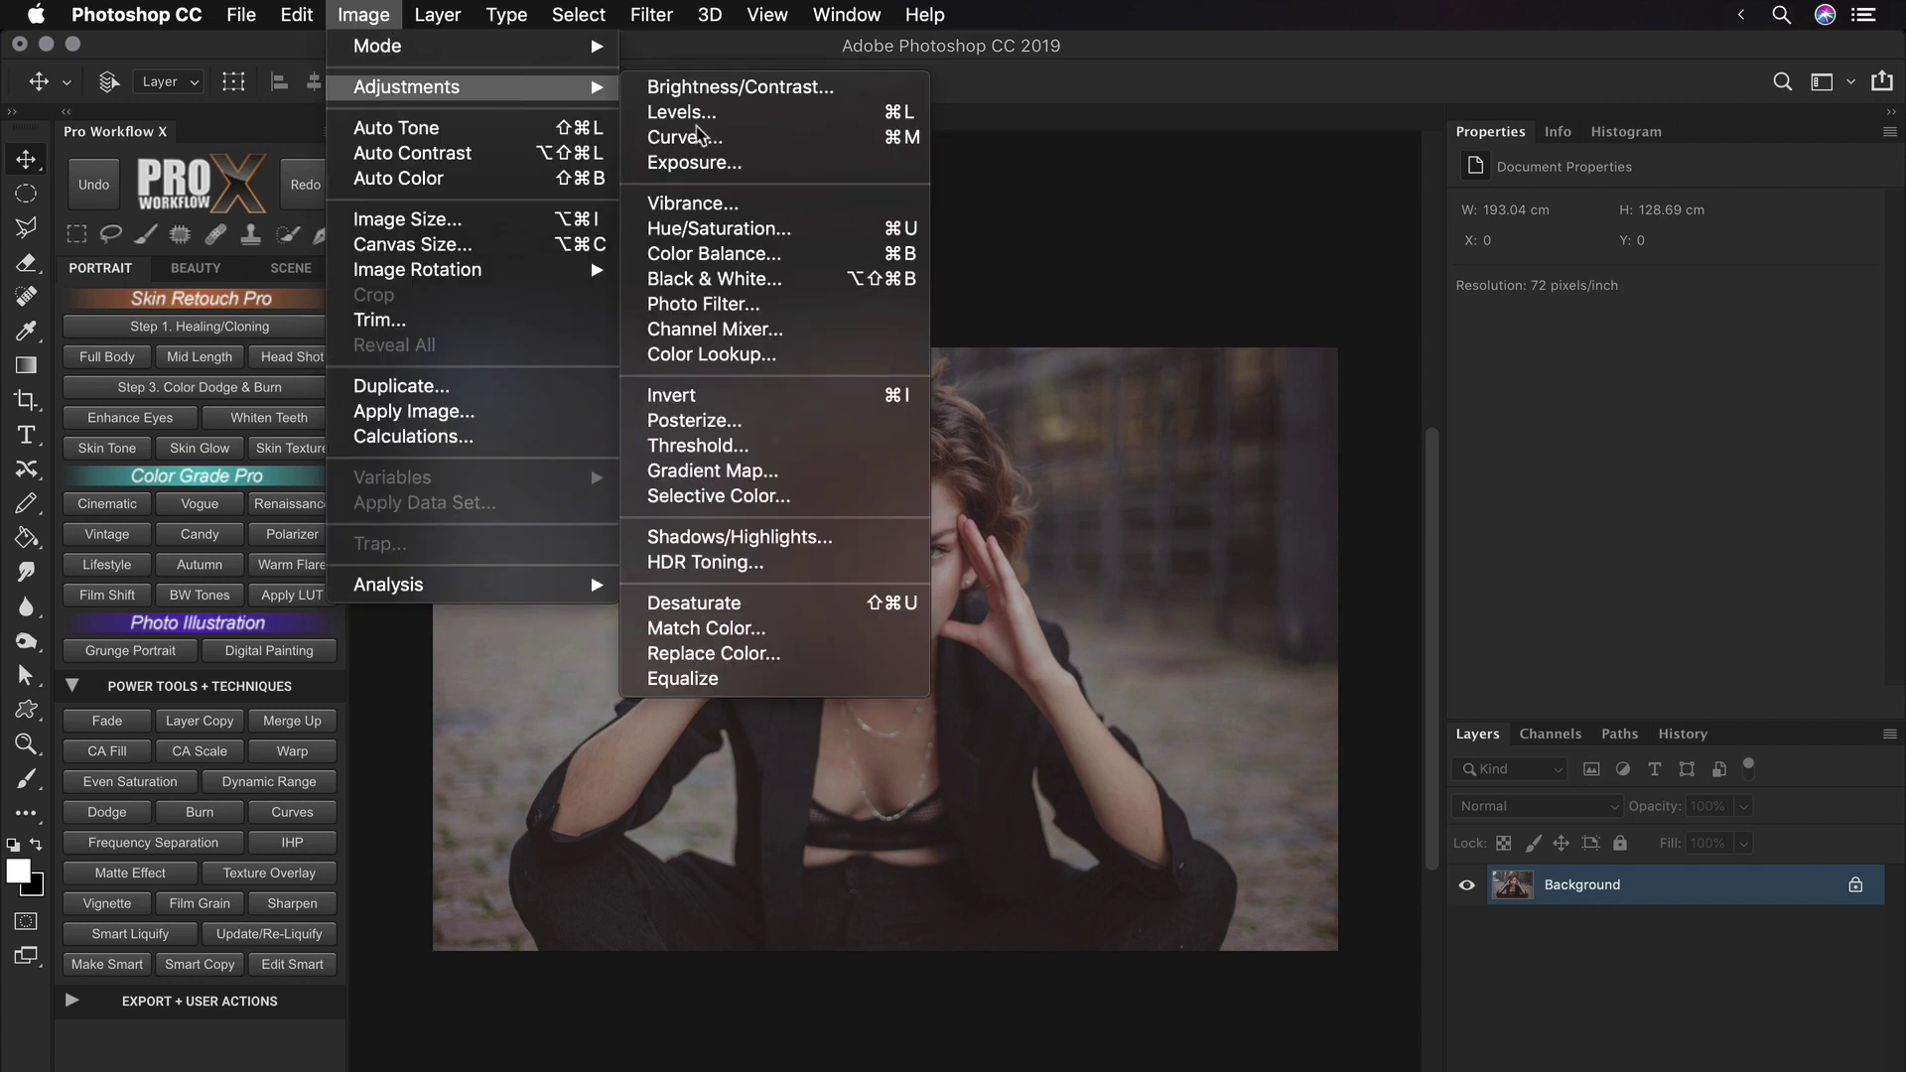
pyautogui.click(993, 187)
# Step: Inspect the Curves Display Options on a new Curves adjustment layer, close them without changes, and delete that layer
pyautogui.click(329, 816)
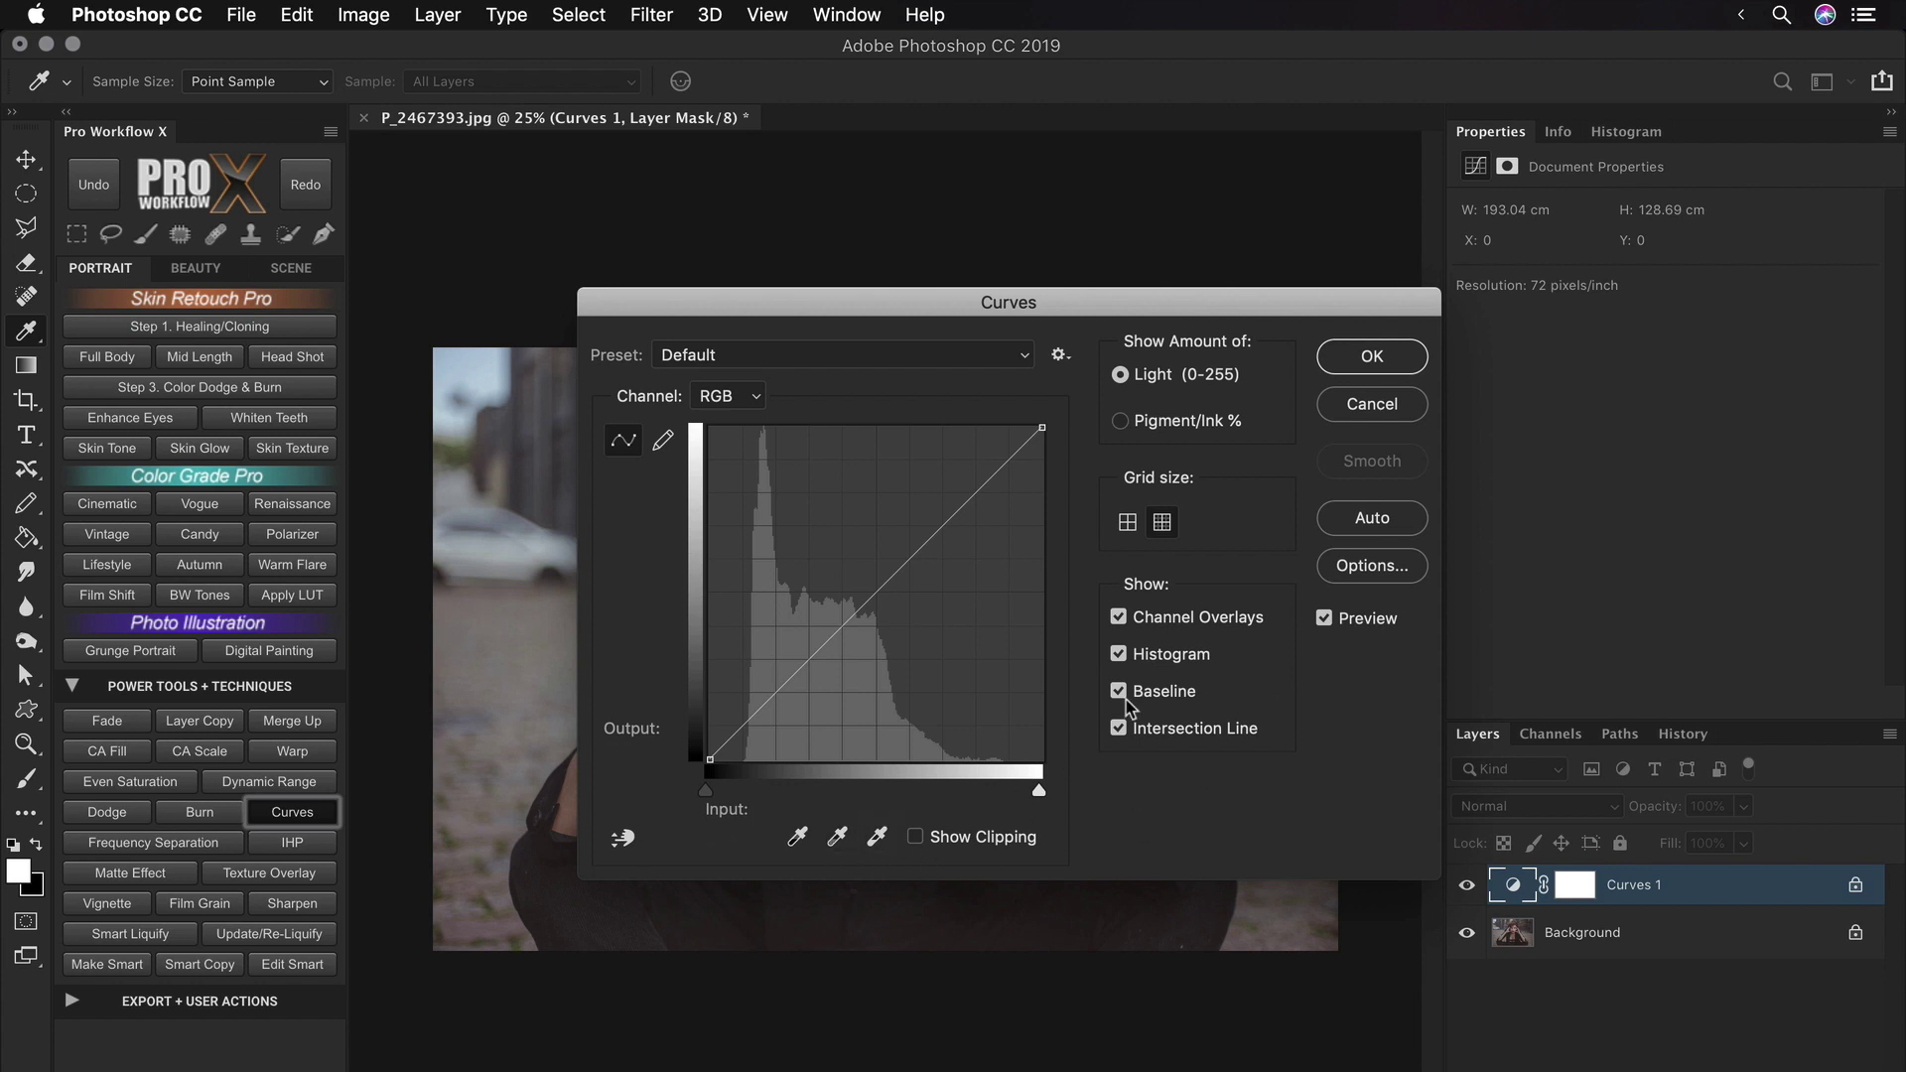
pyautogui.click(1384, 360)
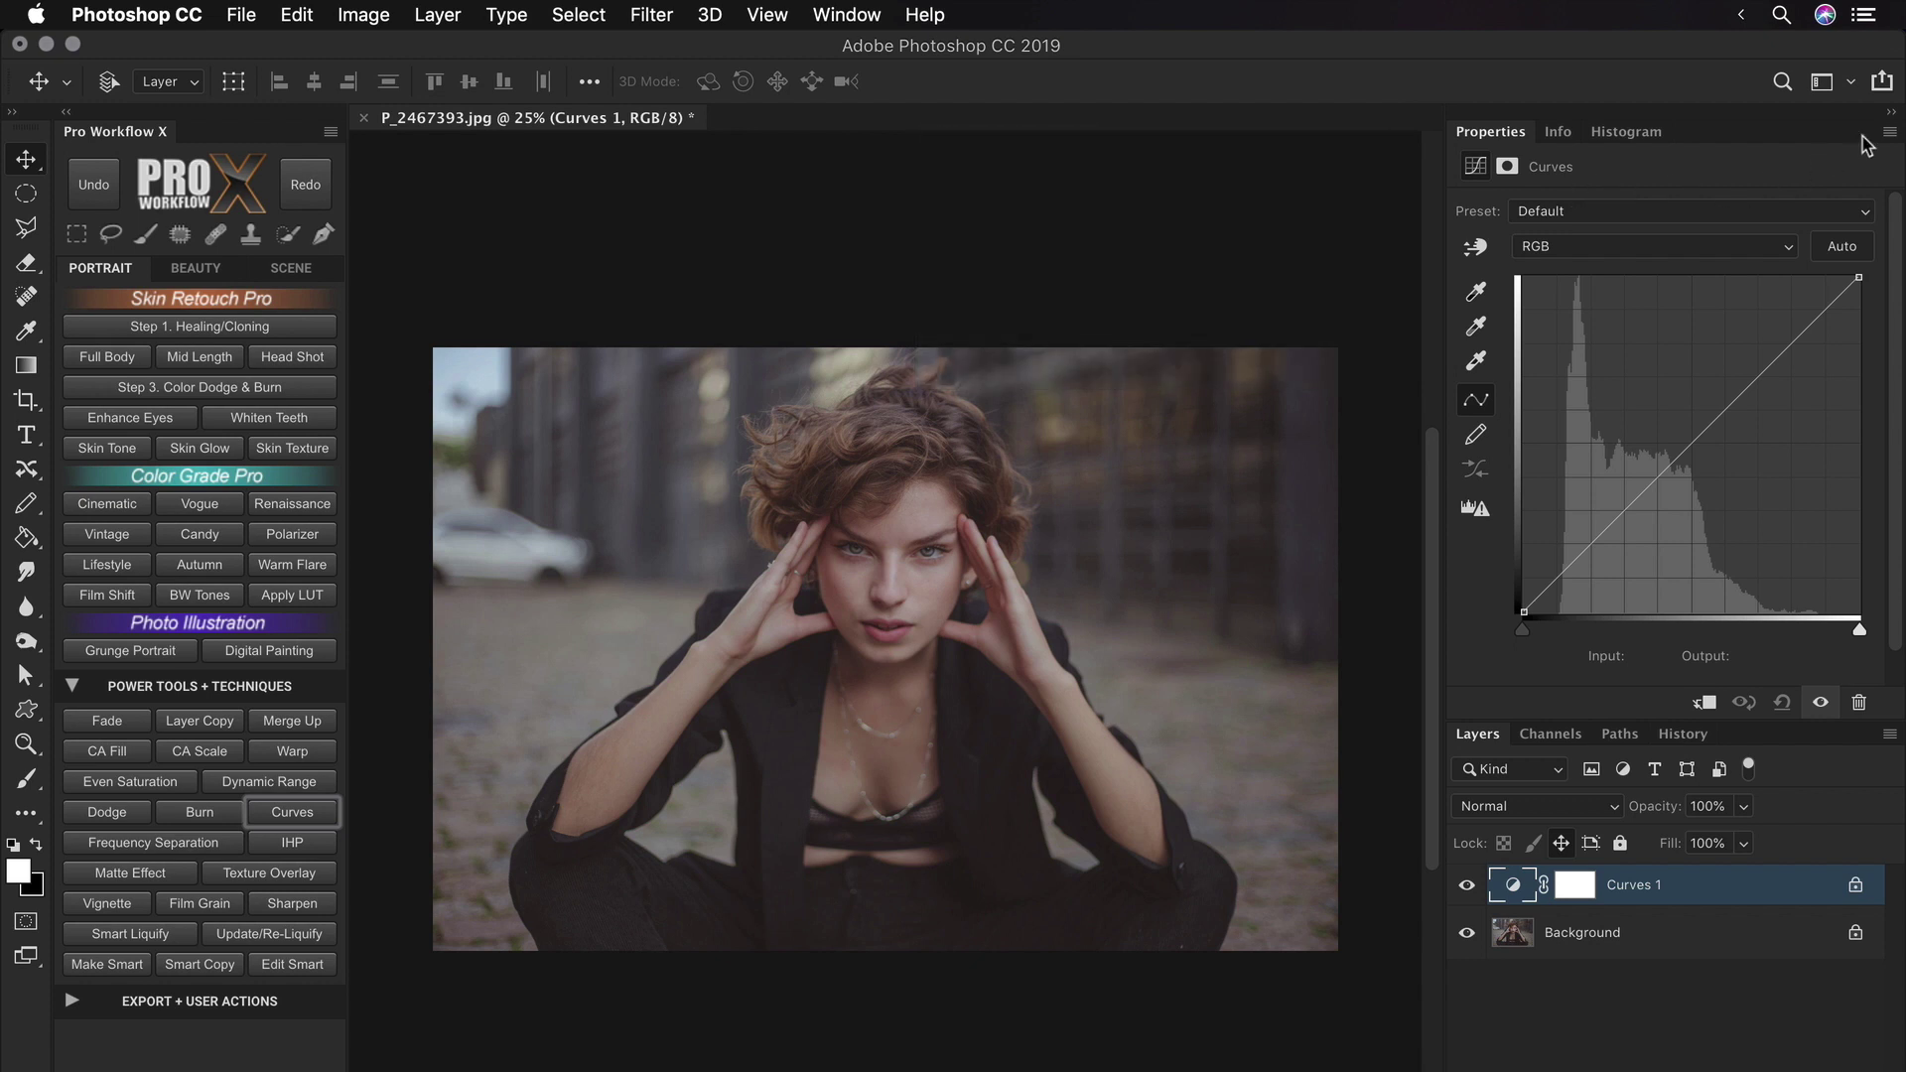
pyautogui.click(1892, 137)
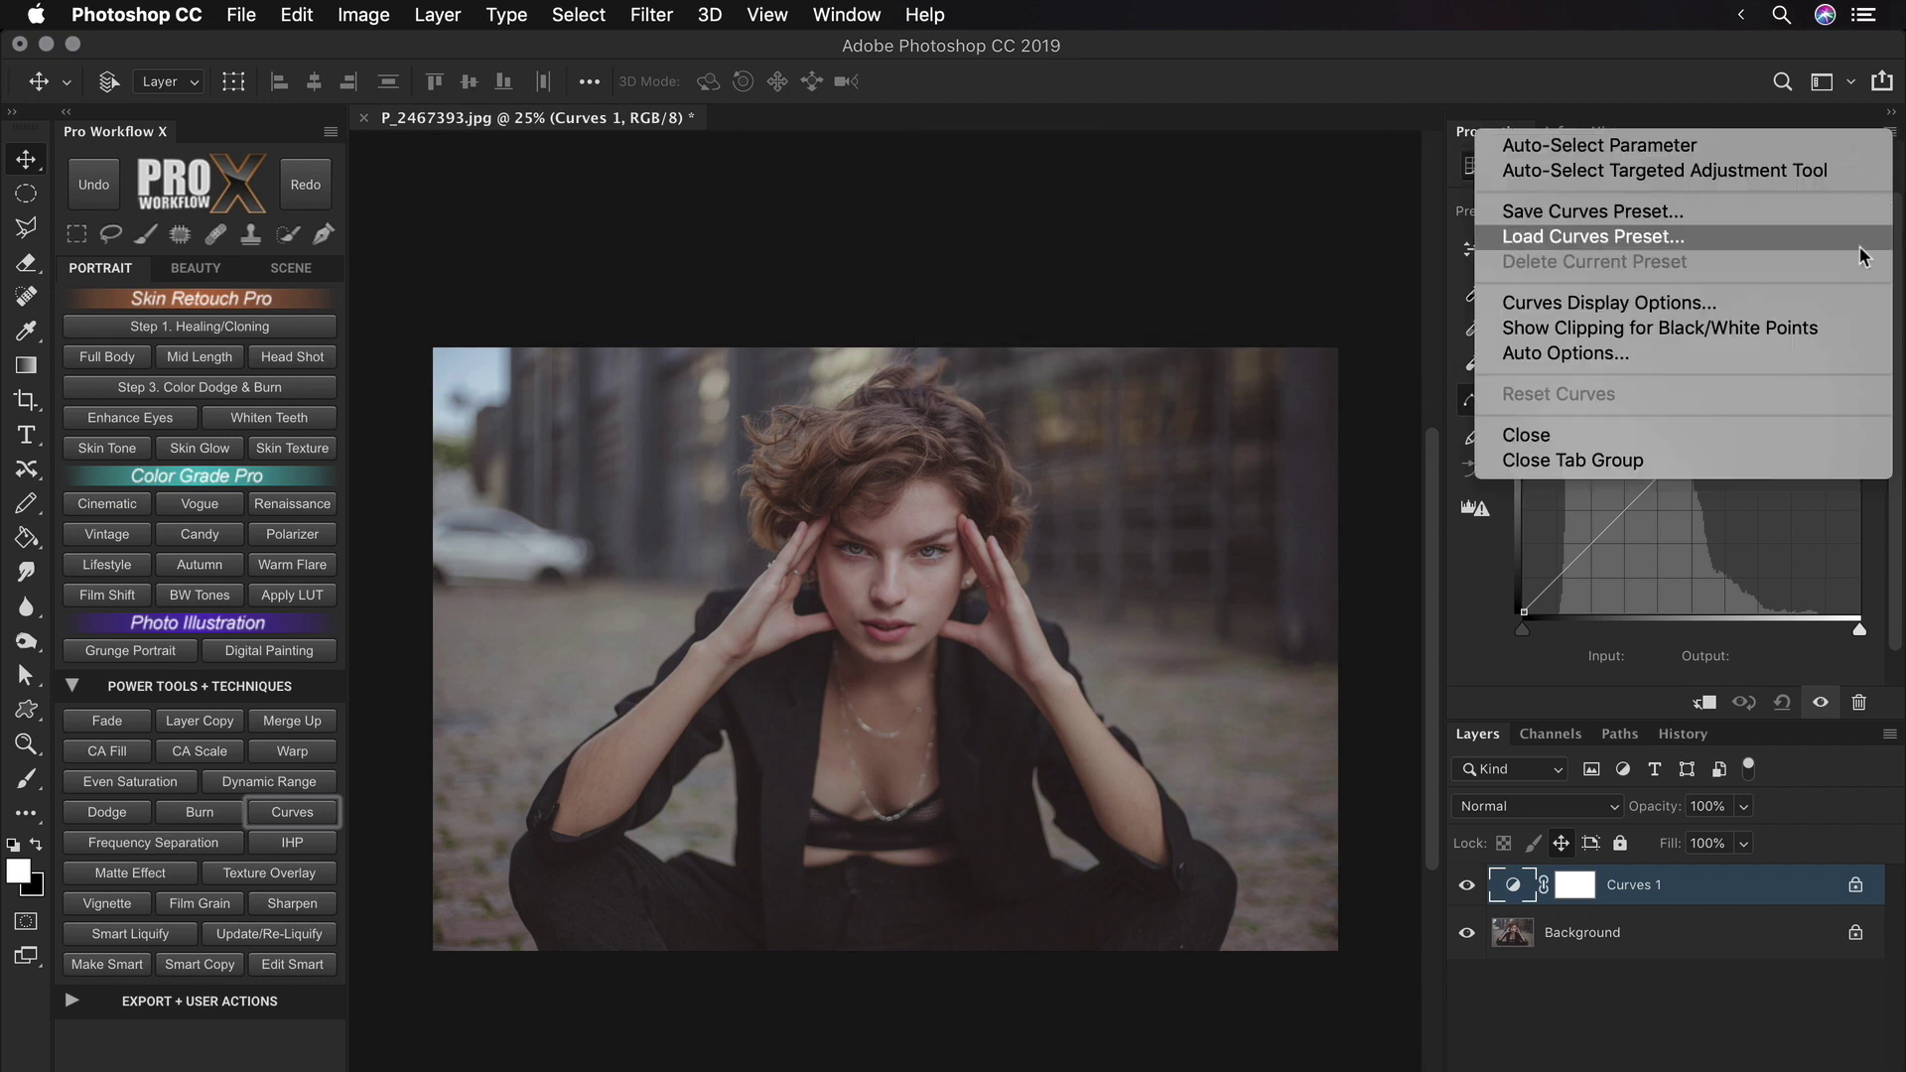
pyautogui.click(1848, 303)
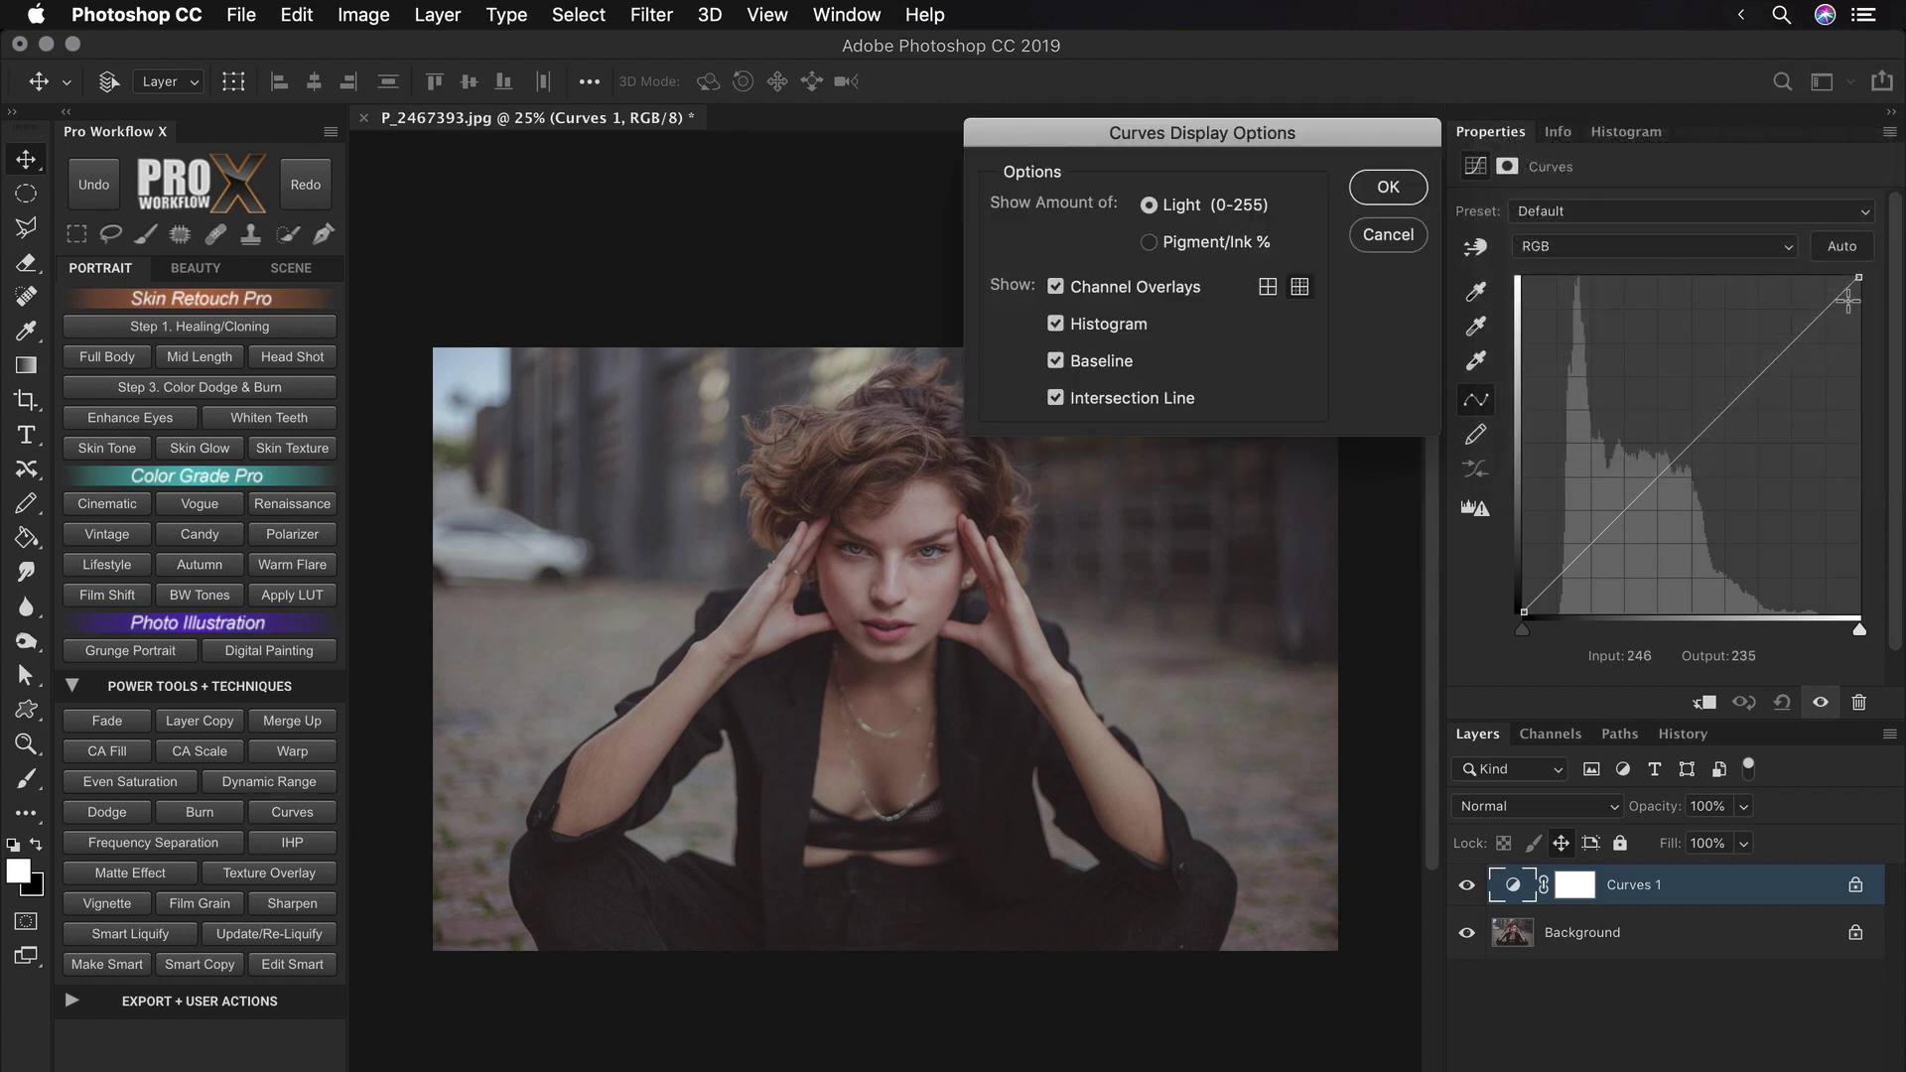
pyautogui.click(1379, 237)
pyautogui.press('BackSpace')
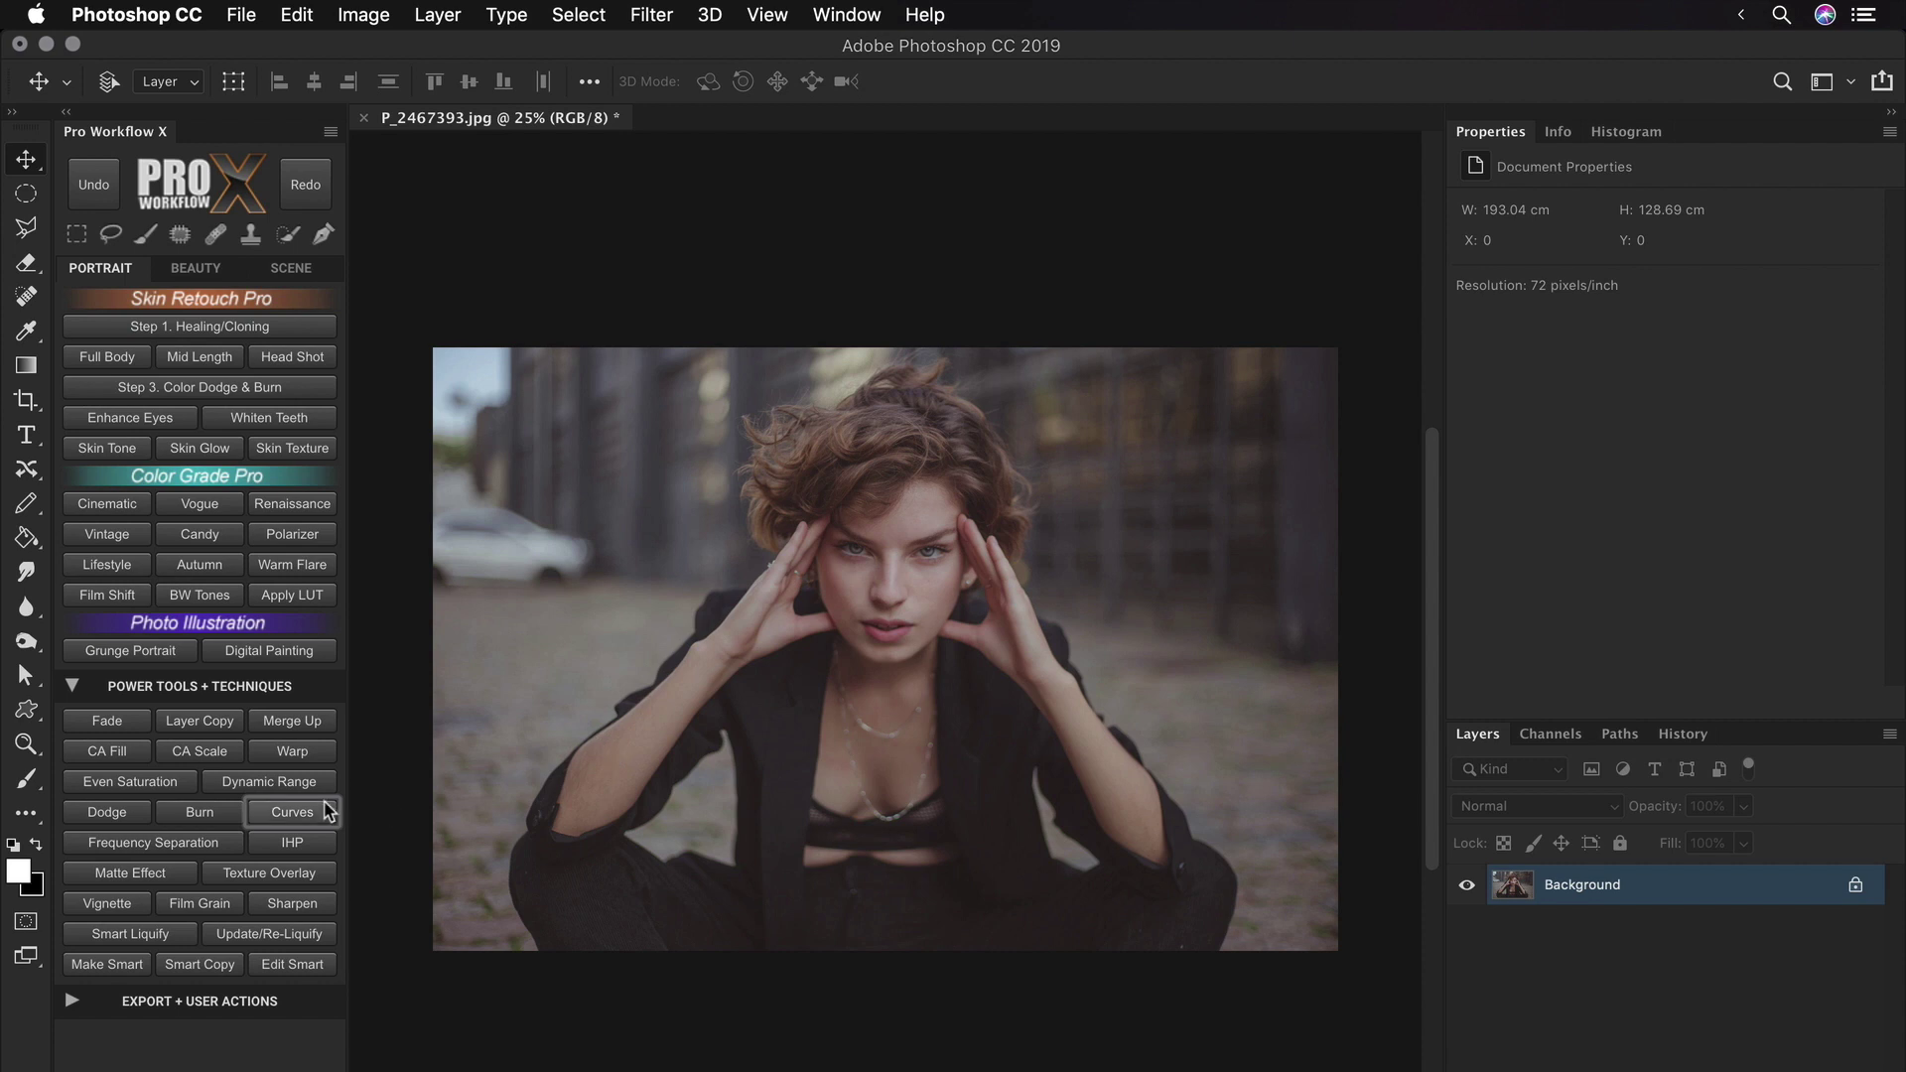
# Step: Add a Curves adjustment layer and switch the curve's displayed amount to Pigment/Ink % and back to Light (0-255)
pyautogui.click(327, 812)
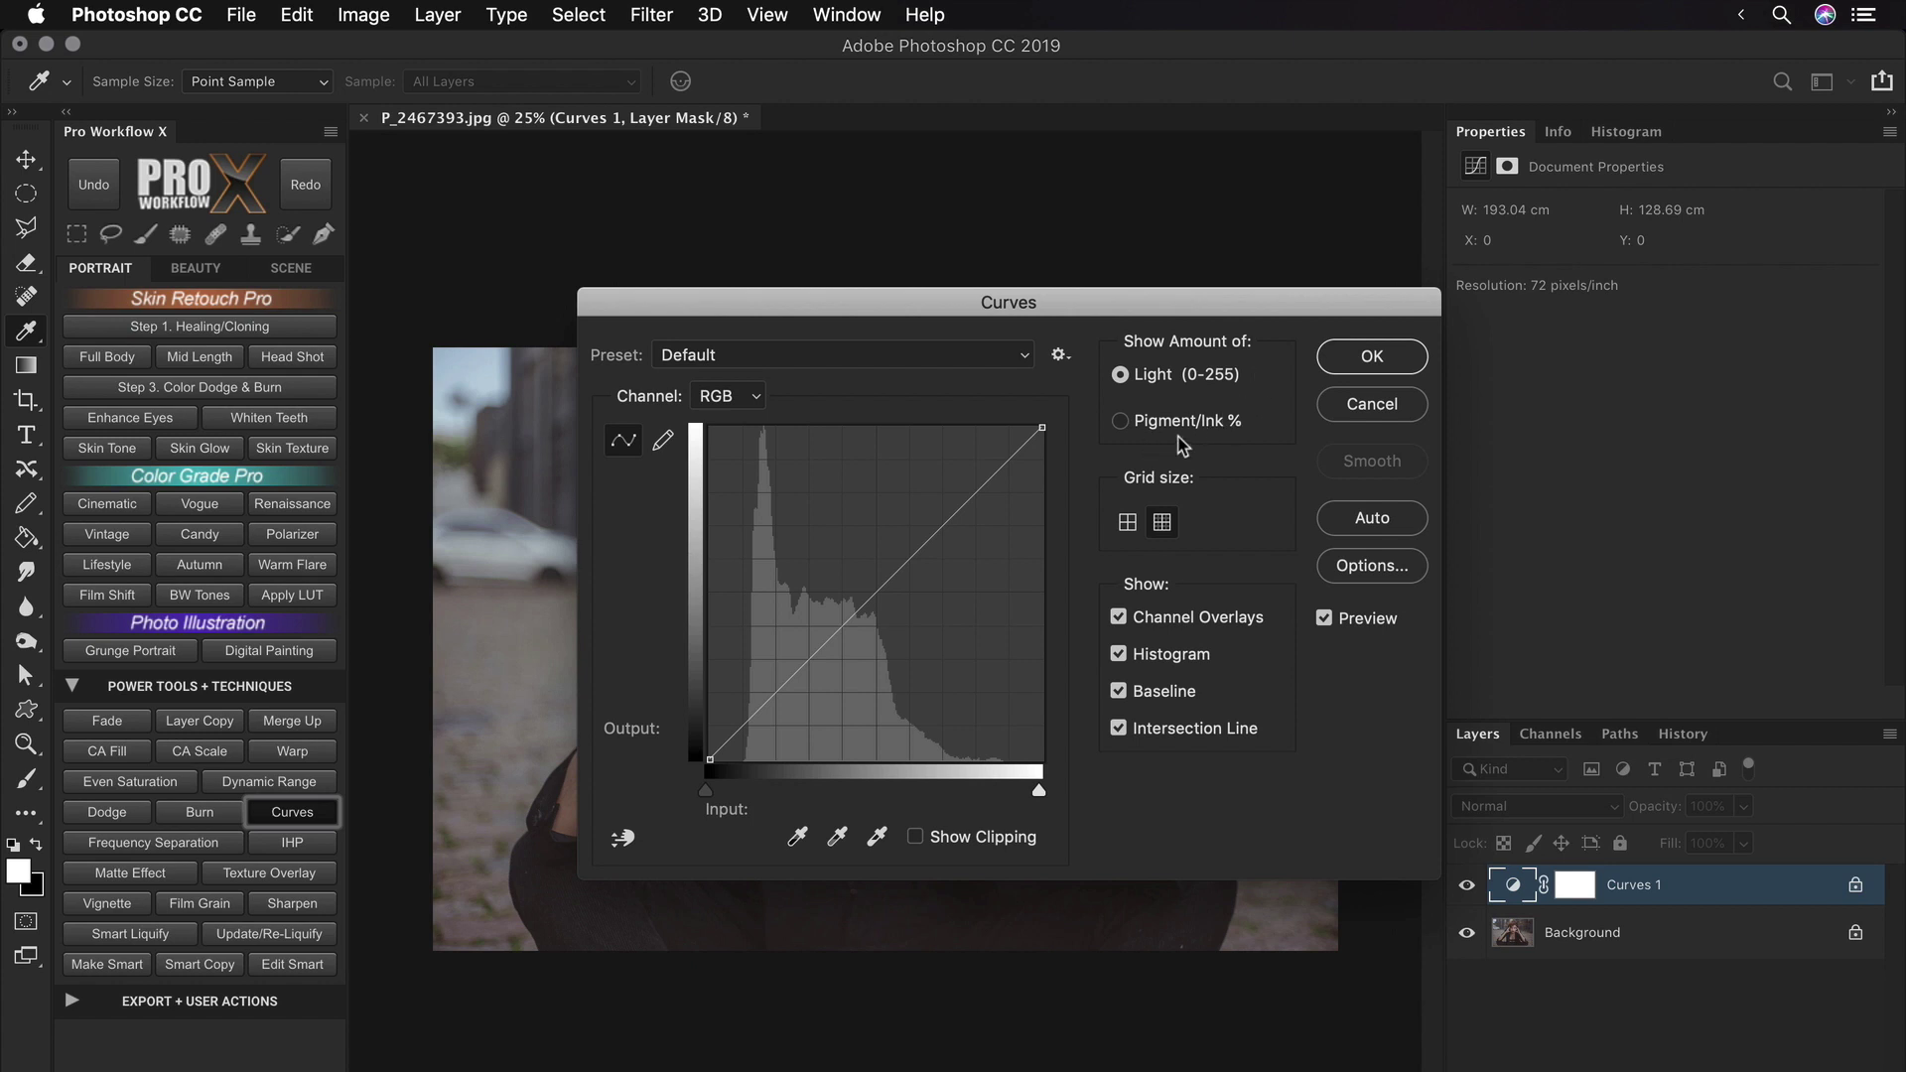
pyautogui.click(1119, 423)
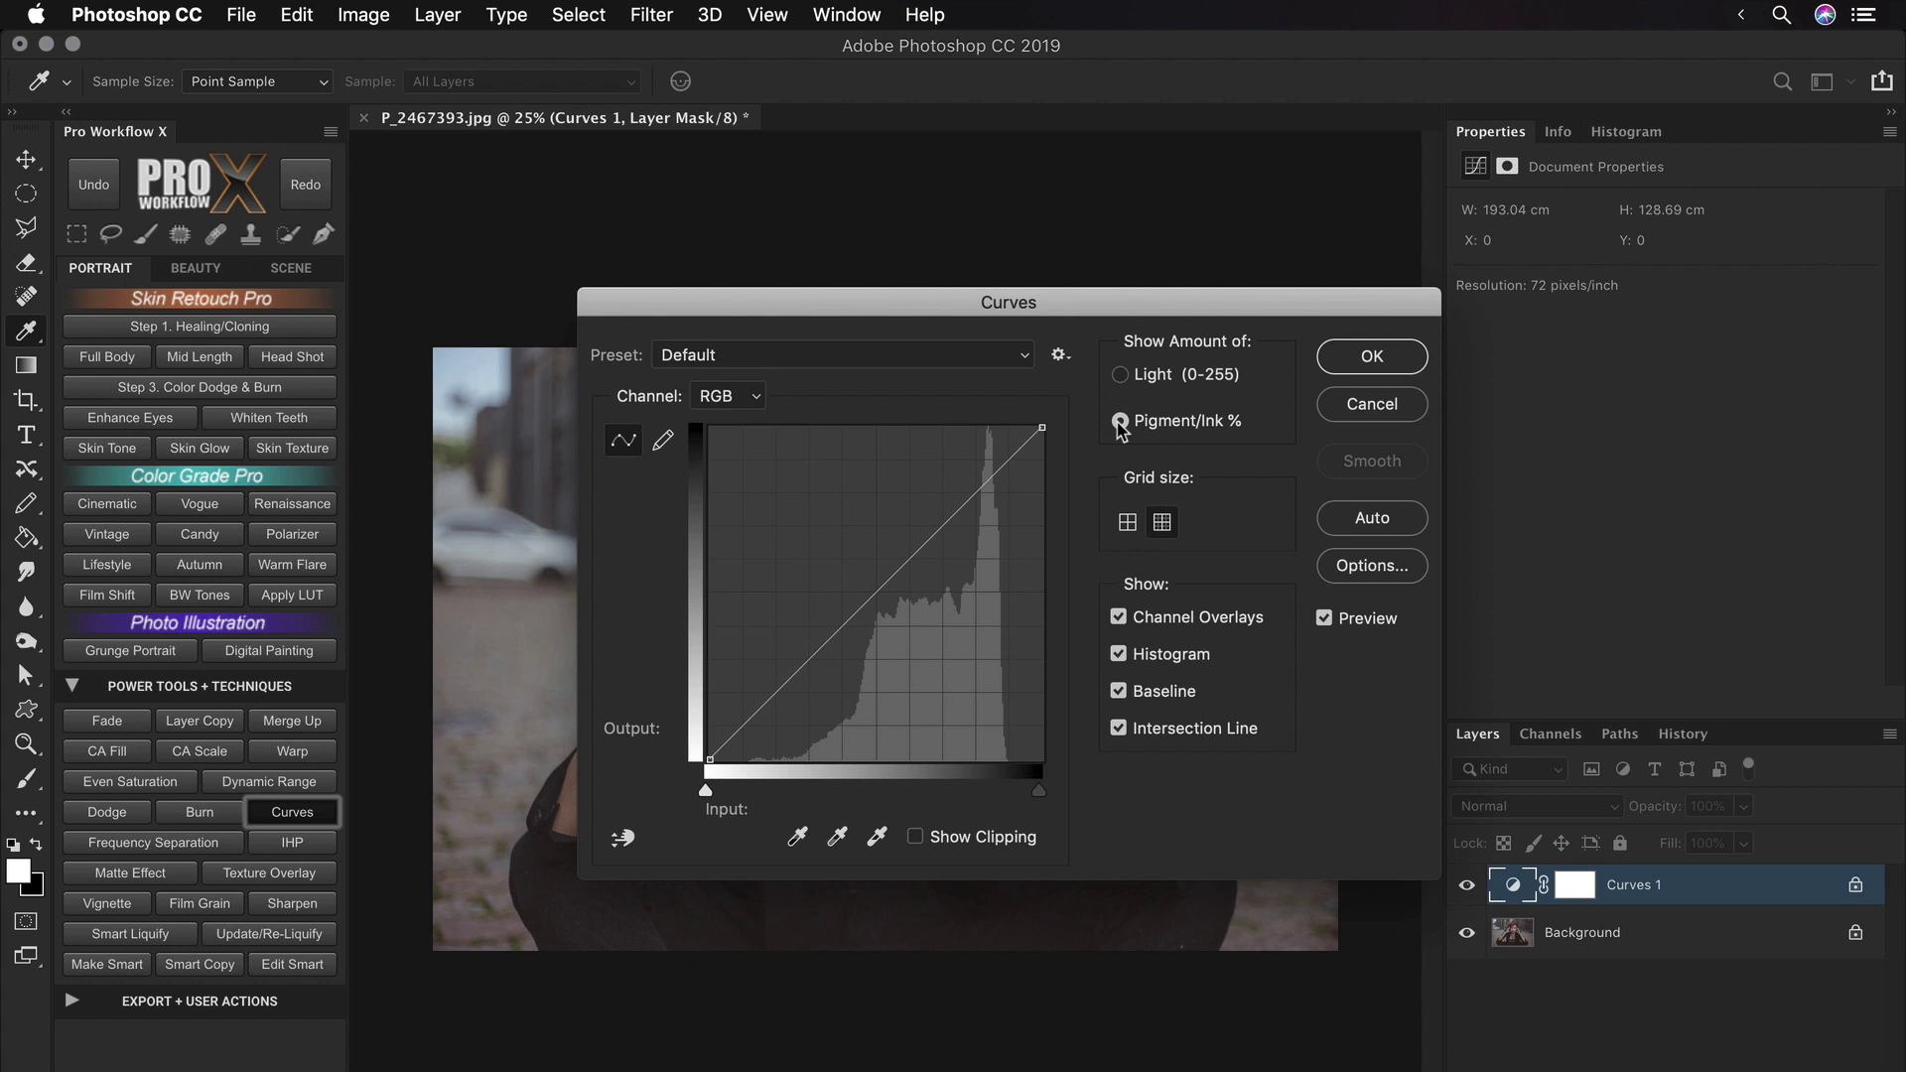
pyautogui.click(1119, 375)
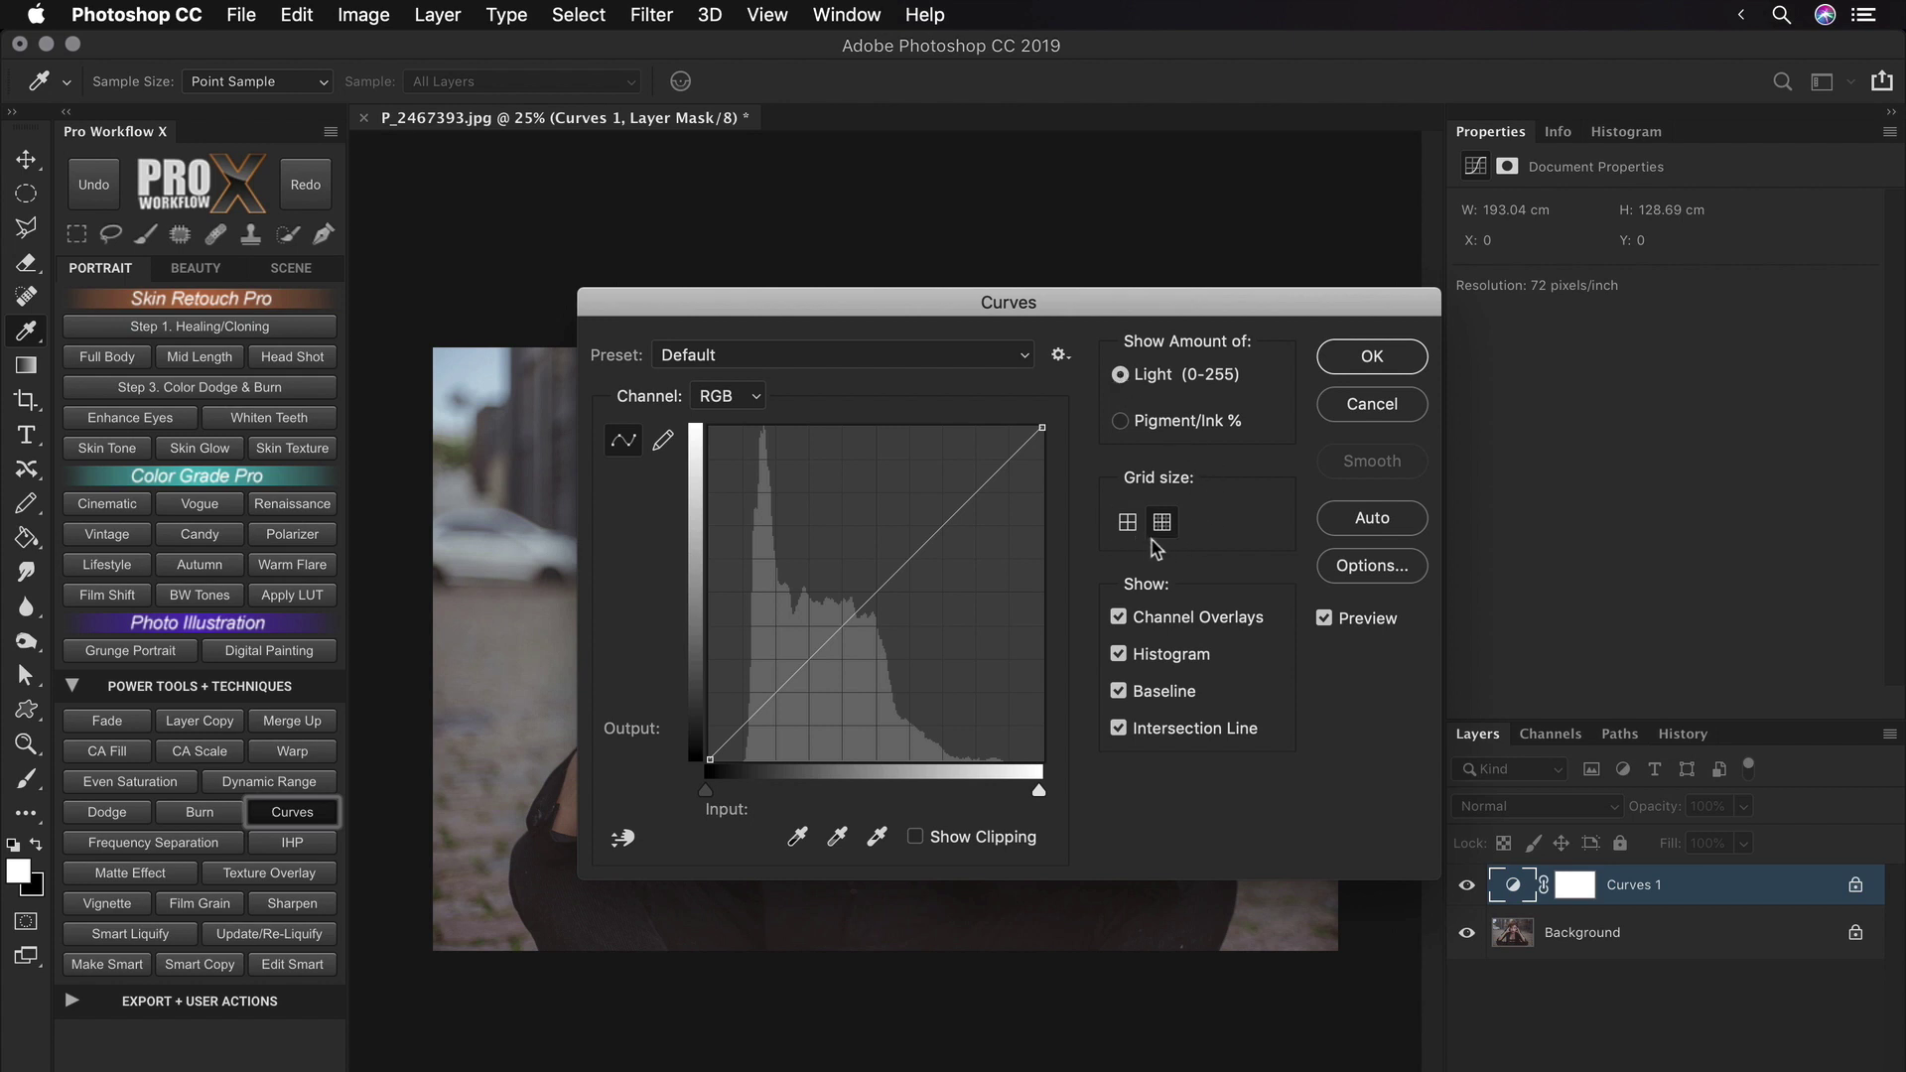
# Step: Compare the coarse and fine grid sizes behind the curve, finishing on the fine grid
pyautogui.click(1127, 522)
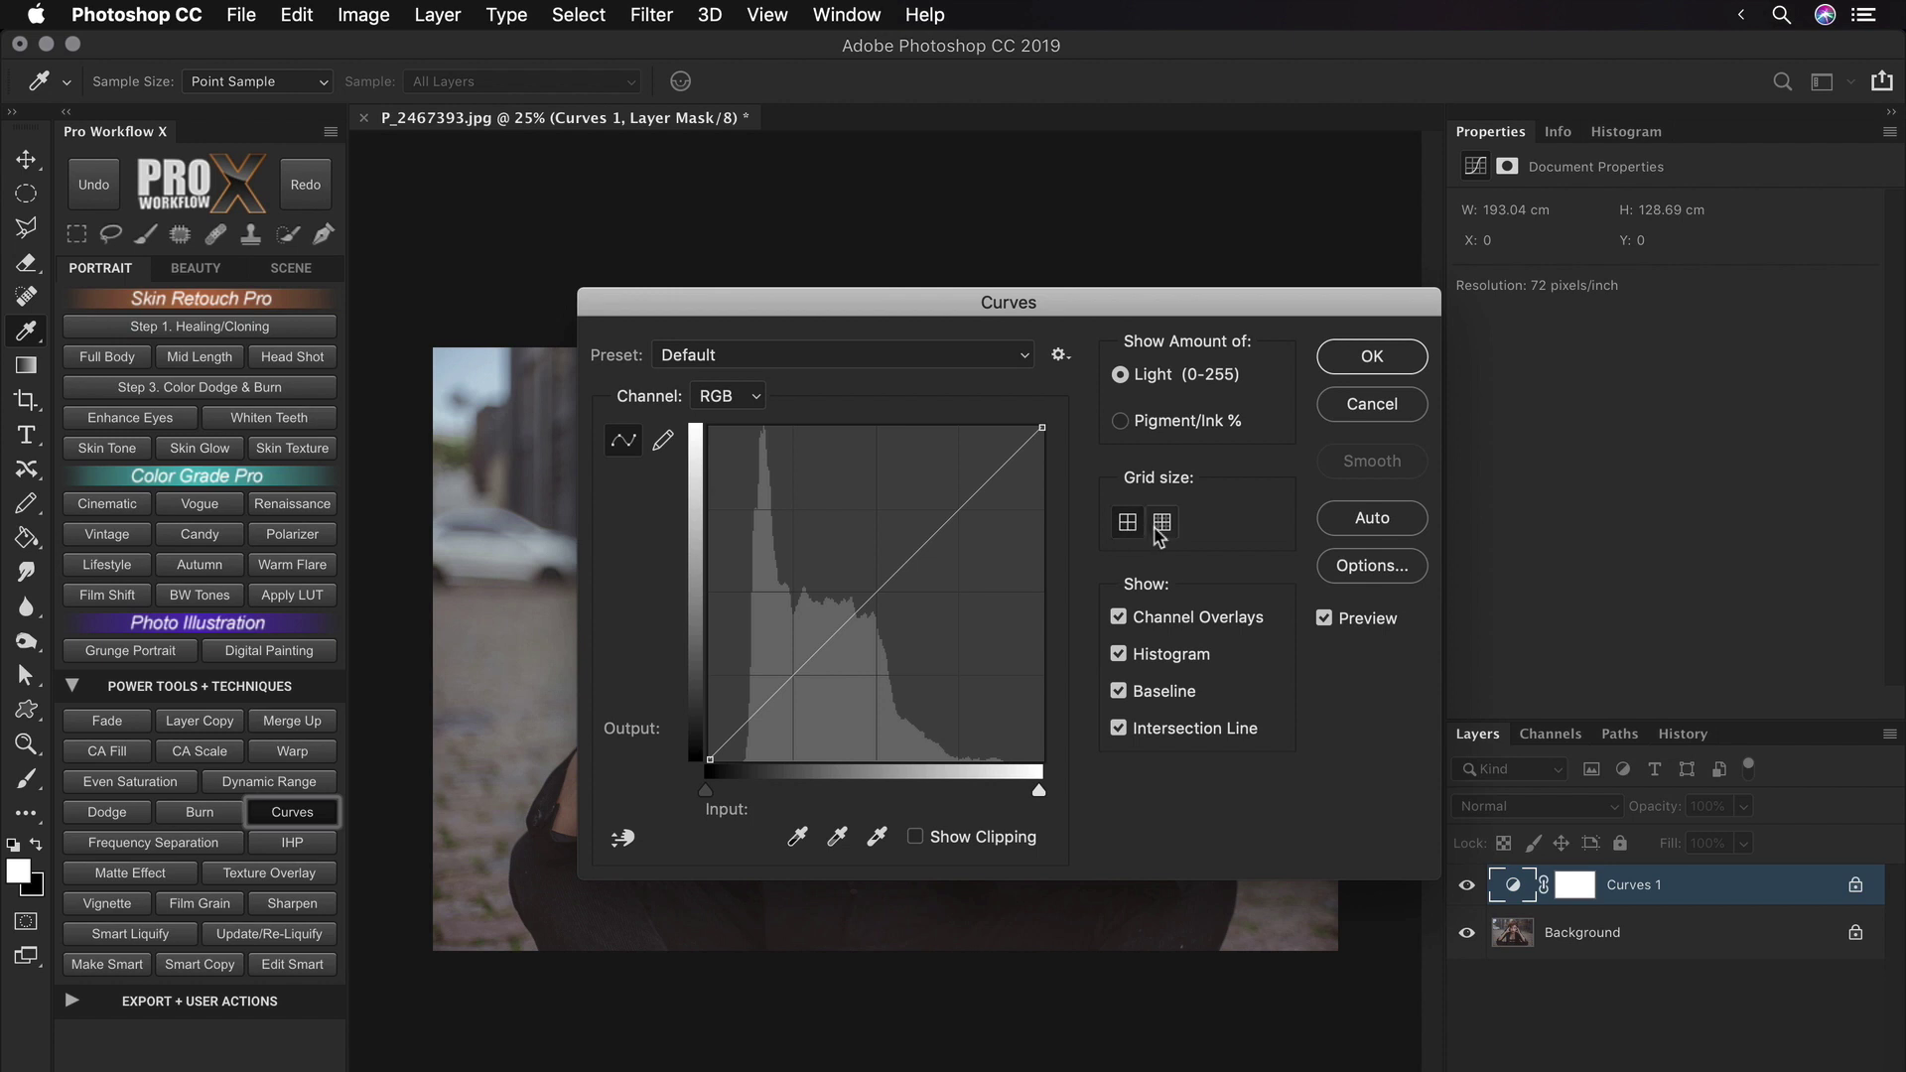
pyautogui.click(1160, 526)
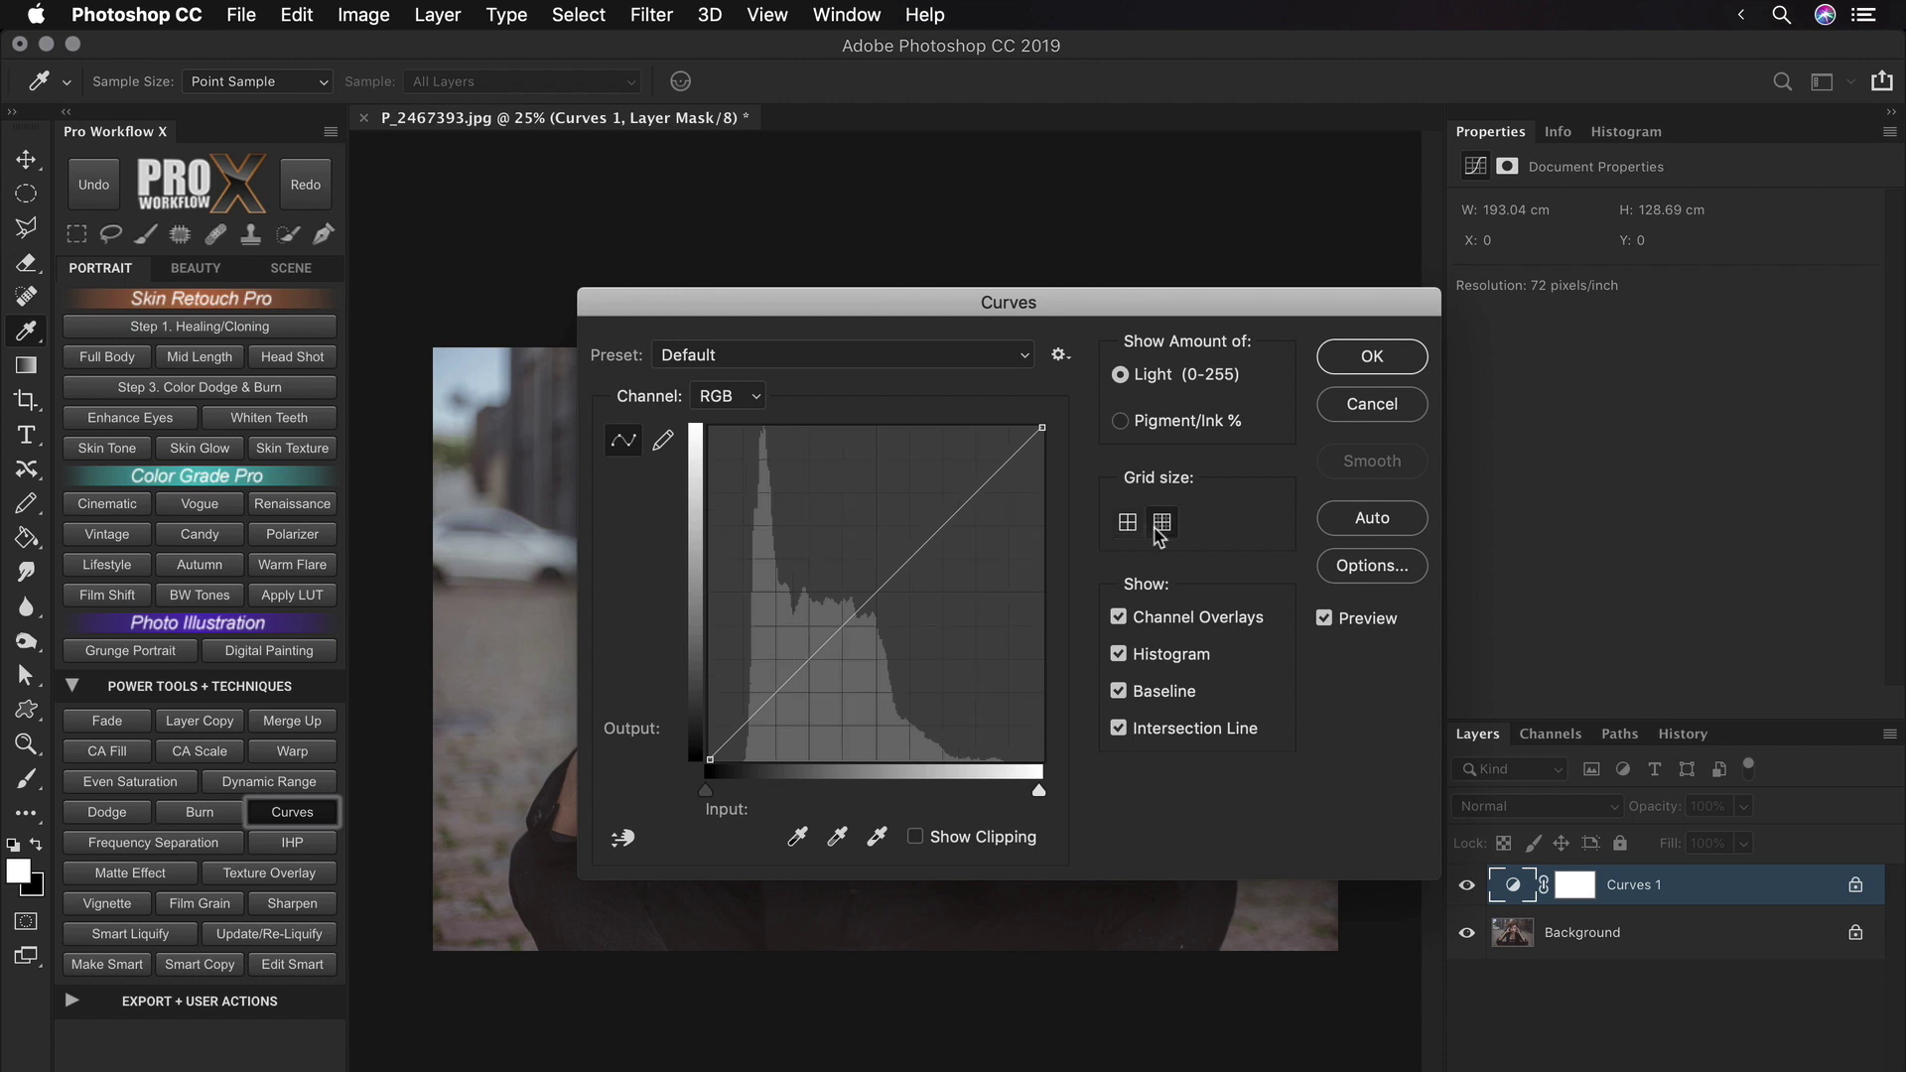
pyautogui.keyDown('alt'); pyautogui.click(971, 639); pyautogui.keyUp('alt')
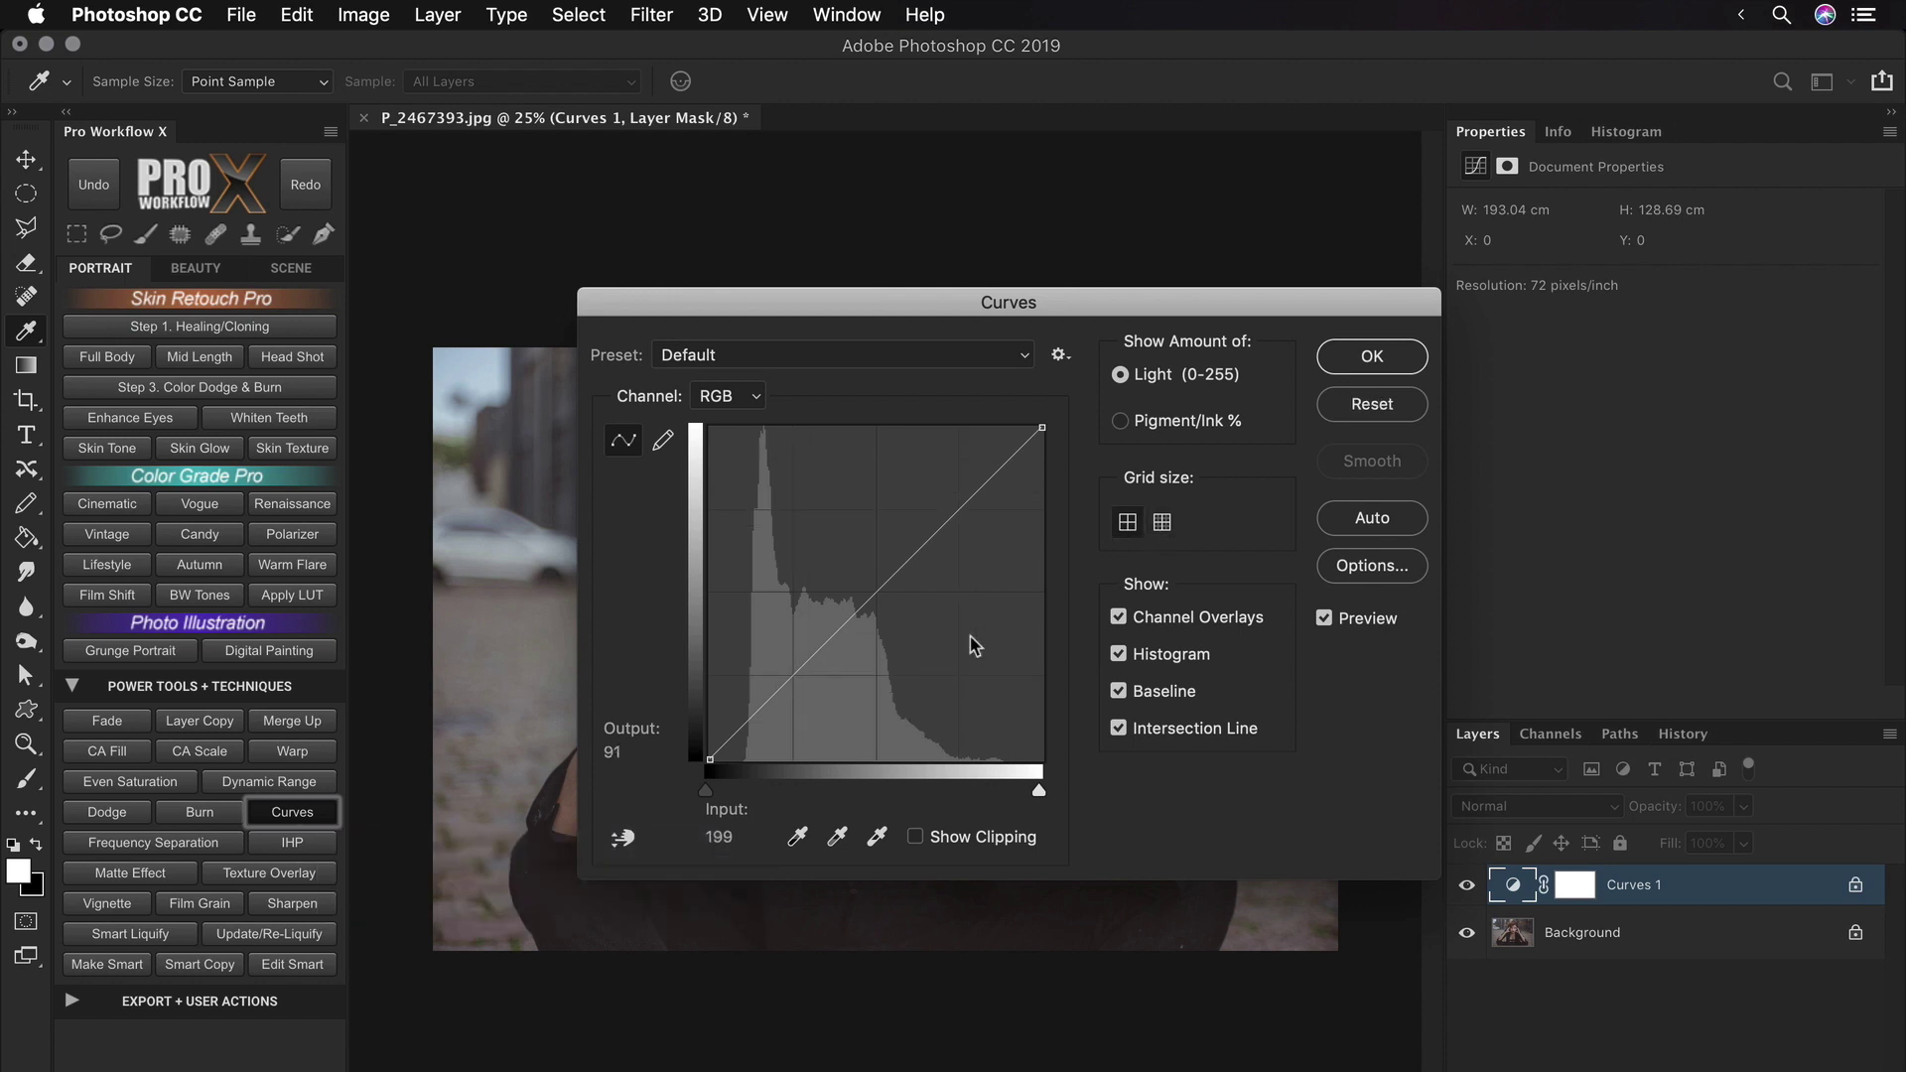
pyautogui.keyDown('alt'); pyautogui.click(972, 643); pyautogui.keyUp('alt')
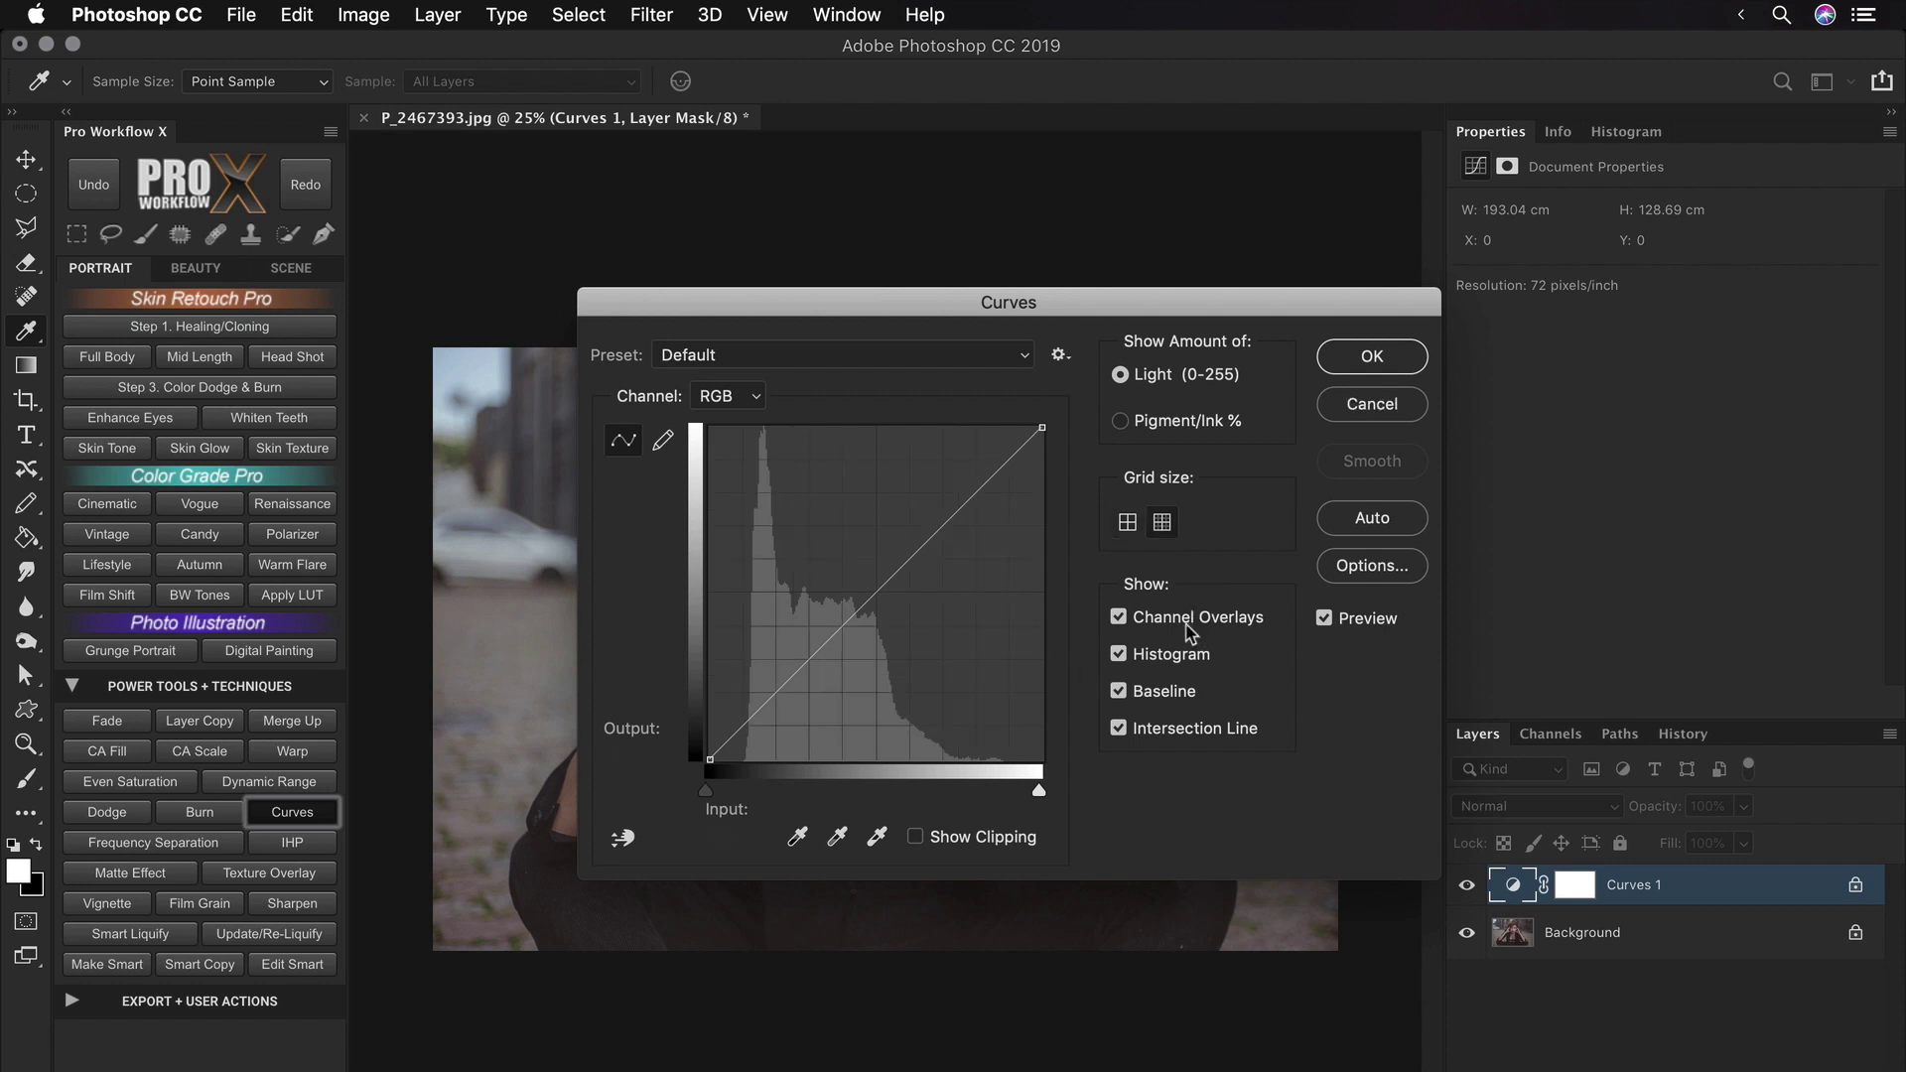
# Step: Raise the Red channel curve to input 111, output 151, and lower the Green channel curve to input 152, output 114
pyautogui.click(757, 397)
pyautogui.click(734, 415)
pyautogui.click(855, 565)
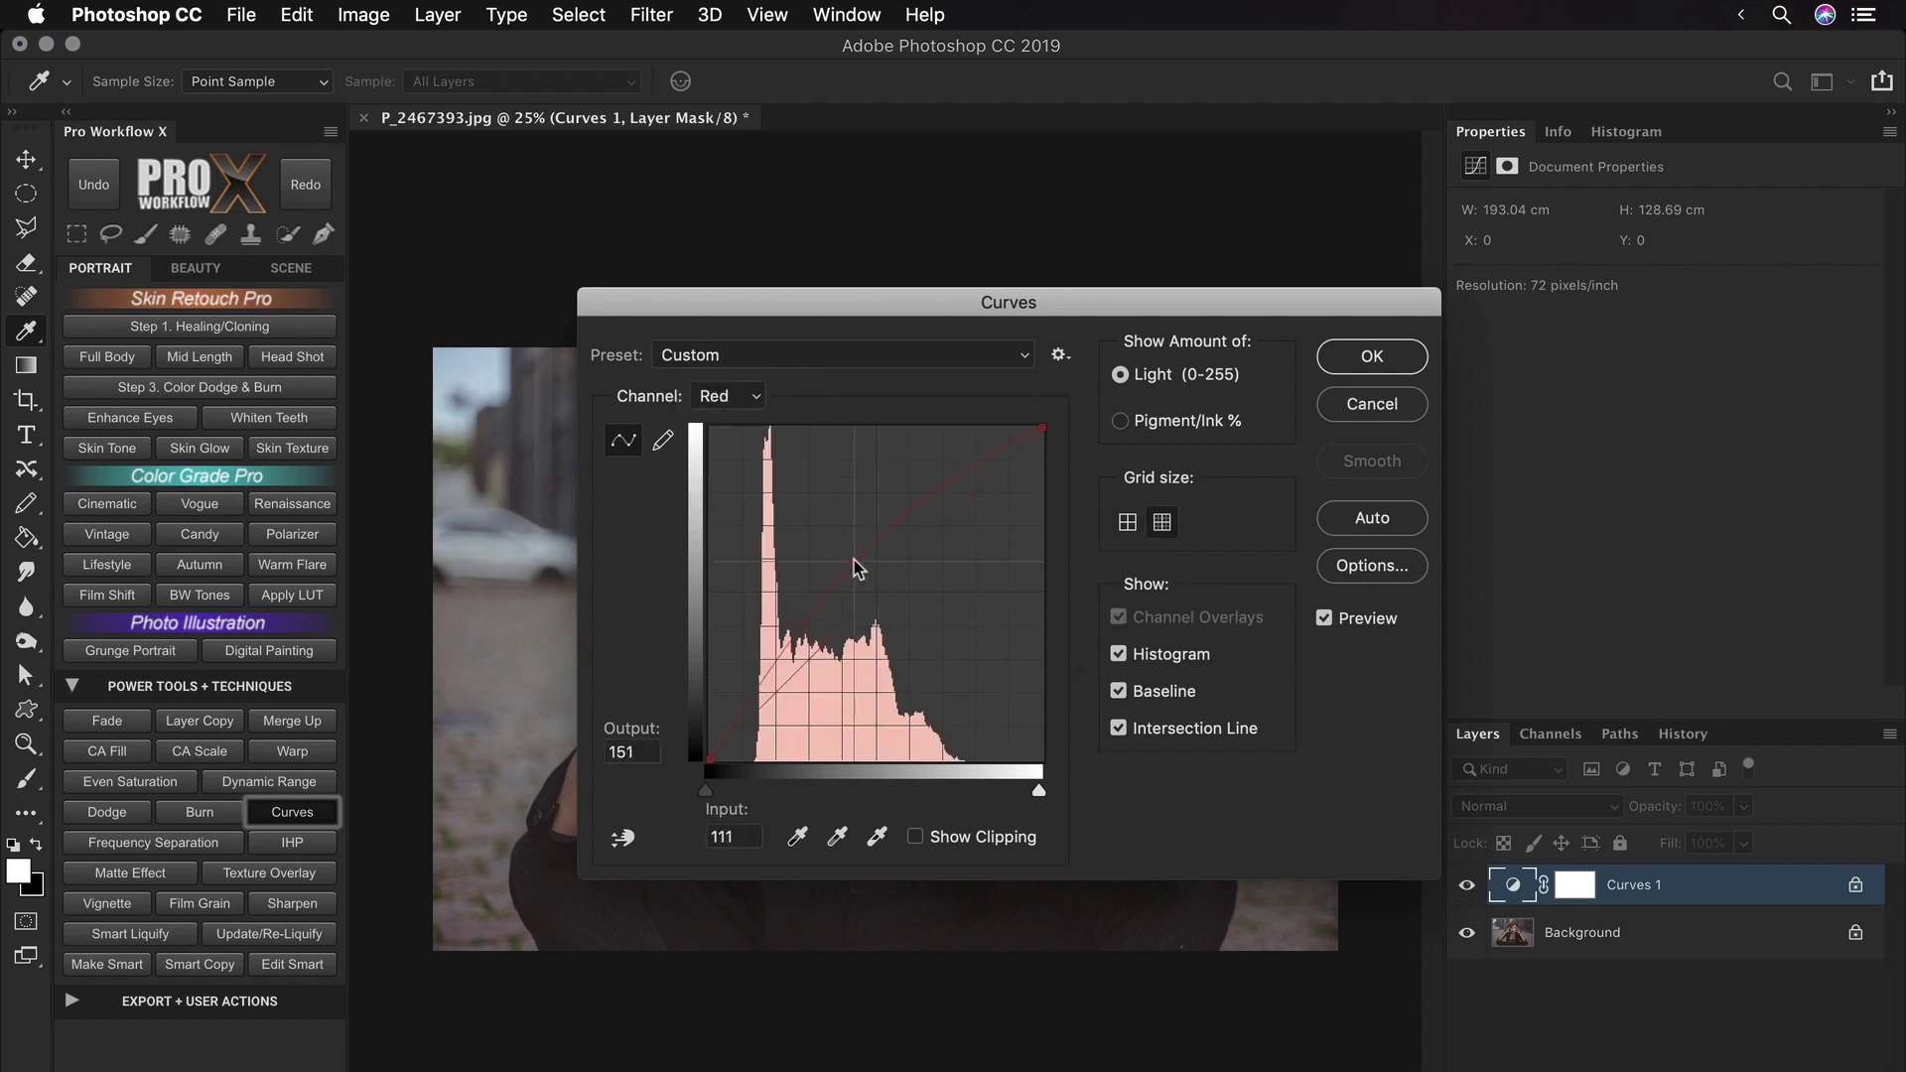
pyautogui.click(734, 396)
pyautogui.click(724, 419)
pyautogui.click(908, 612)
# Step: Raise the Blue channel curve to input 126, output 170, and return to the composite RGB channel
pyautogui.click(734, 396)
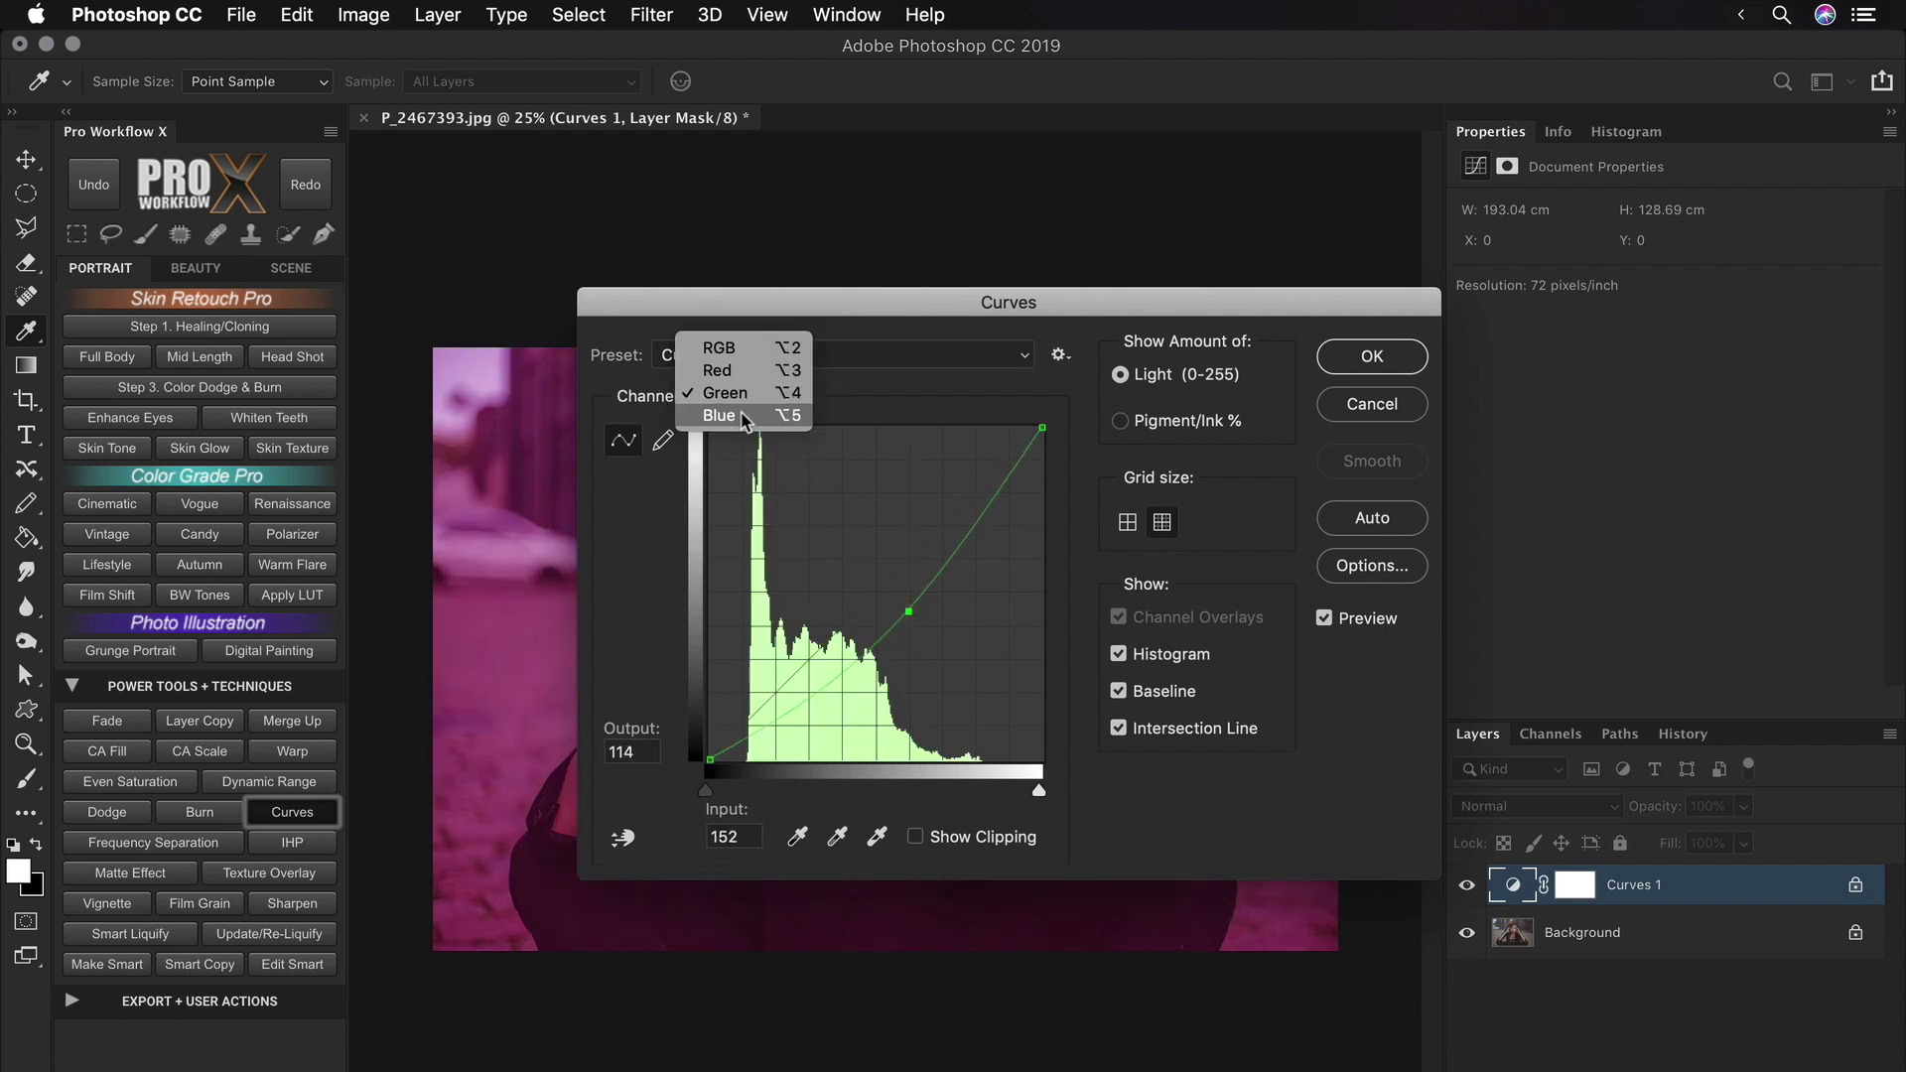
pyautogui.click(742, 417)
pyautogui.click(874, 539)
pyautogui.click(734, 394)
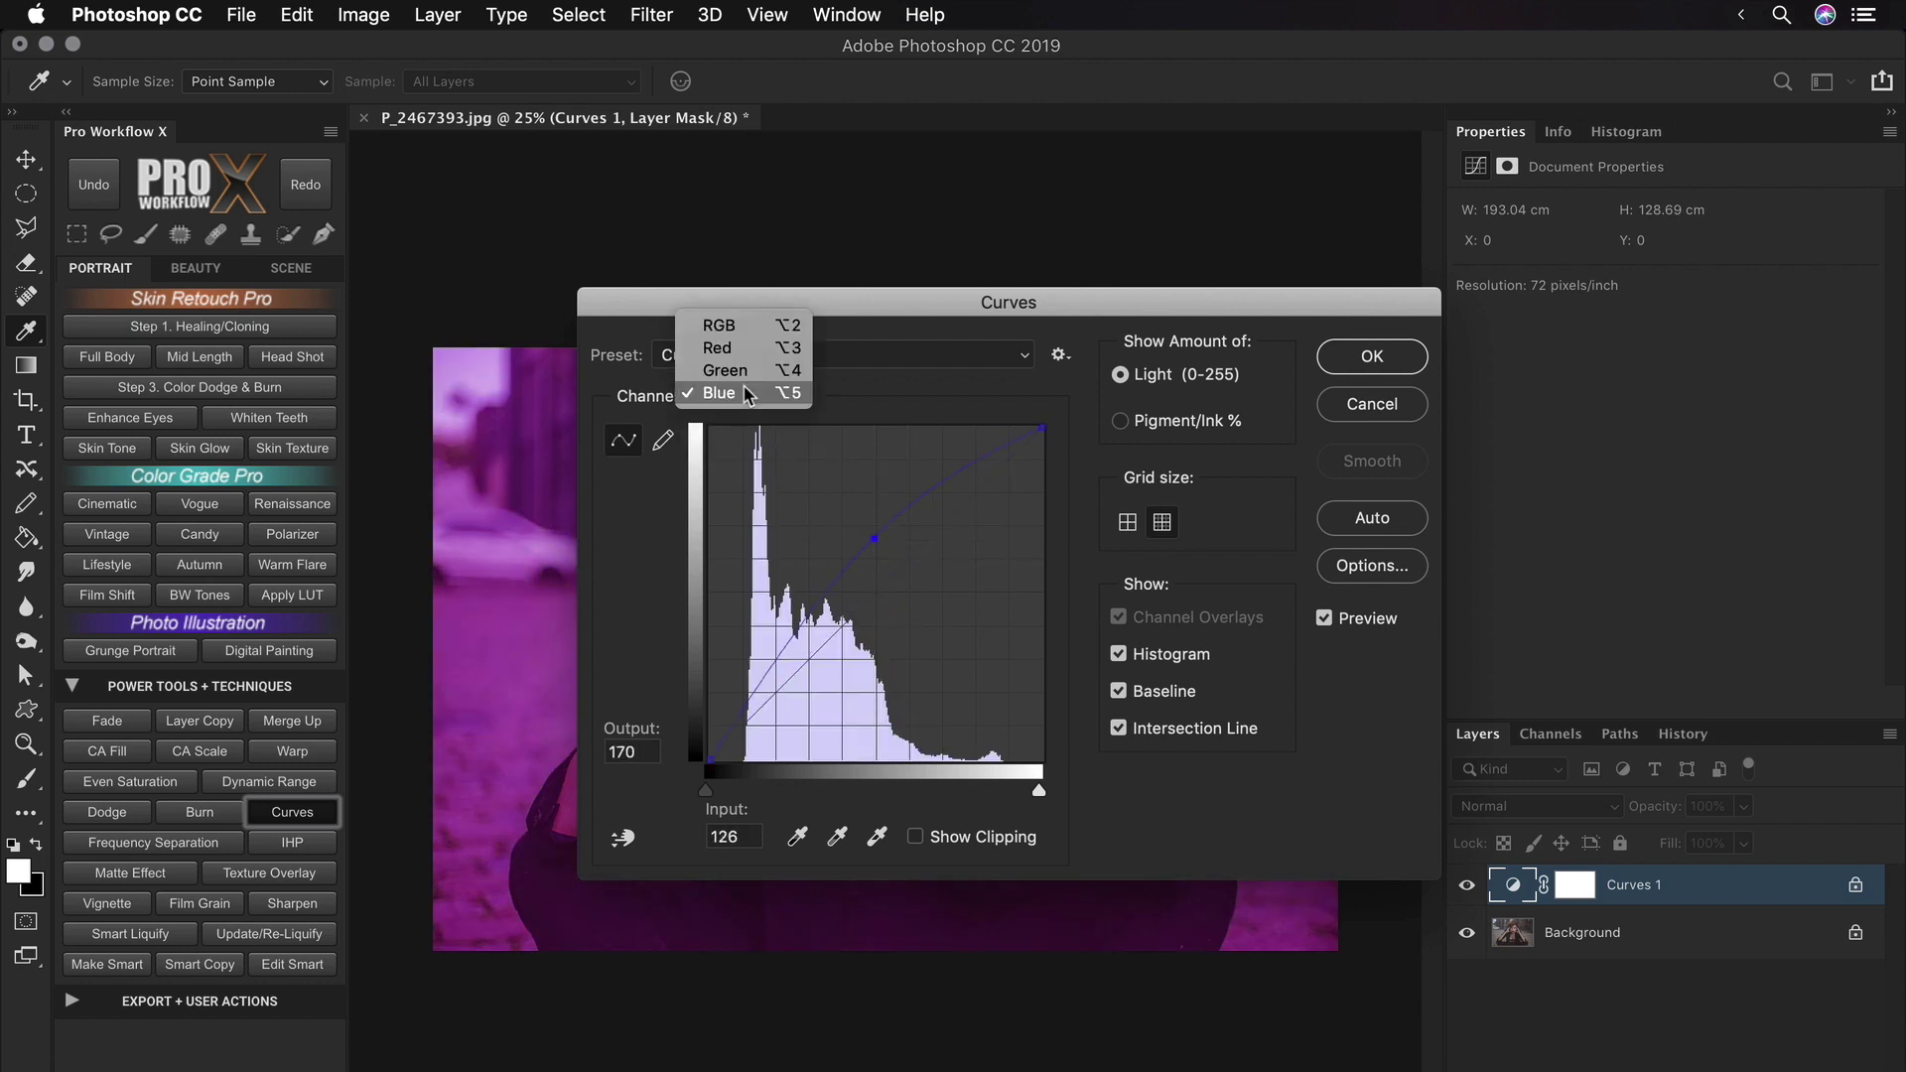
pyautogui.click(739, 327)
# Step: Hide and restore the Channel Overlays and the Histogram in the curve graph to compare the display
pyautogui.click(1120, 617)
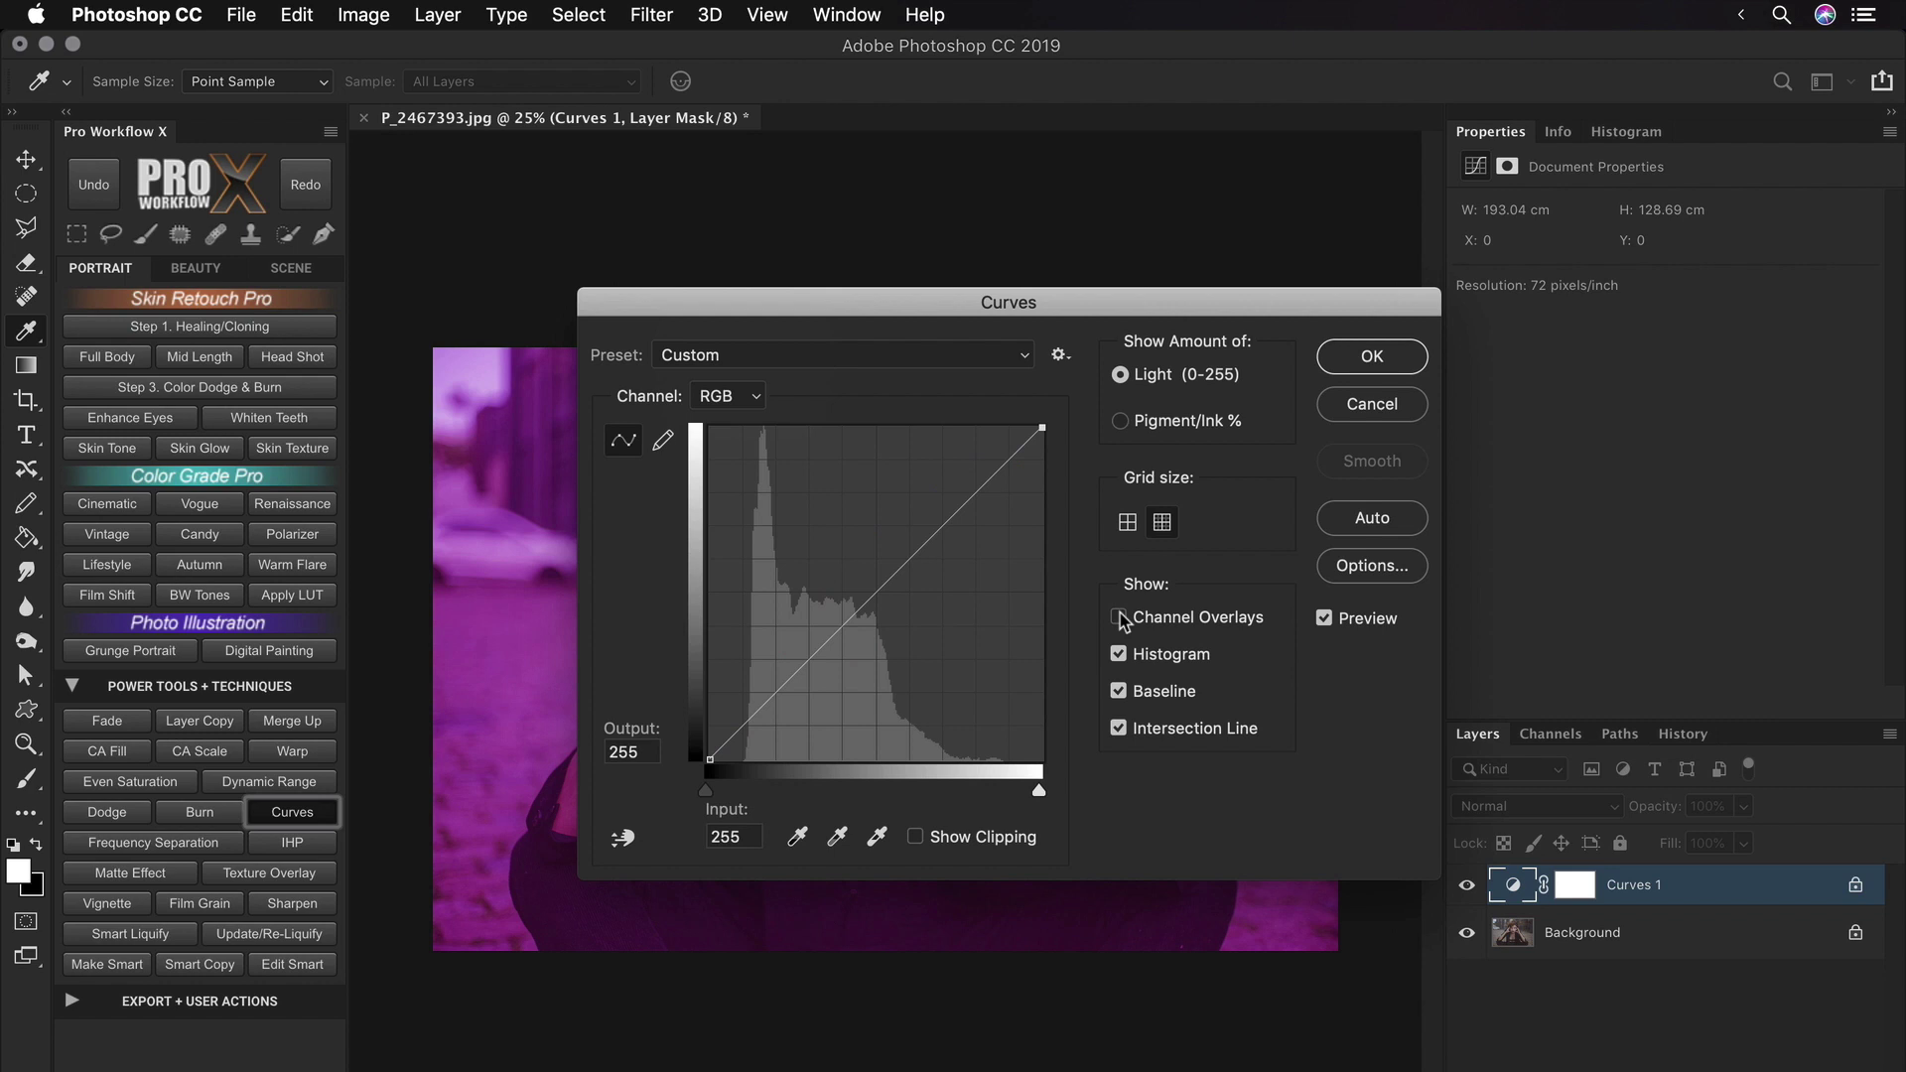
pyautogui.click(1120, 617)
pyautogui.click(1119, 617)
pyautogui.click(1119, 618)
pyautogui.click(1118, 654)
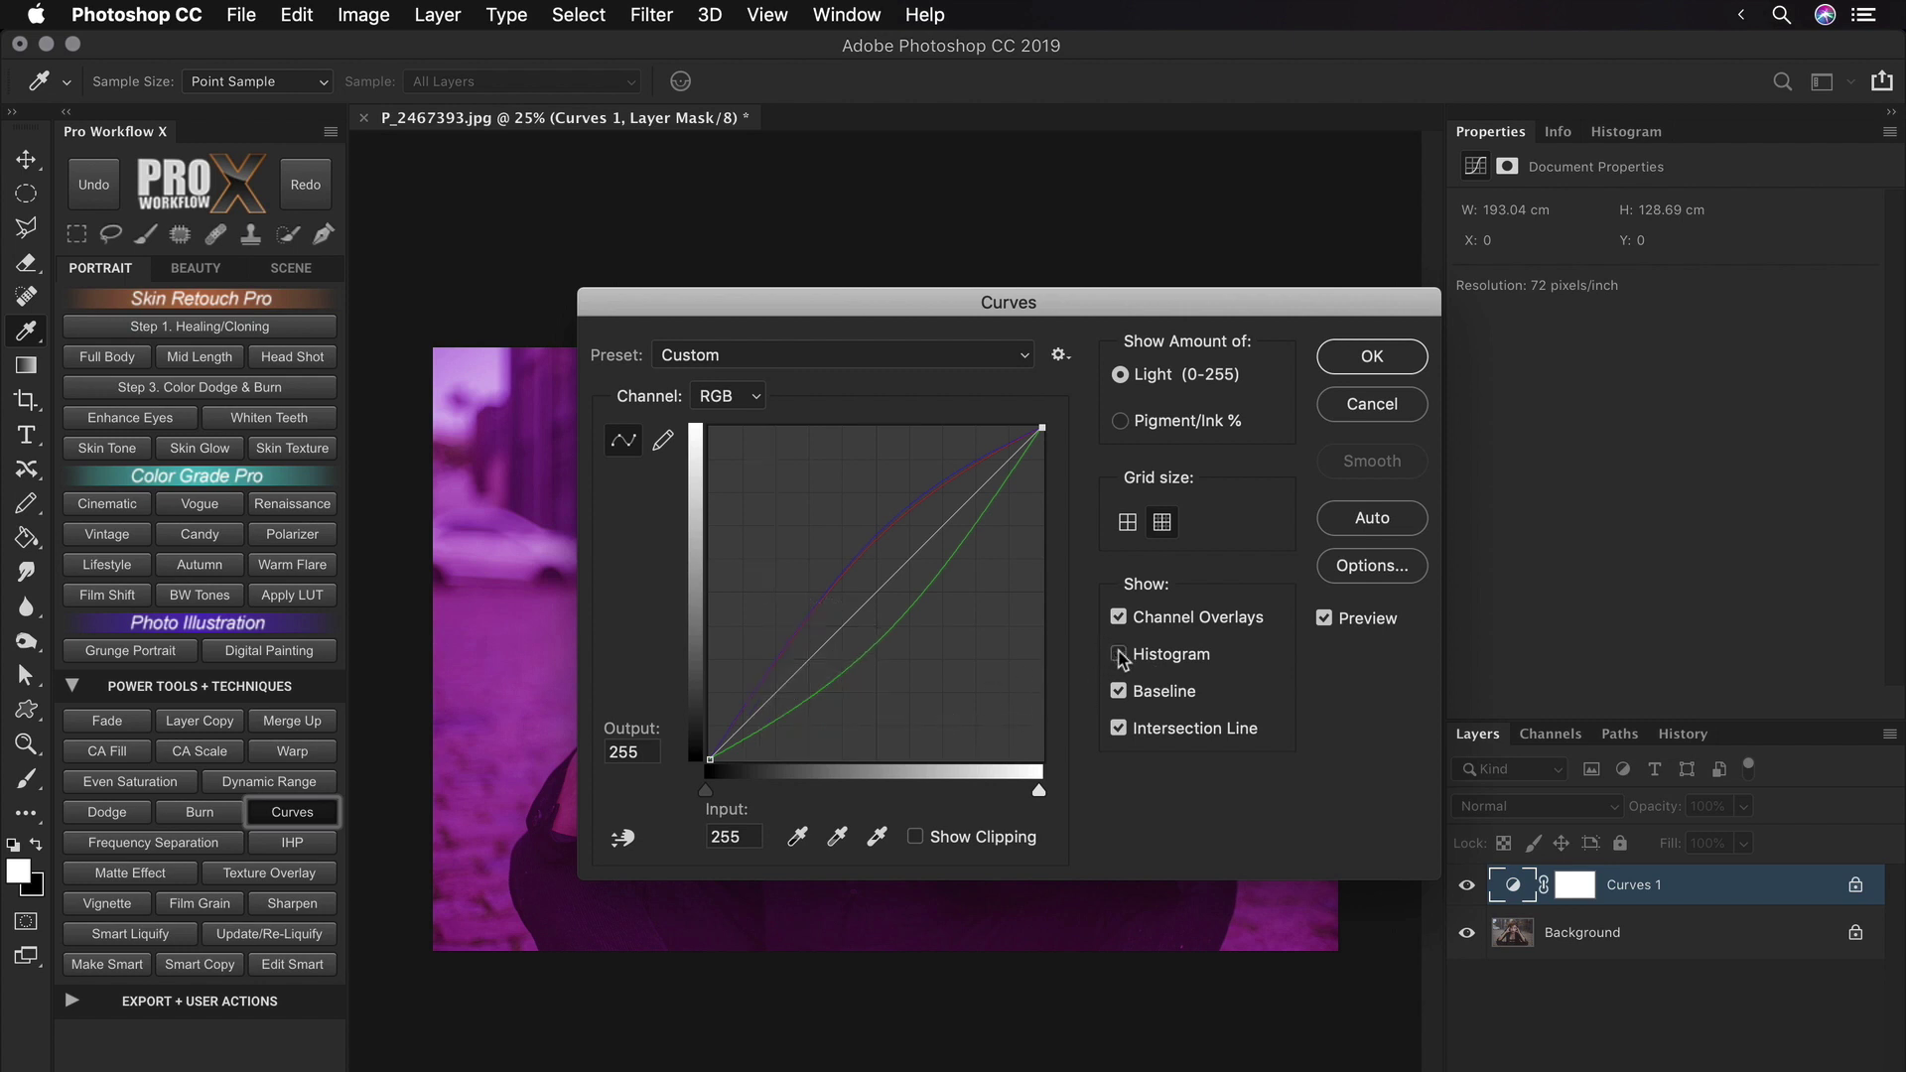
pyautogui.click(1119, 654)
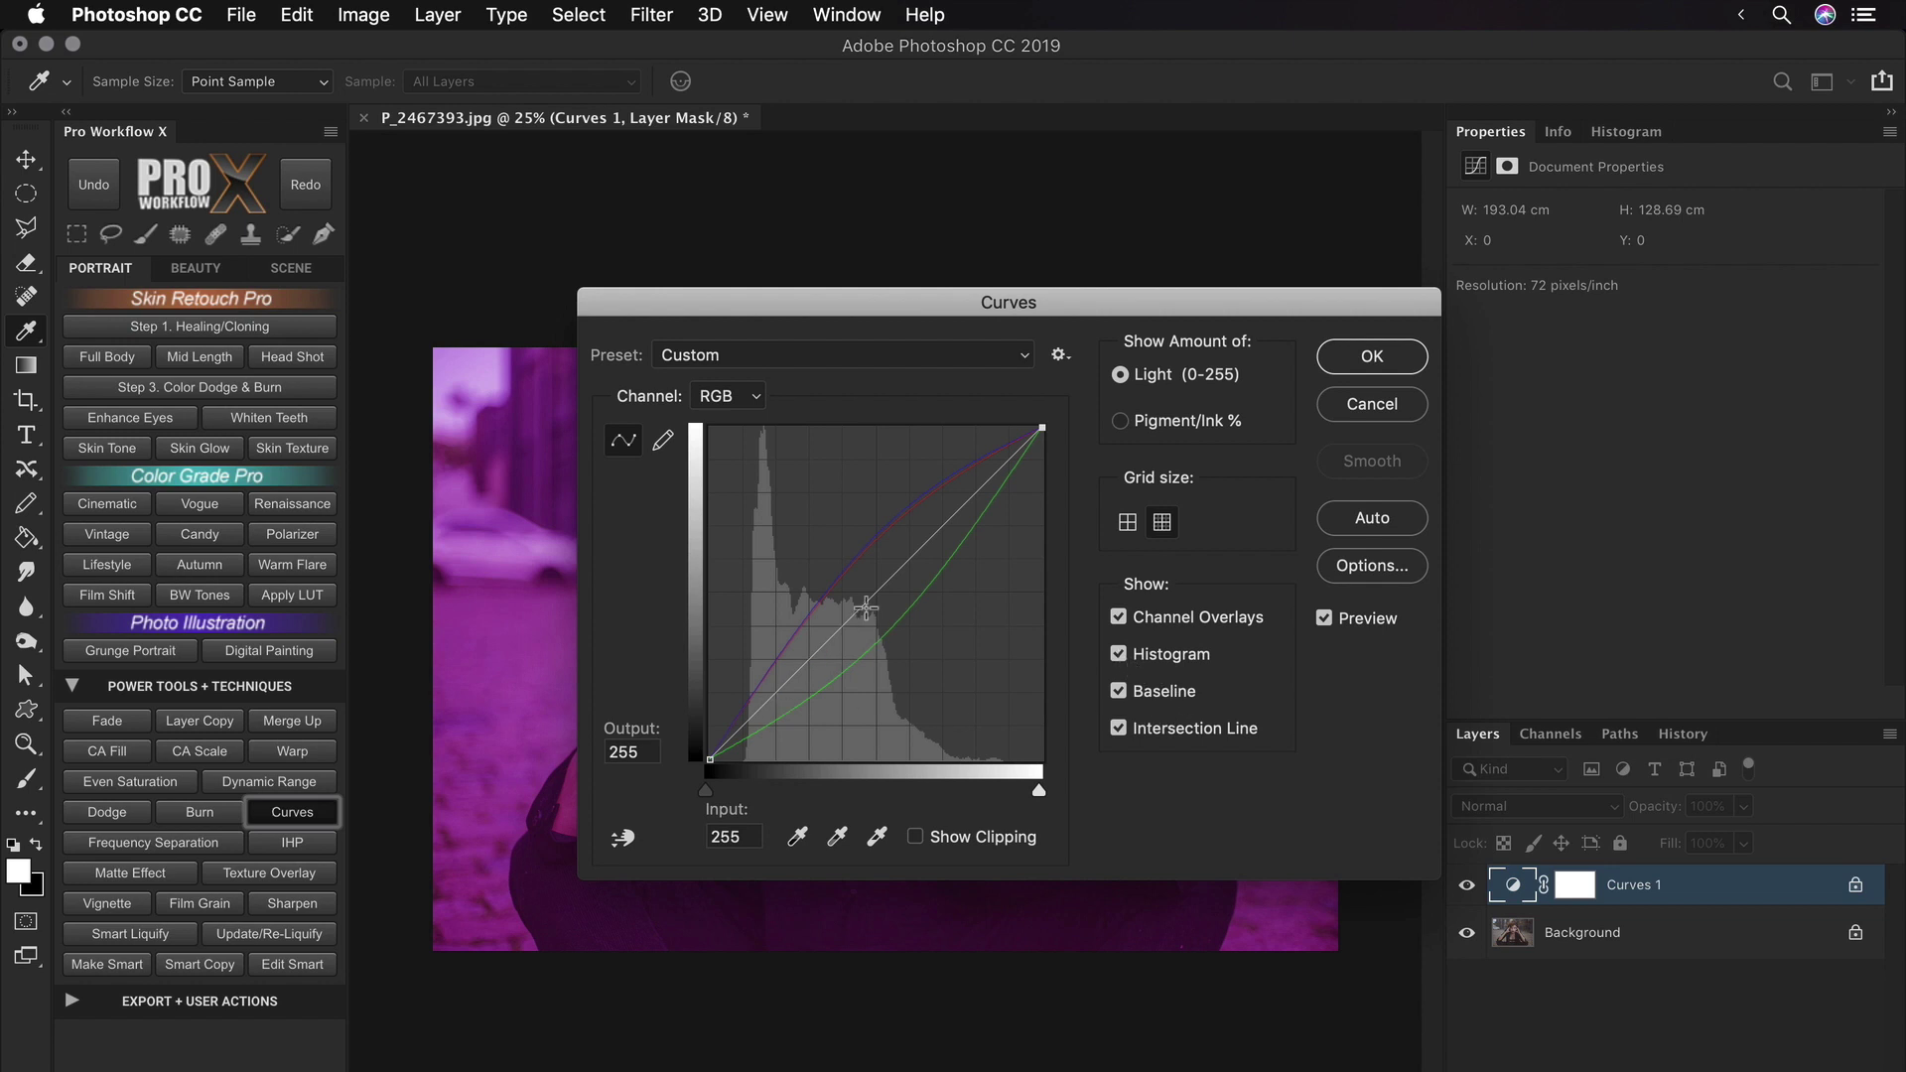
# Step: Add a midtone point to the RGB curve at input 127, output 116, and switch the Intersection Line off and on
pyautogui.moveTo(865, 607); pyautogui.dragTo(850, 584)
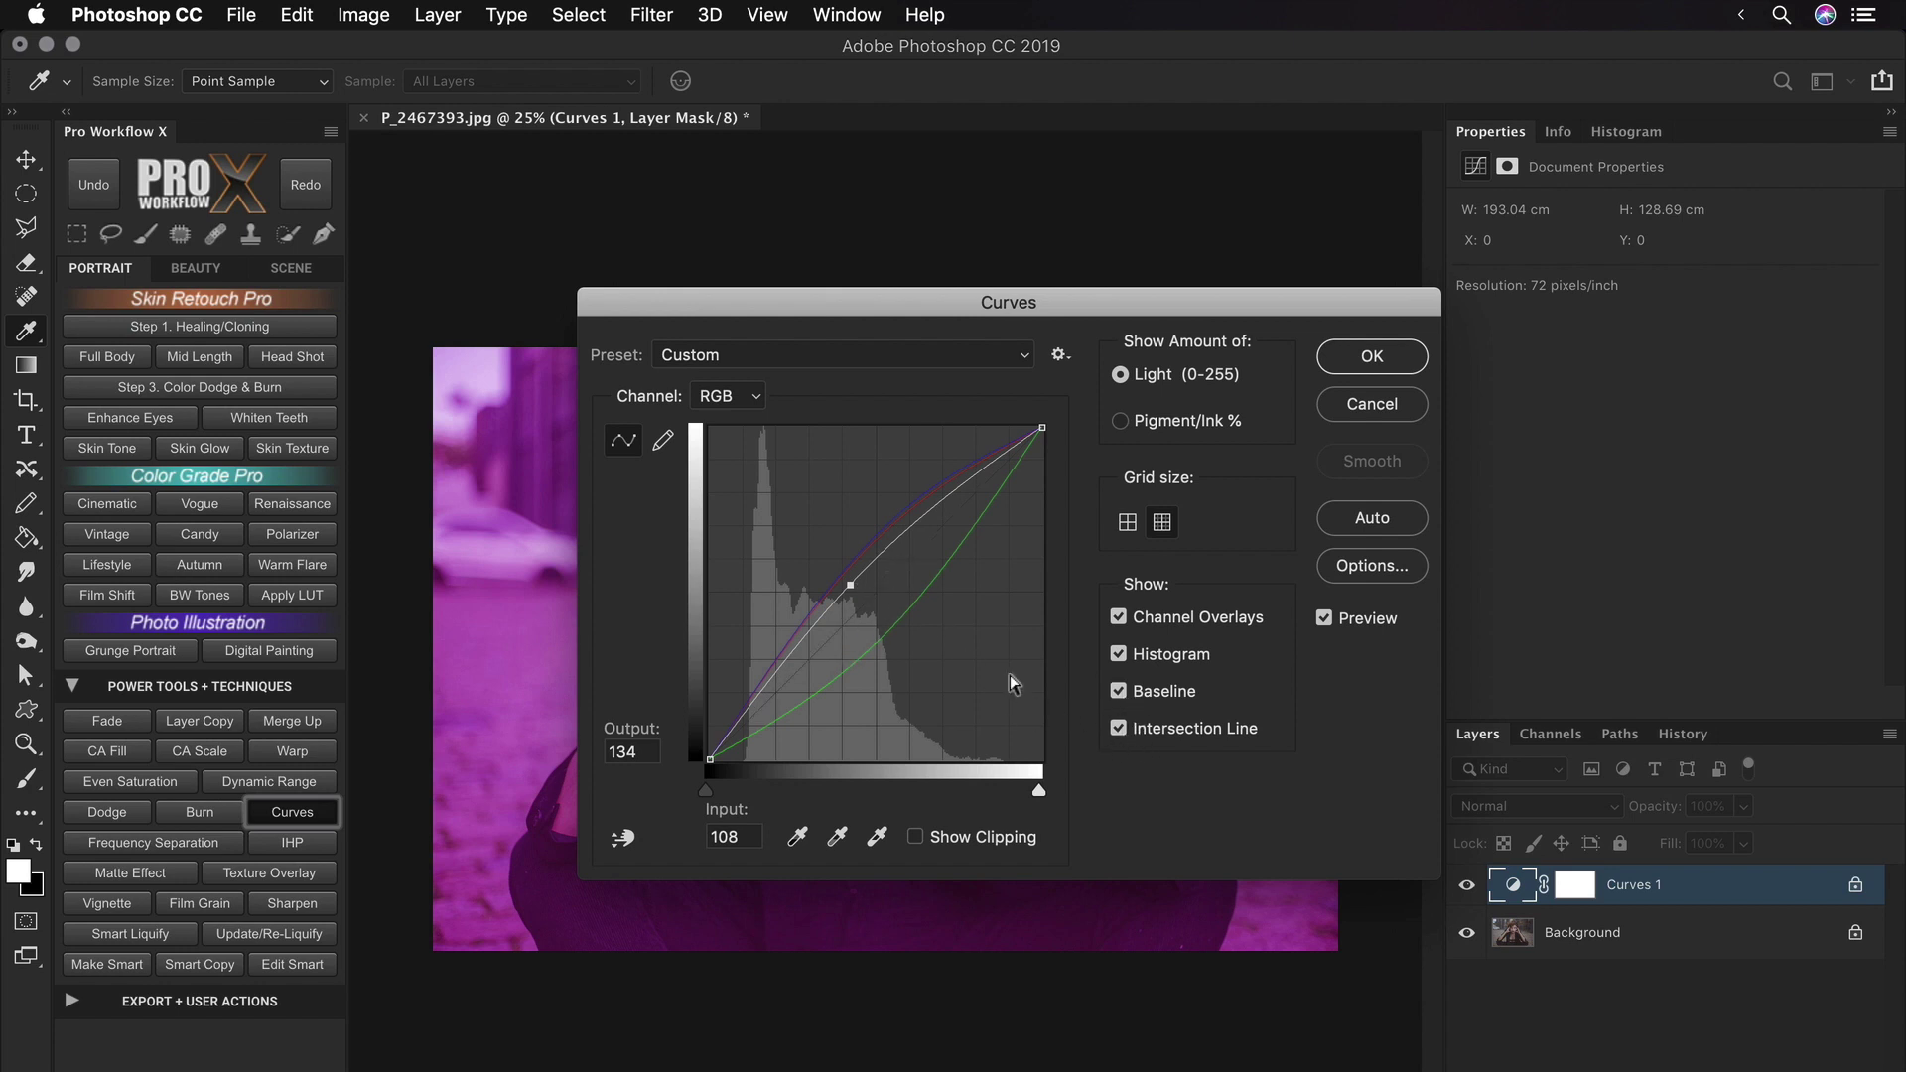
pyautogui.moveTo(849, 584)
pyautogui.mouseDown()
pyautogui.moveTo(880, 584)
pyautogui.moveTo(855, 604)
pyautogui.moveTo(890, 596)
pyautogui.moveTo(874, 608)
pyautogui.mouseUp()
pyautogui.click(1119, 728)
pyautogui.click(1119, 727)
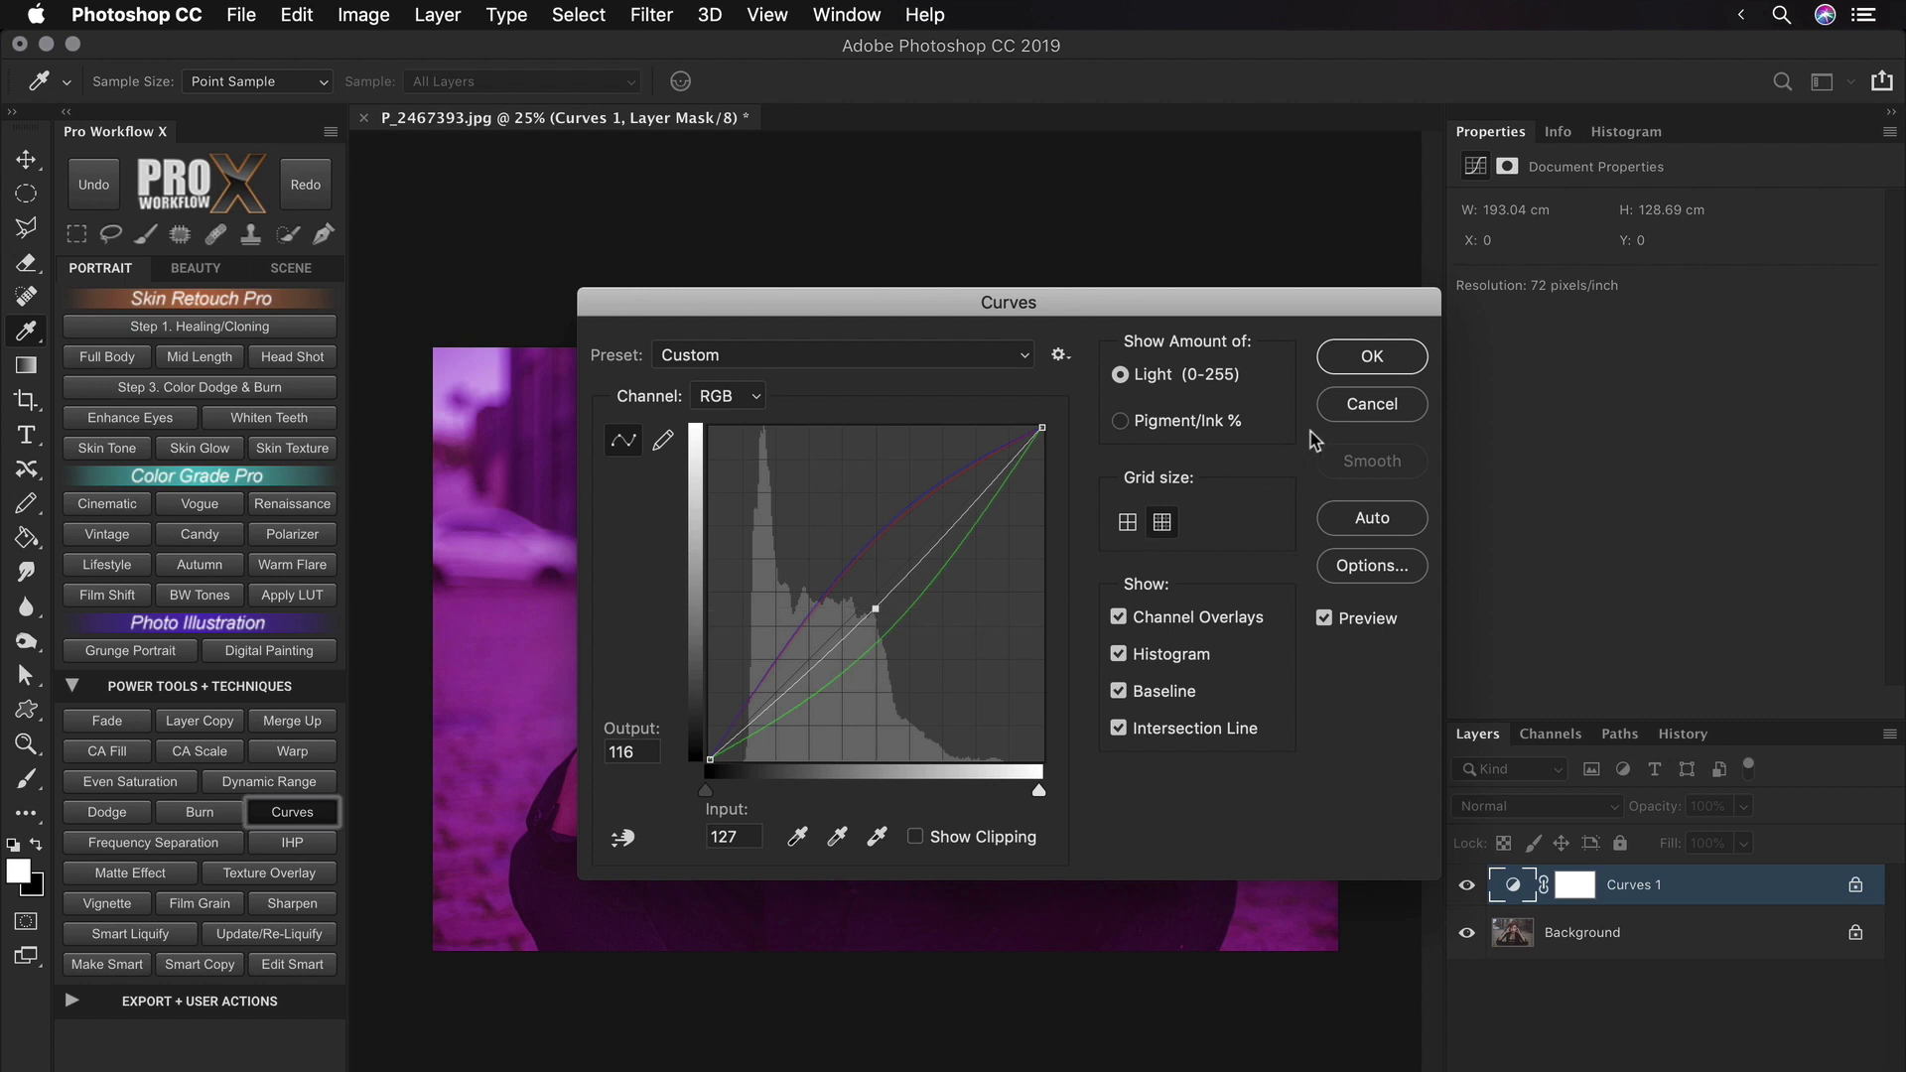
# Step: Reset all channel curves in the Curves dialog to their defaults and accept the dialog
pyautogui.press('alt')
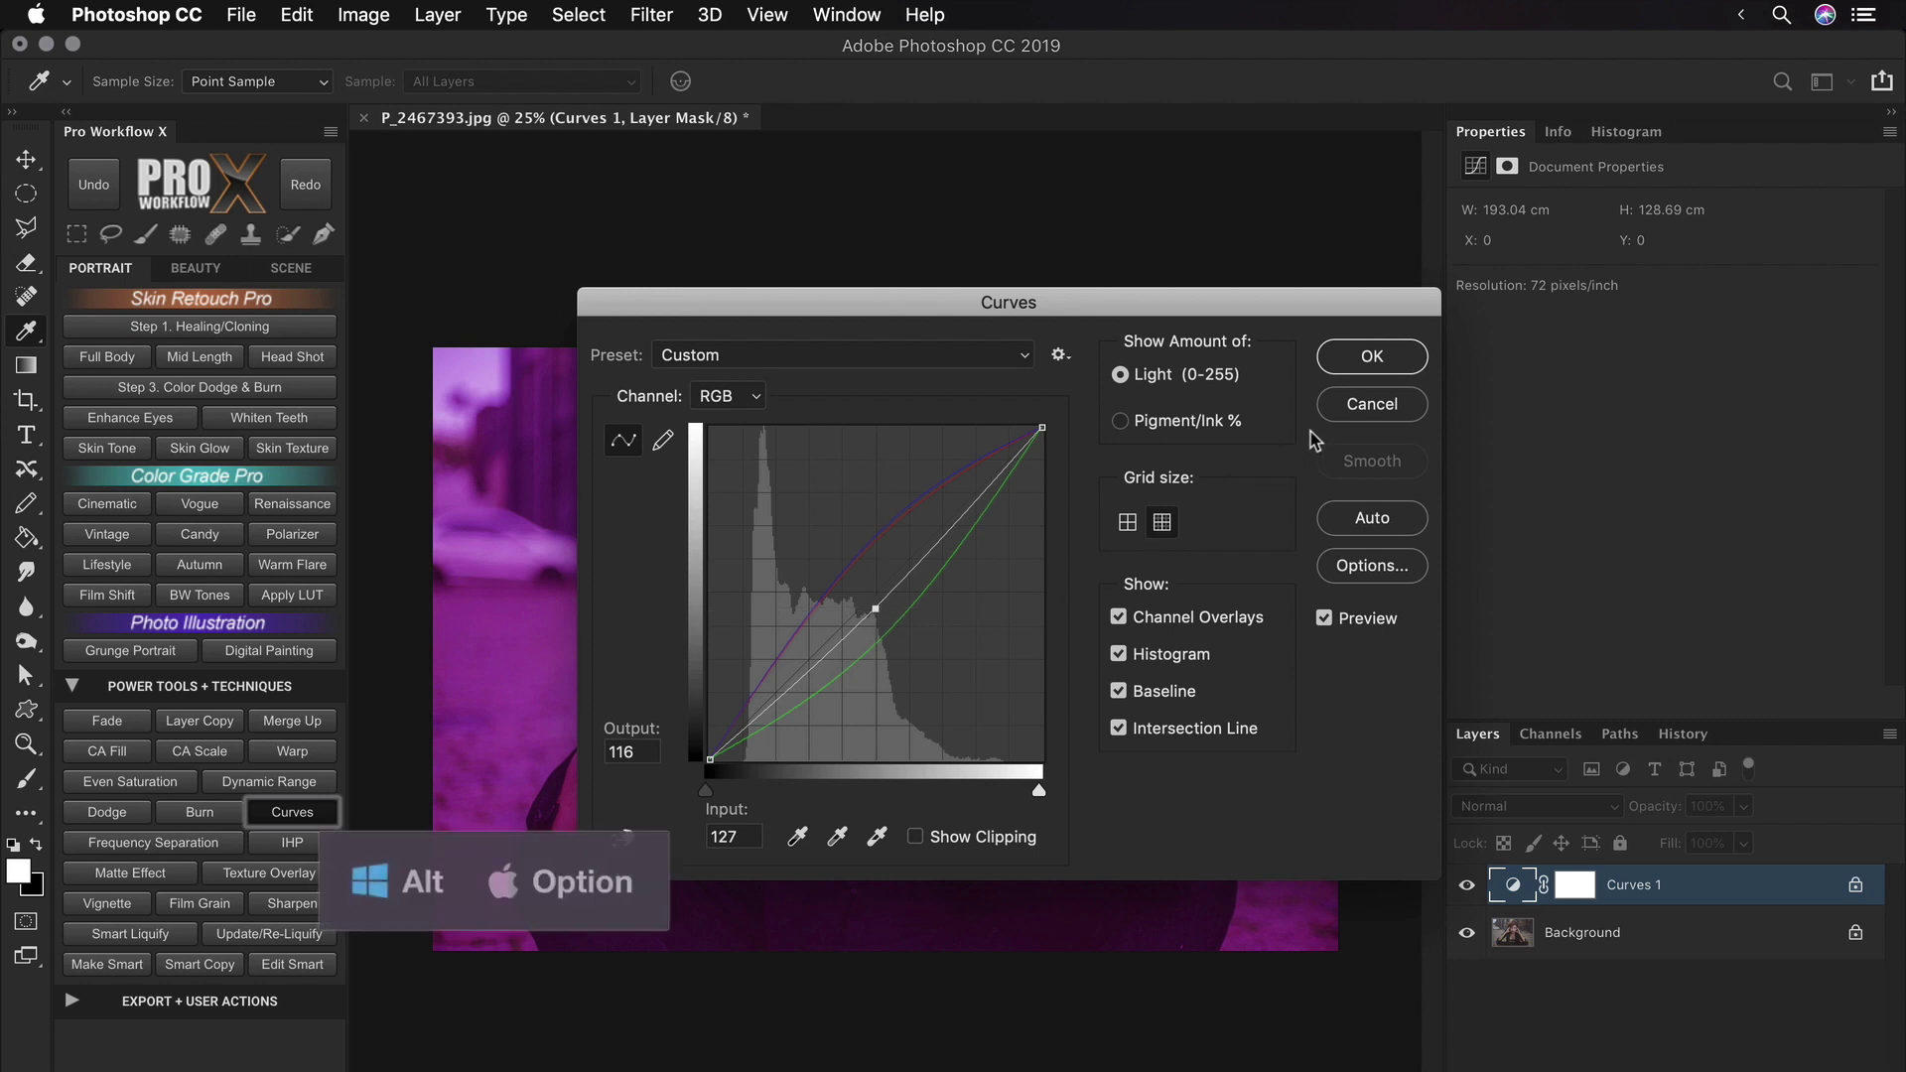
pyautogui.press('alt')
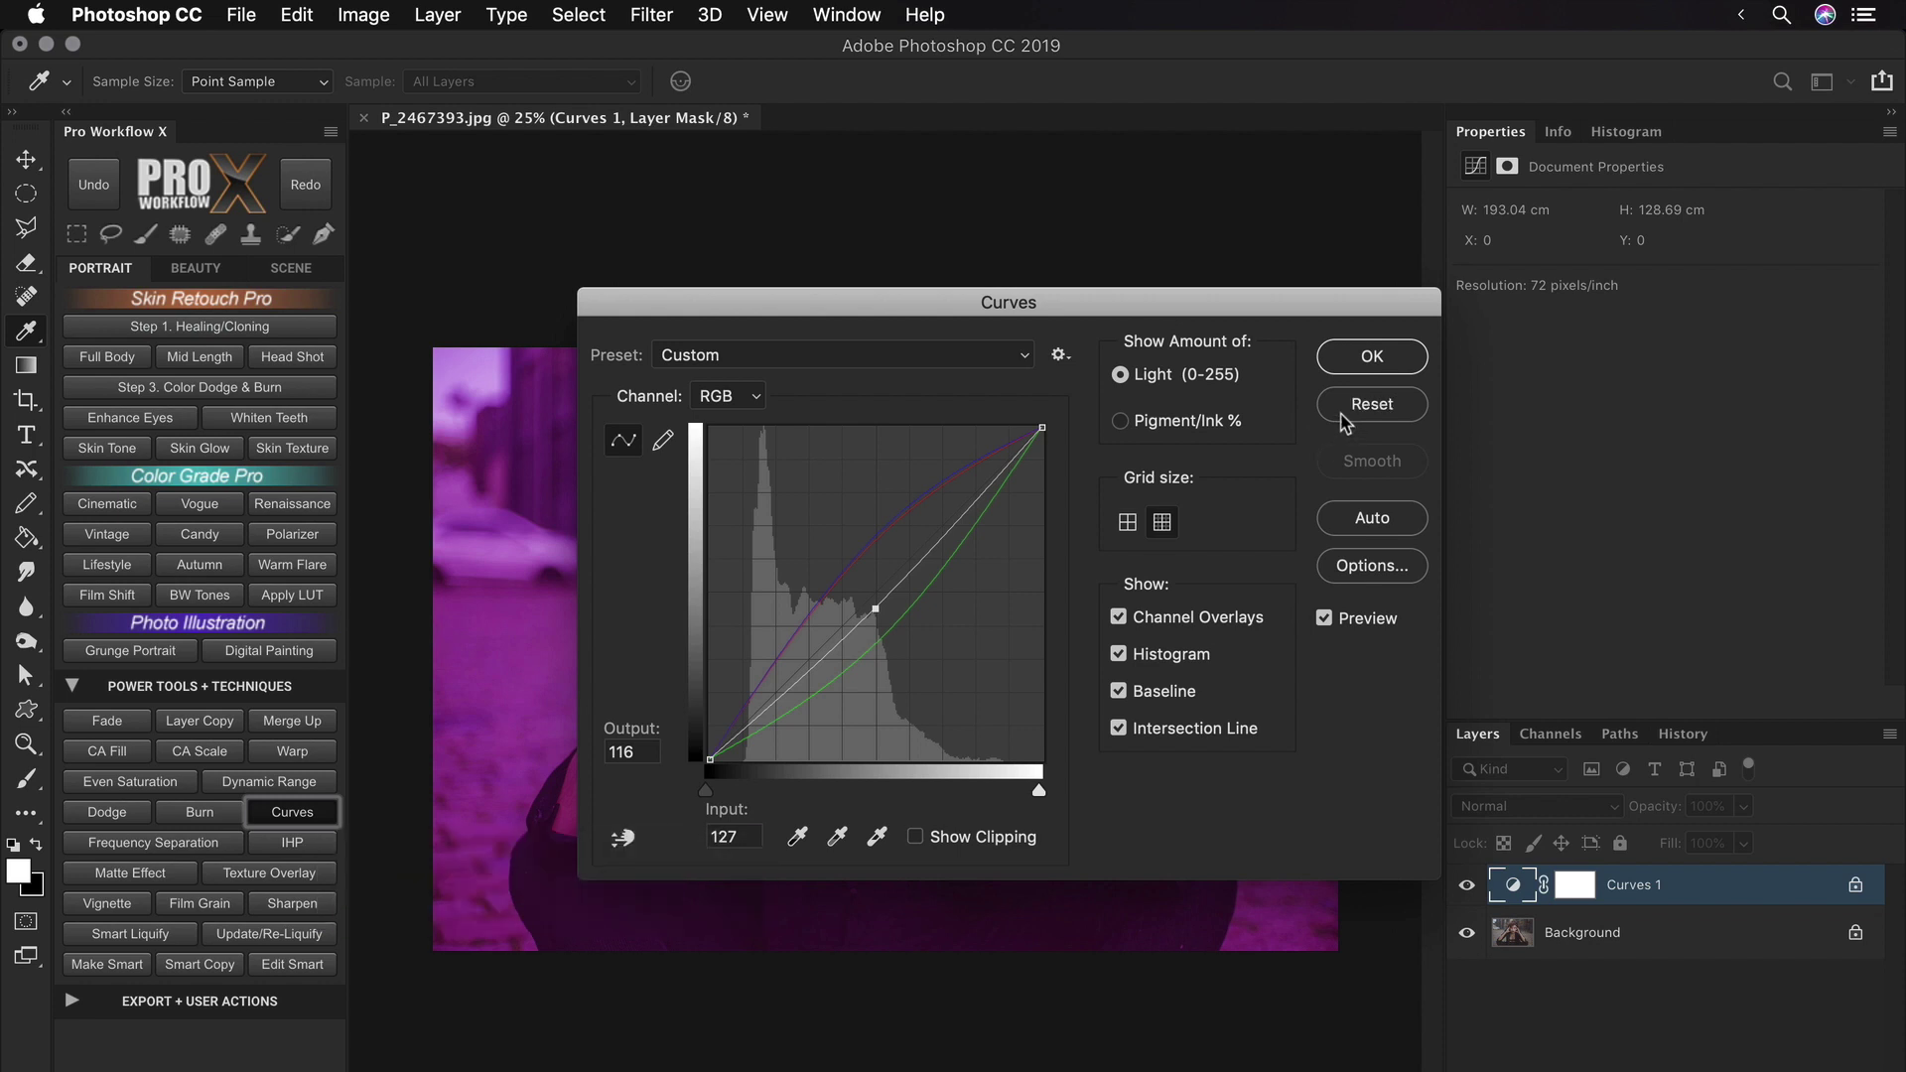
pyautogui.click(1352, 407)
pyautogui.click(1372, 355)
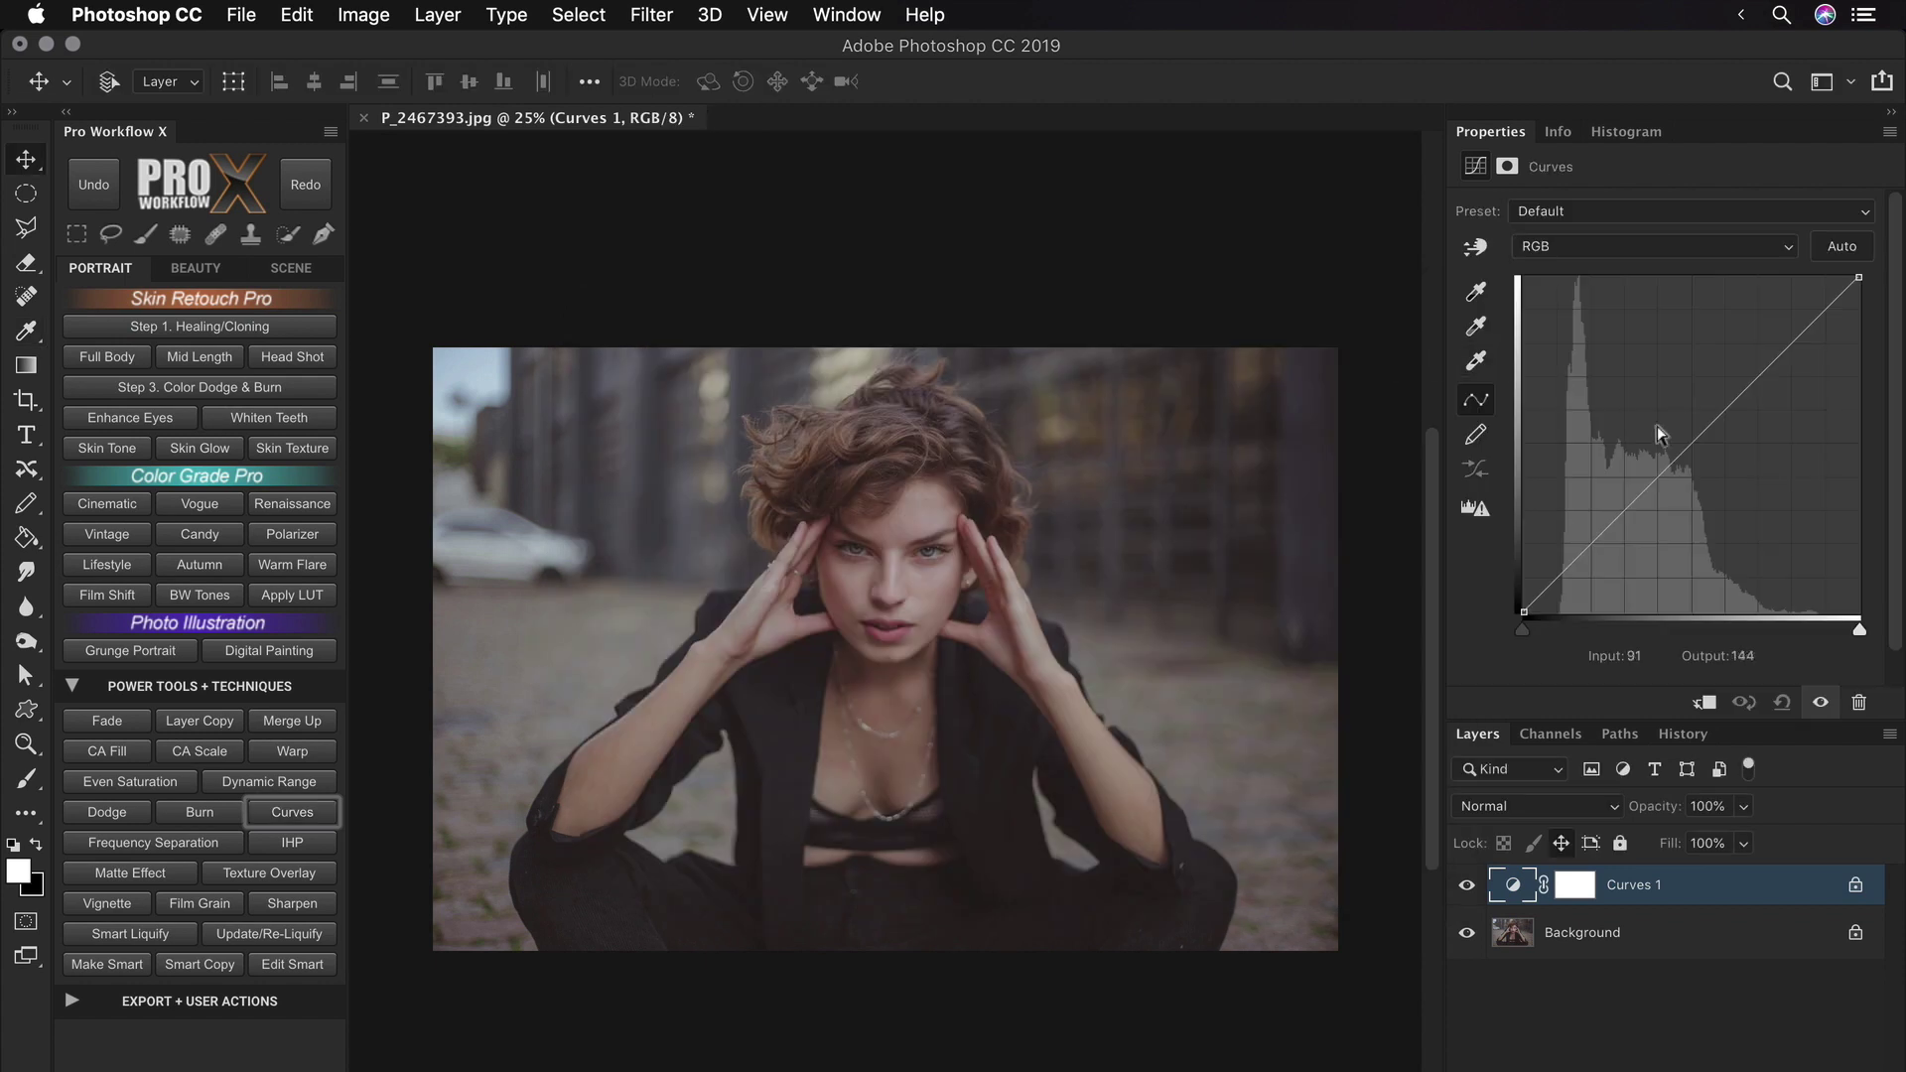
# Step: Brighten the image with an RGB curve point at input 122, output 151, and reset the adjustment to its default
pyautogui.click(1684, 412)
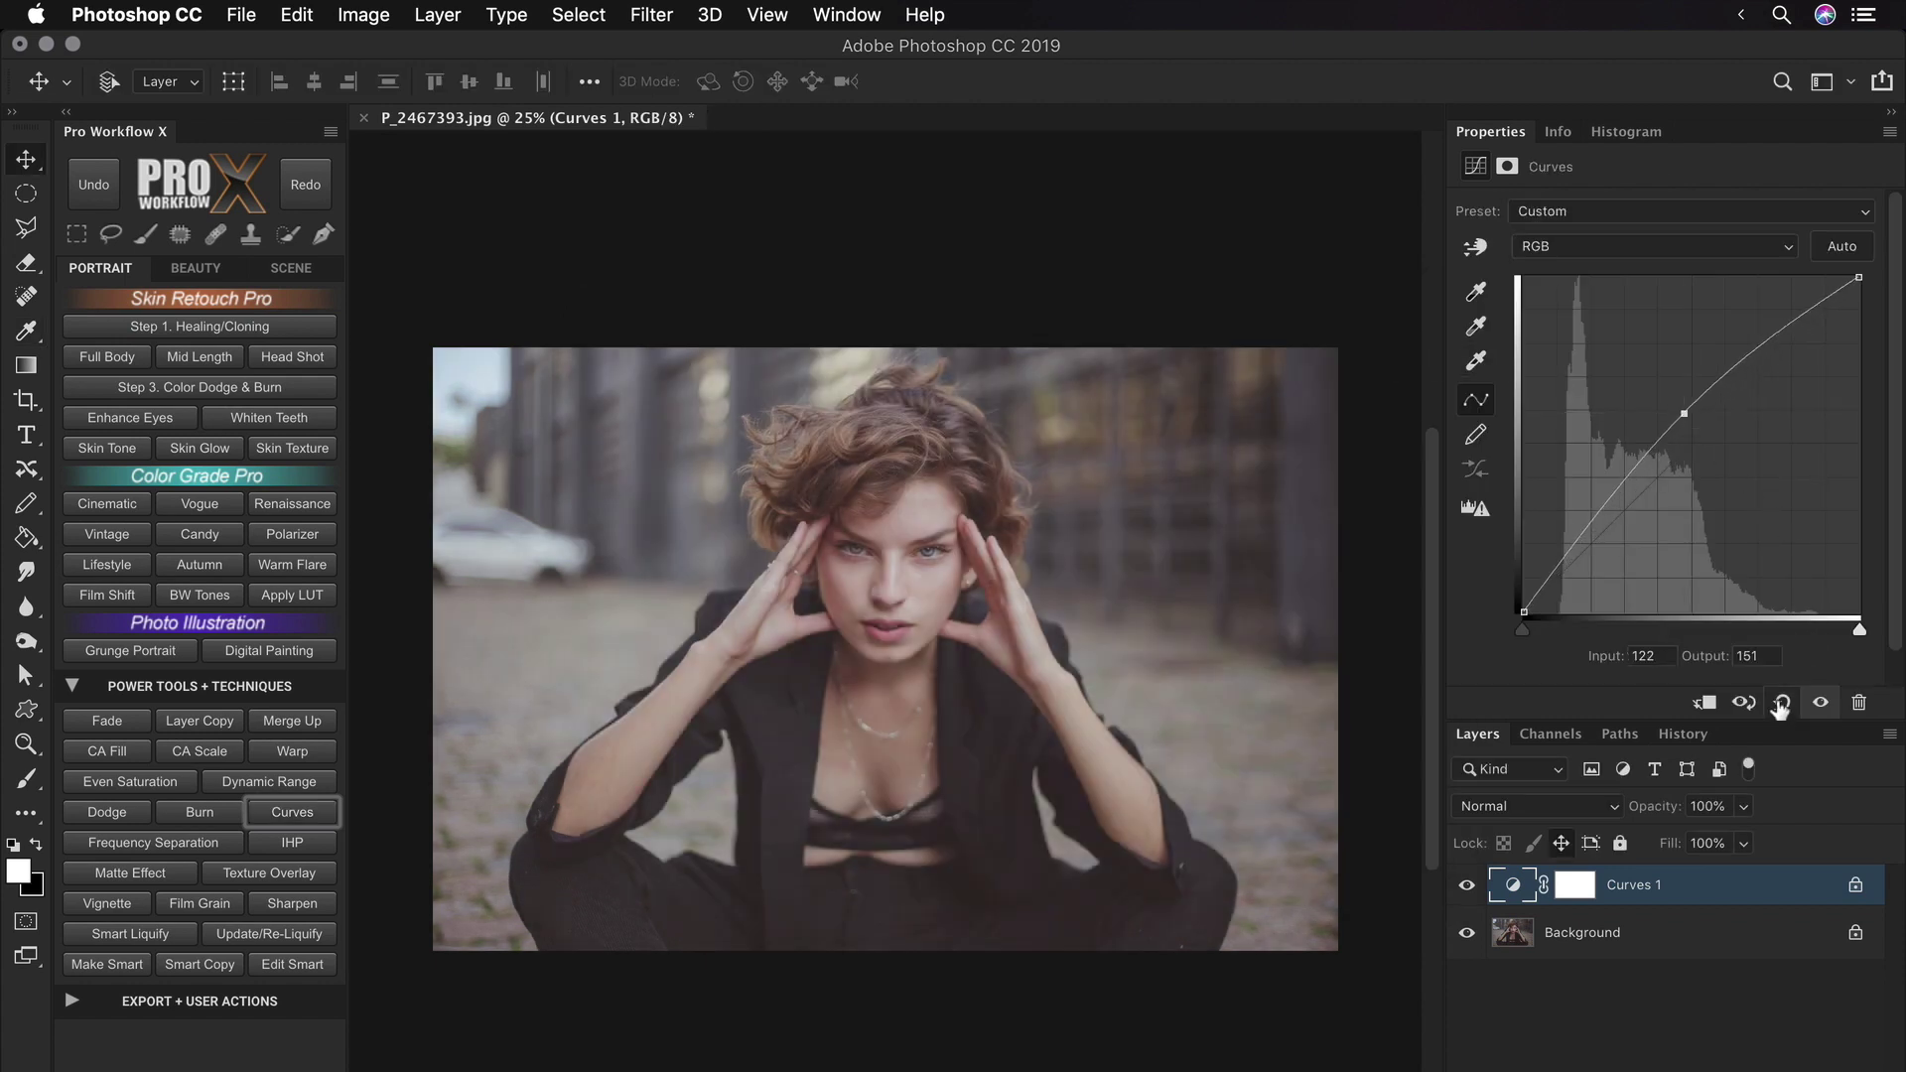
pyautogui.click(1780, 701)
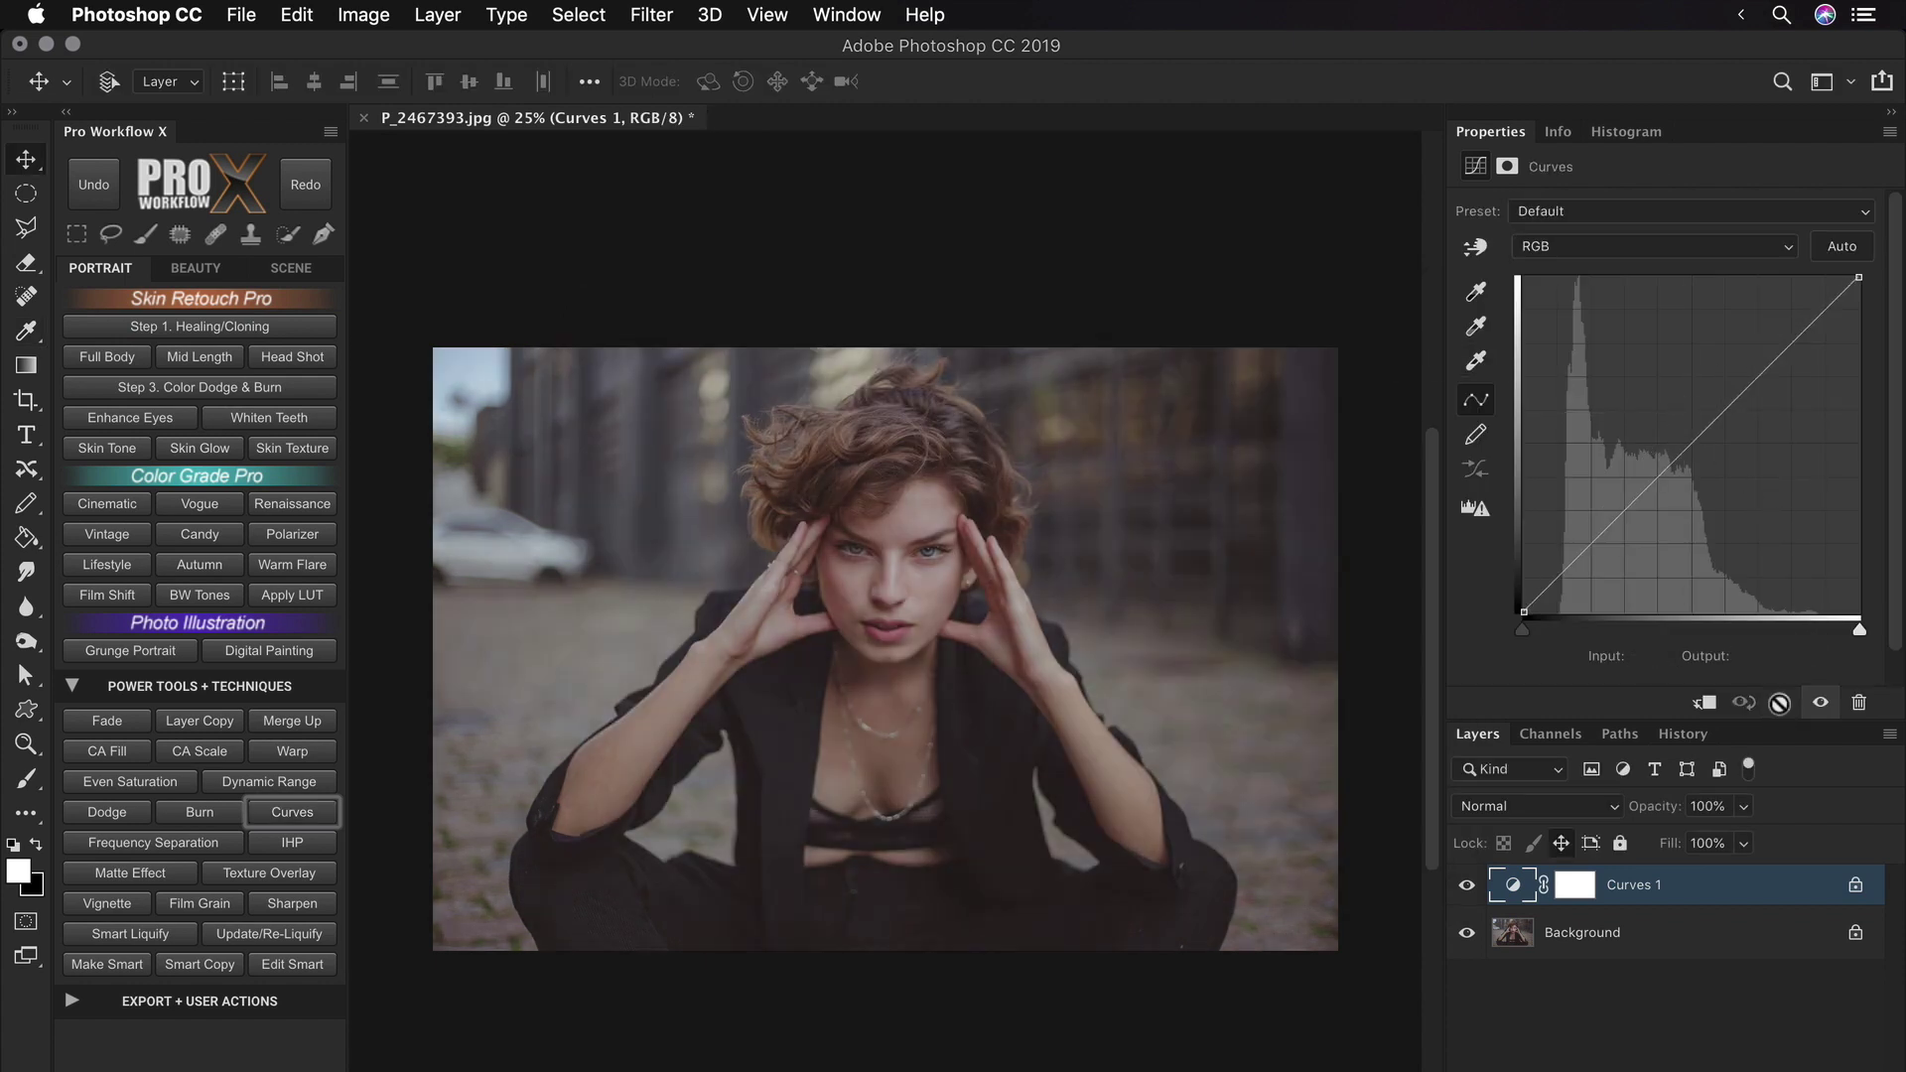
# Step: Darken the midtones with an RGB curve point at input 143, output 114, and compare the result with the unadjusted and previous states
pyautogui.moveTo(1700, 437); pyautogui.dragTo(1711, 462)
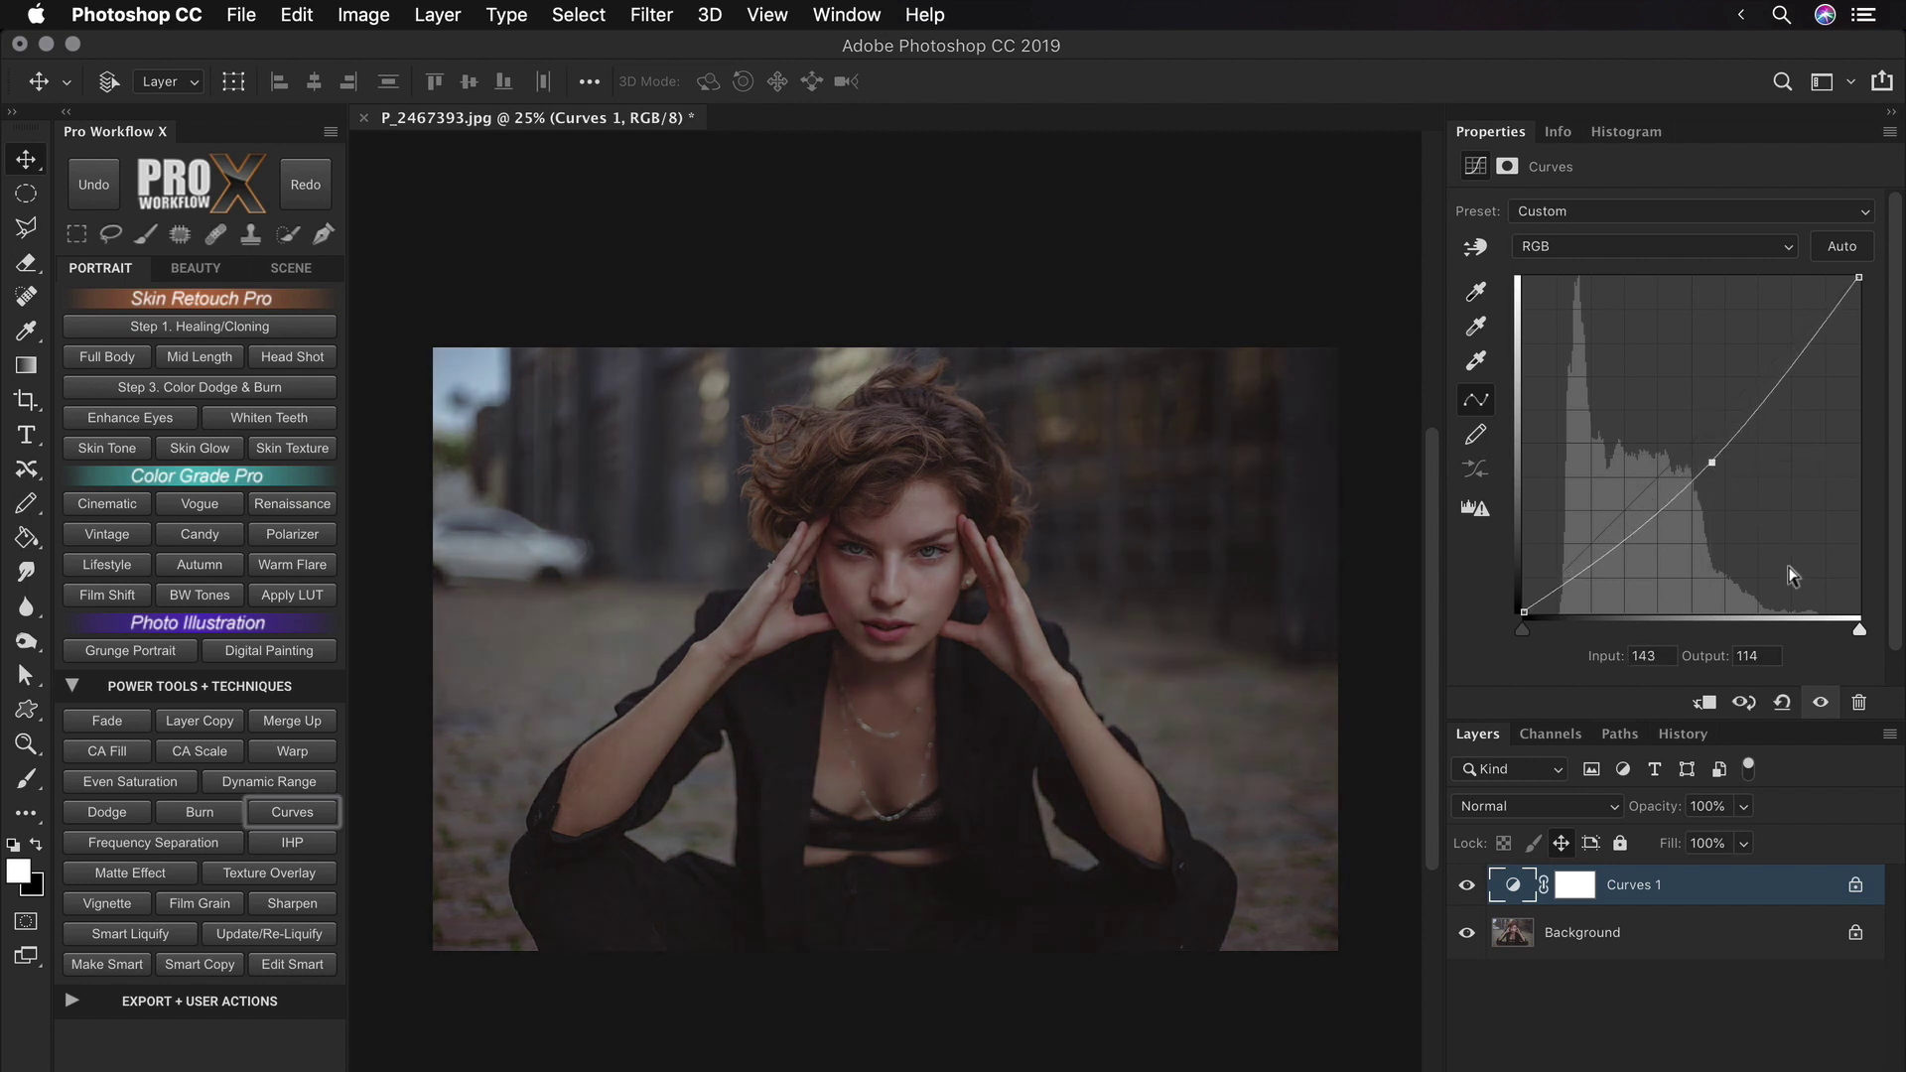
pyautogui.click(1821, 704)
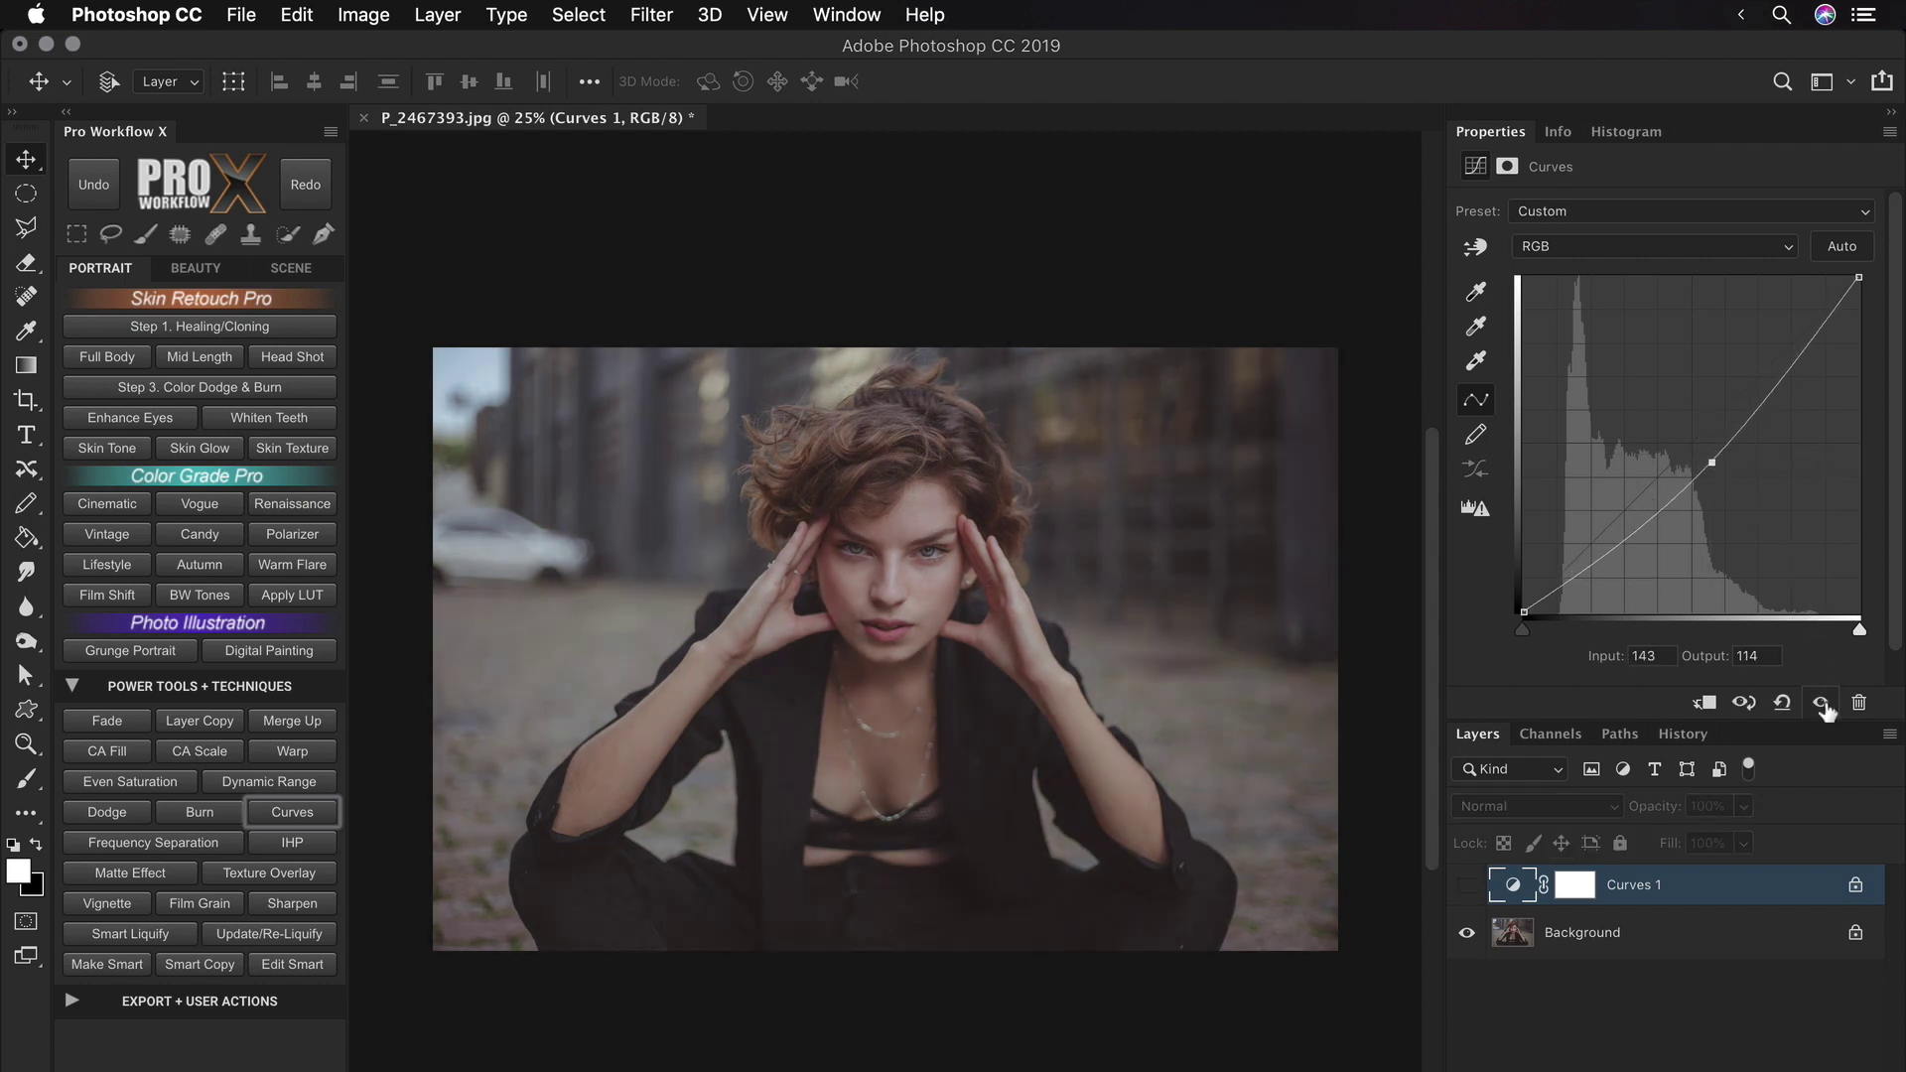
pyautogui.click(1822, 704)
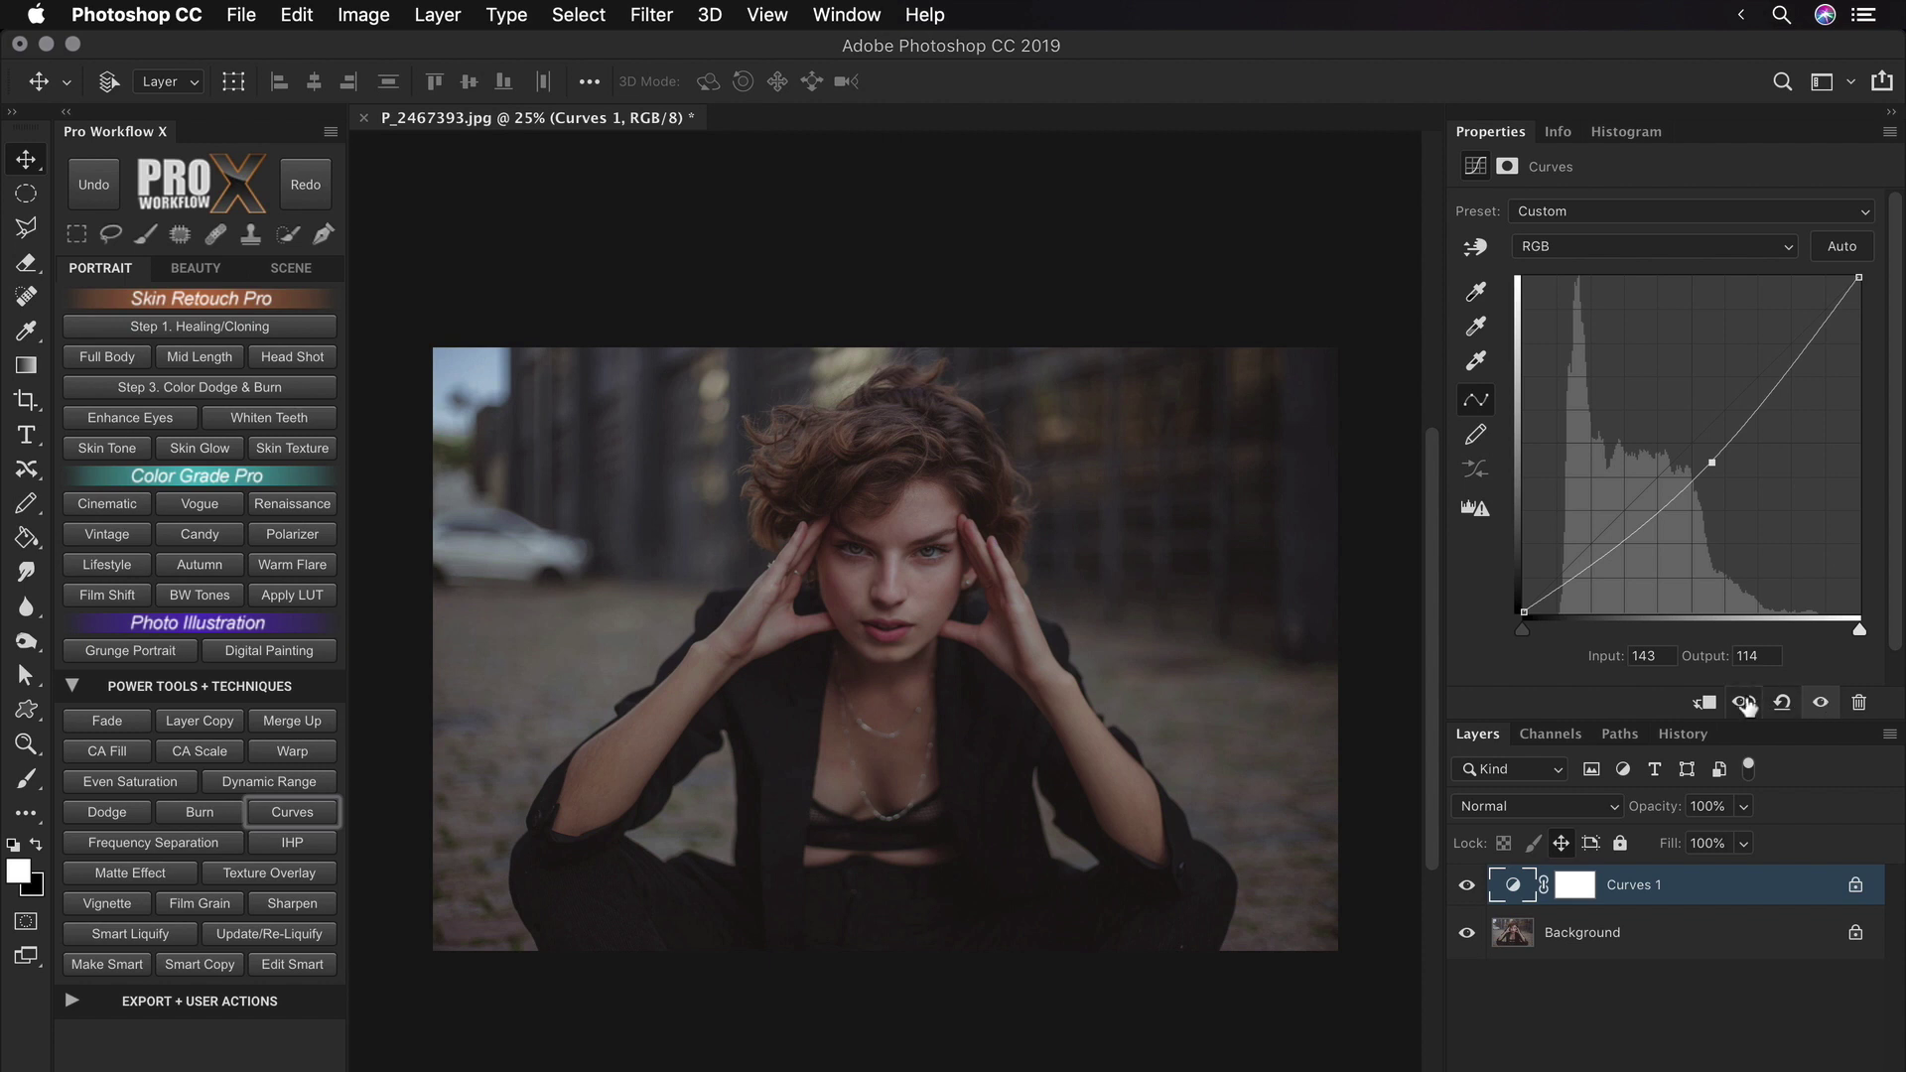
pyautogui.click(1747, 704)
pyautogui.click(1747, 703)
# Step: Lasso the area around the woman's head on the Background layer and copy it to a new layer
pyautogui.click(1695, 951)
pyautogui.click(110, 234)
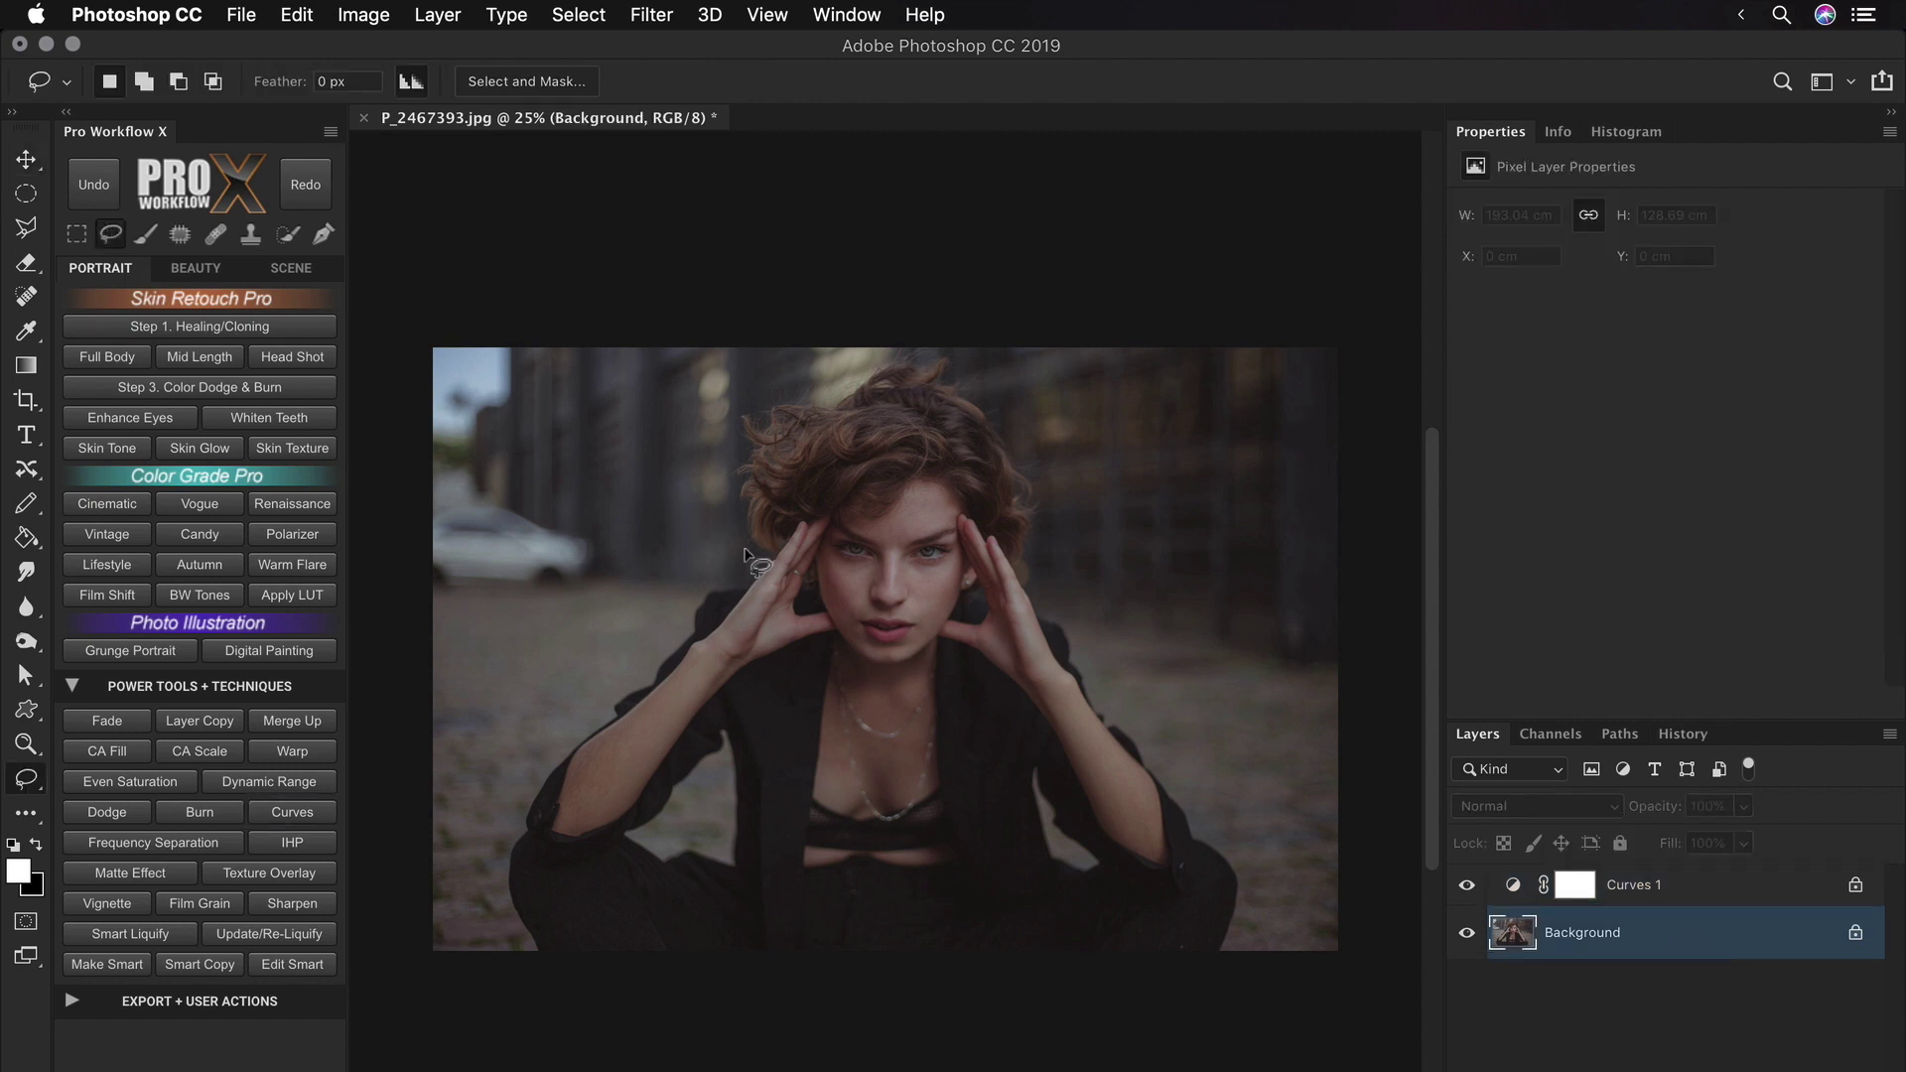
pyautogui.moveTo(757, 563)
pyautogui.mouseDown()
pyautogui.moveTo(1010, 547)
pyautogui.moveTo(797, 620)
pyautogui.moveTo(759, 566)
pyautogui.mouseUp()
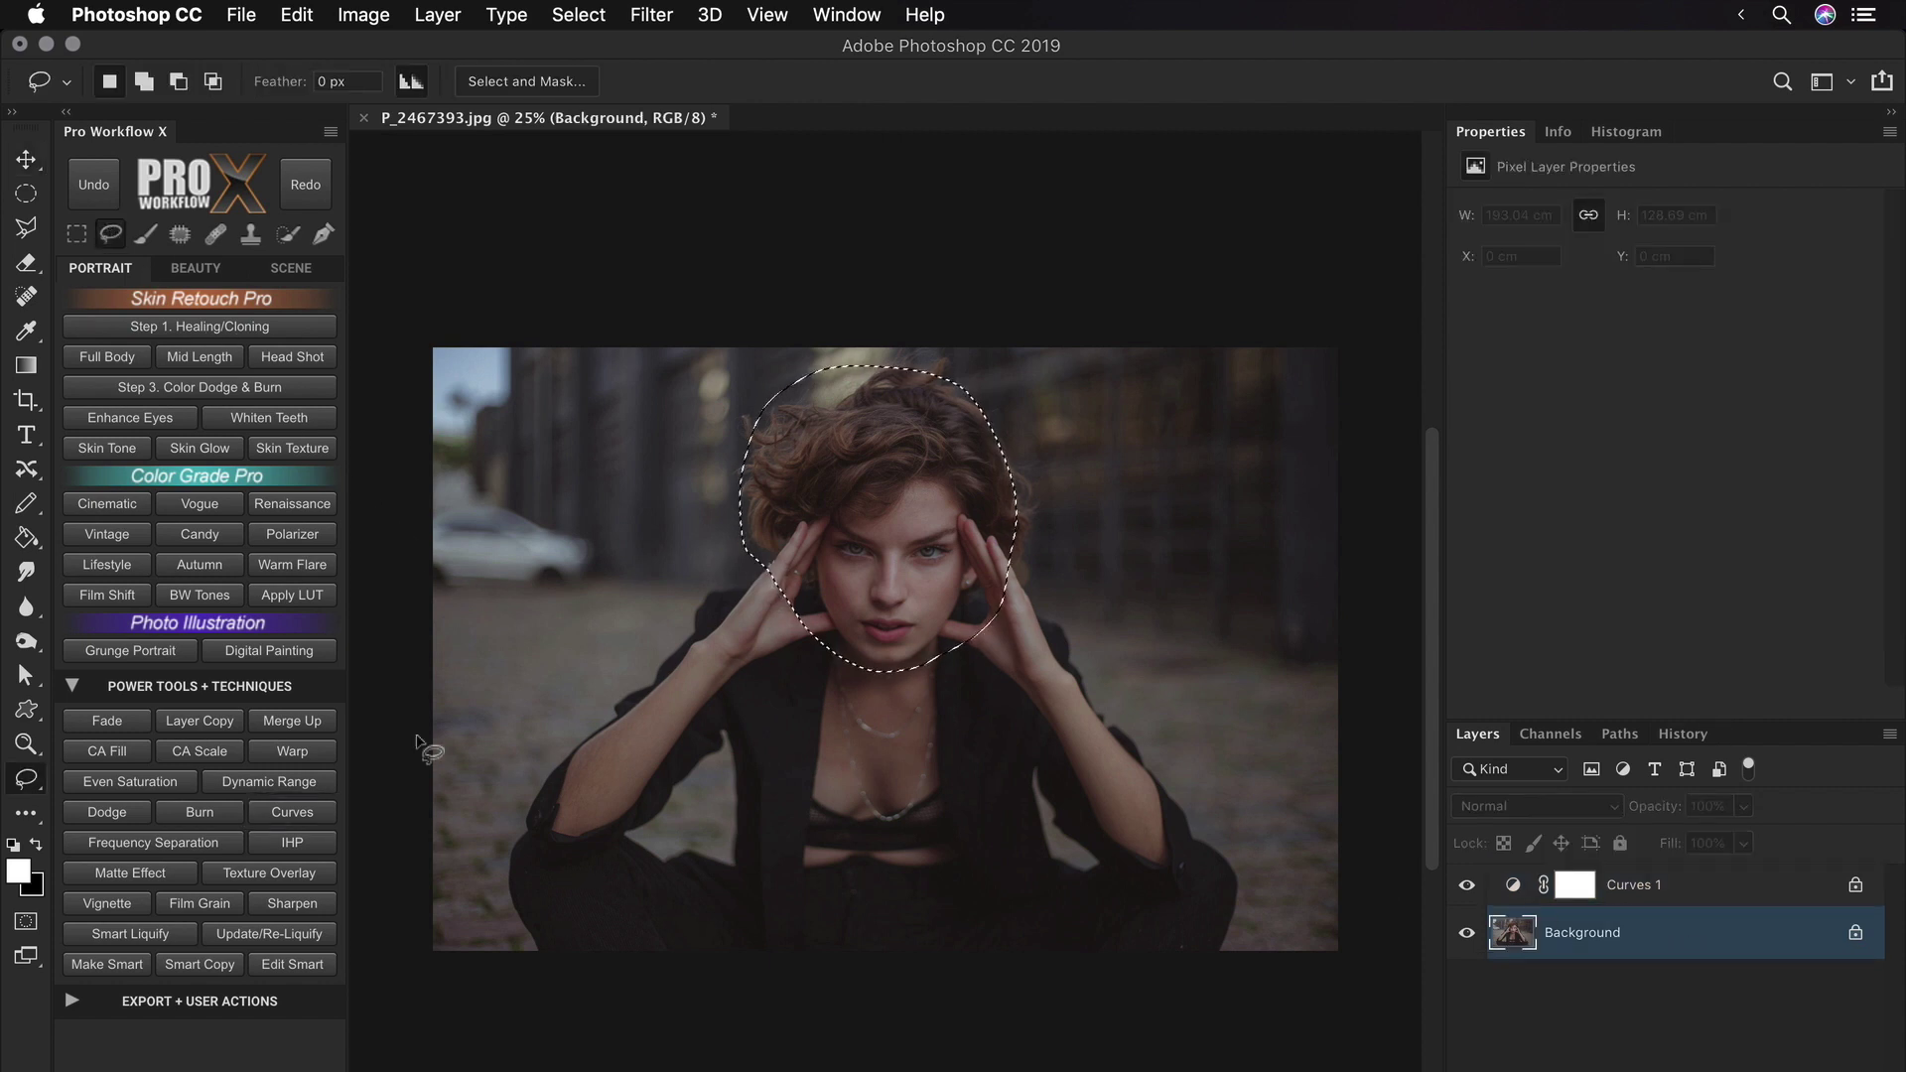
pyautogui.click(200, 721)
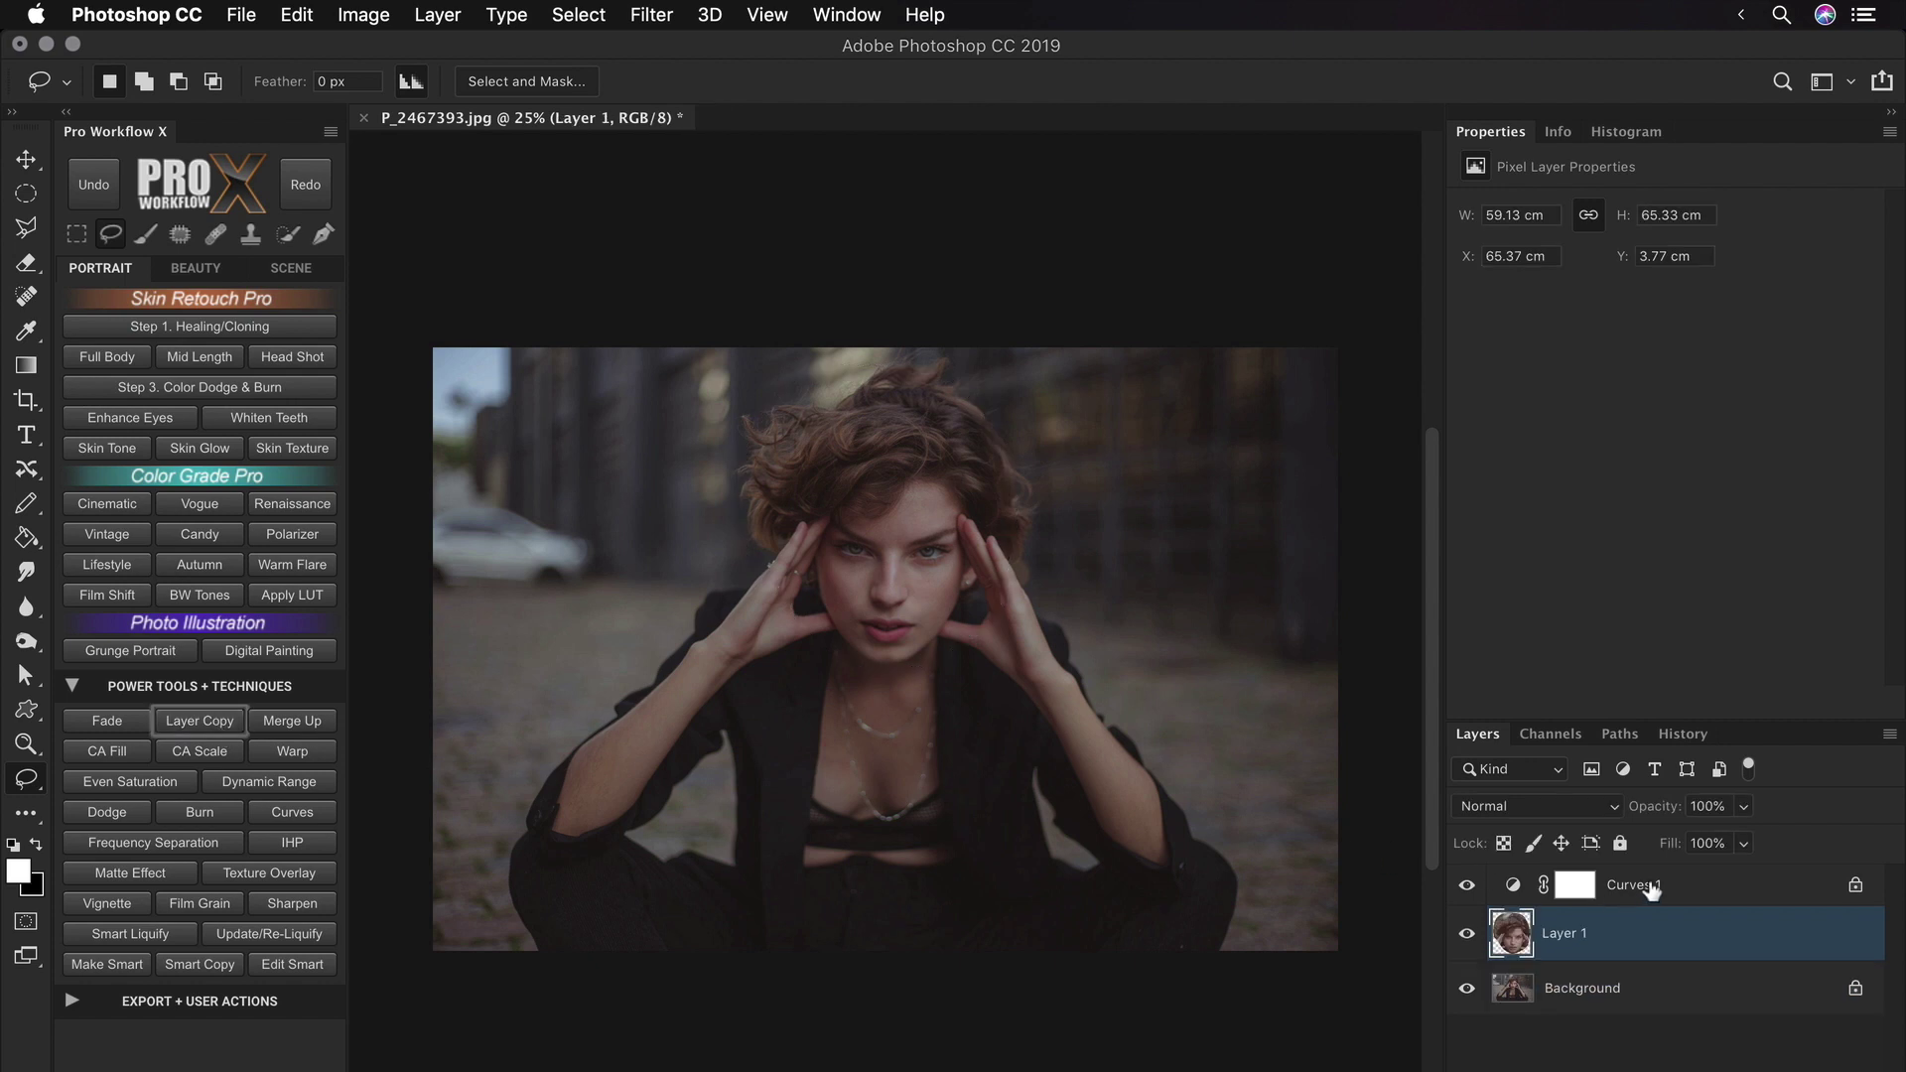
# Step: Clip the Curves 1 adjustment to the copied head layer and release the clipping again
pyautogui.click(1638, 887)
pyautogui.click(1706, 705)
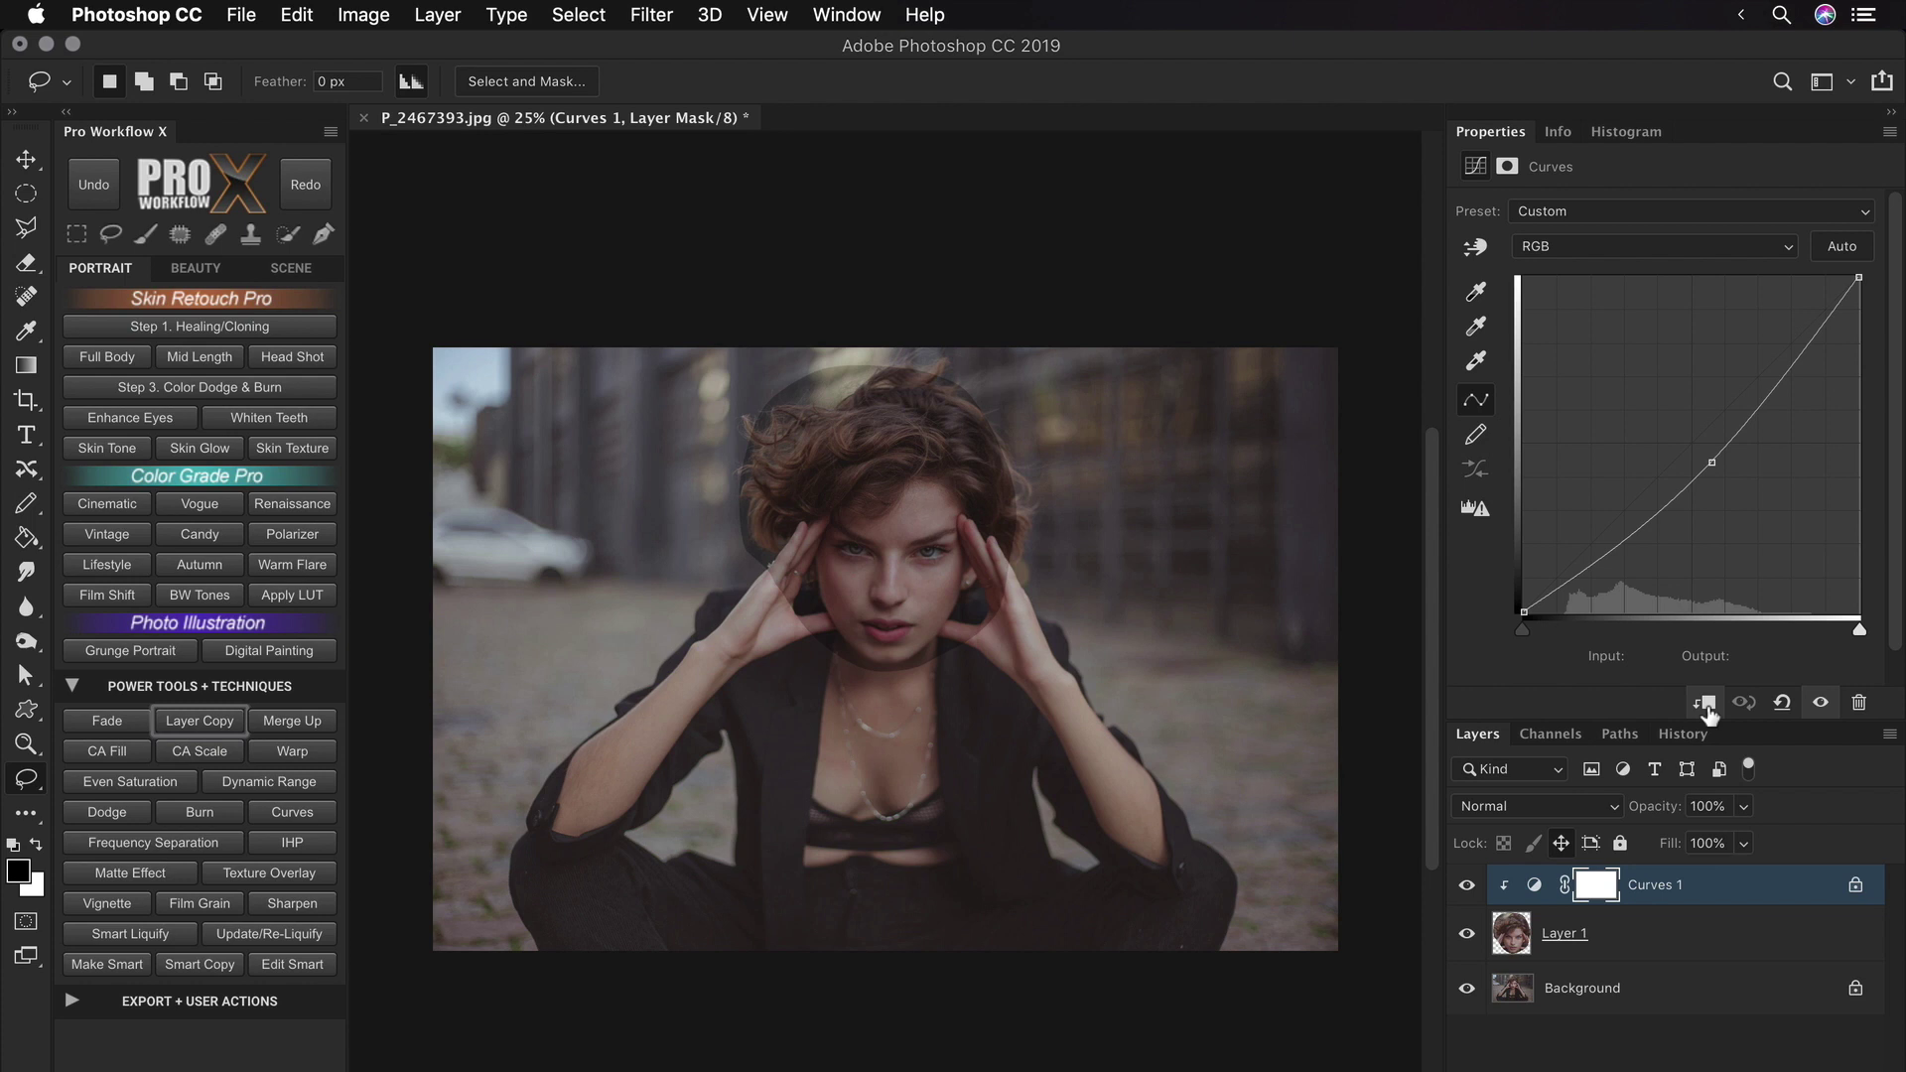
pyautogui.click(1707, 705)
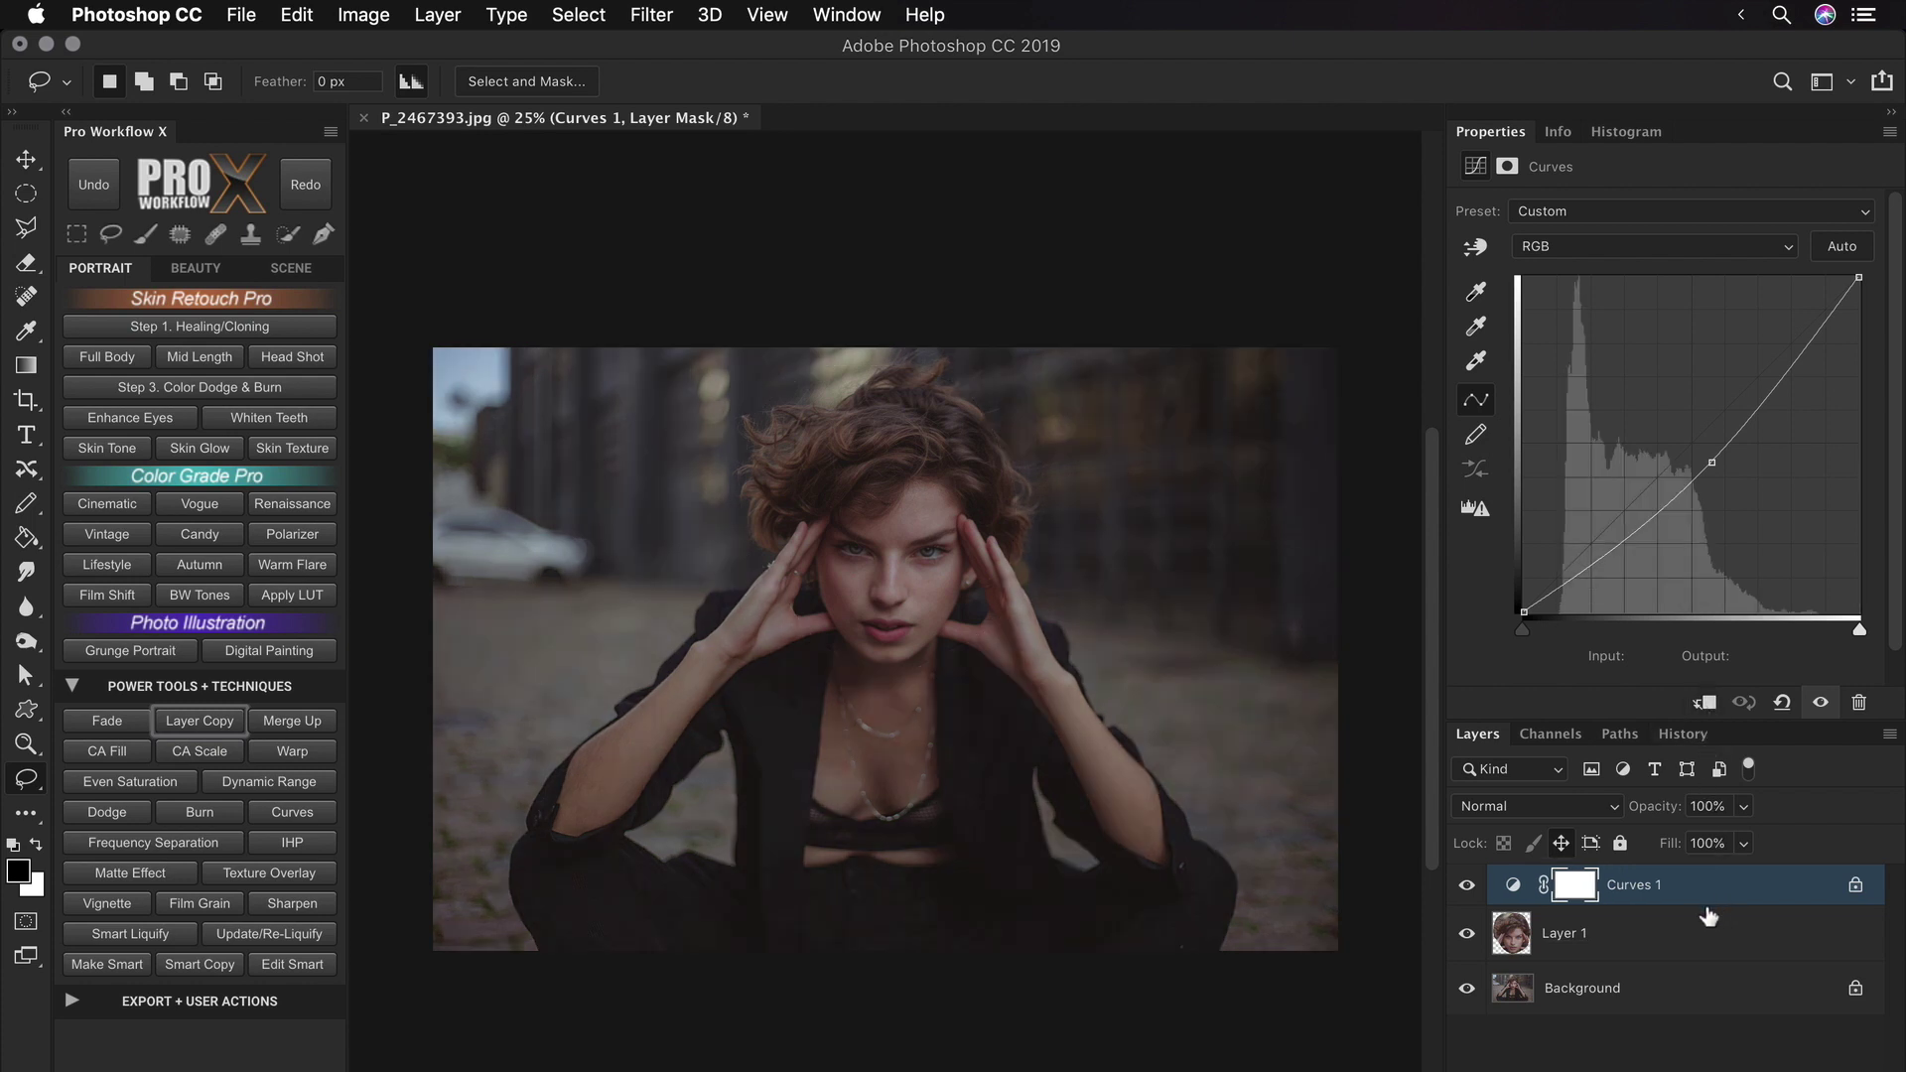
# Step: Clip the Curves 1 adjustment to Layer 1 at the boundary between the two layers, and release it
pyautogui.press('alt')
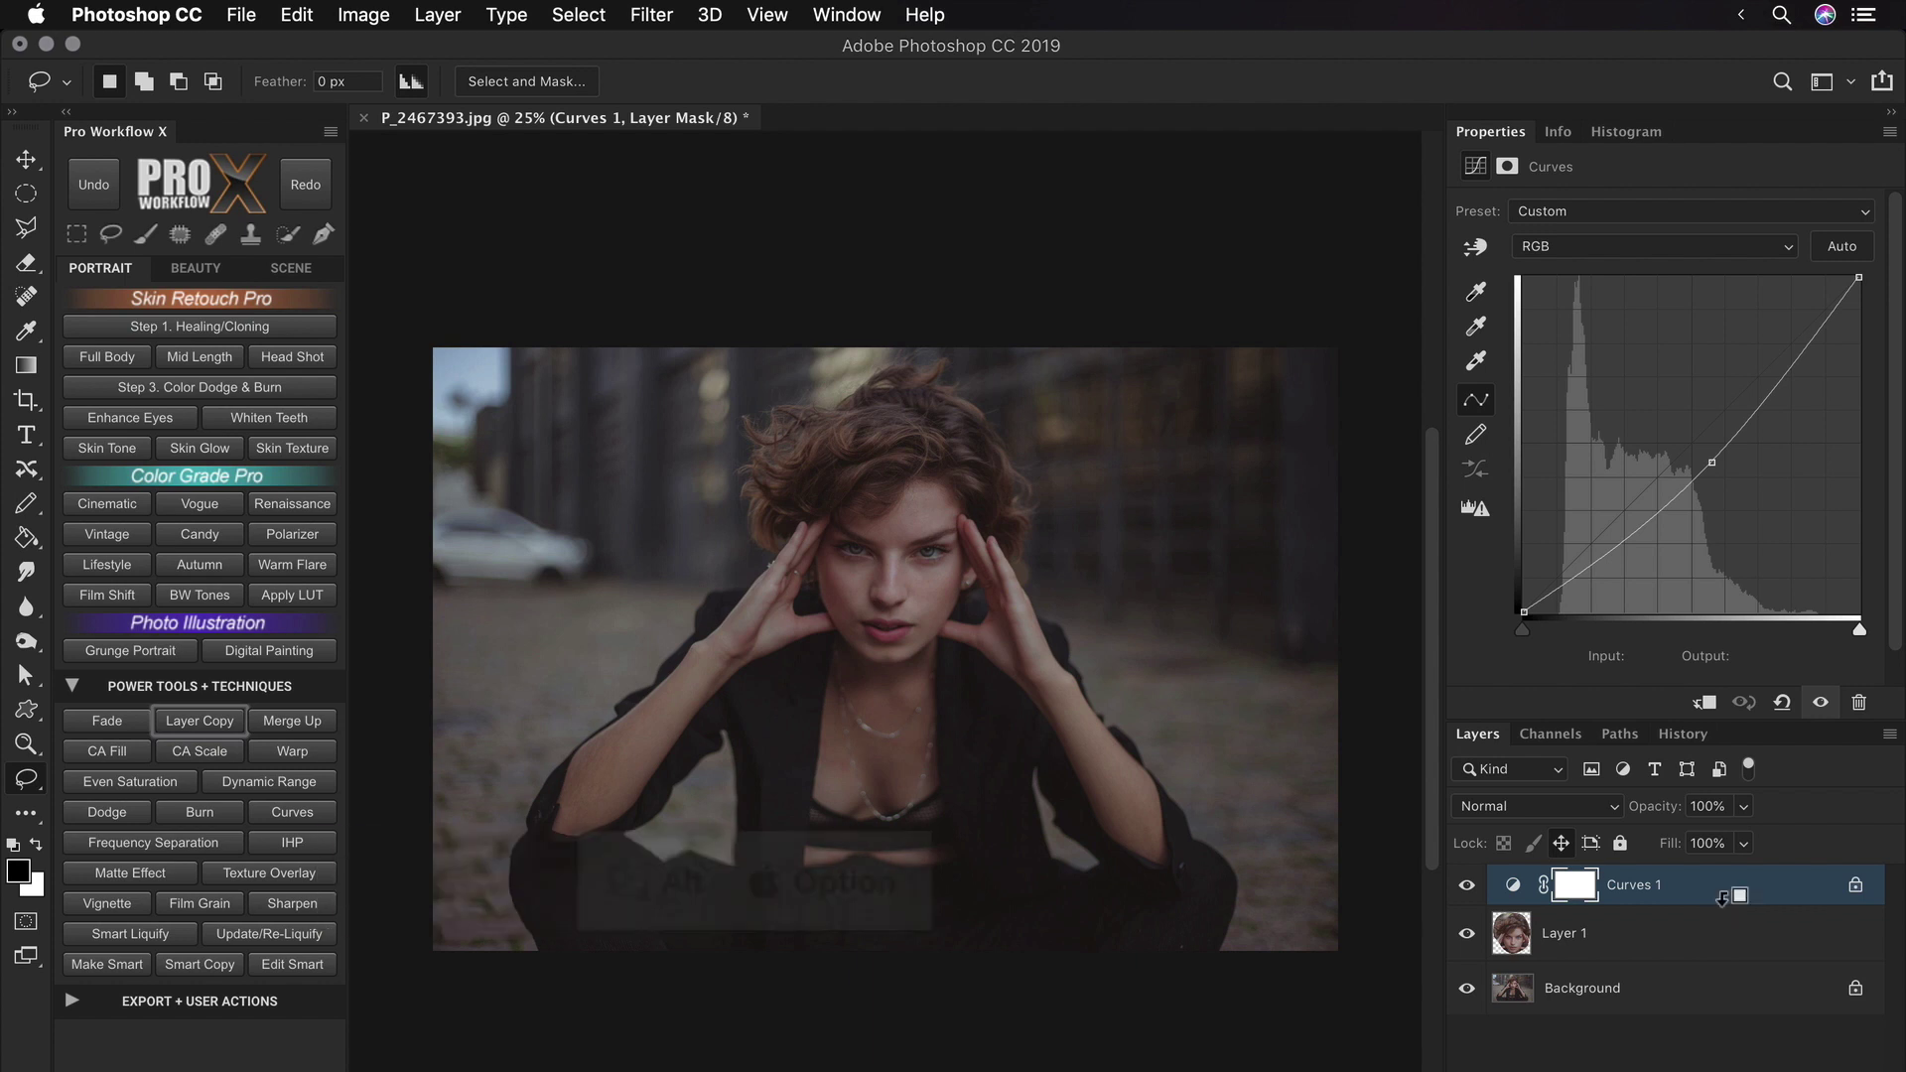
pyautogui.keyDown('alt'); pyautogui.click(1723, 896); pyautogui.keyUp('alt')
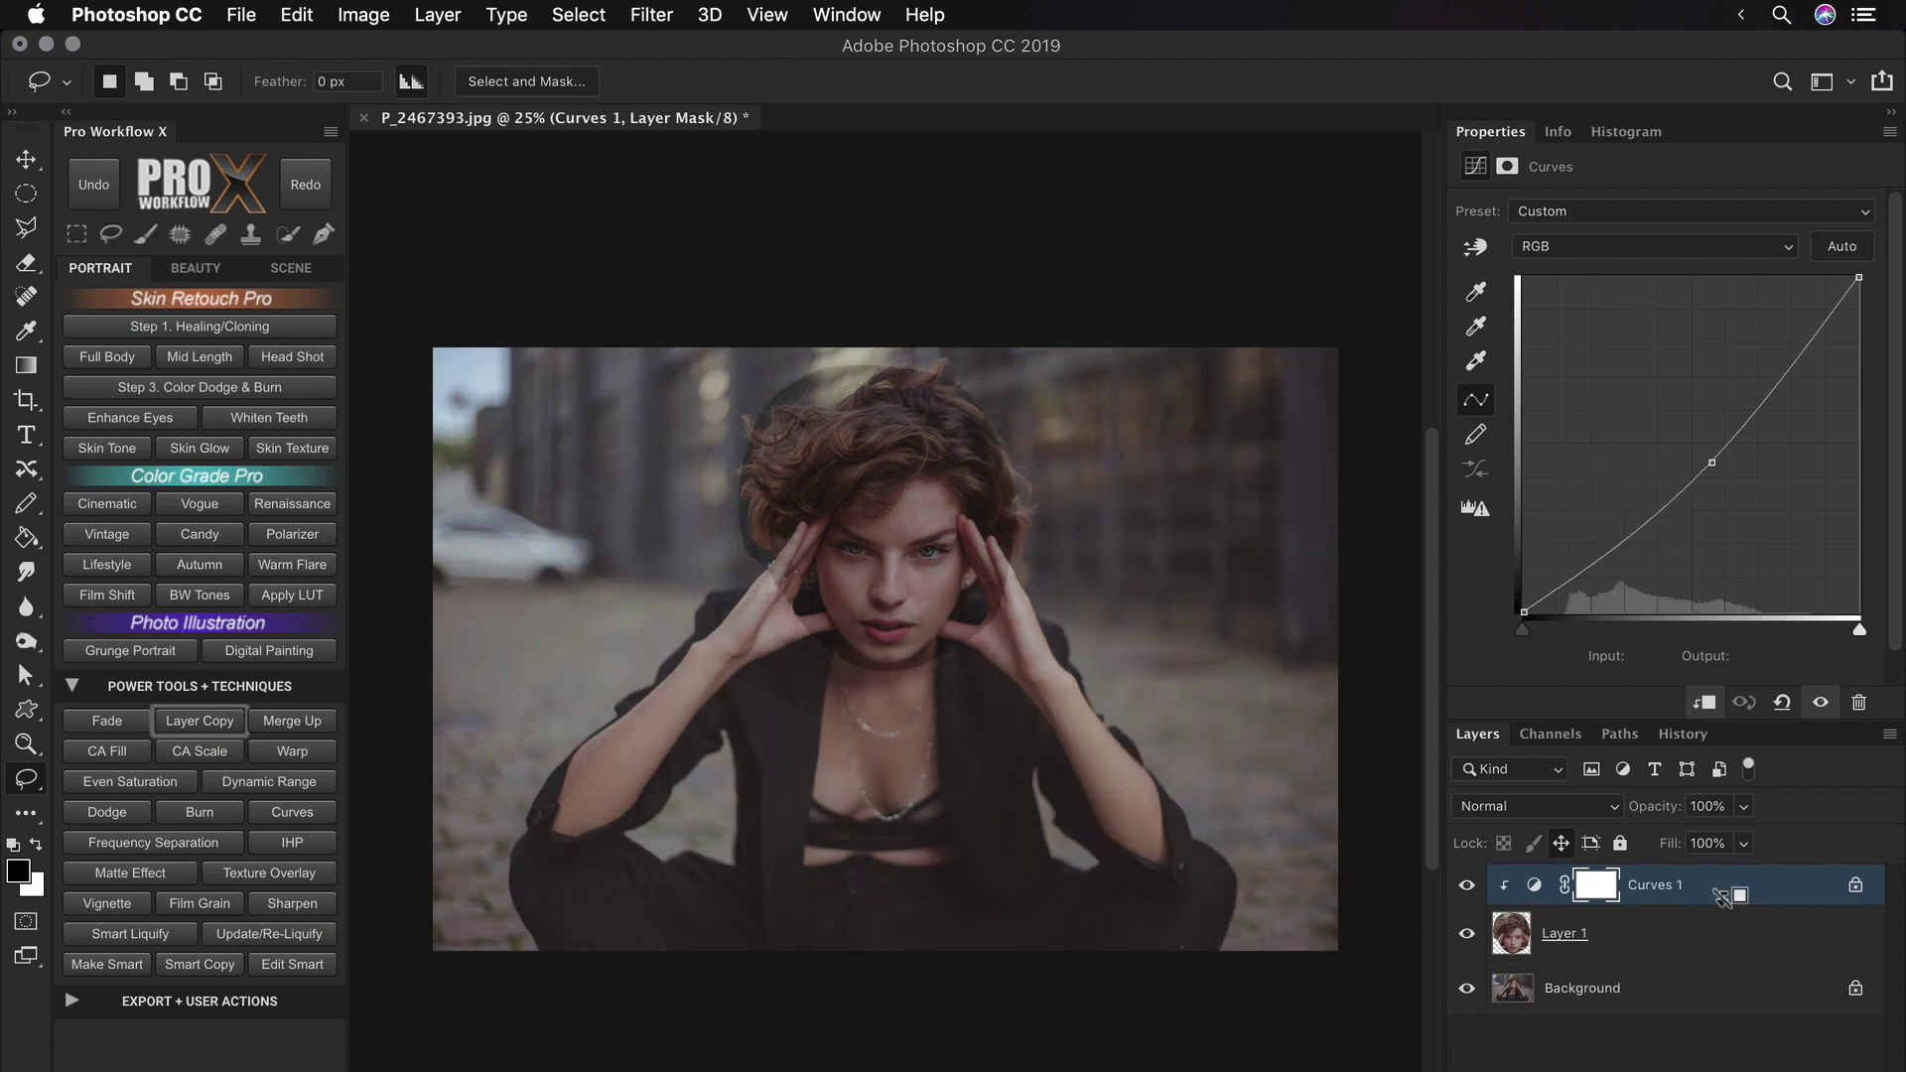
pyautogui.keyDown('alt'); pyautogui.click(1722, 896); pyautogui.keyUp('alt')
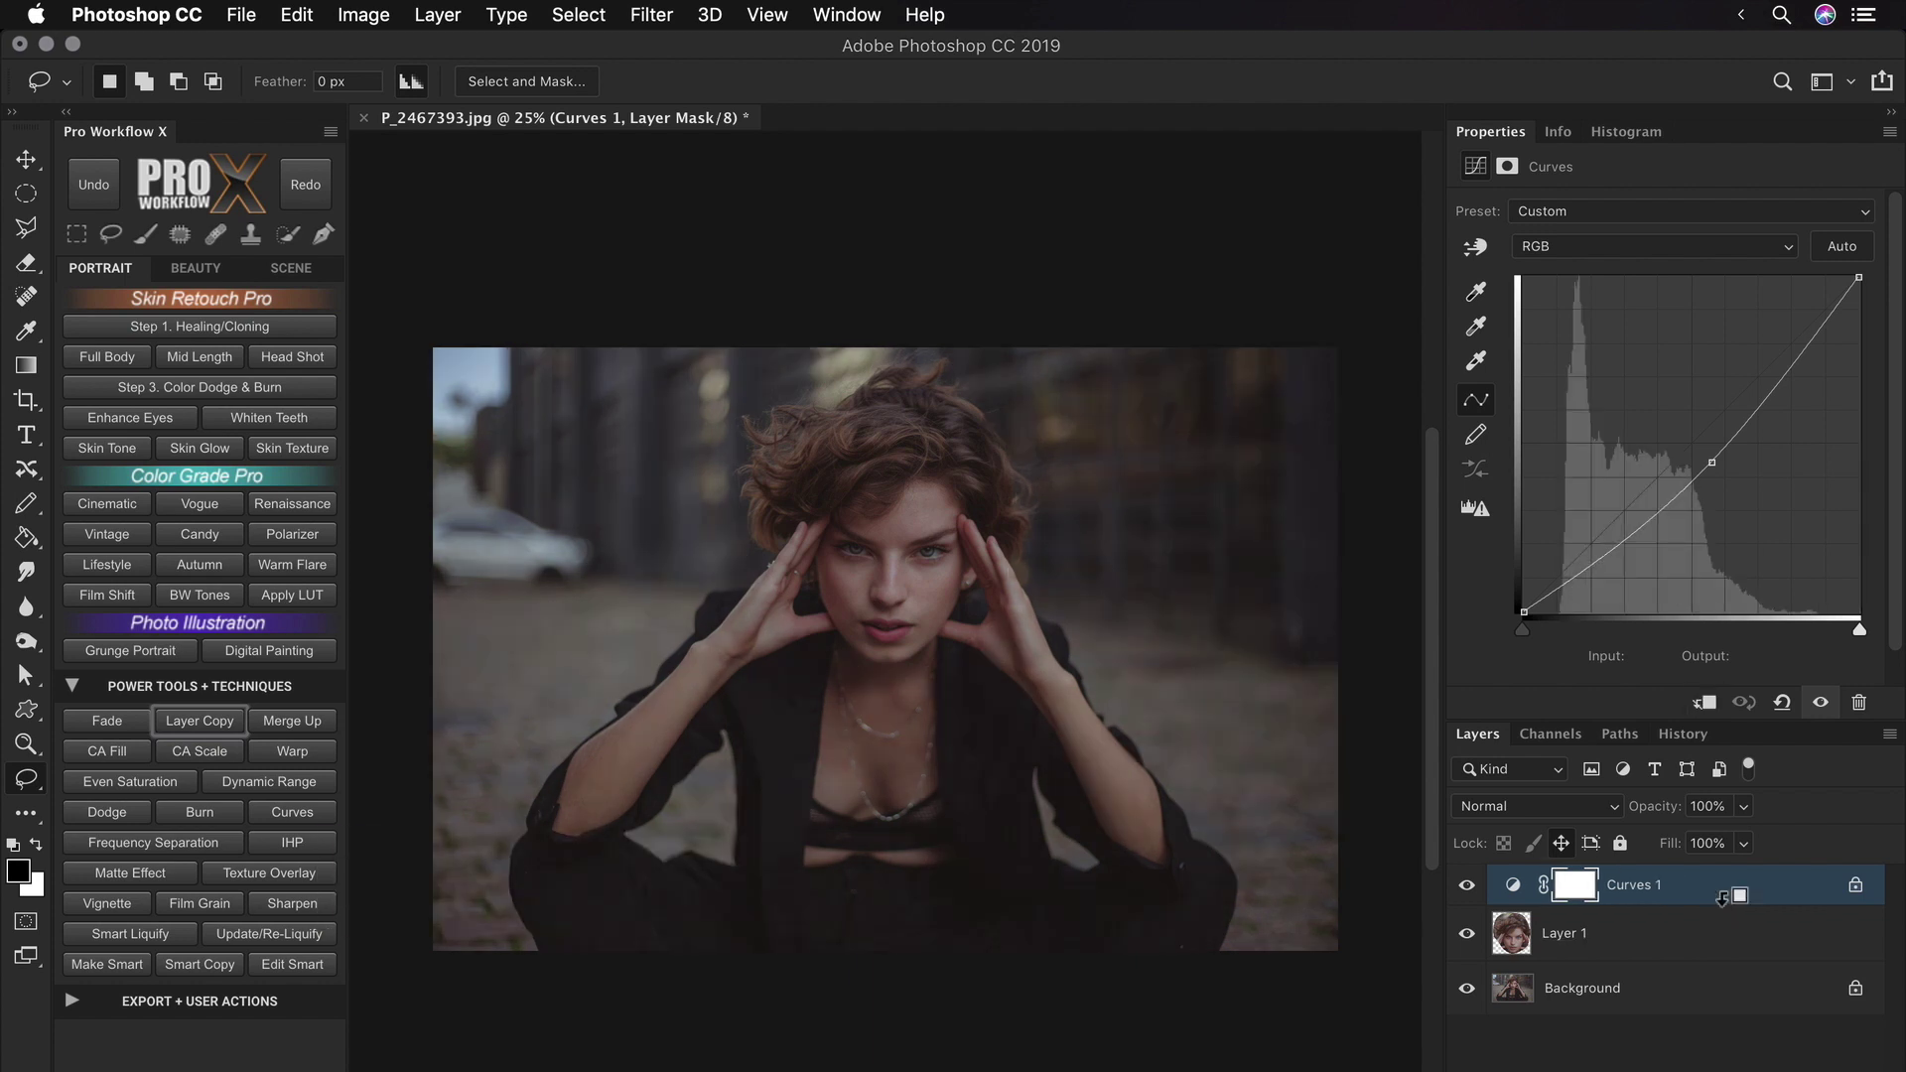
# Step: Step back through the history to before the head area was copied to its own layer
pyautogui.press('super+alt+z')
pyautogui.press('super+alt+z')
pyautogui.press('super+alt+z')
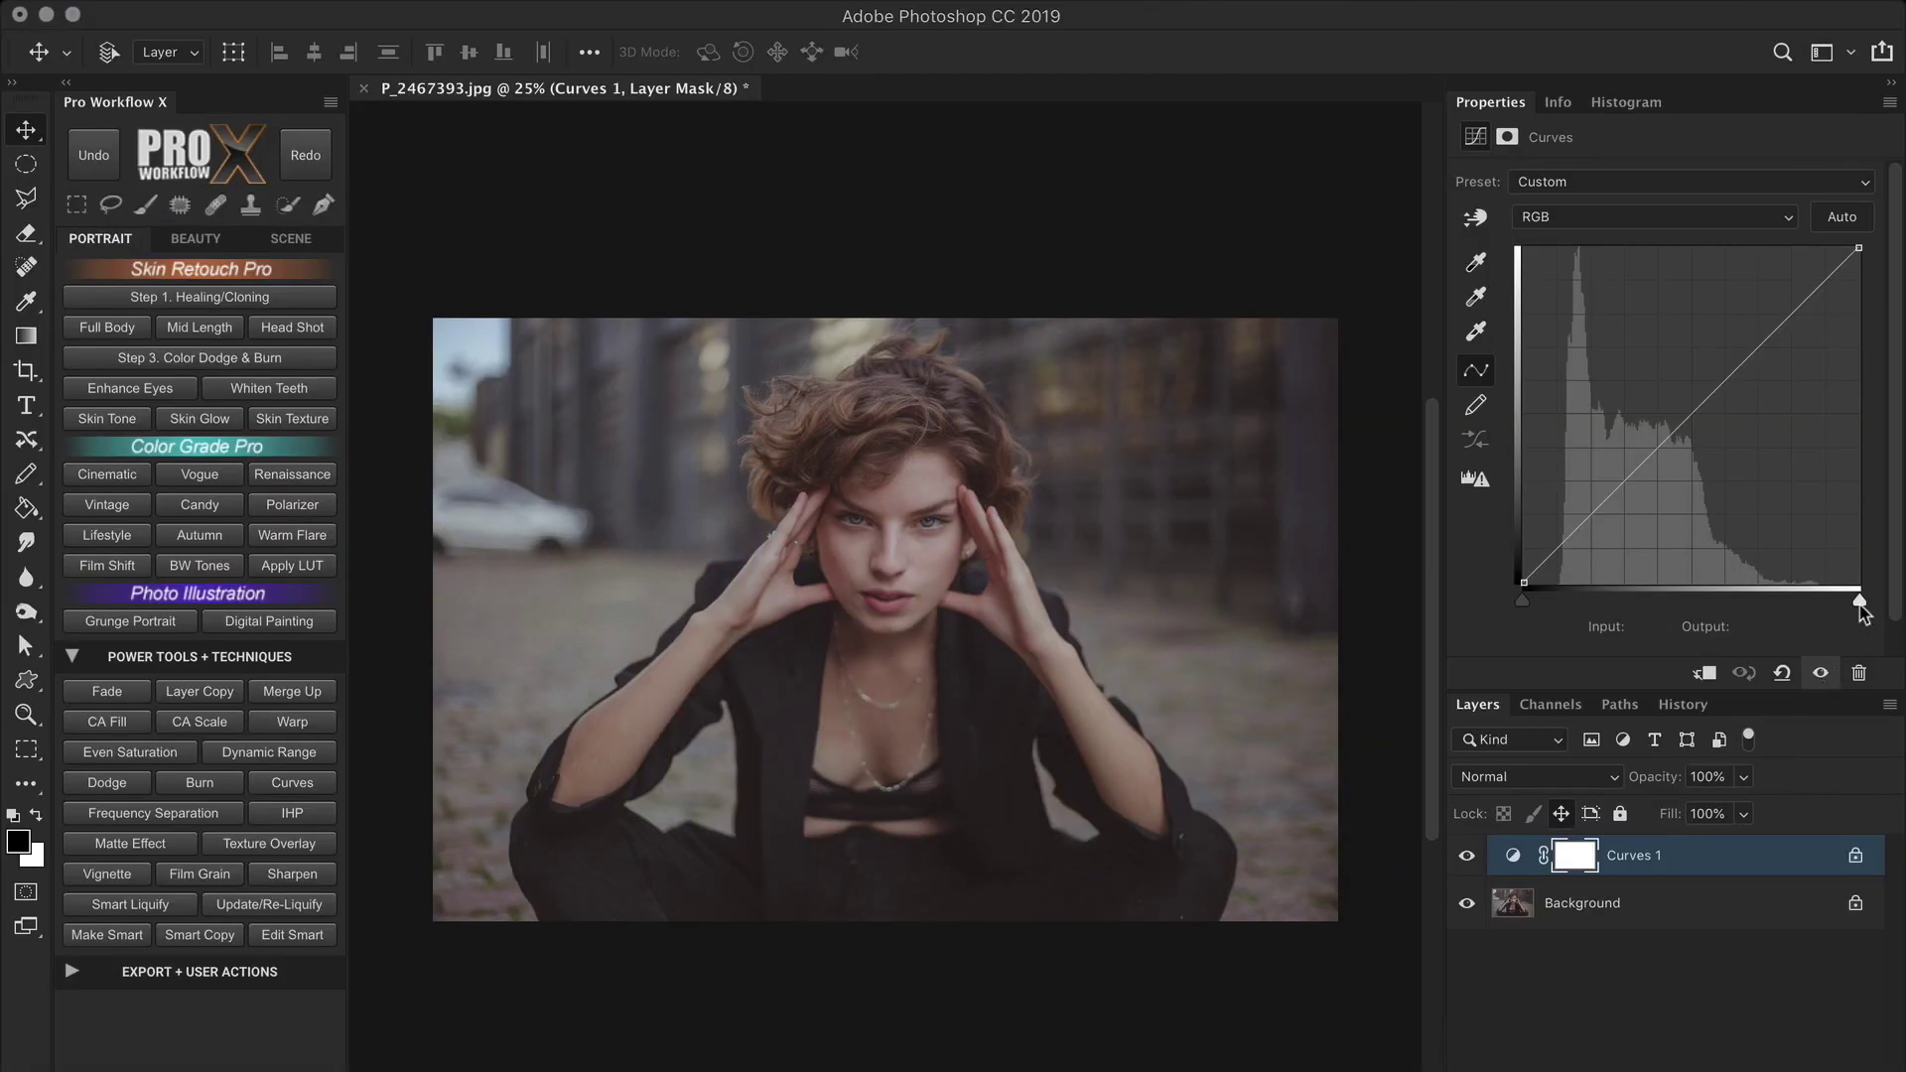
# Step: Raise contrast by moving the RGB white point inward and the black point to input 42, and reset the adjustment
pyautogui.moveTo(1857, 600); pyautogui.dragTo(1797, 603)
pyautogui.moveTo(1522, 601); pyautogui.dragTo(1580, 607)
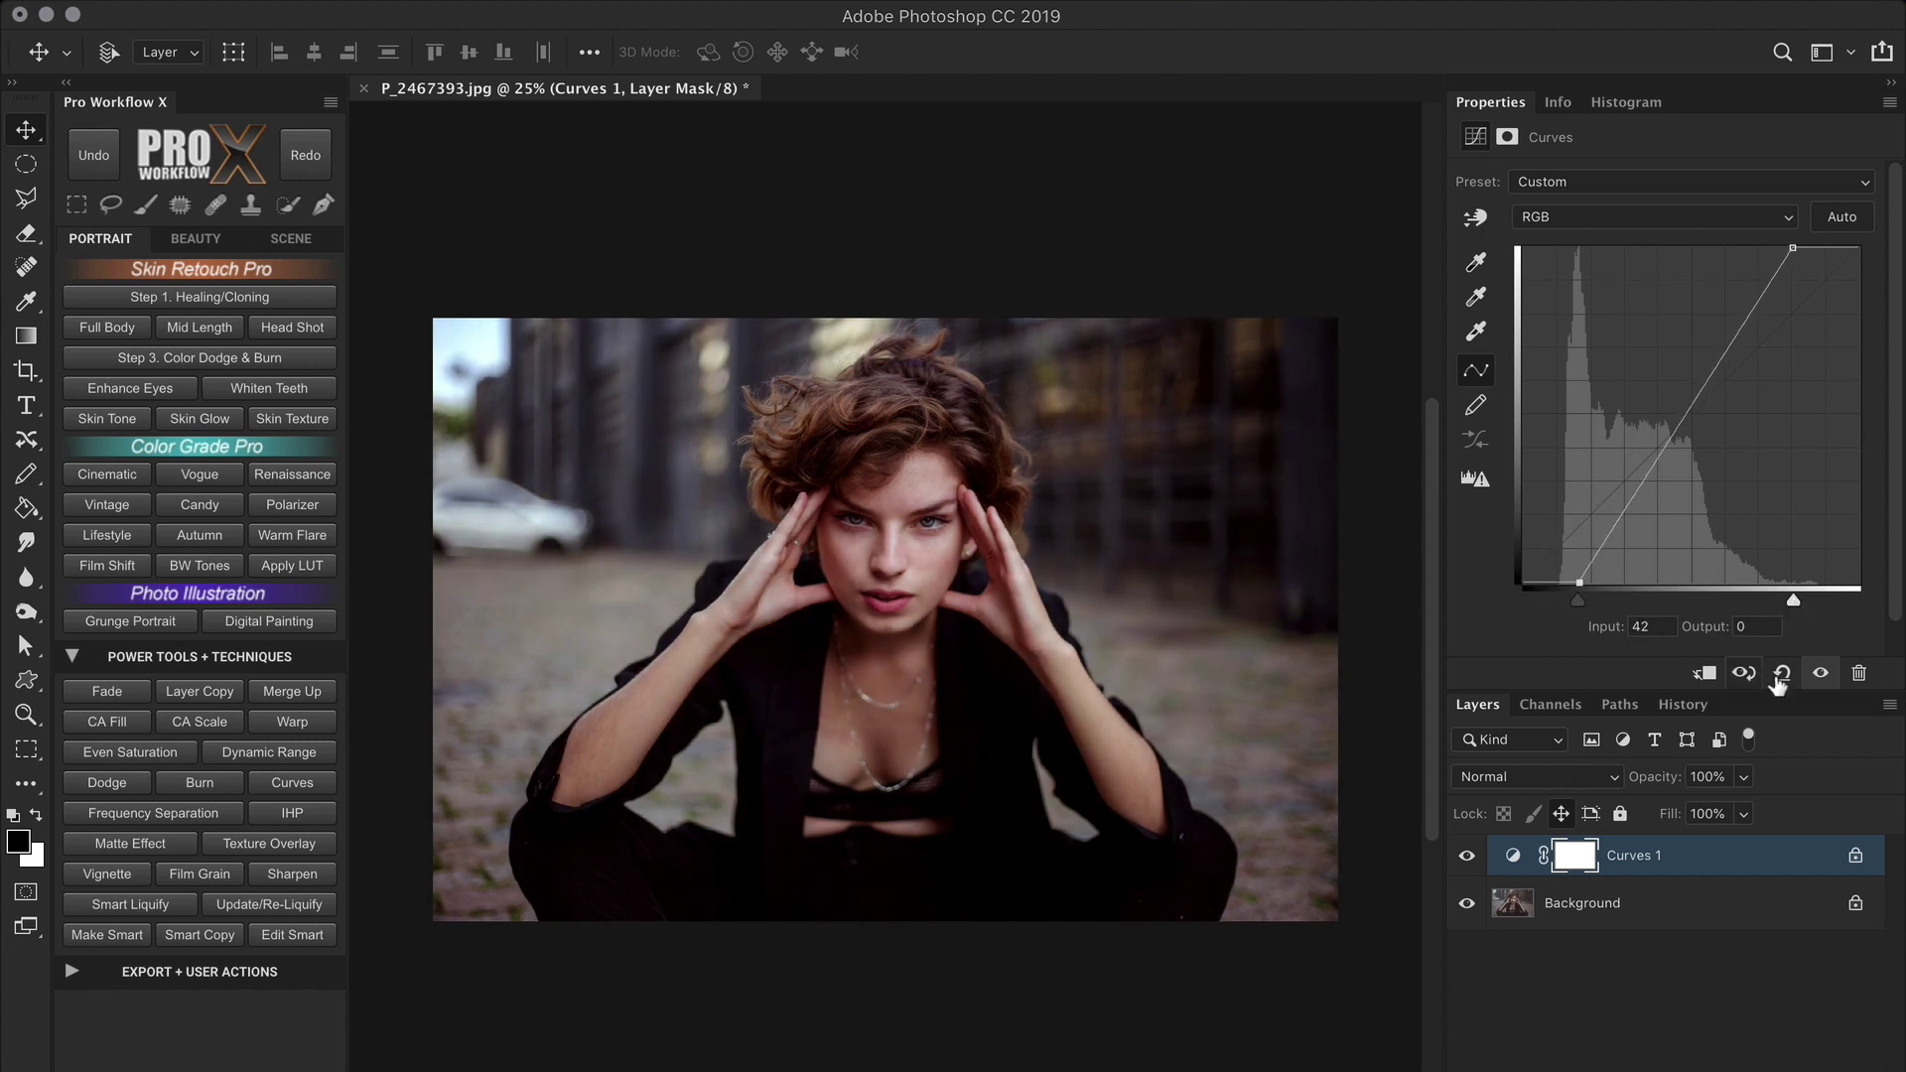
pyautogui.click(1782, 674)
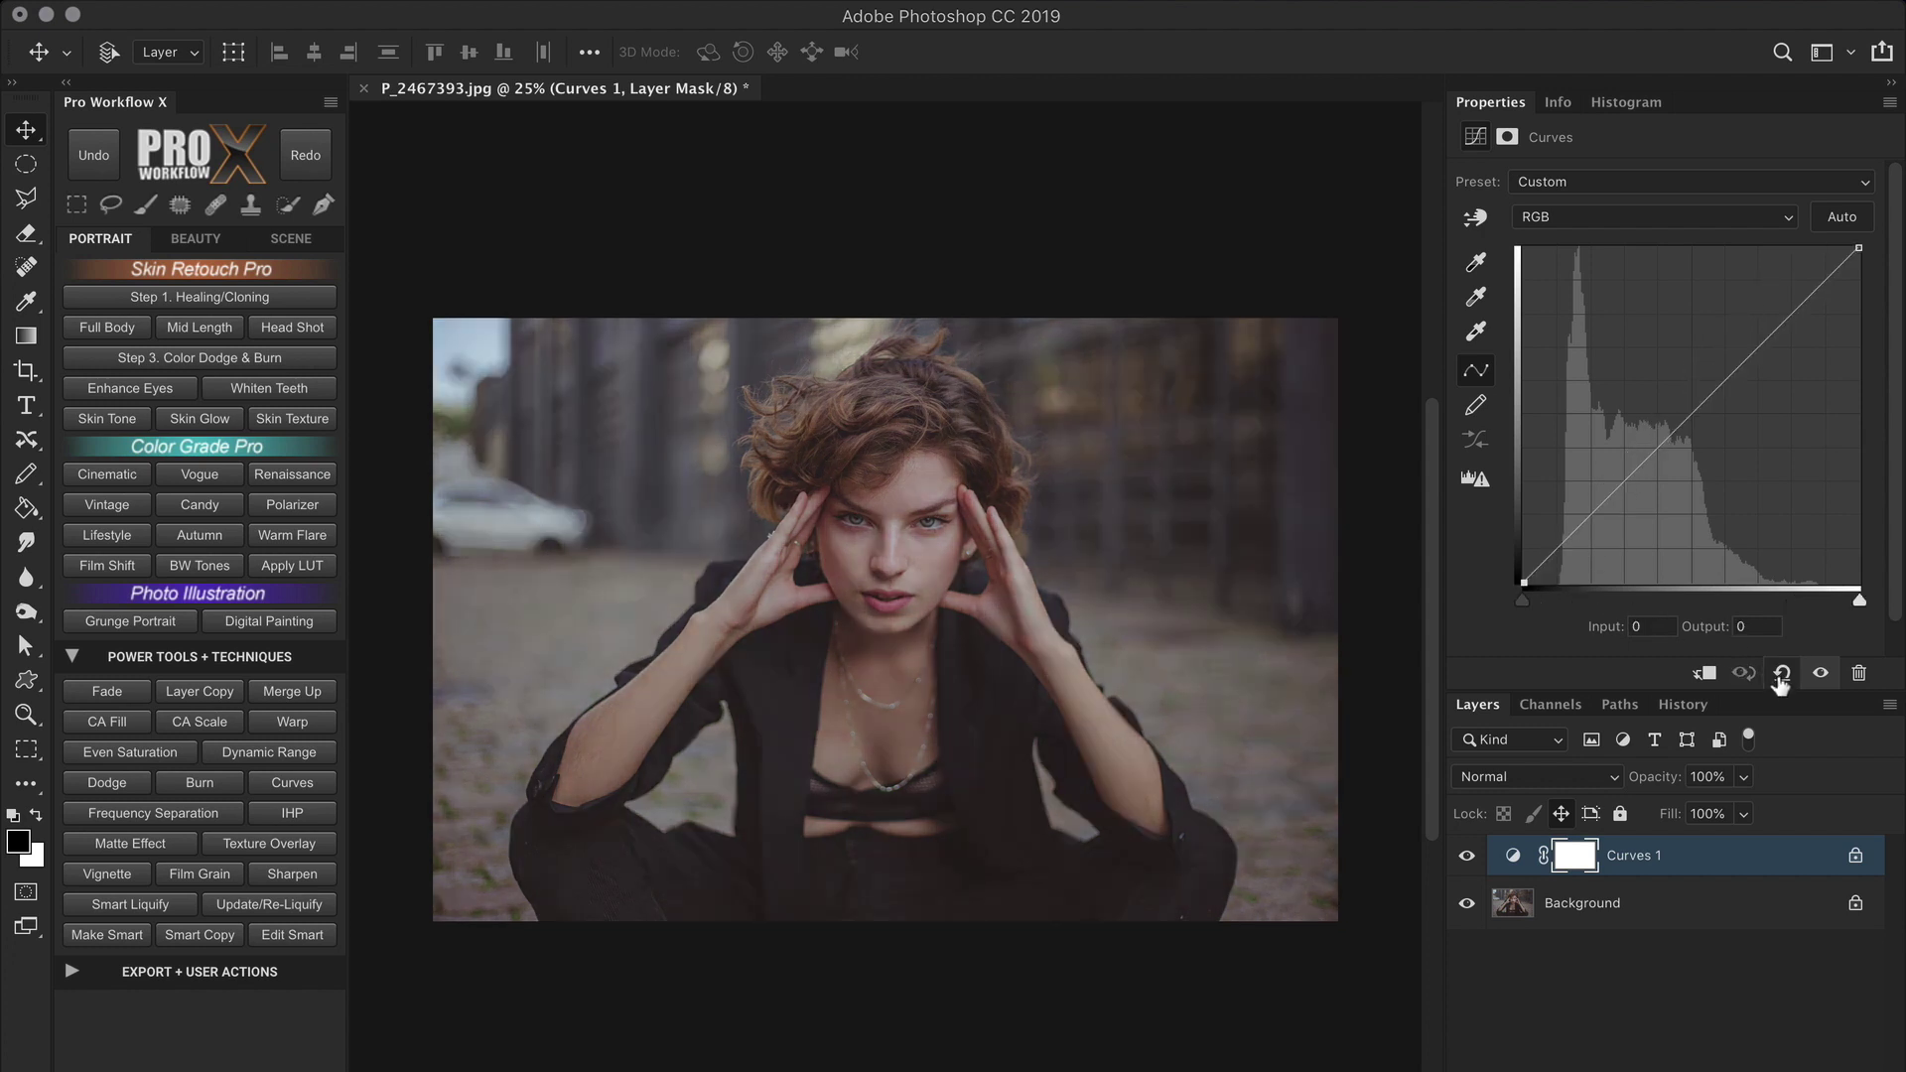
# Step: Add a shadow point to the RGB curve at input 65, output 49, and nudge it up and down in single steps
pyautogui.click(1610, 492)
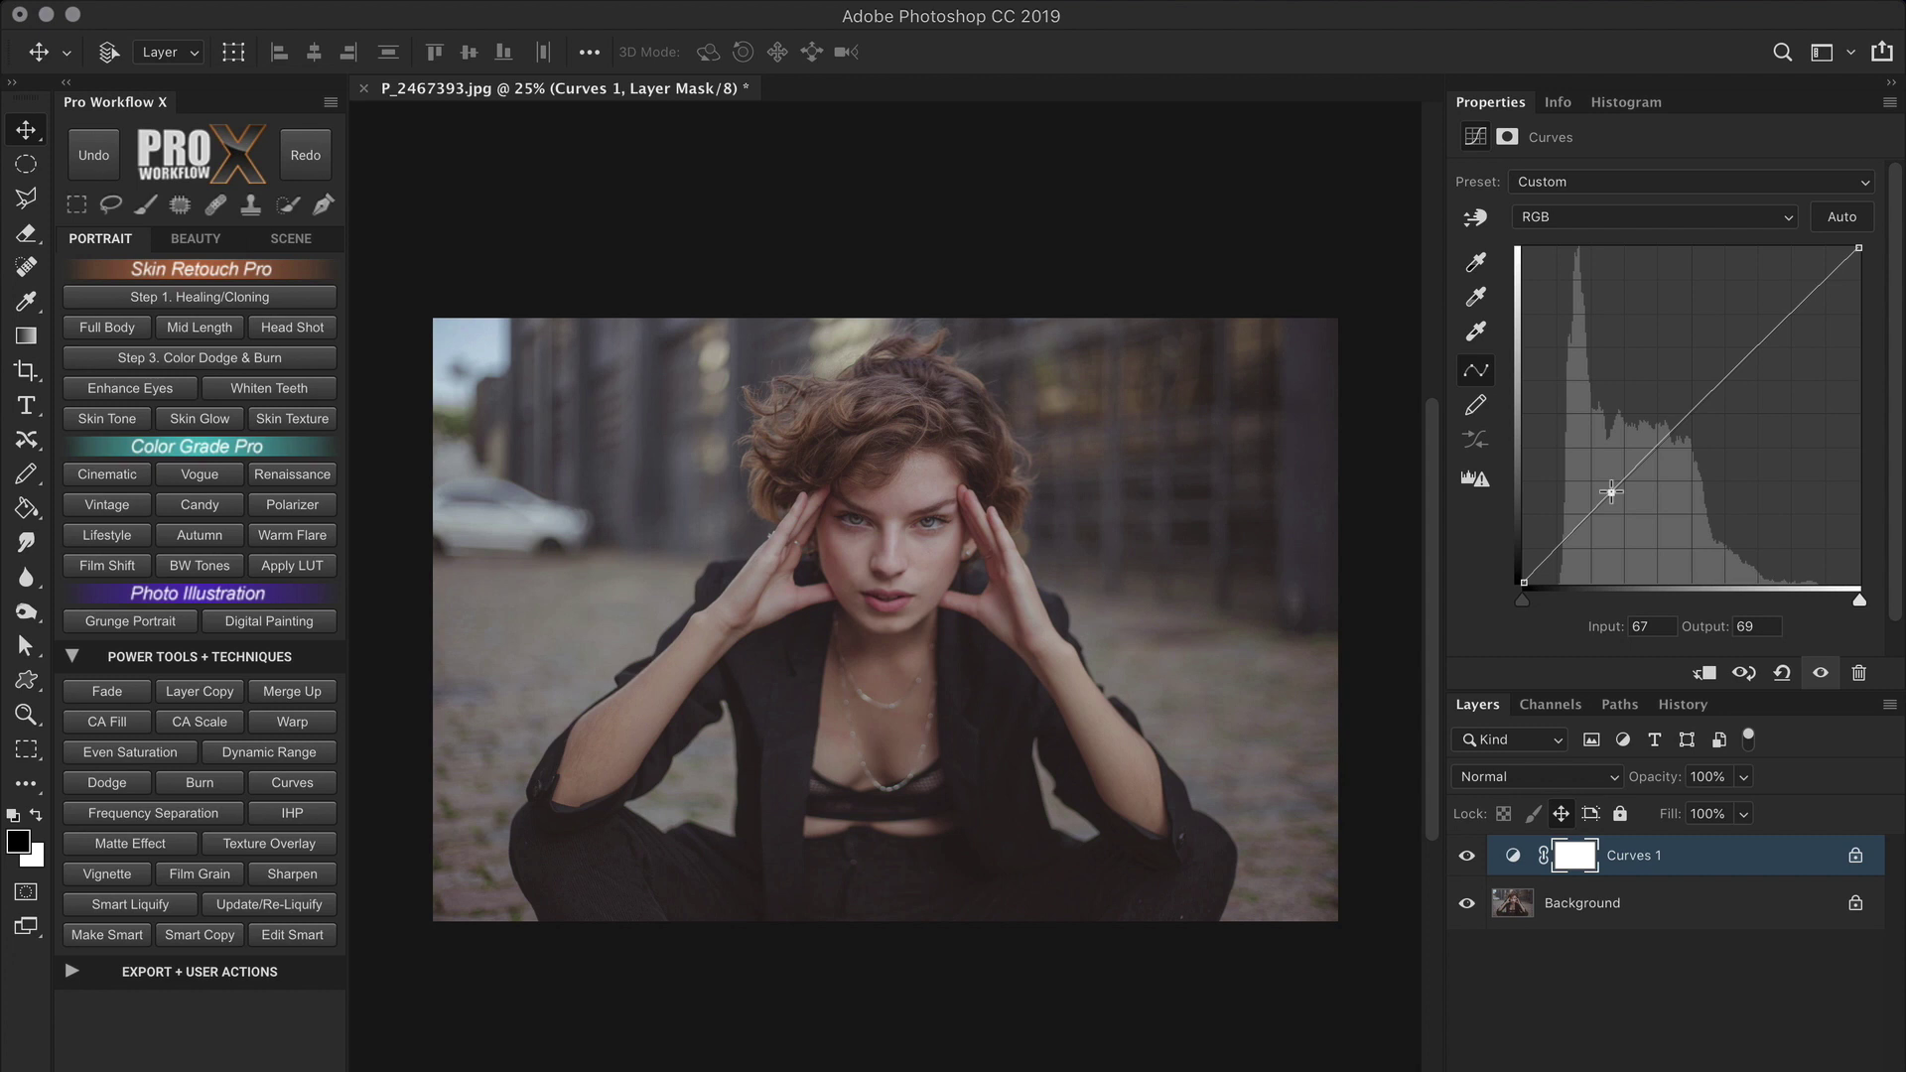
pyautogui.moveTo(1610, 493); pyautogui.dragTo(1608, 518)
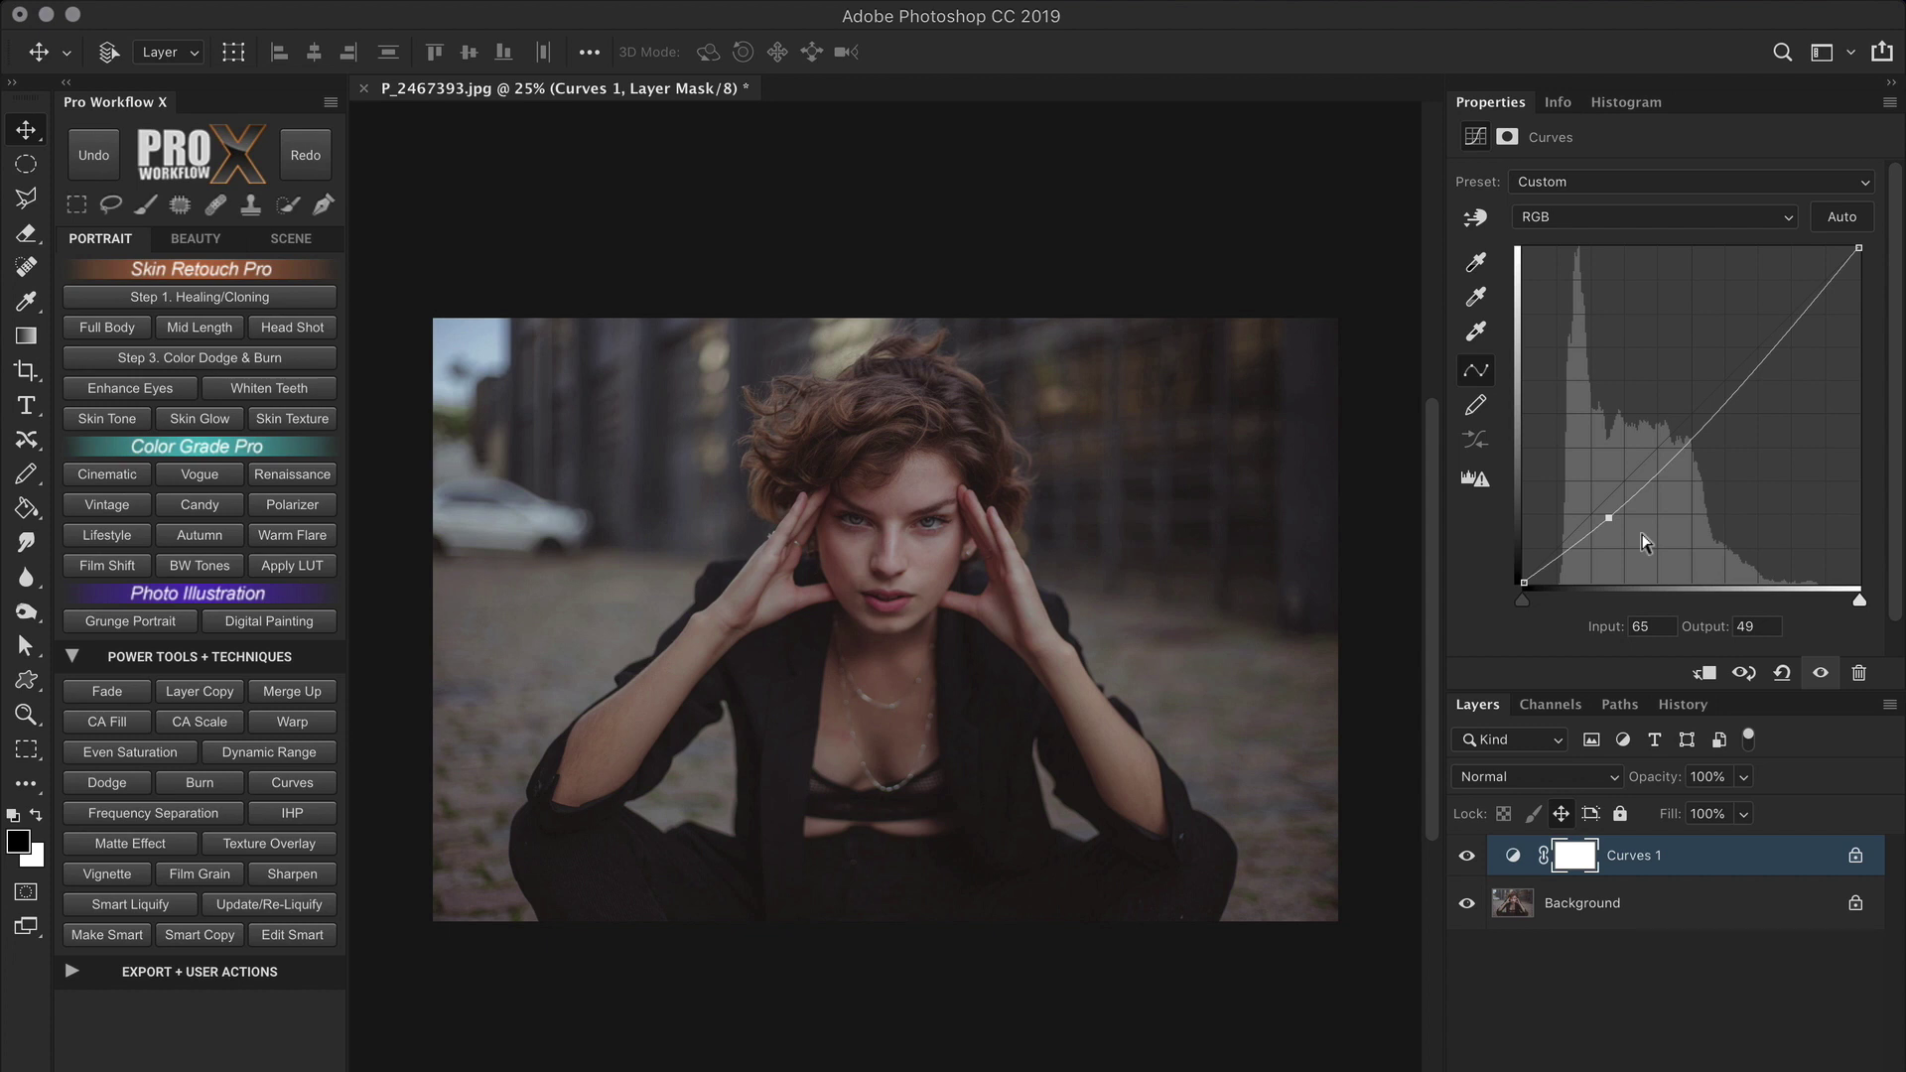
pyautogui.press('Up')
pyautogui.press('Up')
pyautogui.press('Up')
pyautogui.press('Up')
pyautogui.press('Up')
pyautogui.press('Up')
pyautogui.press('Up')
pyautogui.press('Up')
pyautogui.press('Up')
pyautogui.press('Up')
pyautogui.press('Up')
pyautogui.press('Up')
pyautogui.press('Up')
pyautogui.press('Down')
pyautogui.press('Down')
pyautogui.press('Down')
pyautogui.press('Down')
pyautogui.press('Down')
pyautogui.press('Down')
pyautogui.press('Down')
pyautogui.press('Down')
pyautogui.press('Down')
pyautogui.press('Down')
pyautogui.press('Down')
pyautogui.press('Down')
pyautogui.press('Down')
pyautogui.press('Down')
# Step: Nudge the shadow point up to output 88 and down to output 28 in large increments
pyautogui.hotkey('shift', 'Up')
pyautogui.hotkey('shift', 'Up')
pyautogui.hotkey('shift', 'Up')
pyautogui.hotkey('shift', 'Up')
pyautogui.hotkey('shift', 'Up')
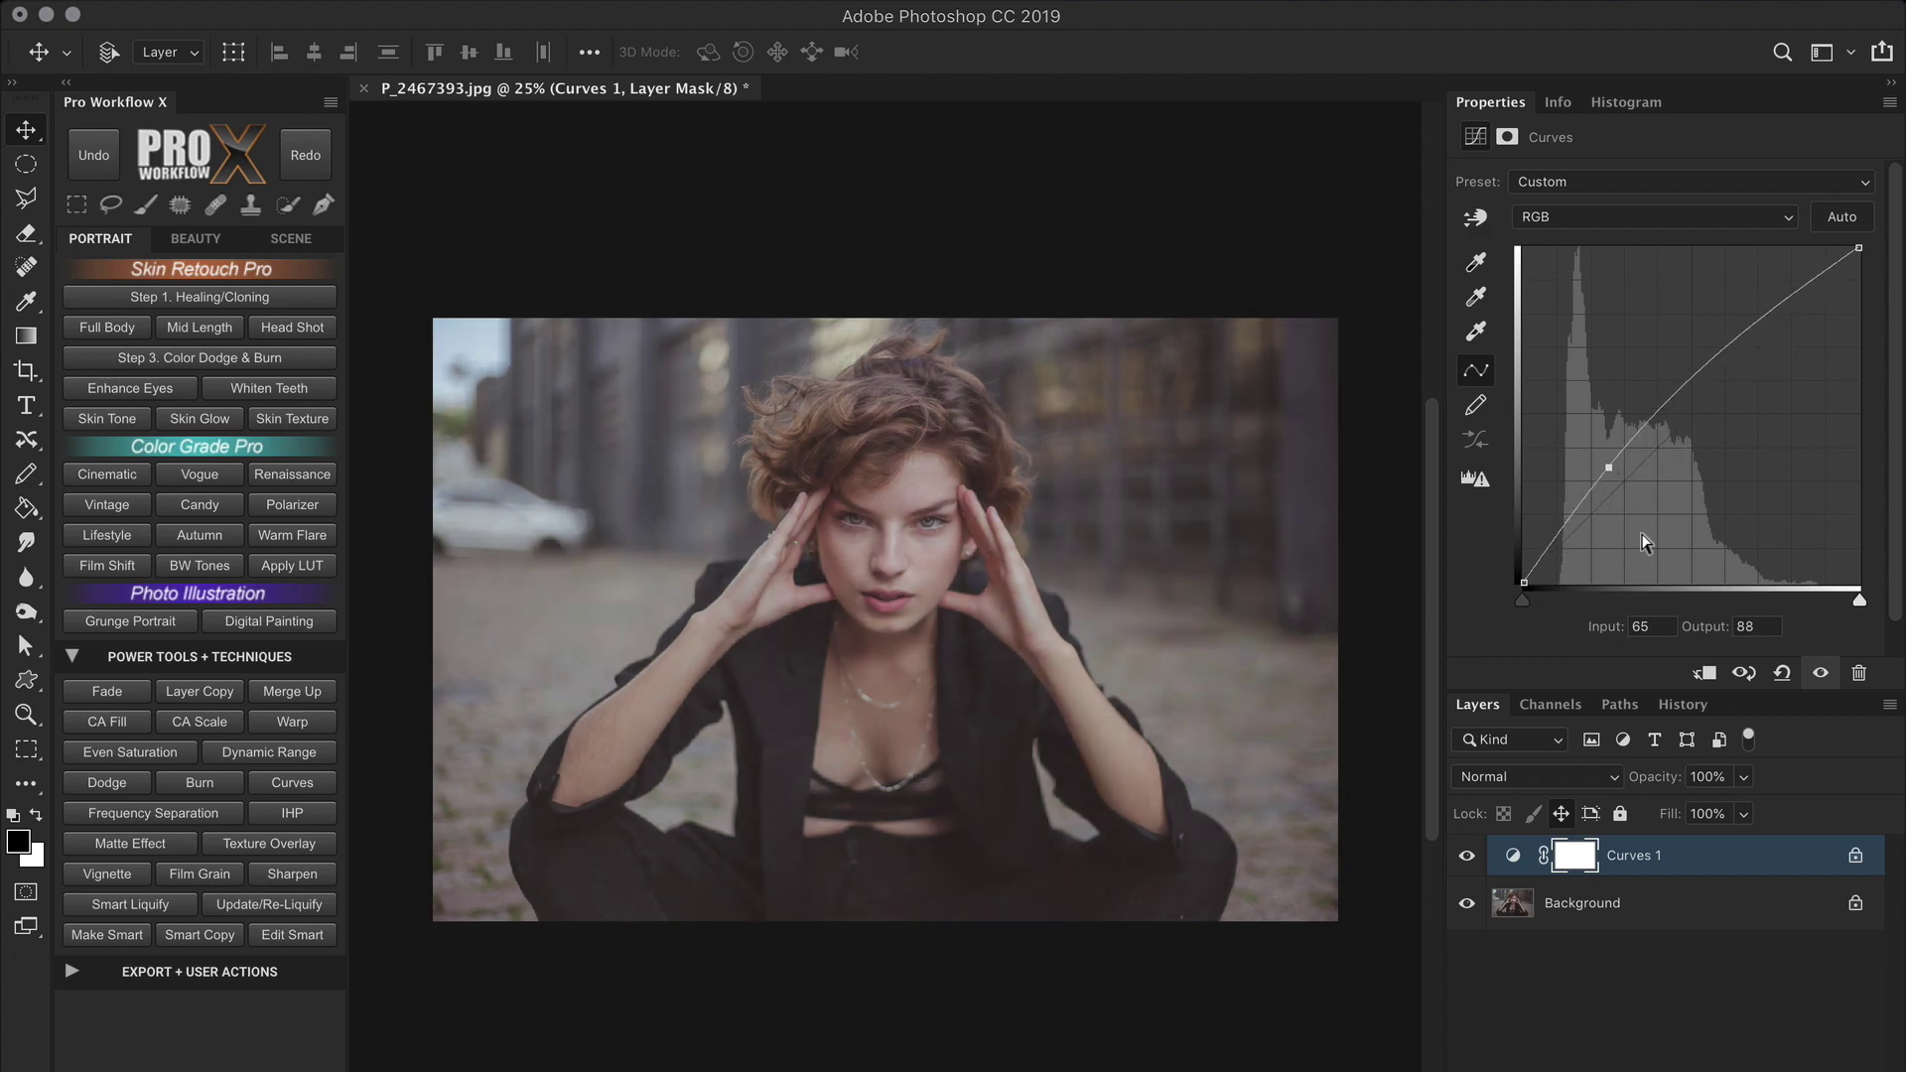
pyautogui.hotkey('shift', 'Down')
pyautogui.hotkey('shift', 'Down')
pyautogui.hotkey('shift', 'Down')
pyautogui.hotkey('shift', 'Down')
pyautogui.hotkey('shift', 'Down')
pyautogui.hotkey('shift', 'Down')
pyautogui.hotkey('shift', 'Down')
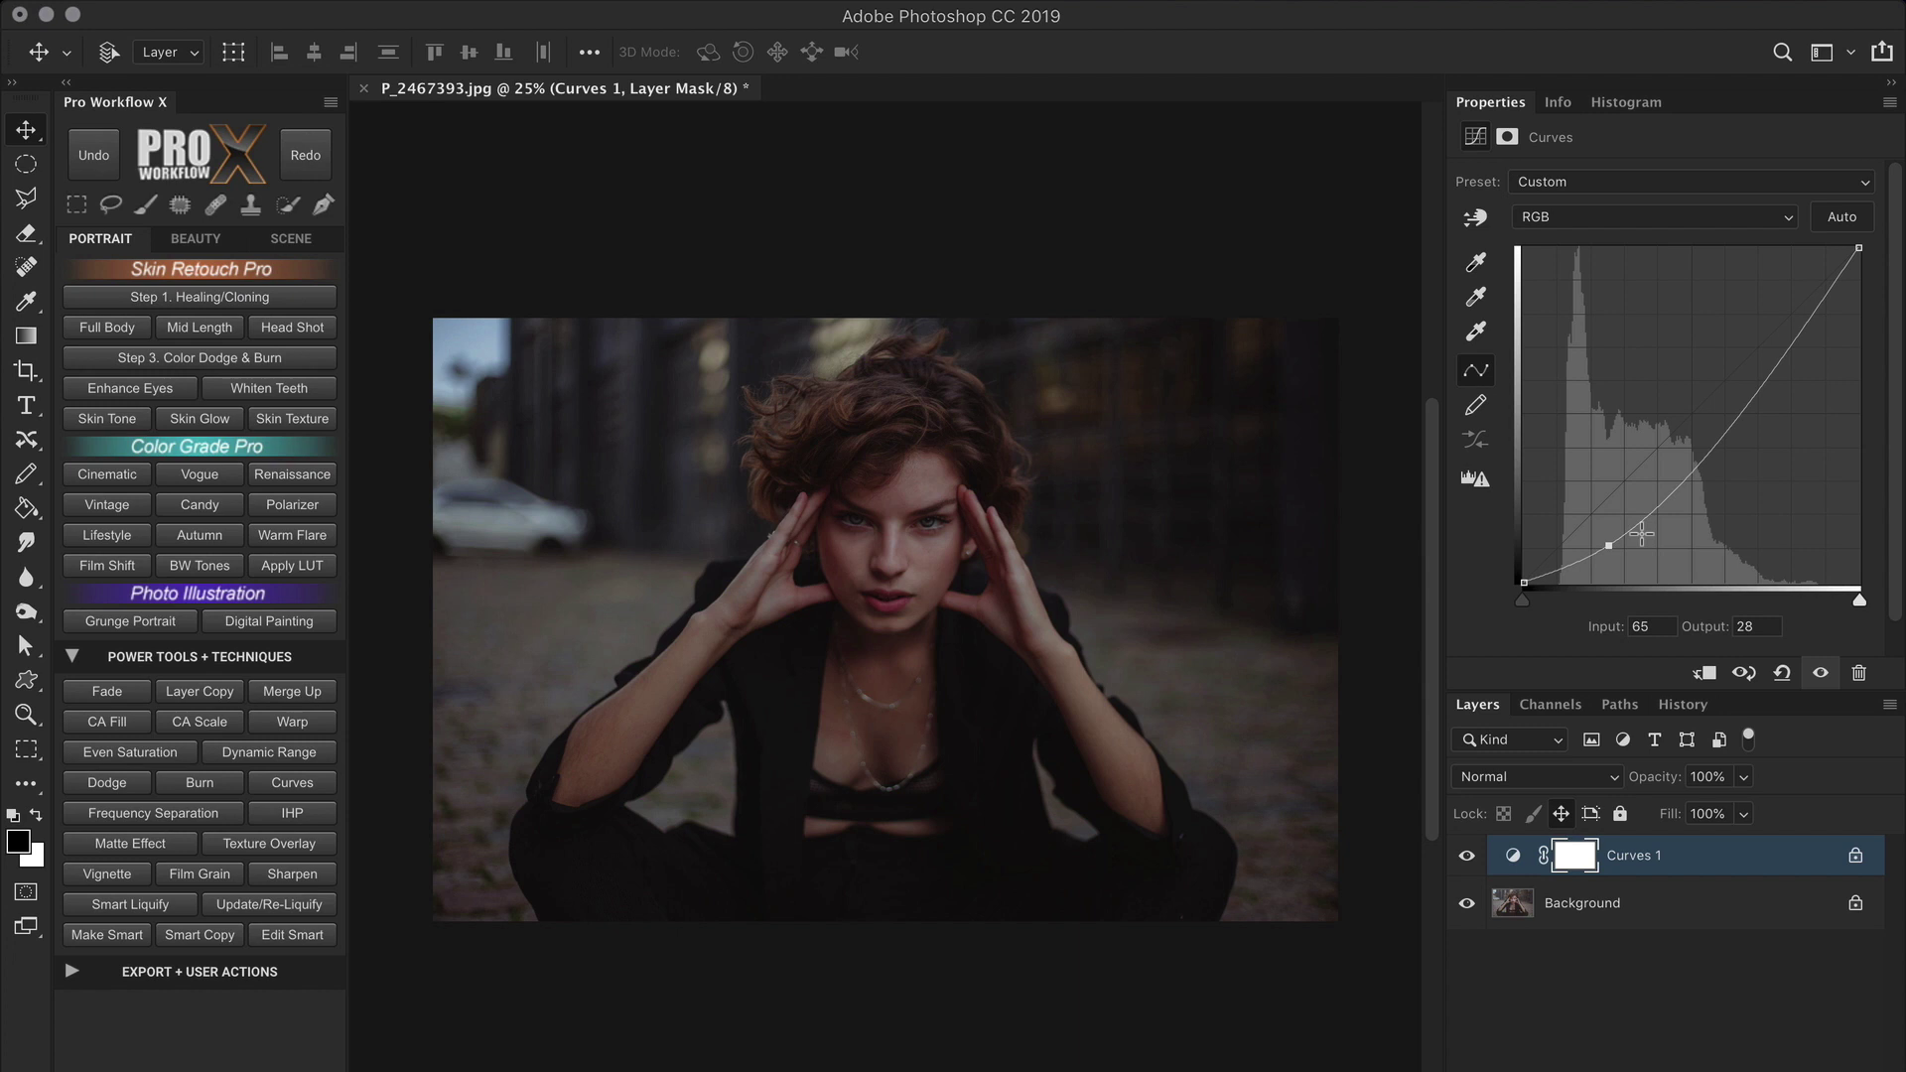
# Step: Vary the shadow point's numeric output value up and down, ending at 34
pyautogui.click(1765, 624)
pyautogui.press('Down')
pyautogui.press('Down')
pyautogui.press('Down')
pyautogui.press('Down')
pyautogui.press('Down')
pyautogui.press('Down')
pyautogui.press('Down')
pyautogui.press('Down')
pyautogui.press('Down')
pyautogui.press('Down')
pyautogui.press('Down')
pyautogui.press('Down')
pyautogui.press('Down')
pyautogui.press('Down')
pyautogui.press('Down')
pyautogui.press('Down')
pyautogui.press('Down')
pyautogui.press('Down')
pyautogui.press('Down')
pyautogui.press('Down')
pyautogui.press('Down')
pyautogui.press('Down')
pyautogui.press('Down')
pyautogui.scroll(10, 1766, 622)
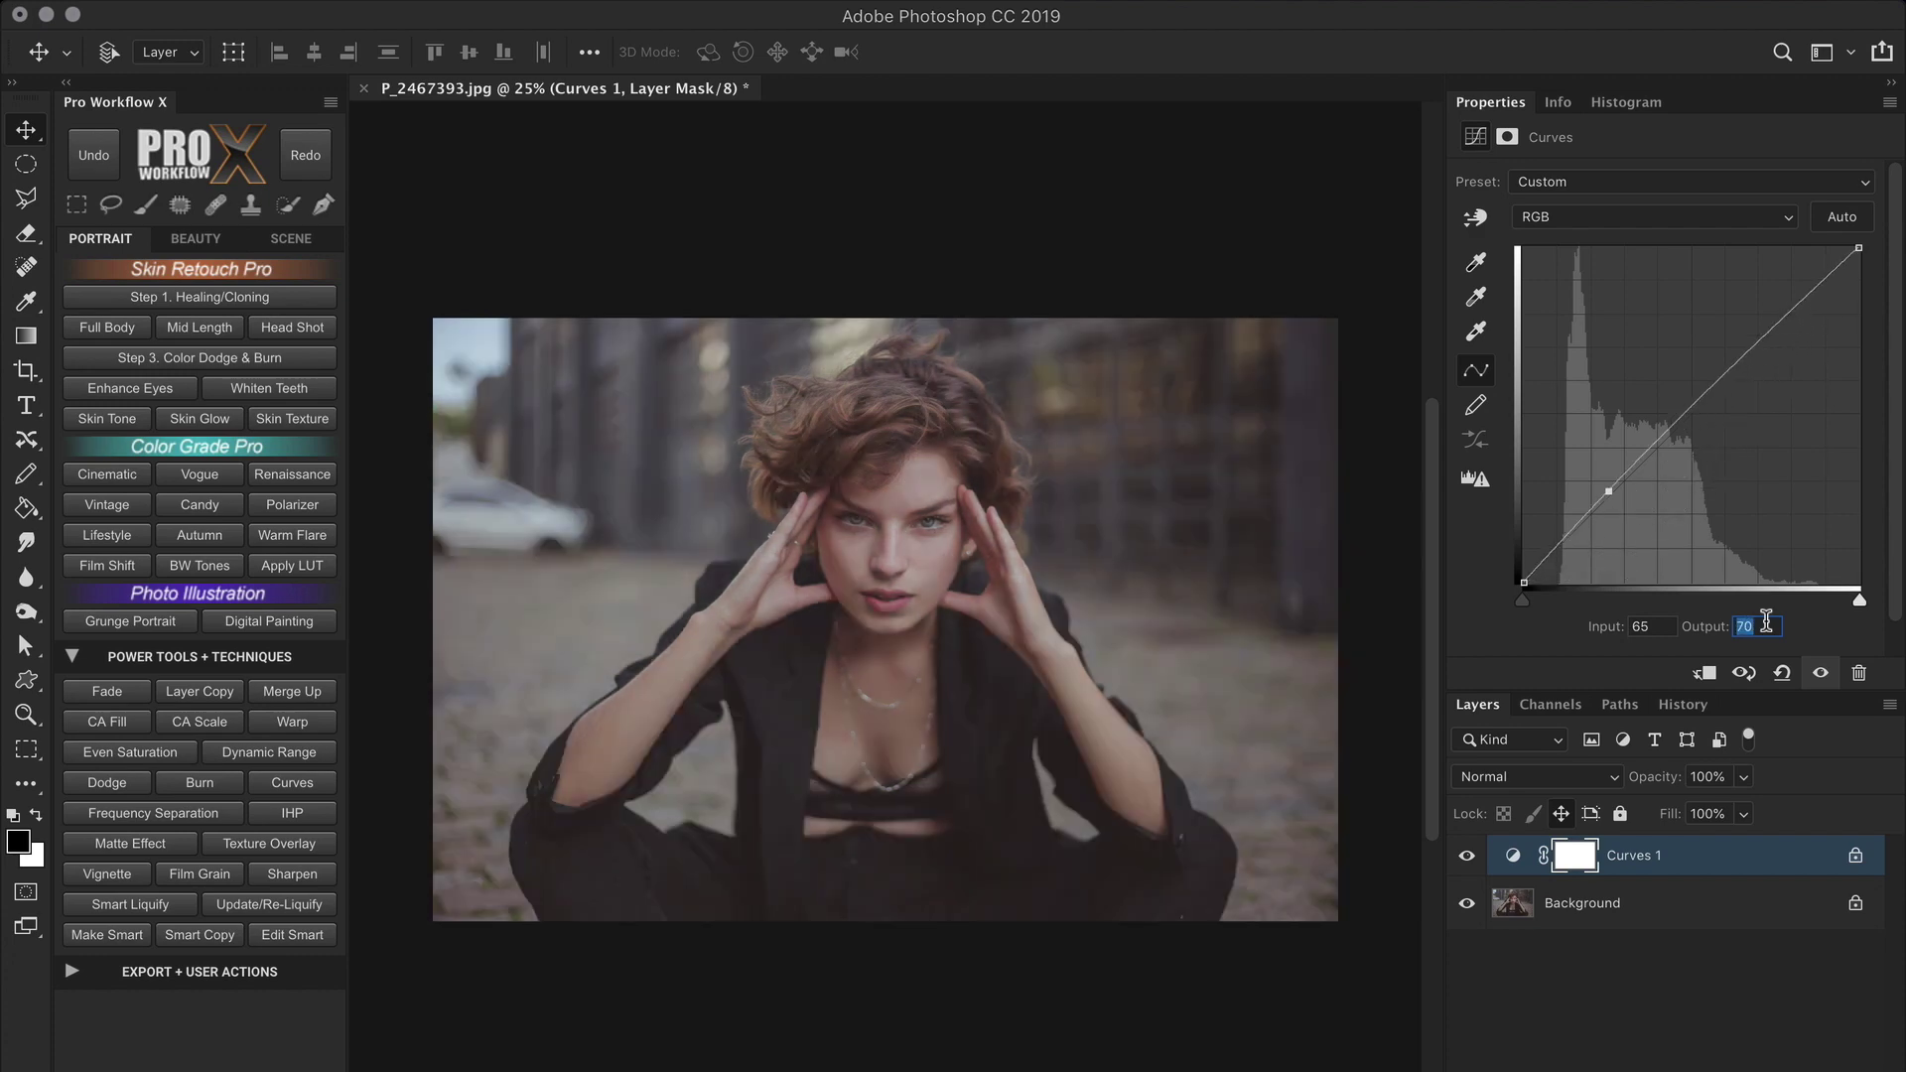
pyautogui.scroll(-7, 1766, 623)
pyautogui.scroll(-2, 1766, 622)
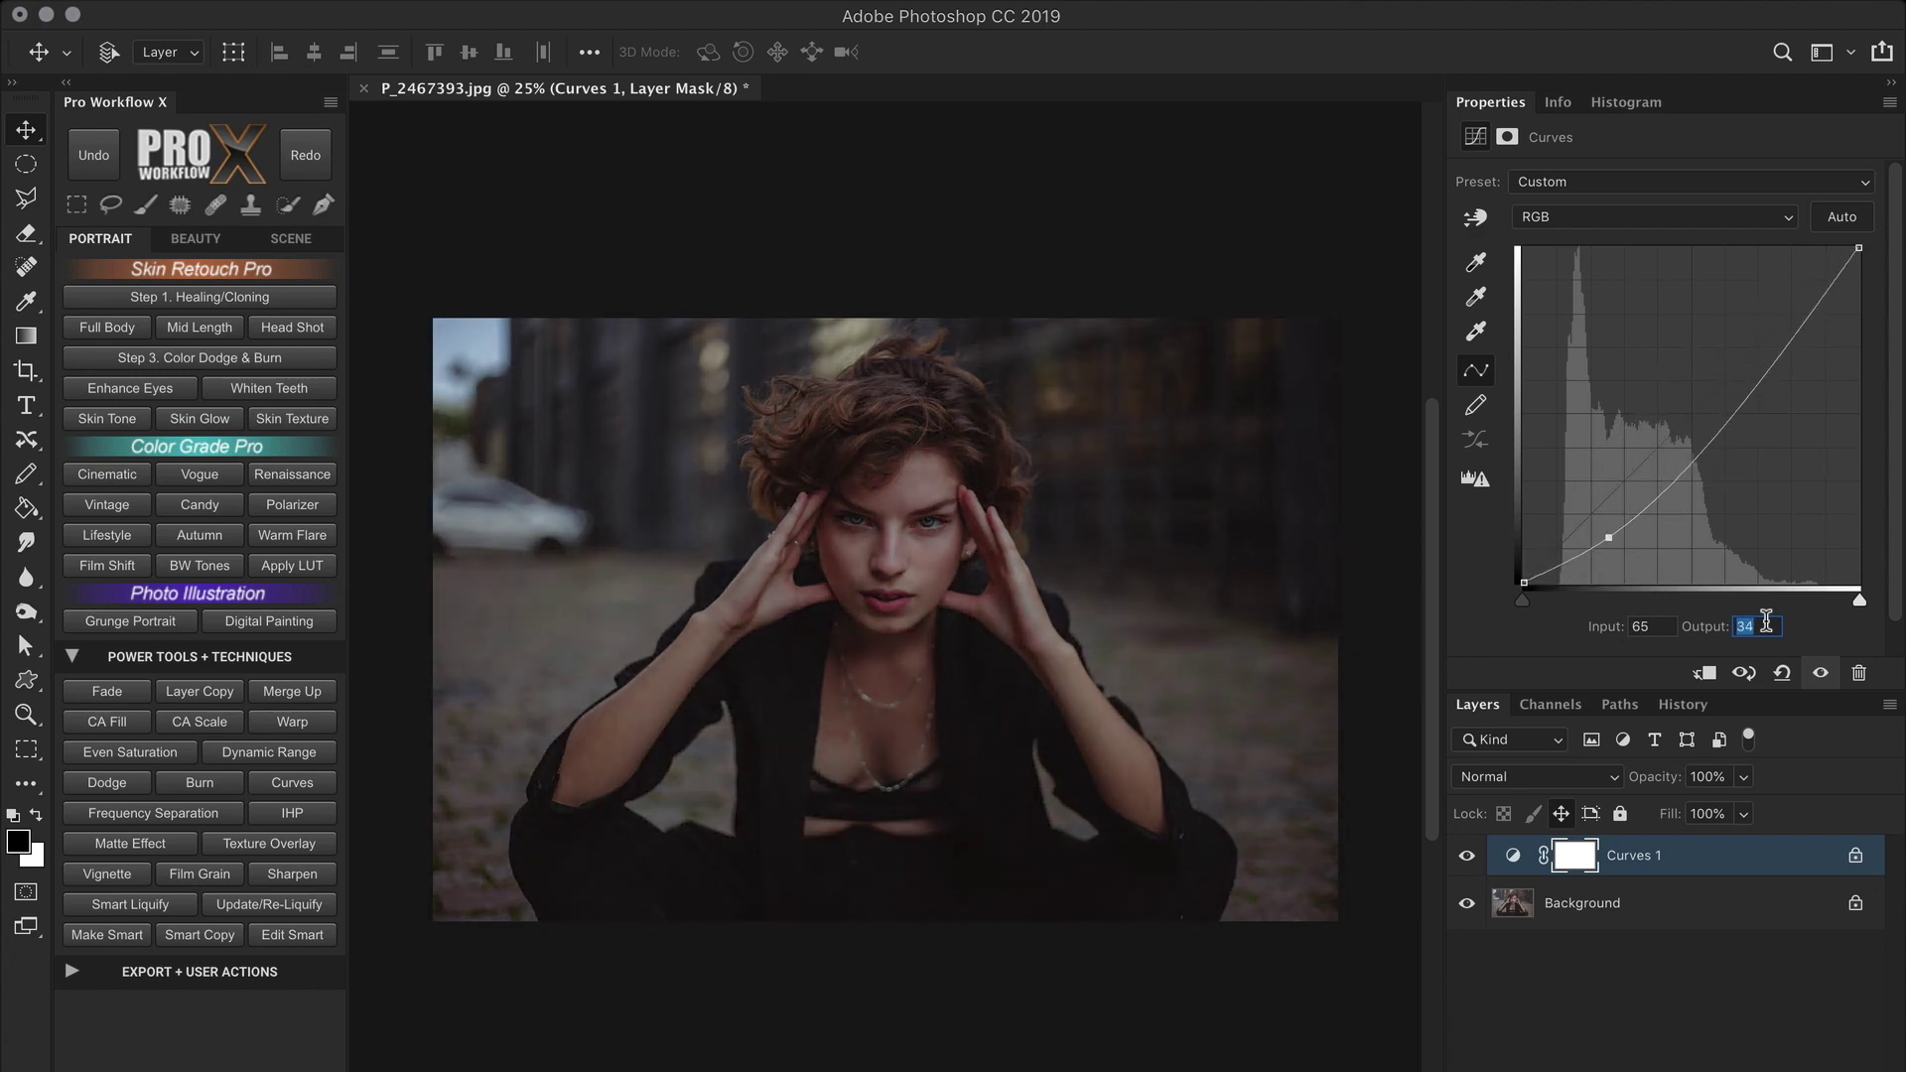
# Step: Shape an S-curve with added highlight and midtone points, lower the highlight point slightly and ease the shadow point to input 64, output 41
pyautogui.click(1770, 349)
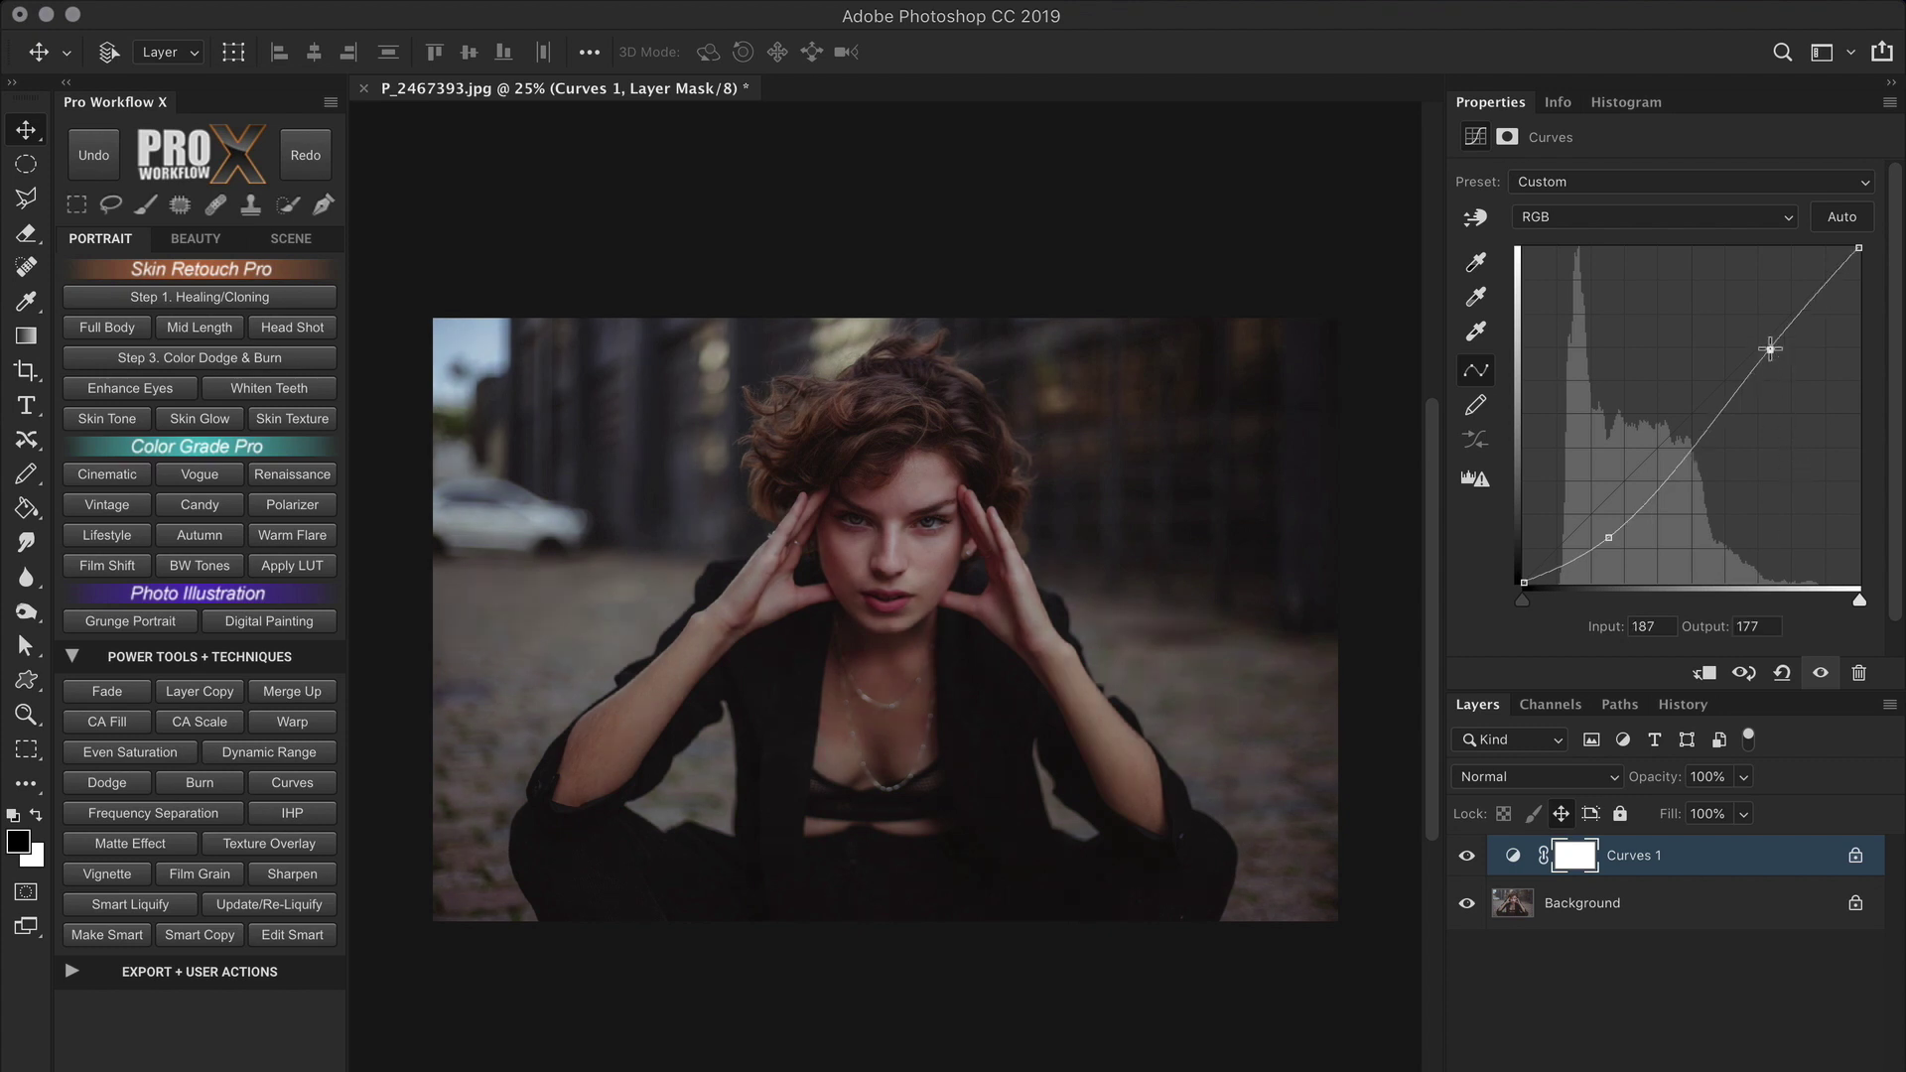
pyautogui.moveTo(1770, 349); pyautogui.dragTo(1764, 309)
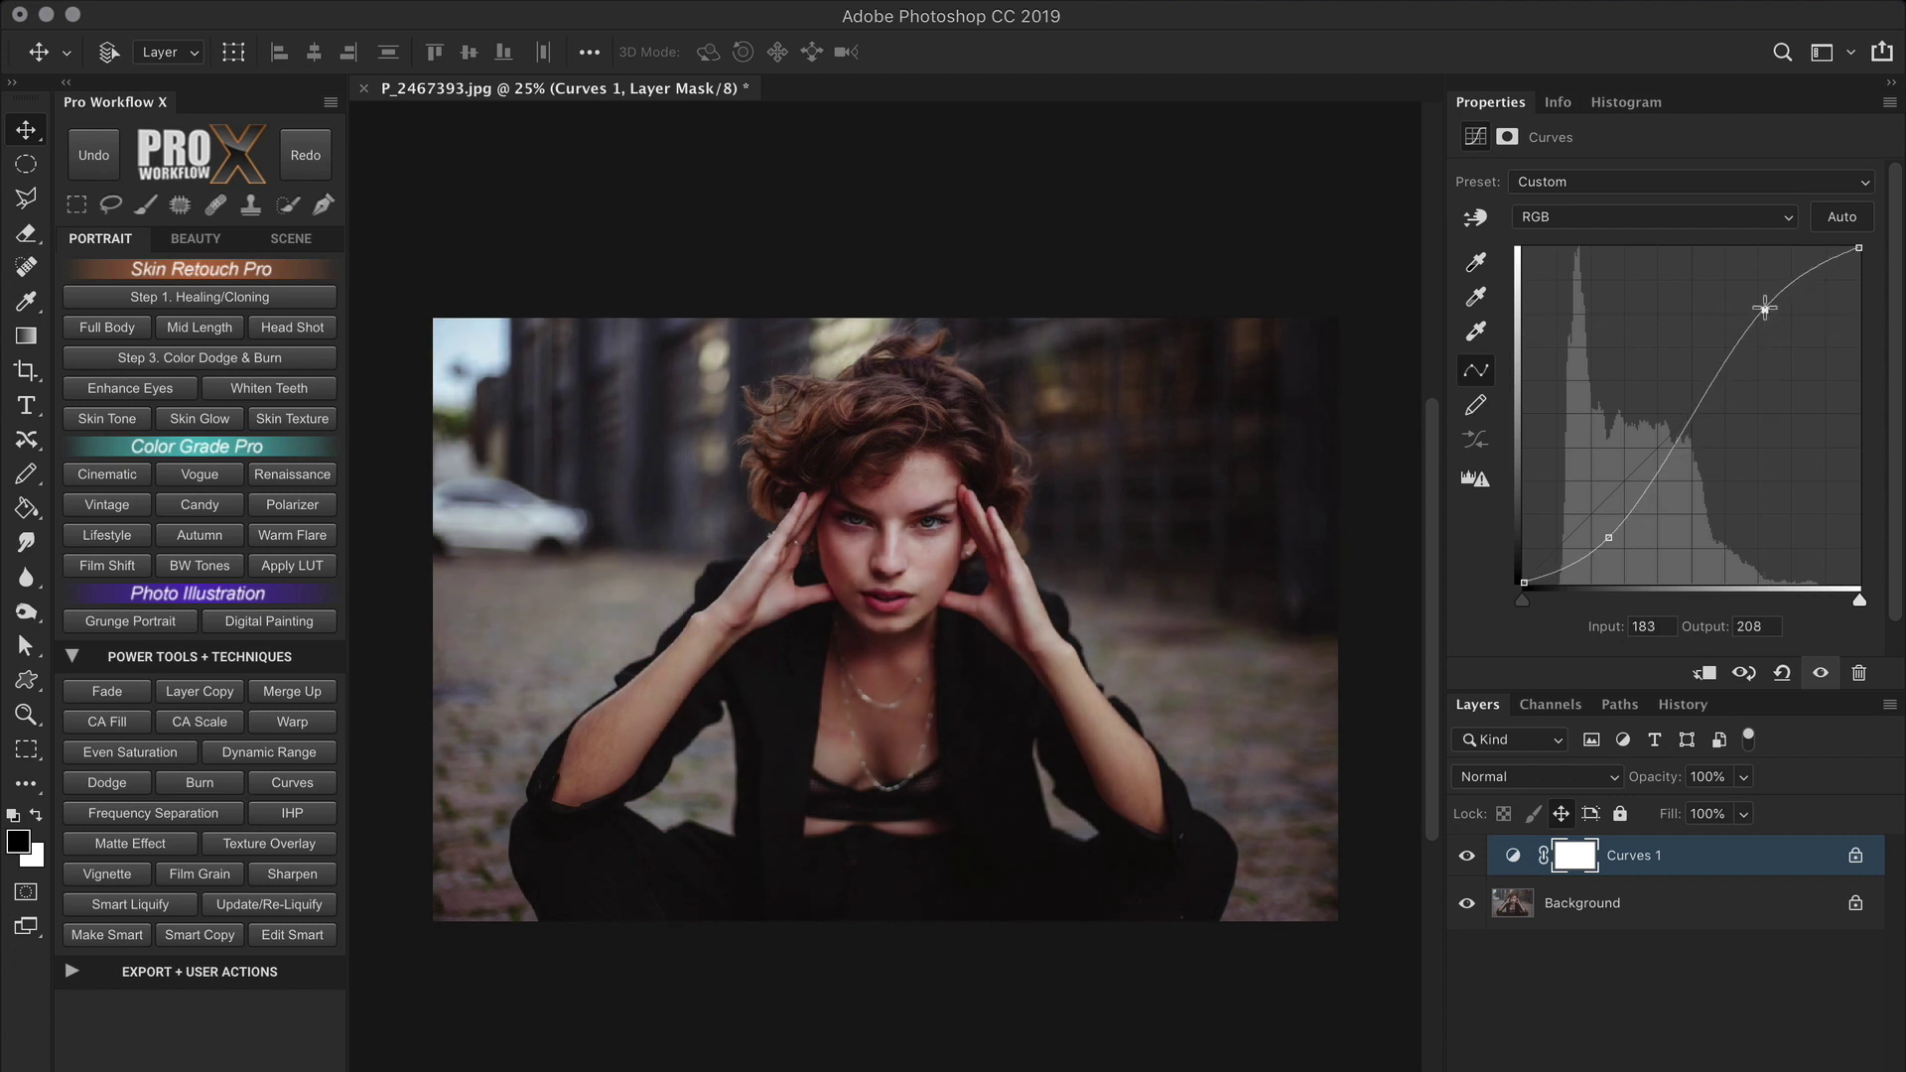
pyautogui.click(1694, 411)
pyautogui.moveTo(1764, 309); pyautogui.dragTo(1765, 322)
pyautogui.moveTo(1607, 537); pyautogui.dragTo(1608, 527)
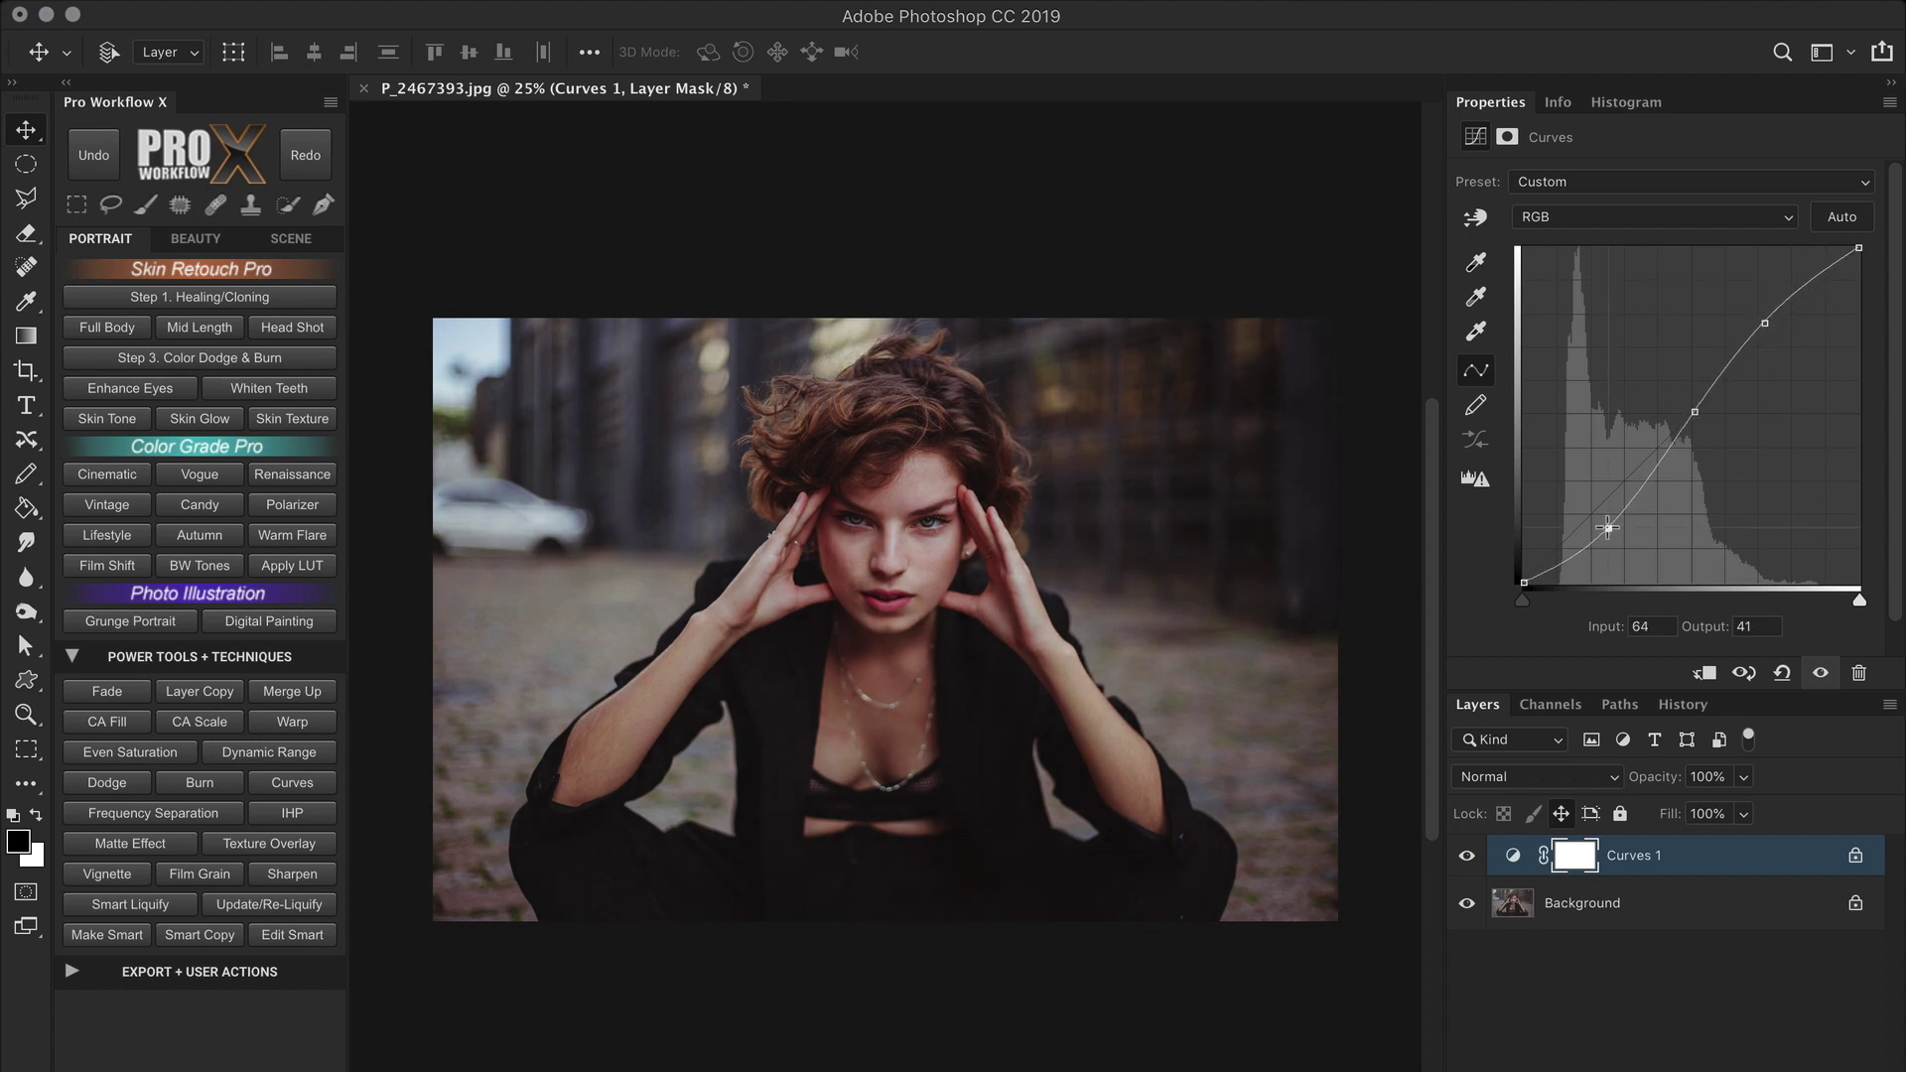
# Step: Add two more points to the S-curve, pull the darker one down to output 14 and return it to input 90, output 74
pyautogui.click(1727, 364)
pyautogui.click(1642, 487)
pyautogui.moveTo(1641, 486); pyautogui.dragTo(1640, 563)
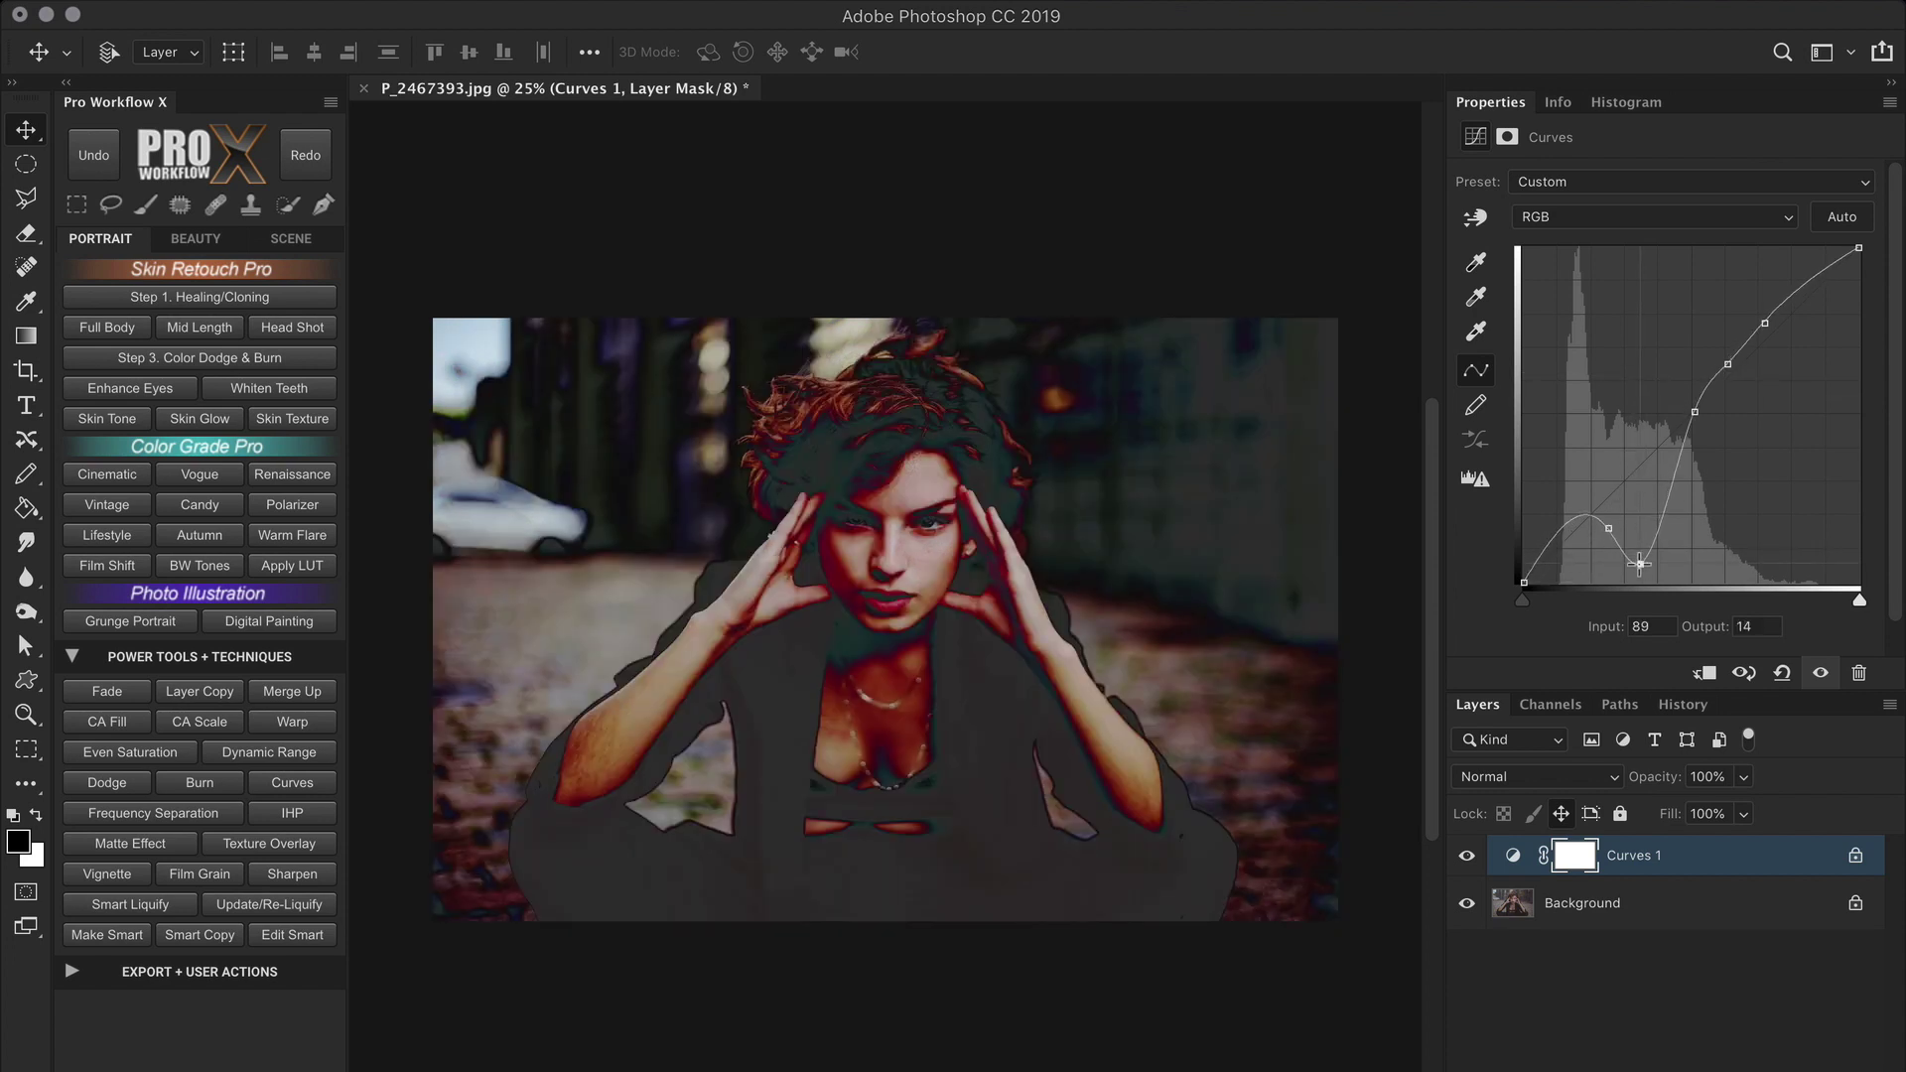
pyautogui.moveTo(1640, 564); pyautogui.dragTo(1642, 486)
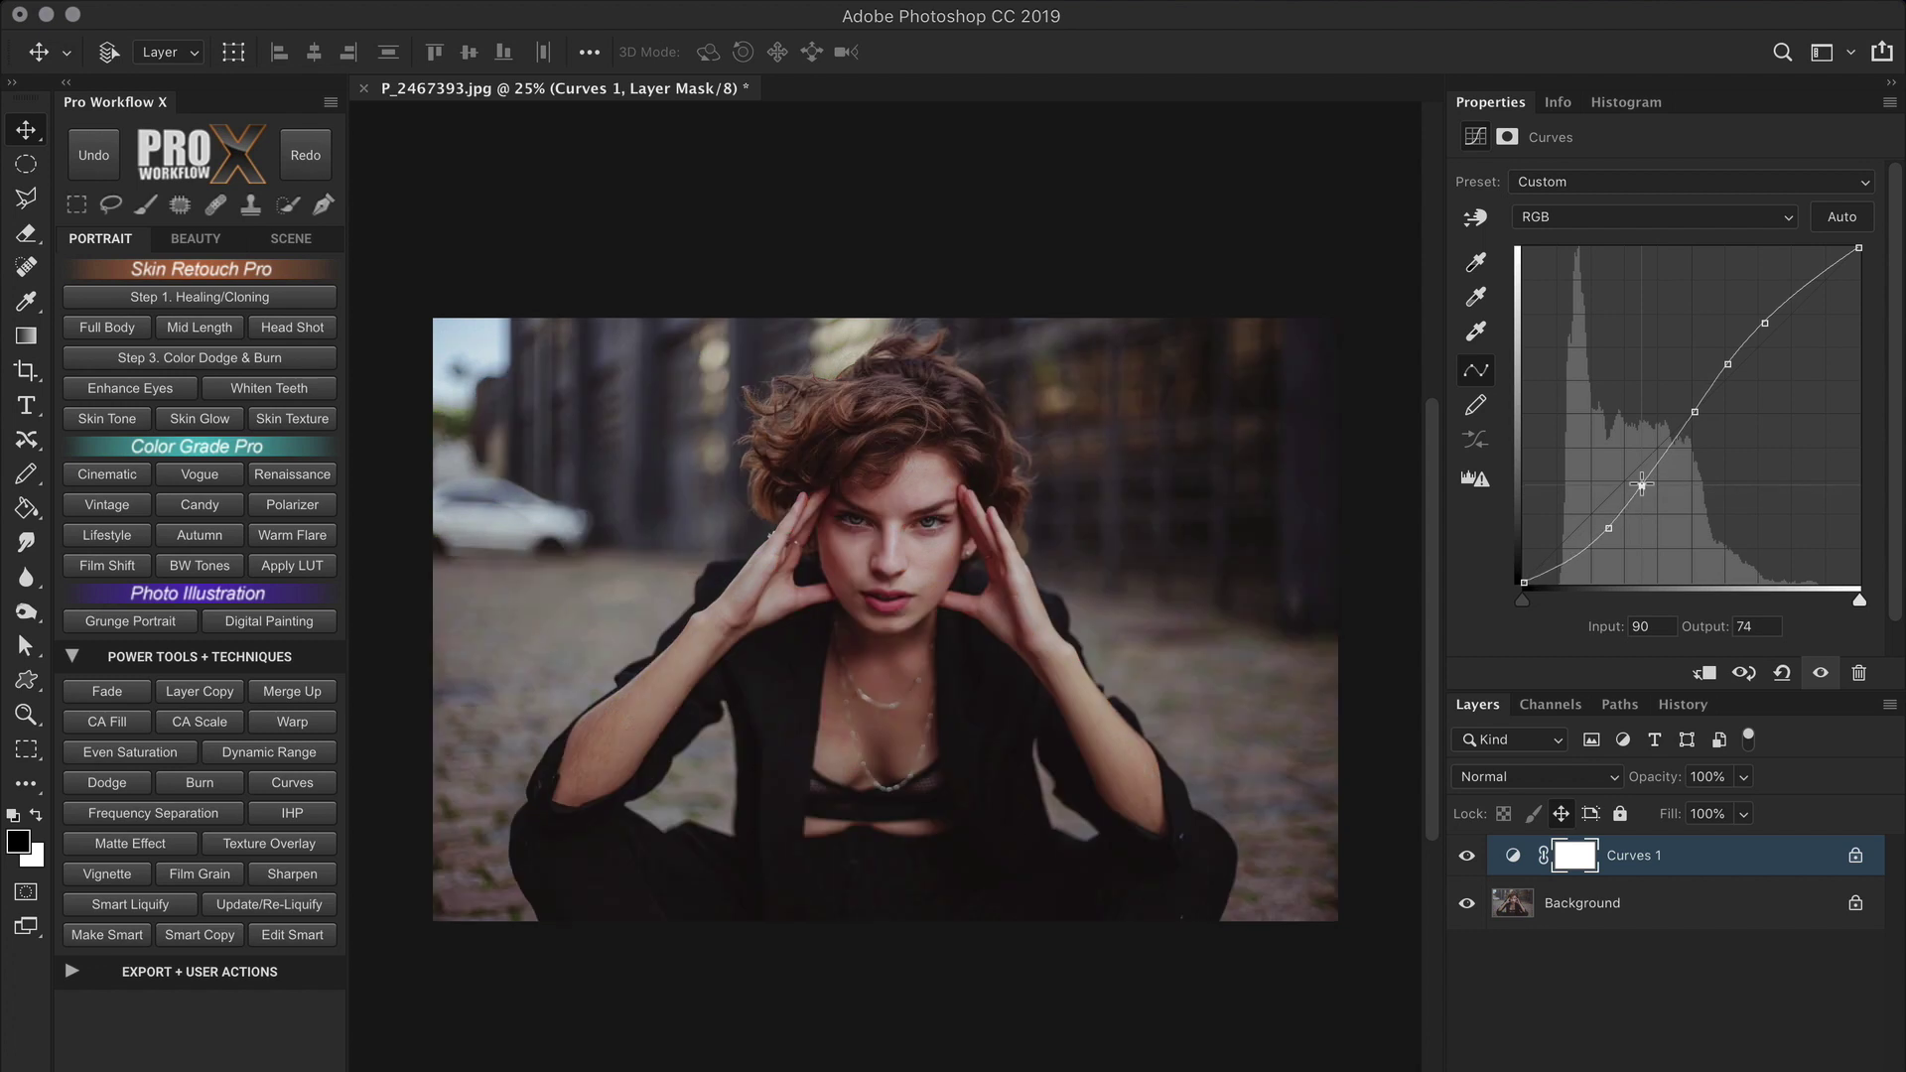
# Step: Remove all five added points from the RGB curve
pyautogui.click(1695, 413)
pyautogui.press('Delete')
pyautogui.moveTo(1641, 485); pyautogui.dragTo(1366, 496)
pyautogui.keyDown('ctrl'); pyautogui.click(1608, 528); pyautogui.keyUp('ctrl')
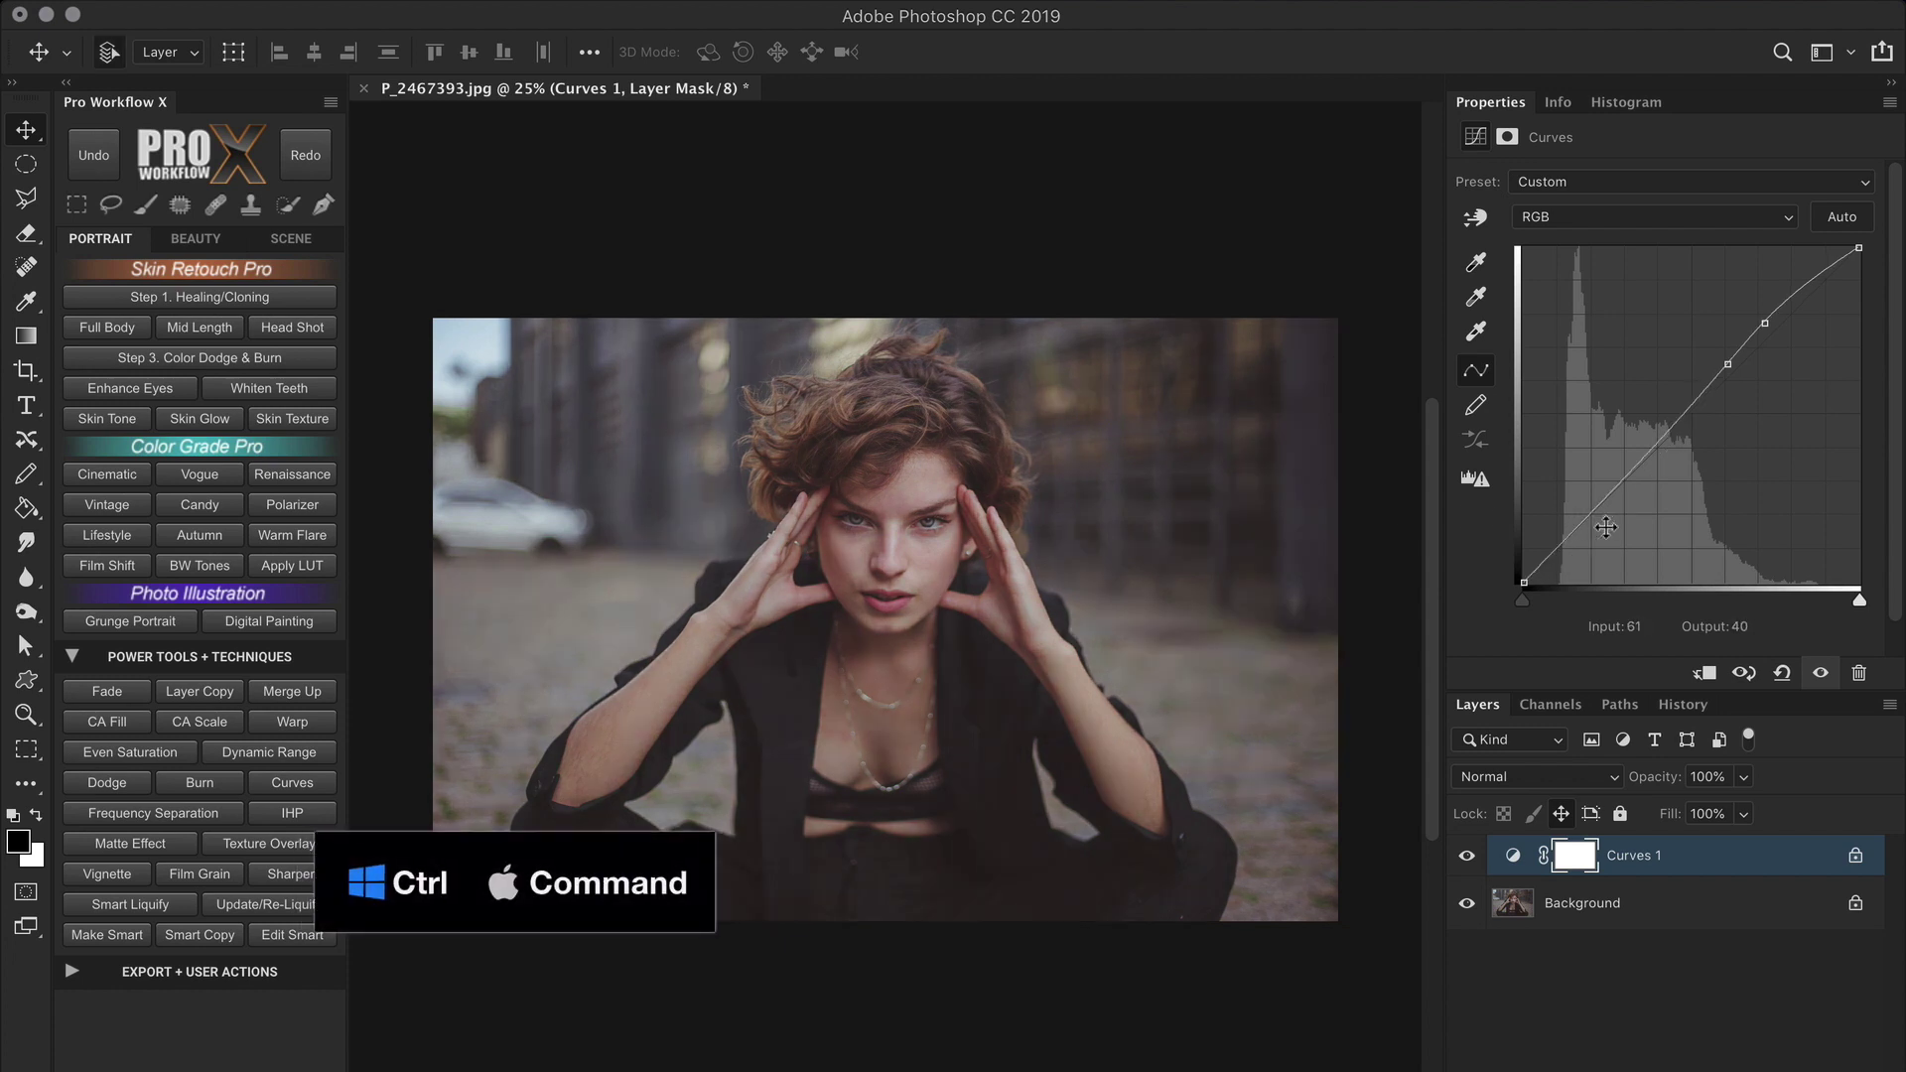
pyautogui.keyDown('ctrl'); pyautogui.click(1727, 365); pyautogui.keyUp('ctrl')
pyautogui.keyDown('ctrl'); pyautogui.click(1766, 323); pyautogui.keyUp('ctrl')
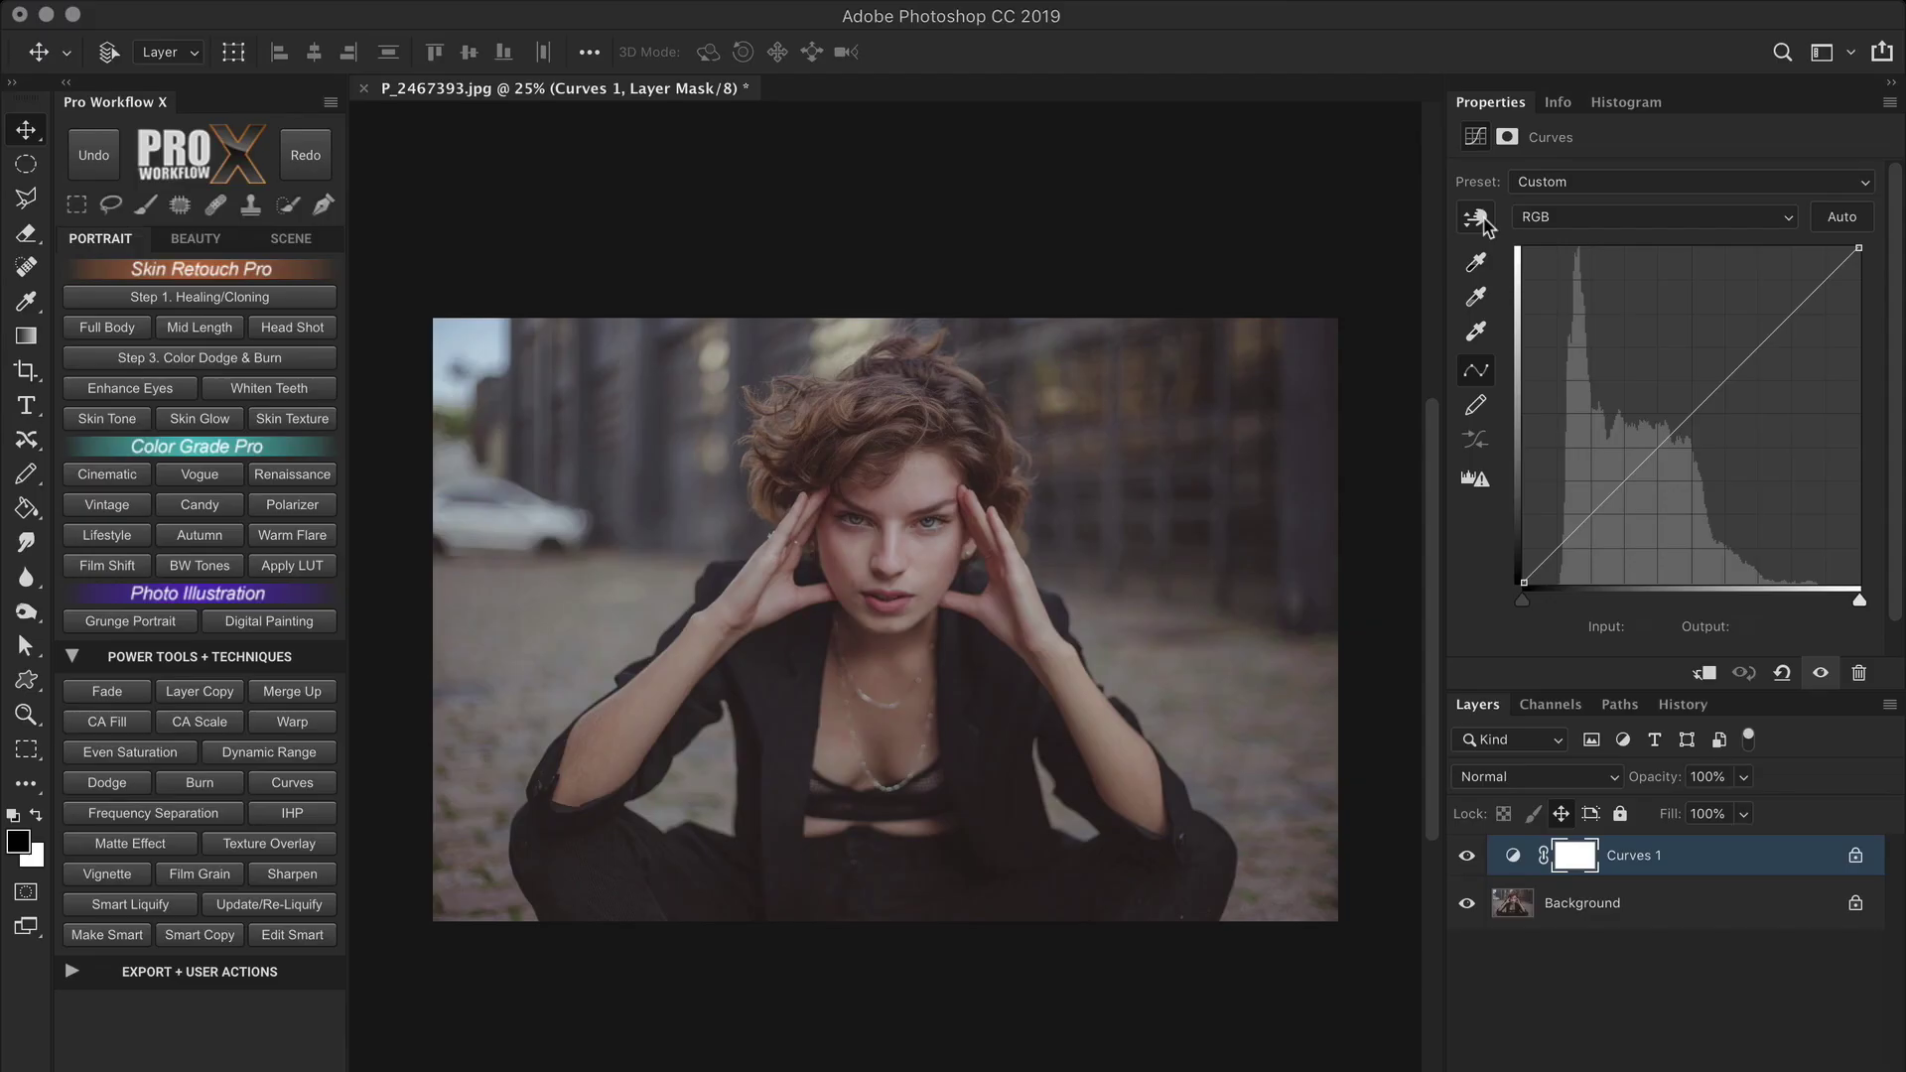
# Step: With on-image adjustment, brighten the tones sampled on the forehead and darken the jacket tones to input 36, output 29
pyautogui.click(1479, 218)
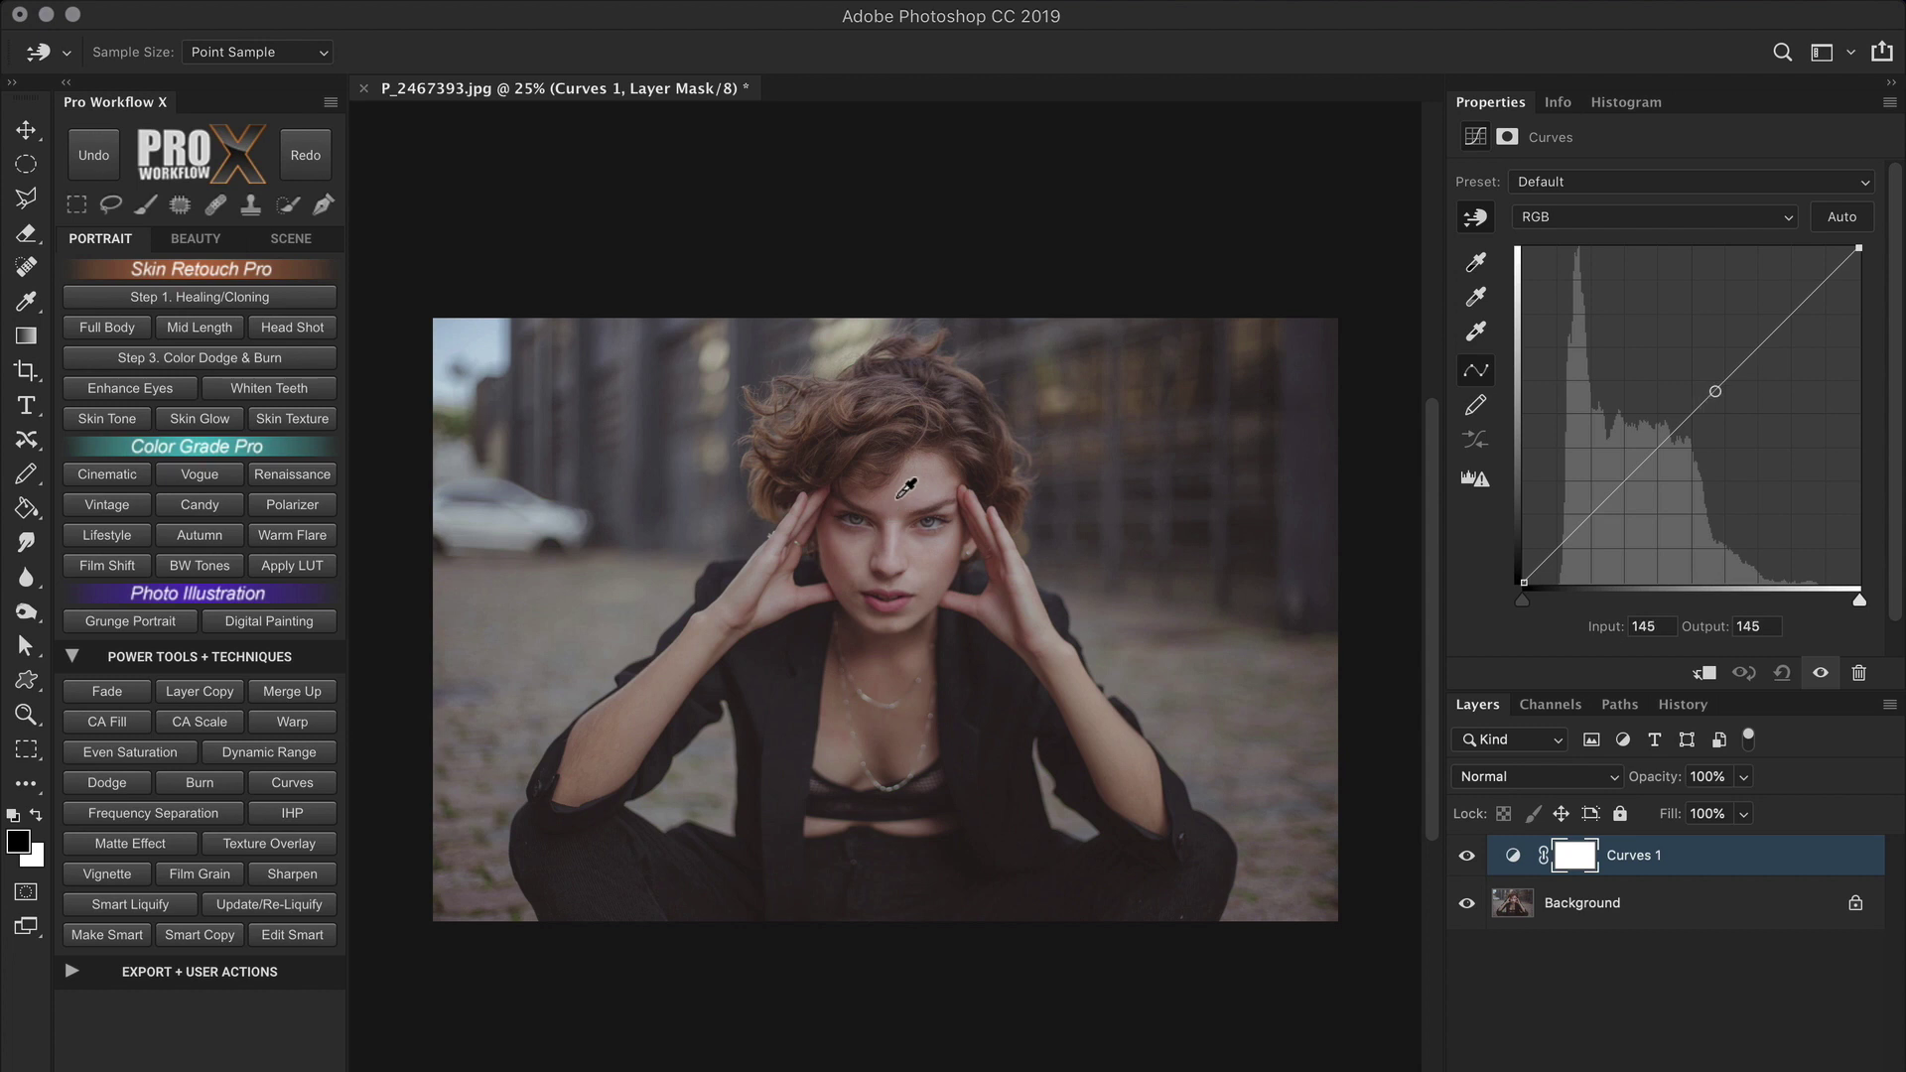
pyautogui.moveTo(903, 492); pyautogui.dragTo(900, 476)
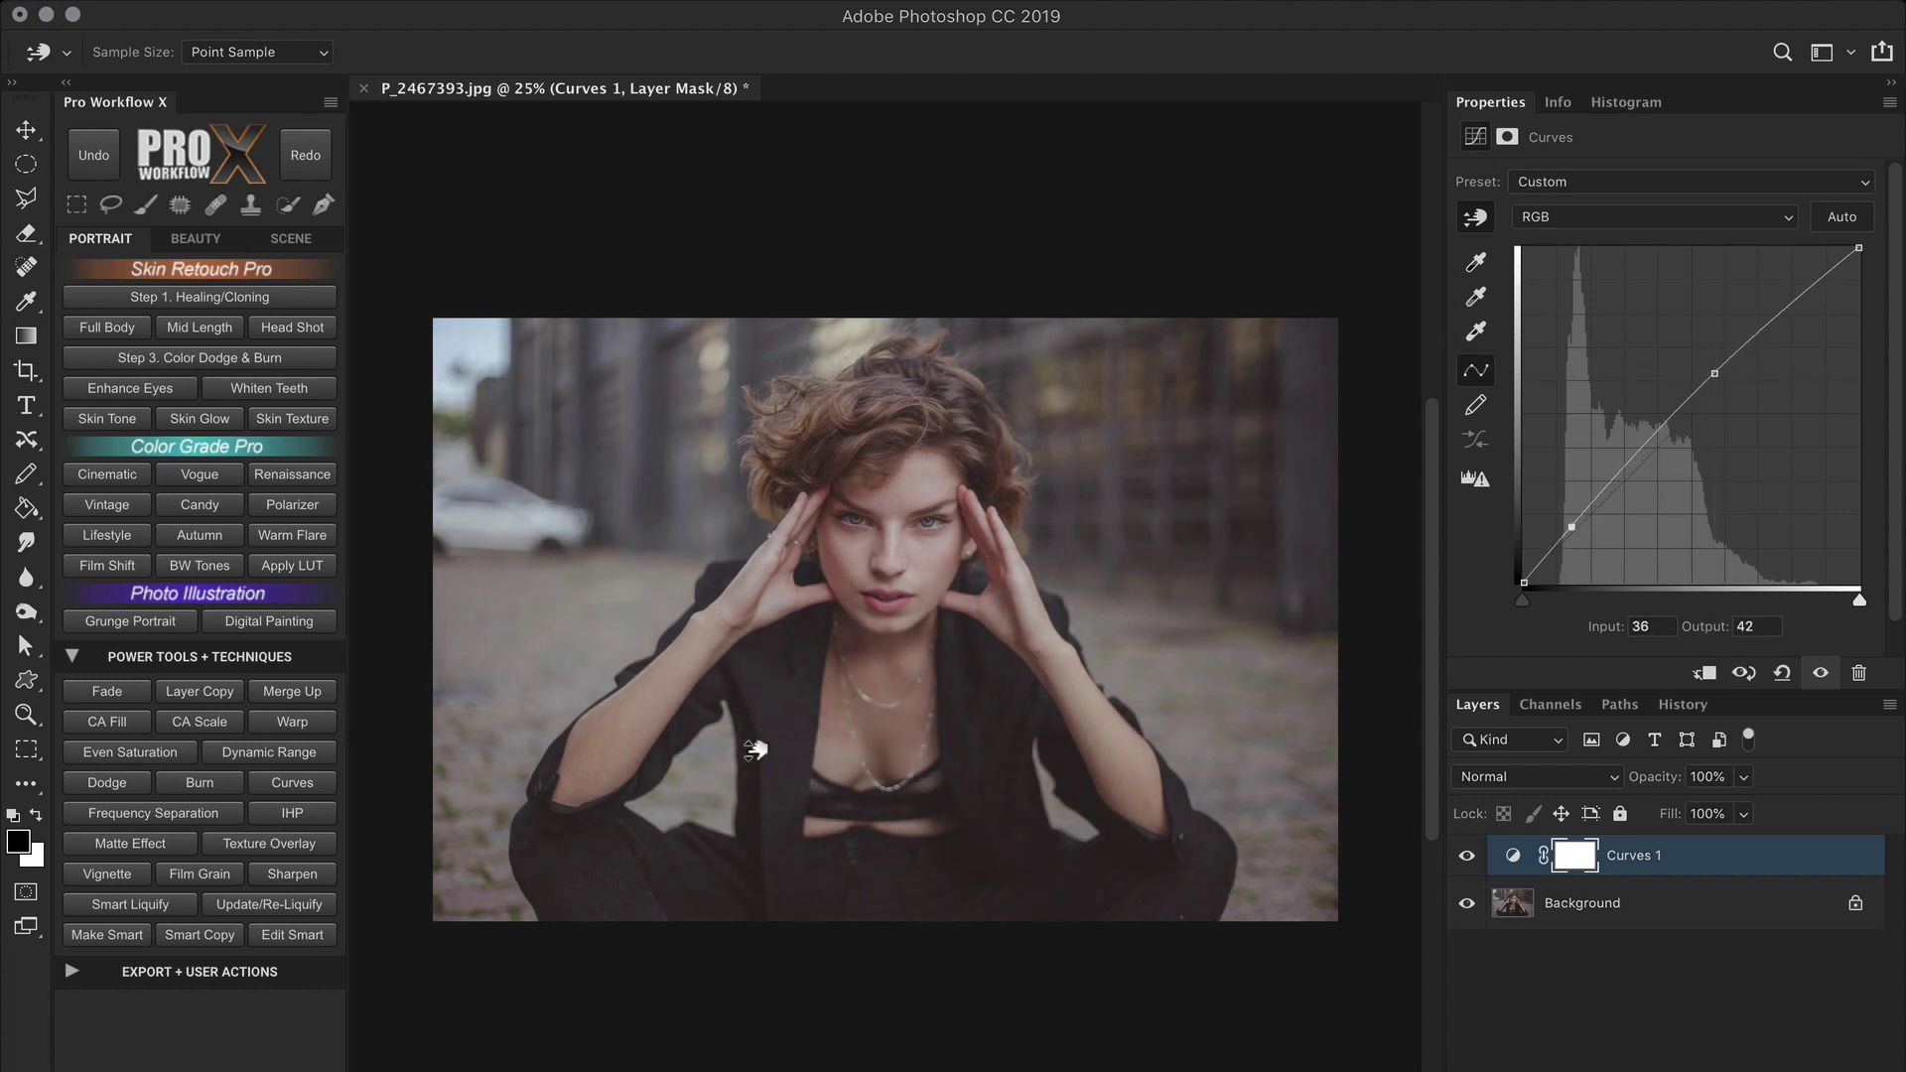
pyautogui.moveTo(754, 751); pyautogui.dragTo(758, 759)
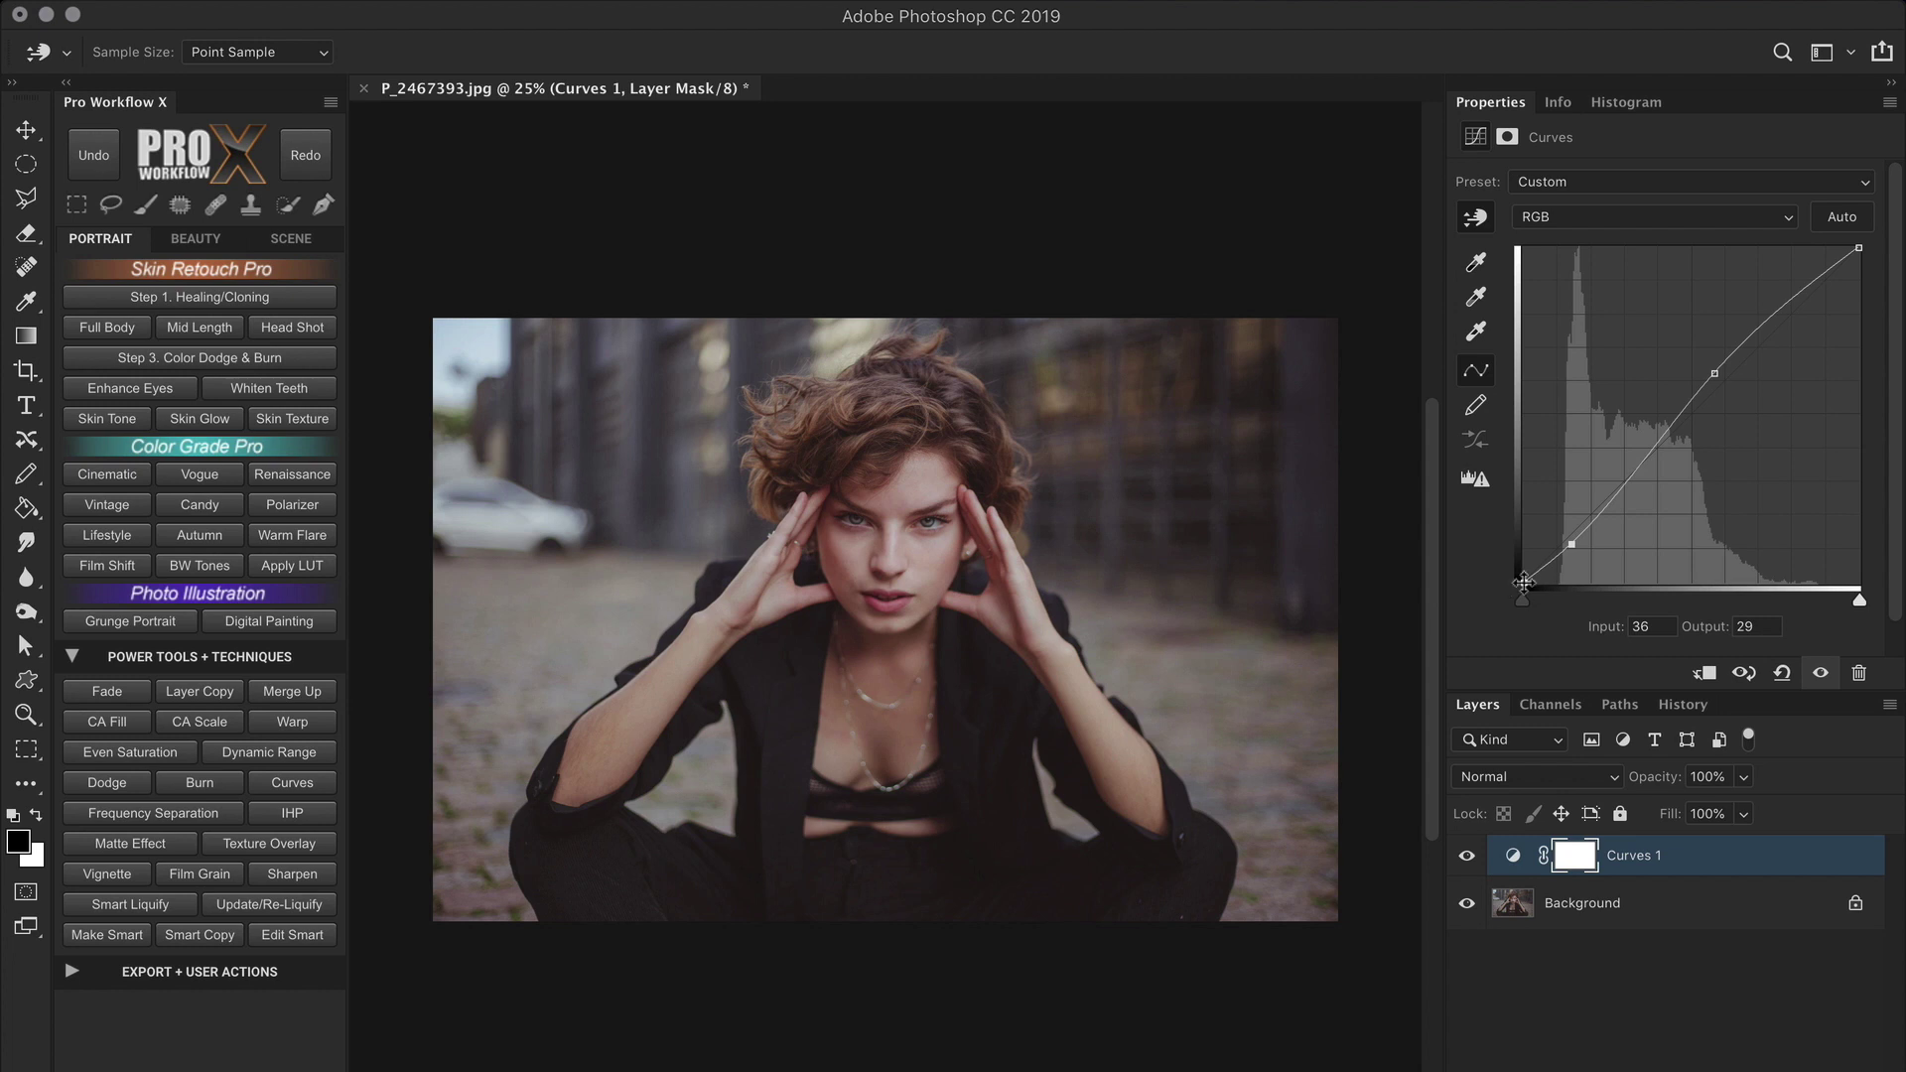
# Step: Fade the image's contrast by raising the curve's black point to output 35 and lowering the white point to output 205
pyautogui.moveTo(1523, 581); pyautogui.dragTo(1516, 534)
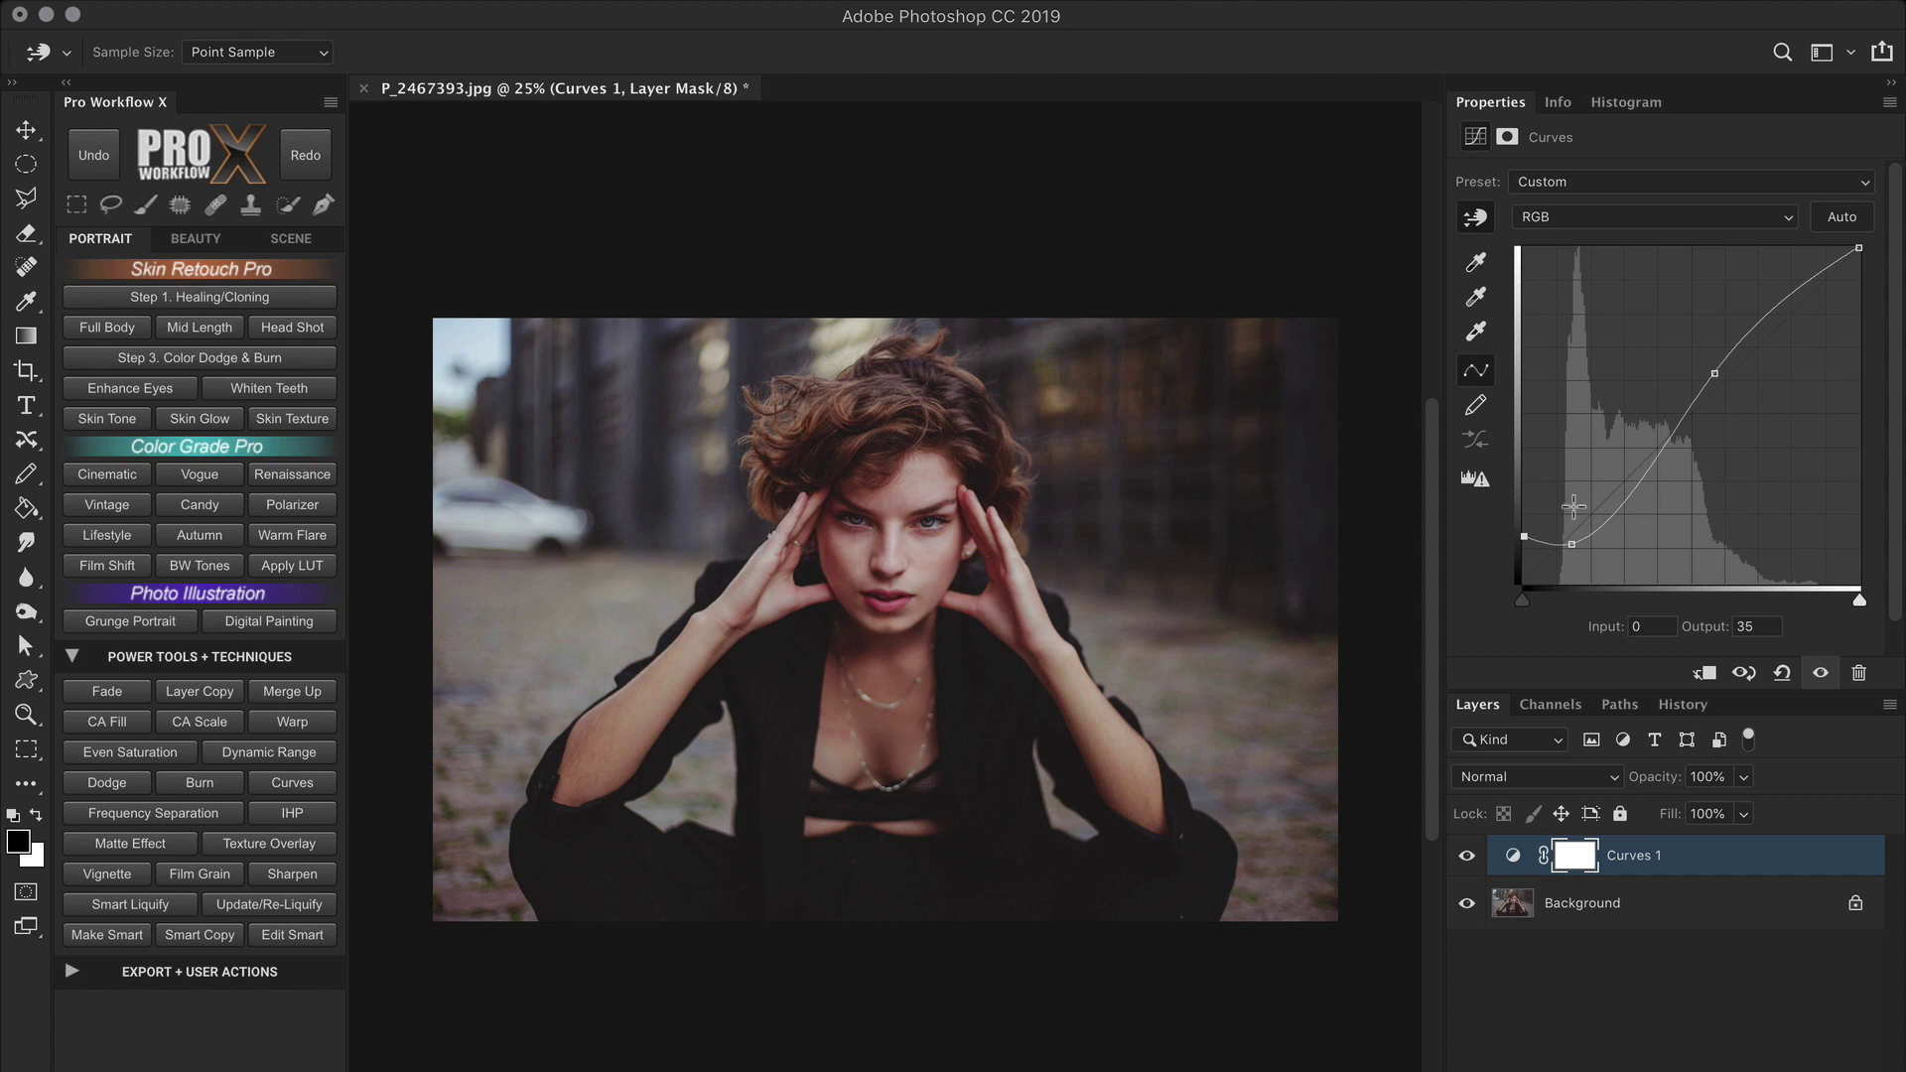
pyautogui.click(1858, 249)
pyautogui.moveTo(1858, 249); pyautogui.dragTo(1864, 315)
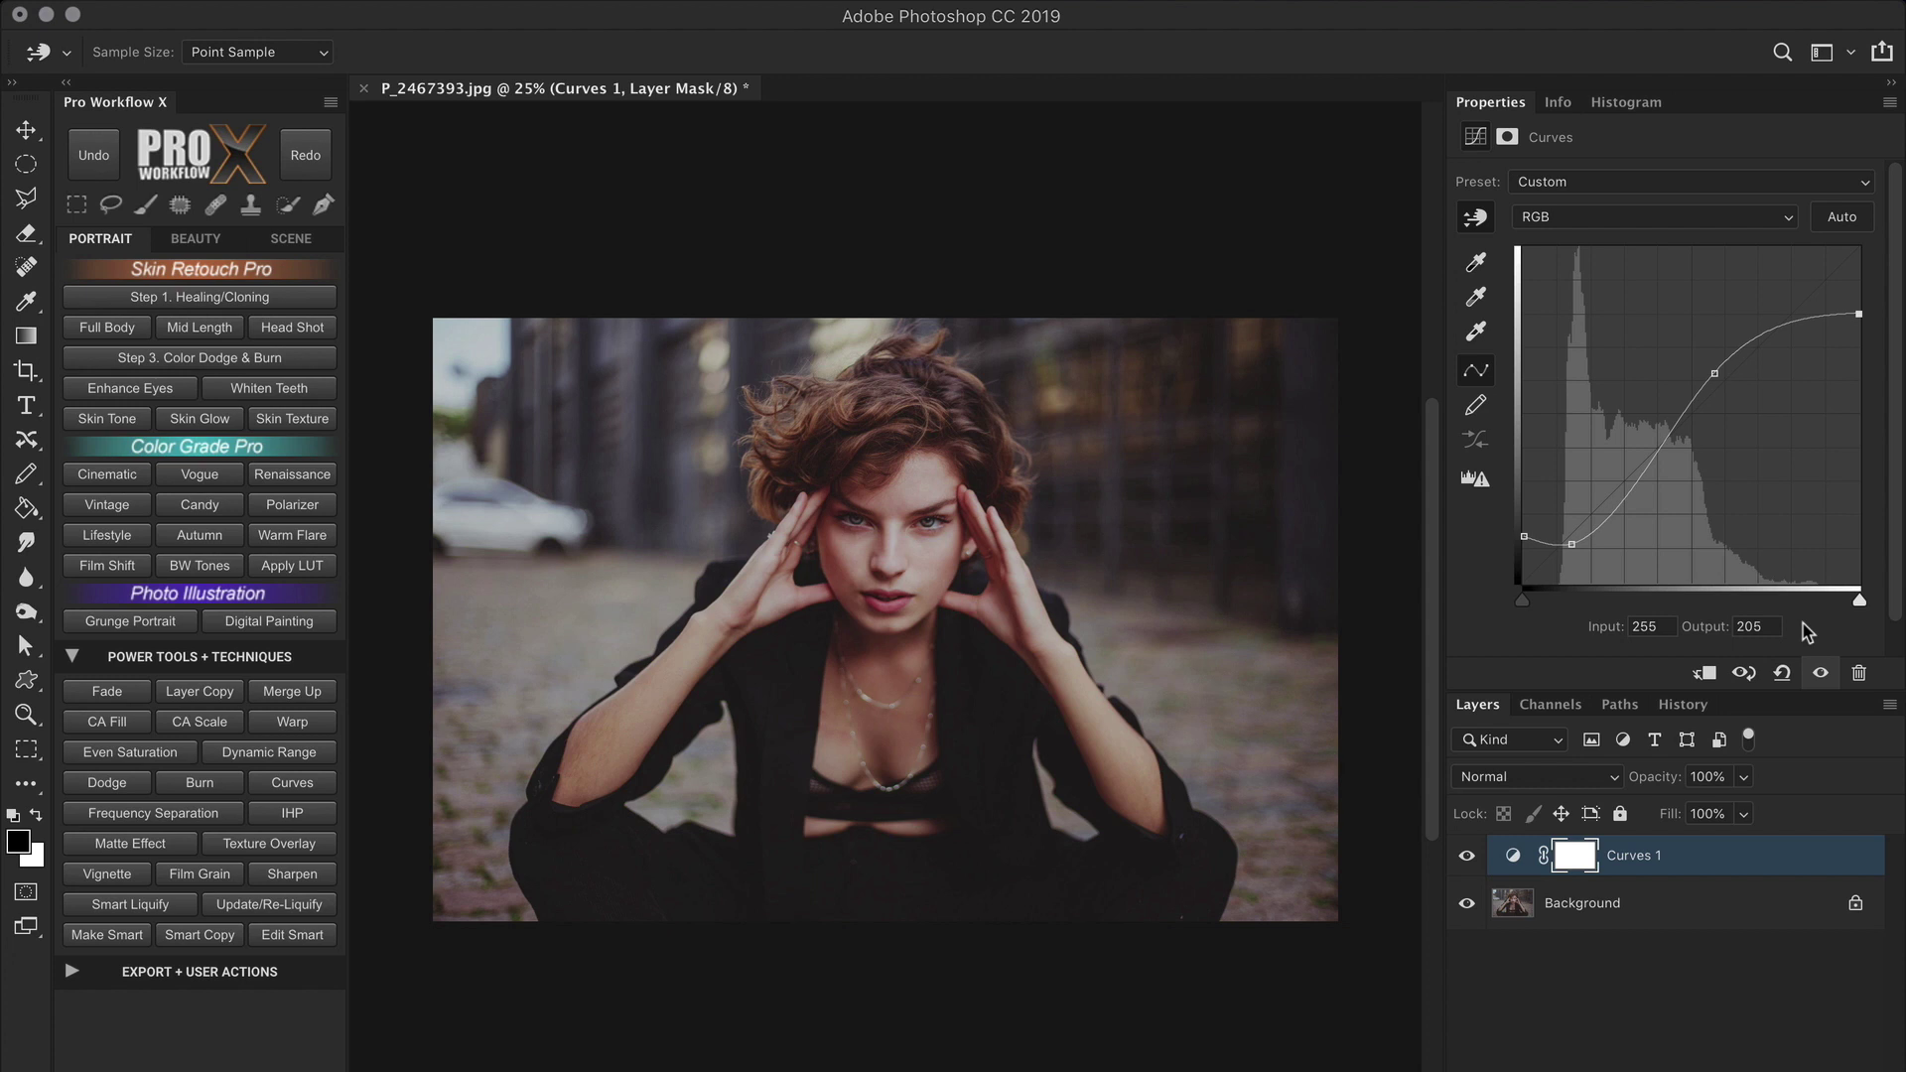
# Step: Raise the upper curve point to input 143, output 178, and reset the adjustment to its default
pyautogui.click(1715, 373)
pyautogui.moveTo(1714, 373); pyautogui.dragTo(1711, 348)
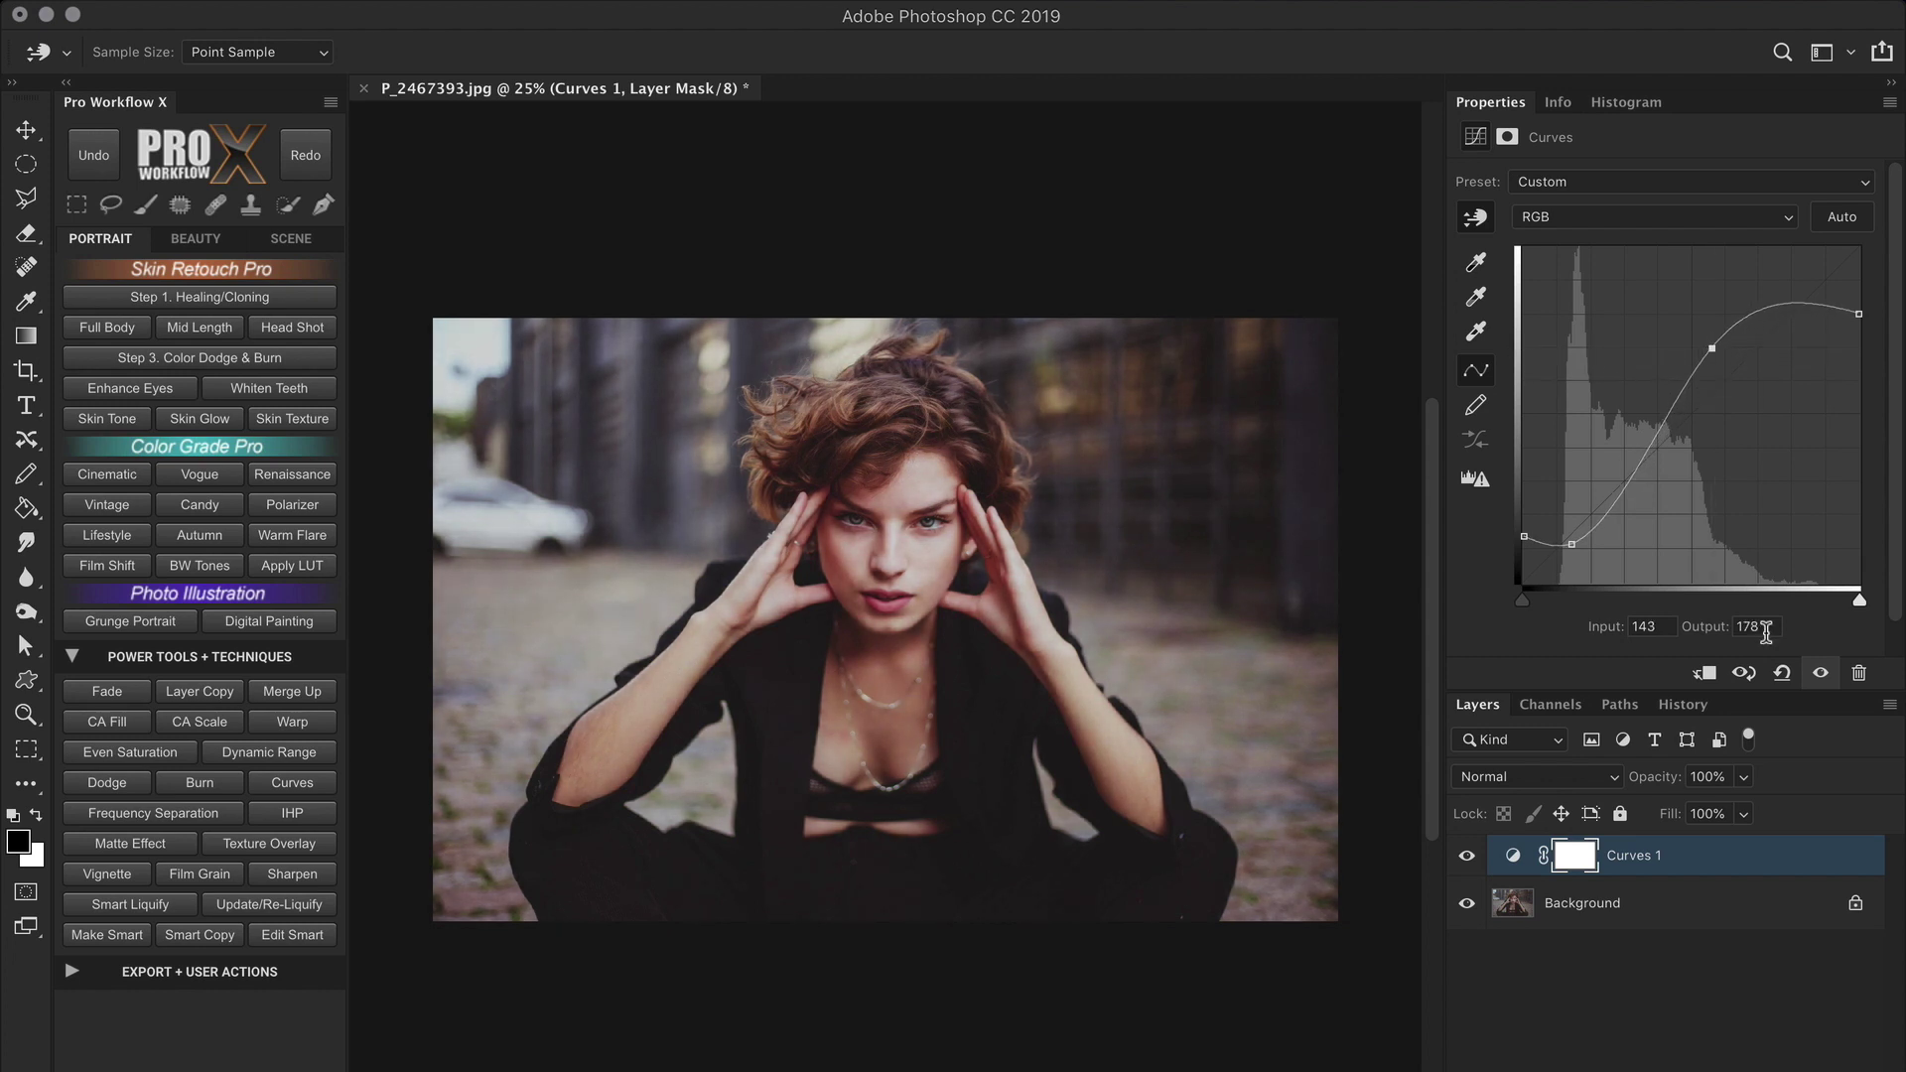
pyautogui.click(1782, 673)
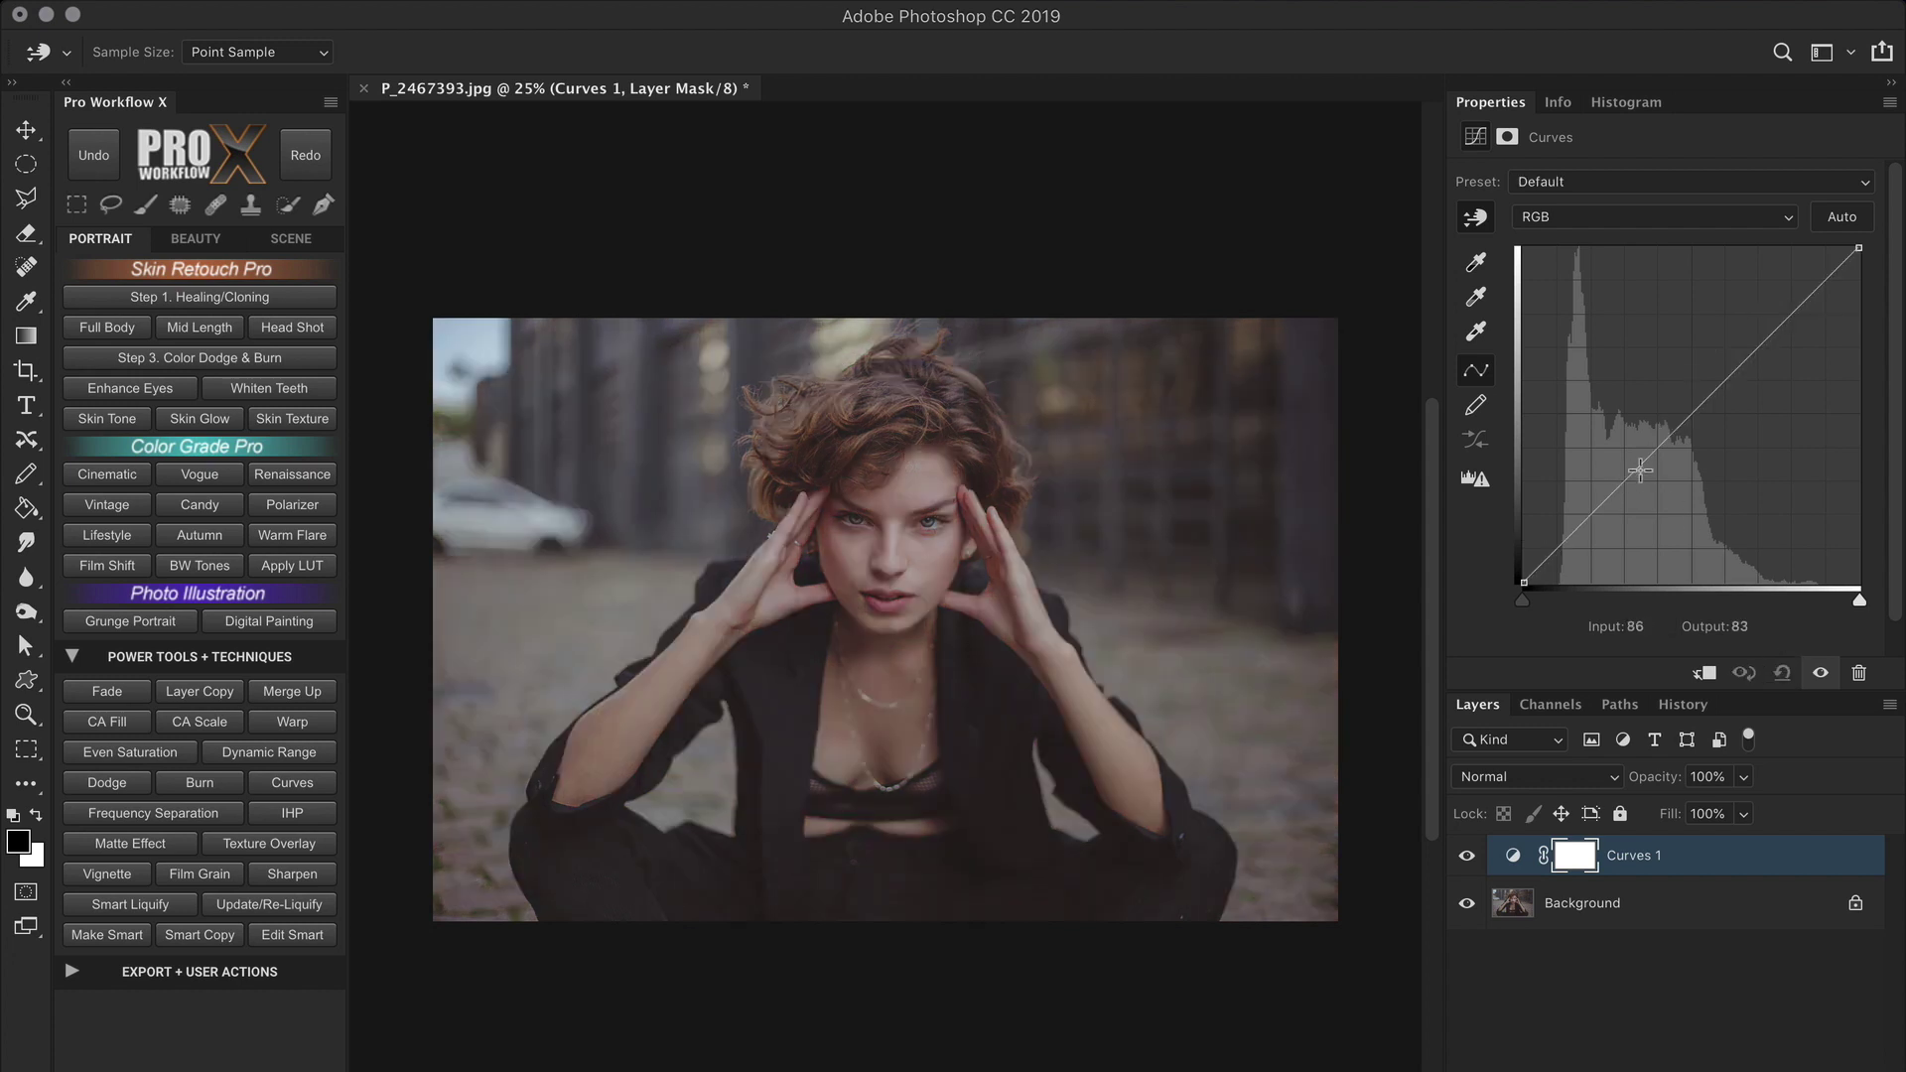
# Step: Add an RGB curve point and set both its input and output values to 90
pyautogui.moveTo(1640, 472); pyautogui.dragTo(1659, 462)
pyautogui.click(1661, 626)
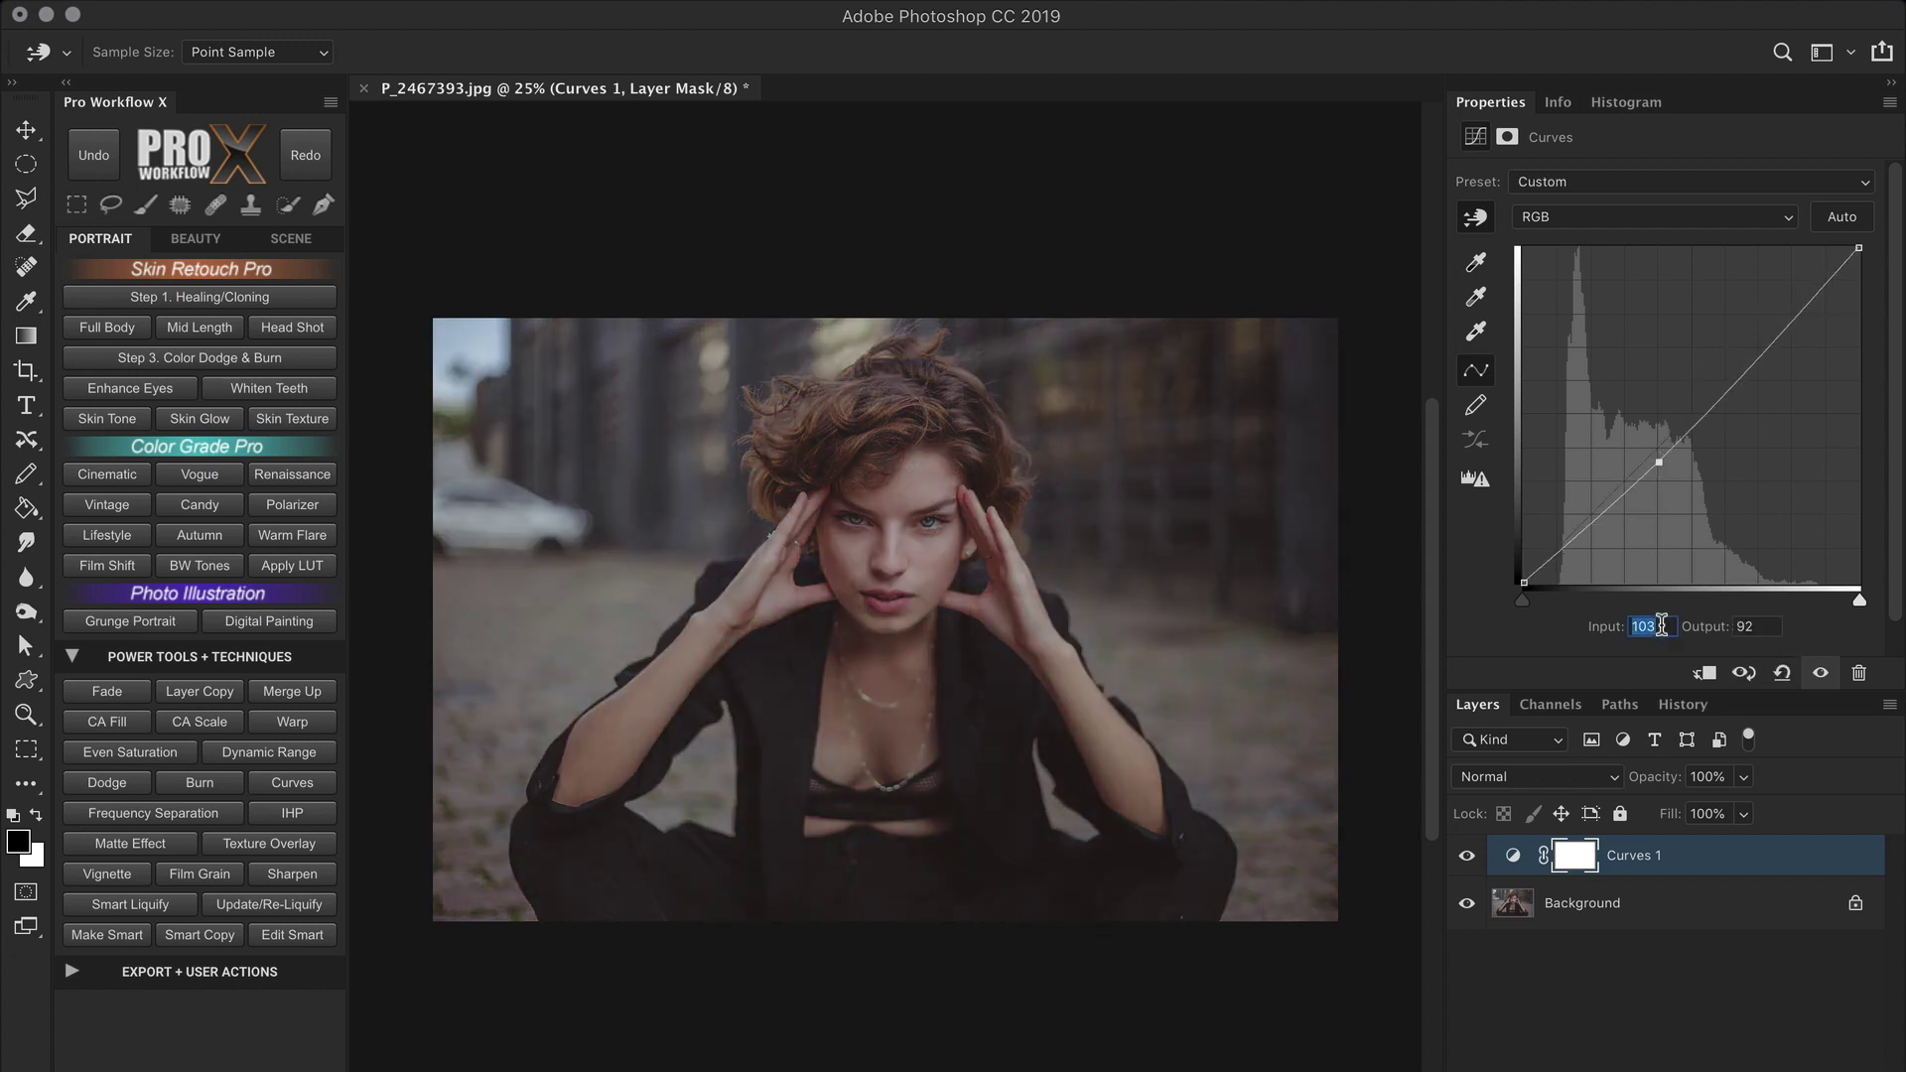
pyautogui.write('90')
pyautogui.click(1759, 626)
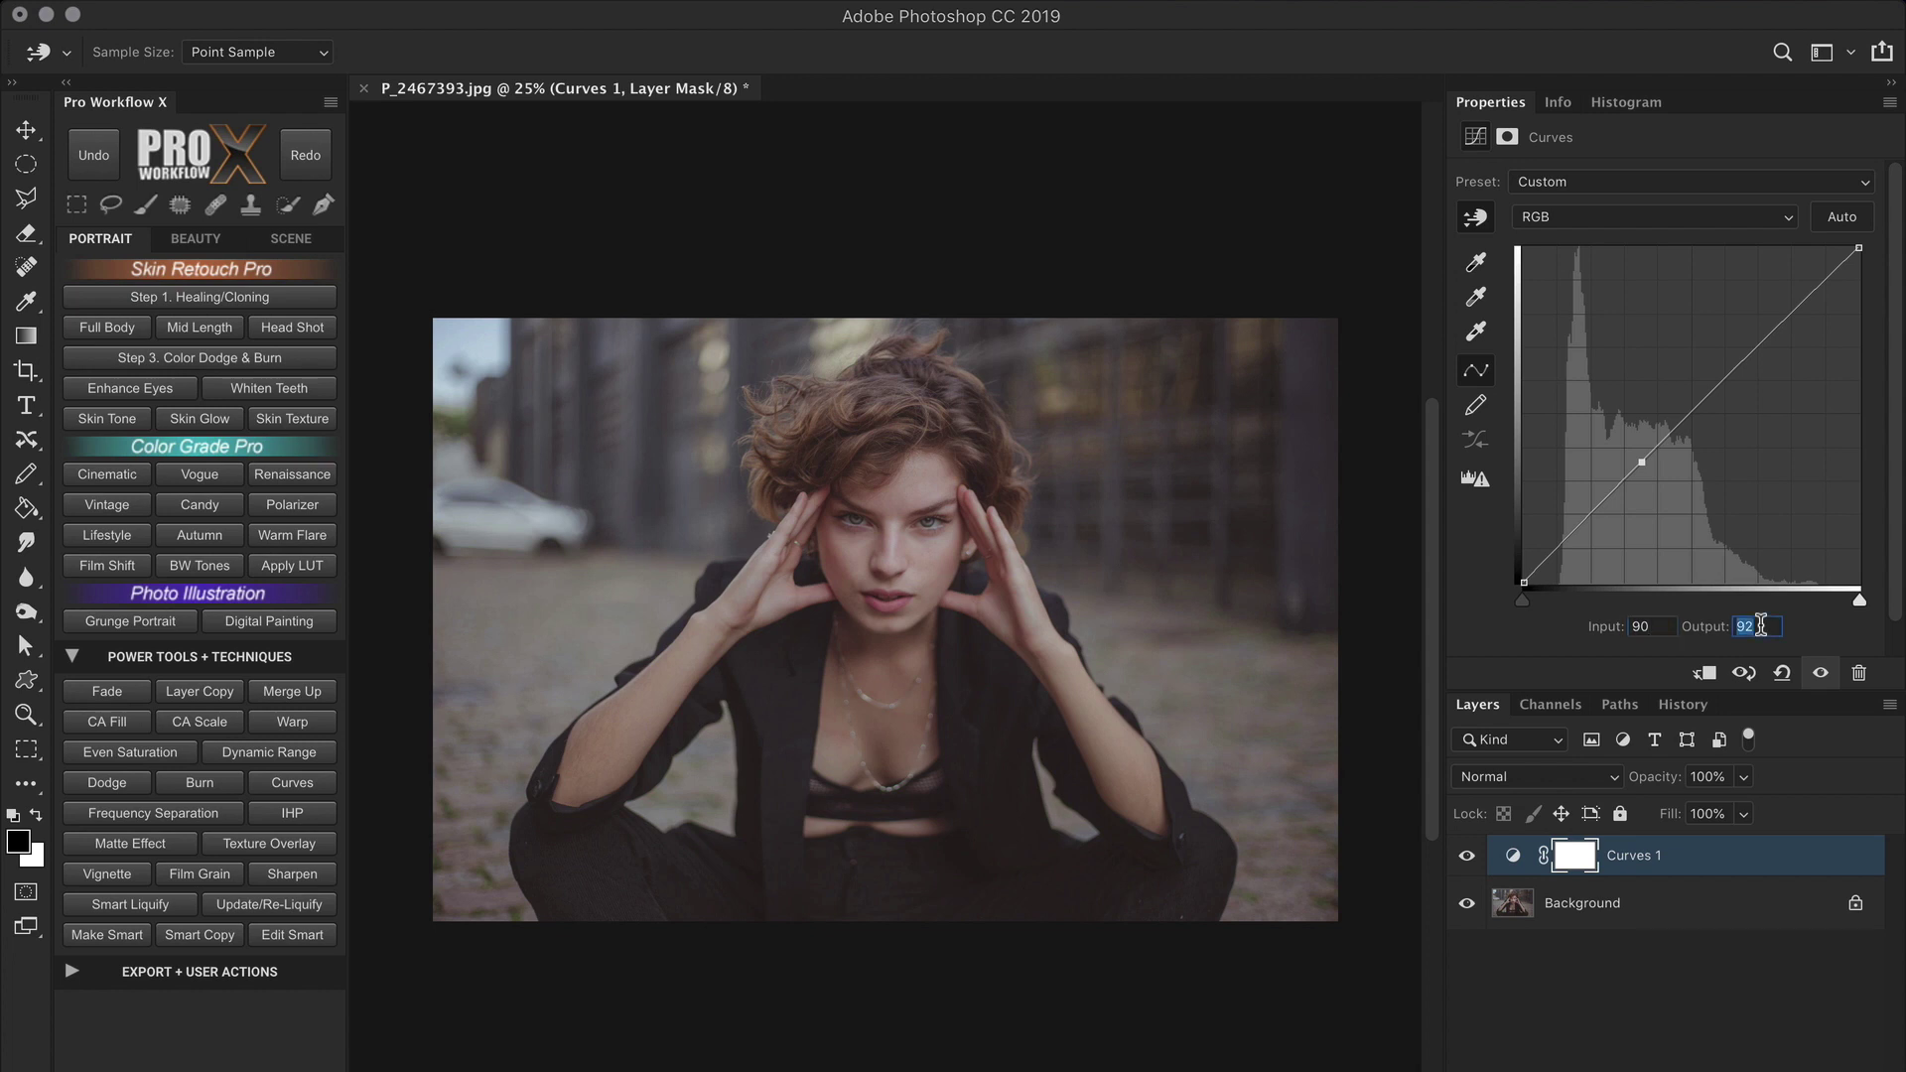
pyautogui.write('90')
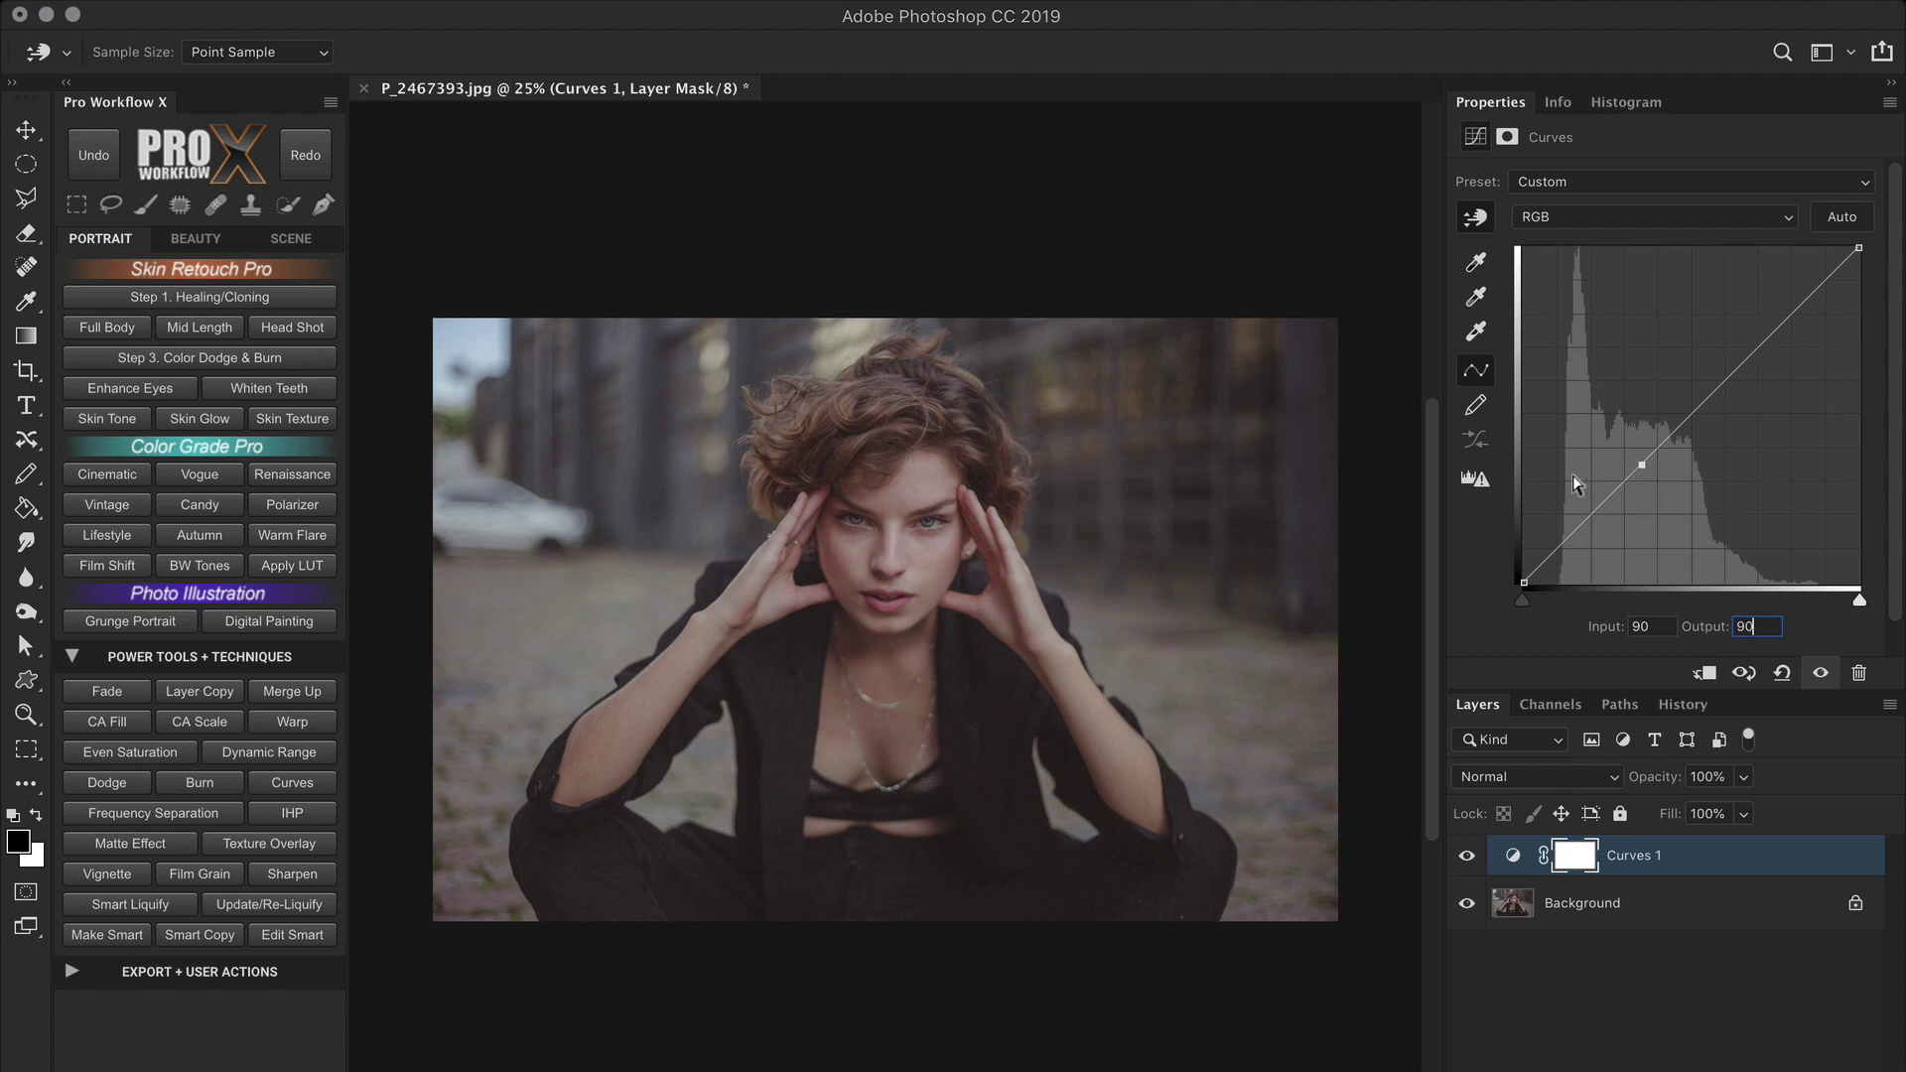
# Step: Set the curve point's output to 120 and reset the adjustment to its default
pyautogui.doubleClick(1763, 628)
pyautogui.write('120')
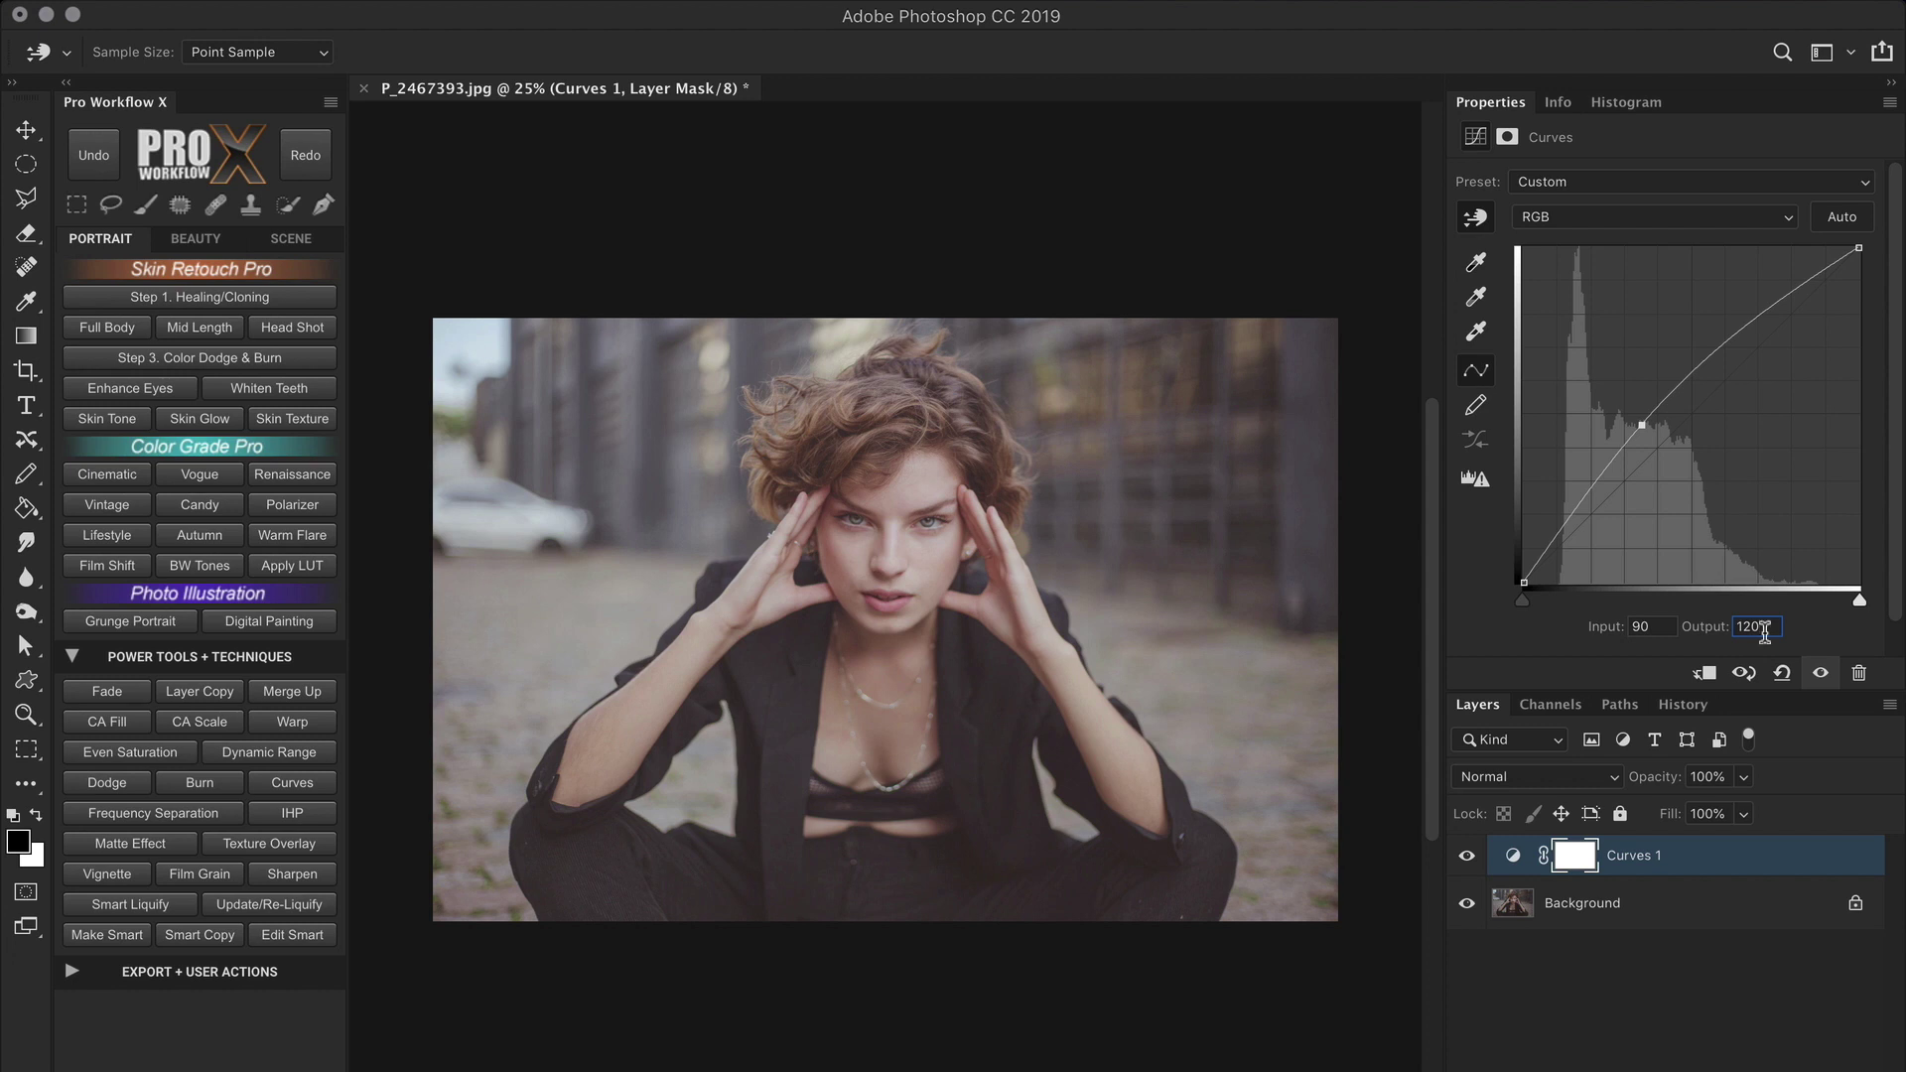
pyautogui.click(1782, 673)
# Step: Add a midtone point at input 128 on the RGB curve and set its output to 128, to 255 and finally to 0
pyautogui.click(1694, 412)
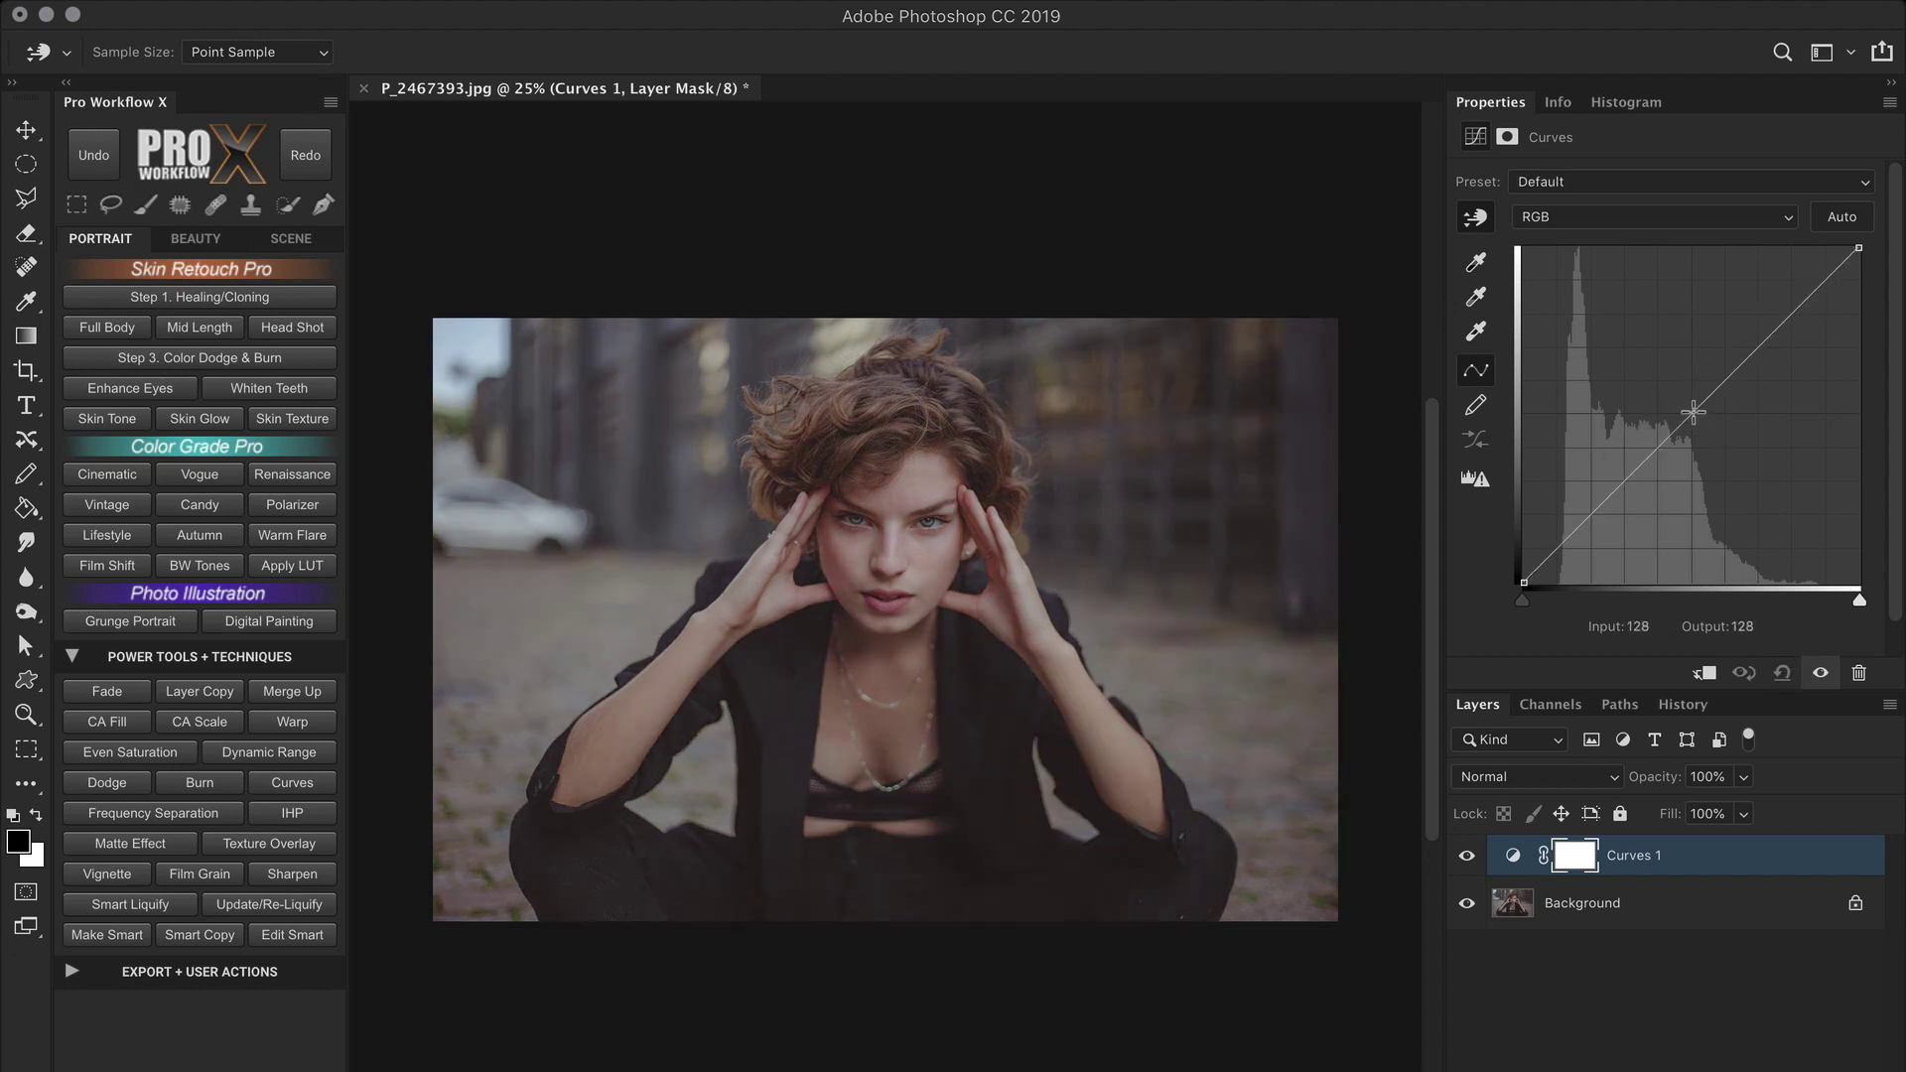
pyautogui.click(1664, 627)
pyautogui.write('128')
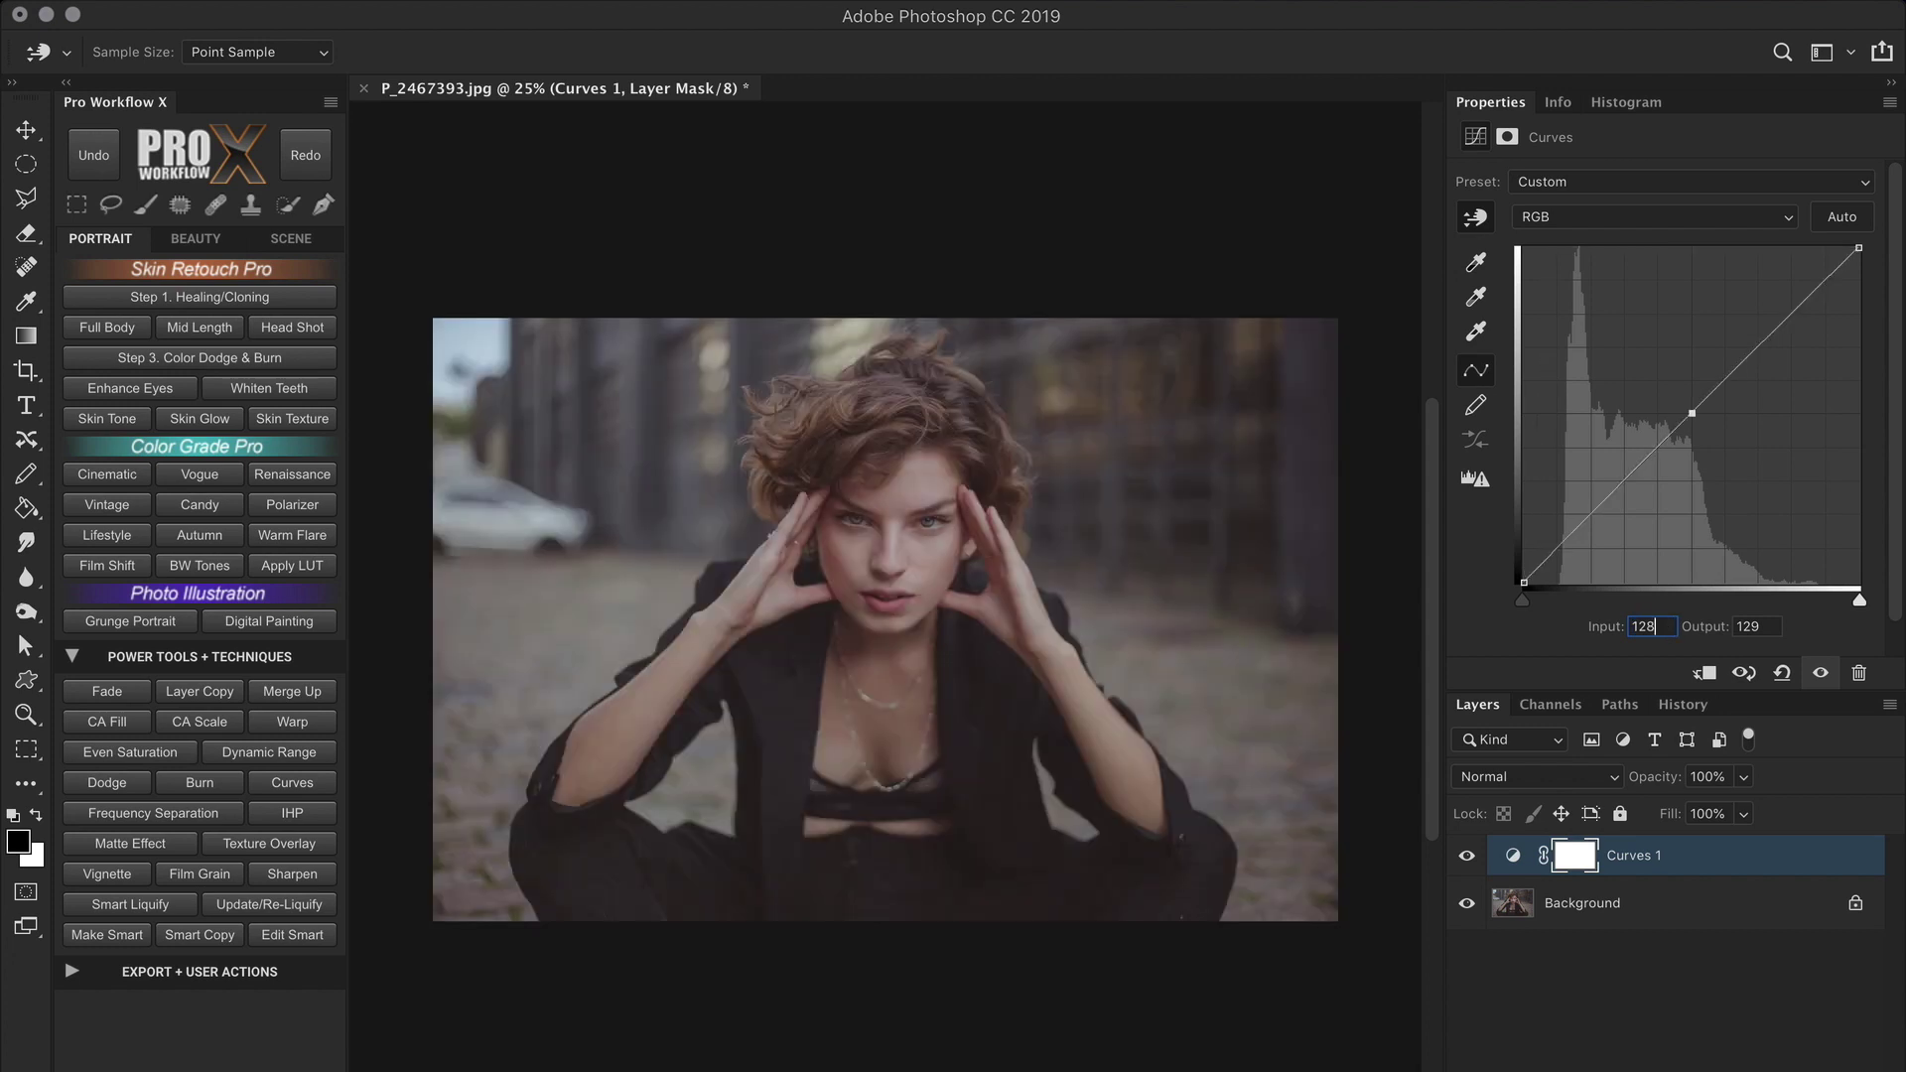
pyautogui.press('Tab')
pyautogui.write('128')
pyautogui.press('BackSpace')
pyautogui.press('BackSpace')
pyautogui.press('BackSpace')
pyautogui.write('255')
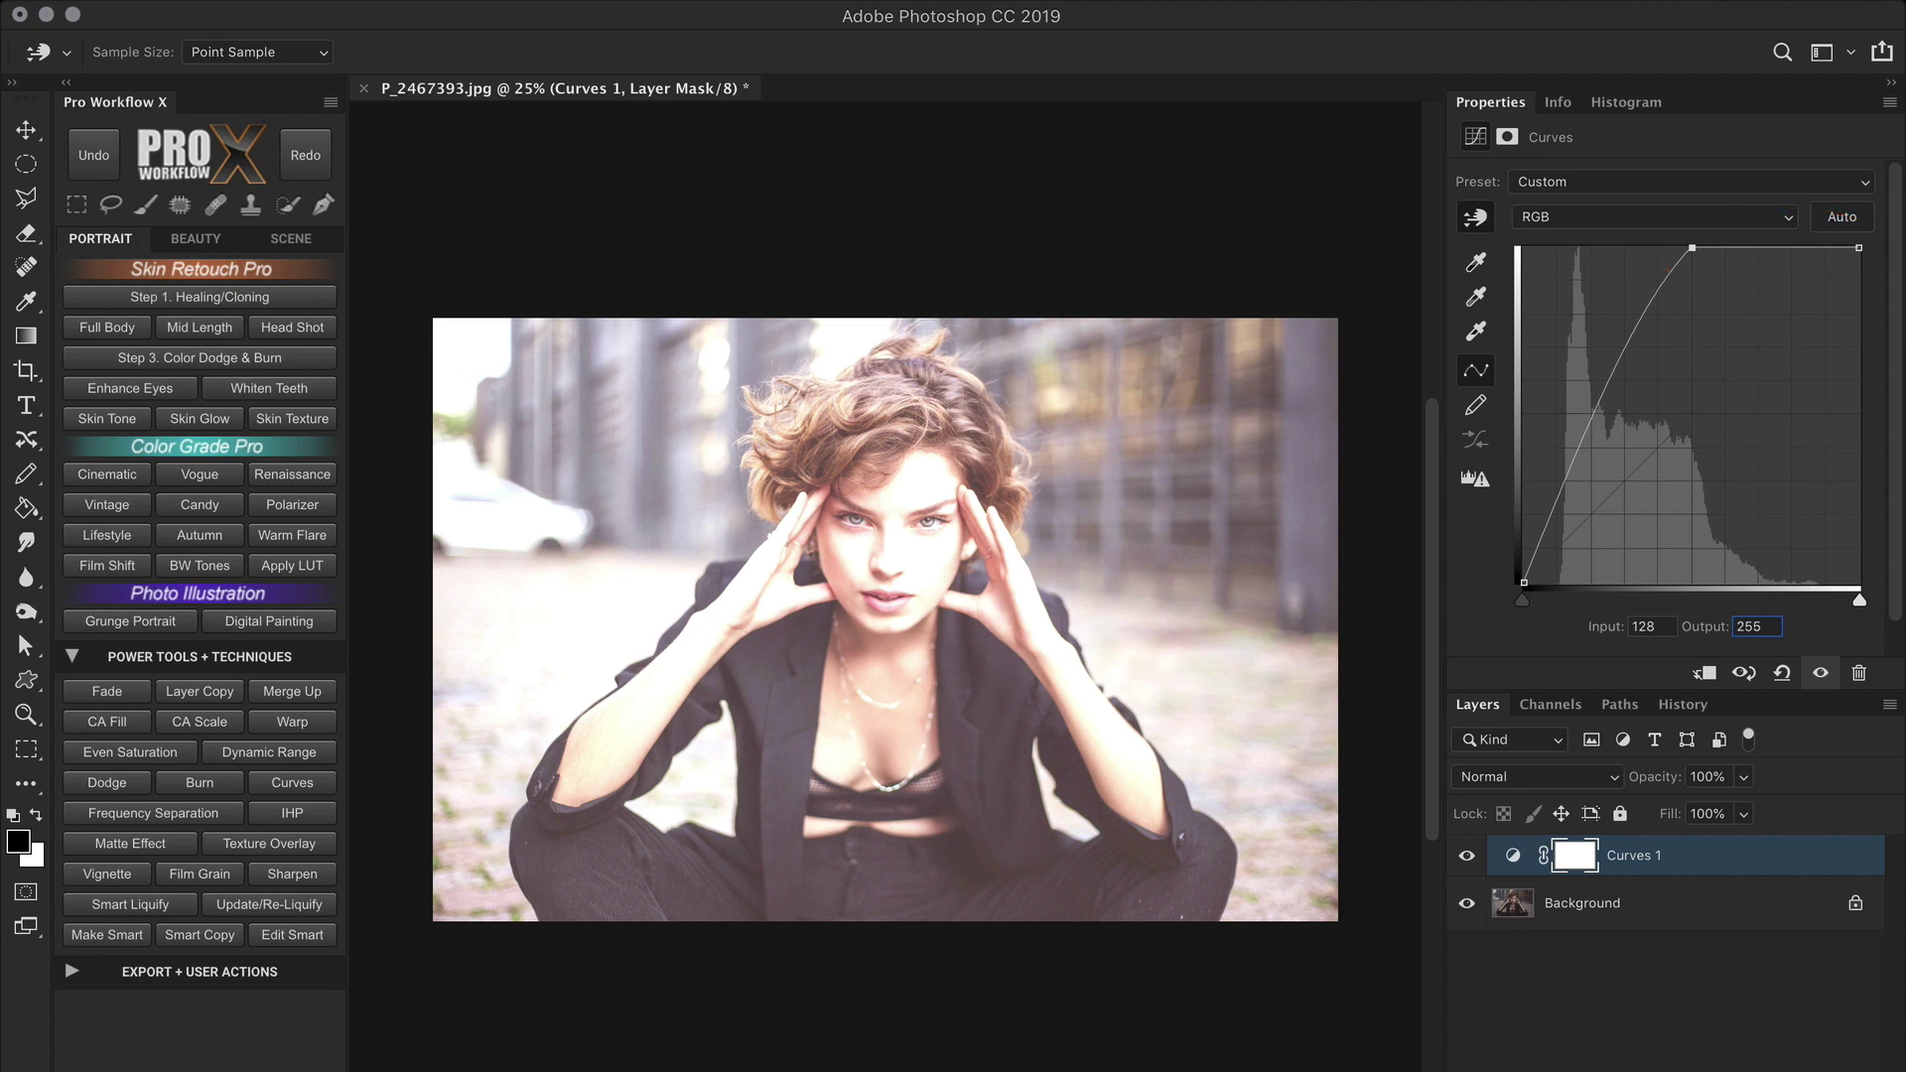
pyautogui.doubleClick(1764, 625)
pyautogui.write('0')
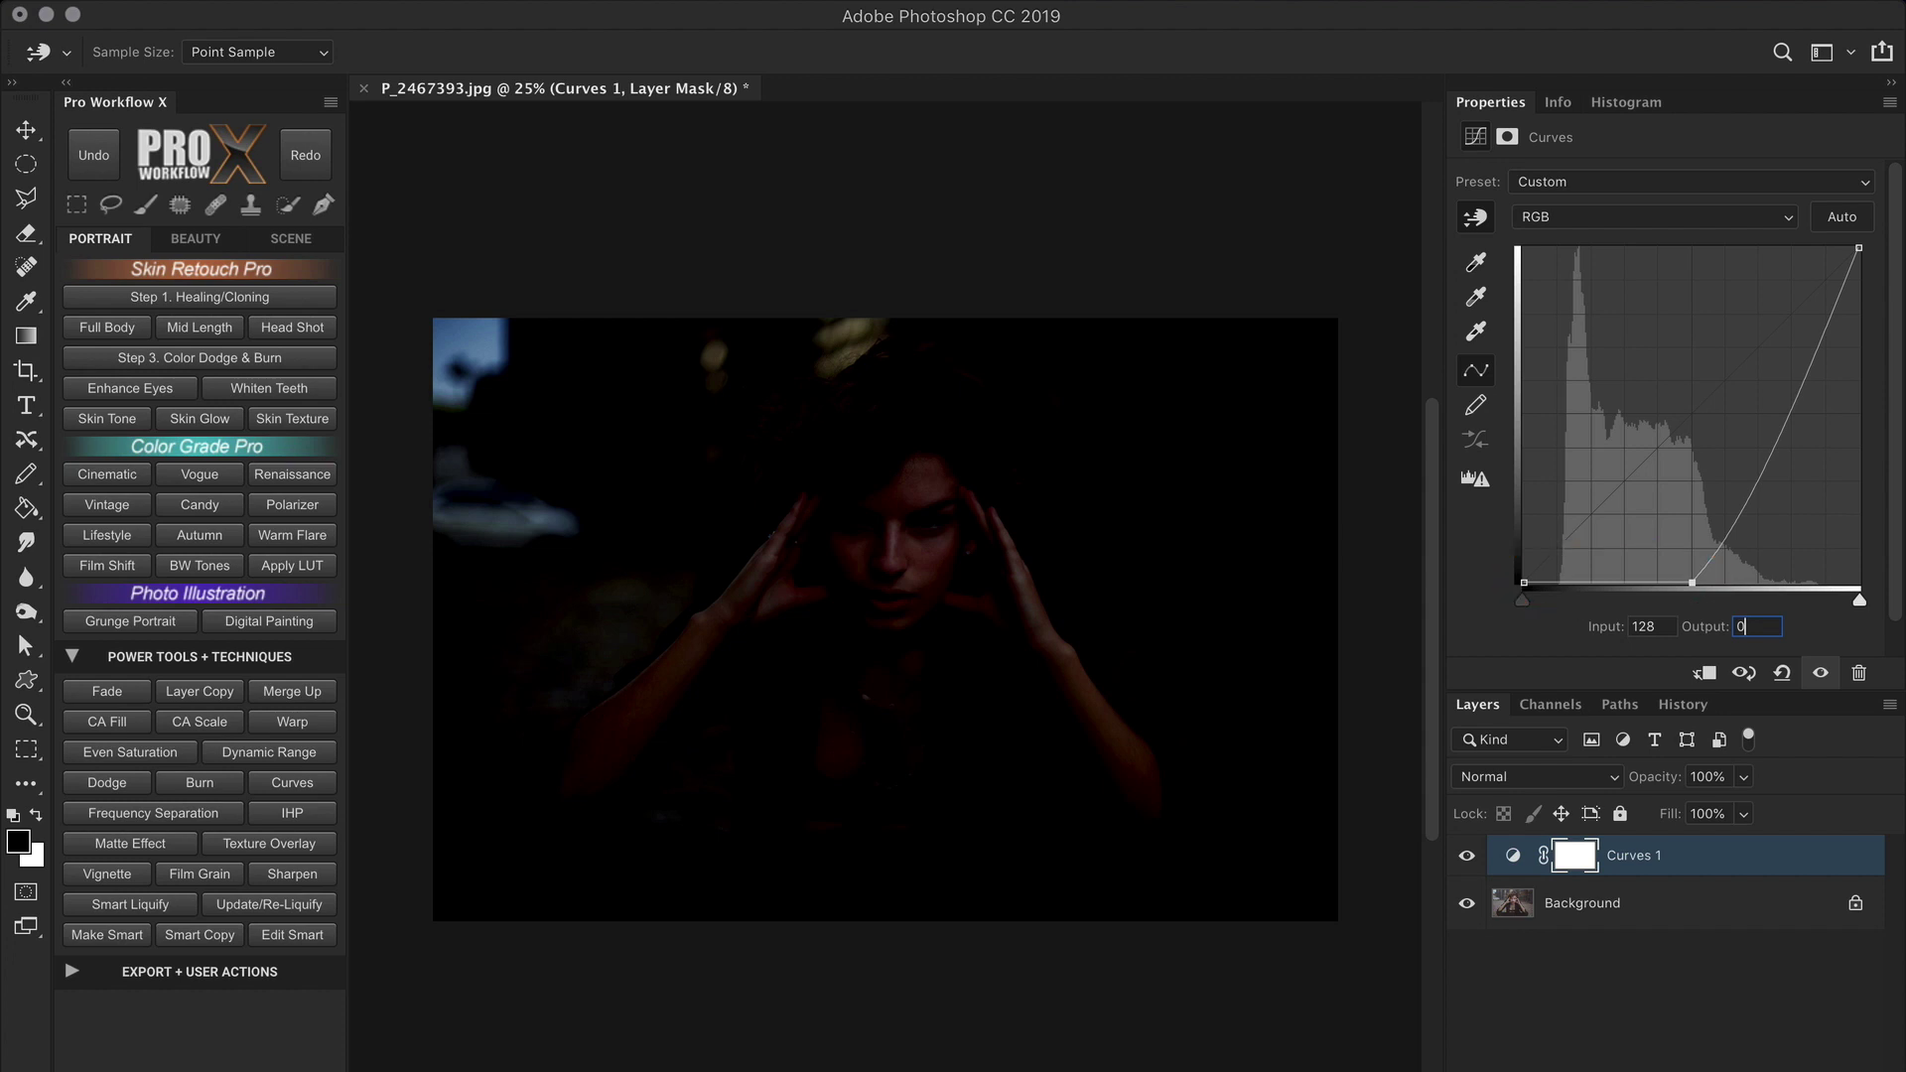
# Step: Apply the Negative (RGB) Curves preset, select the inverted curve's two end points and turn off on-image adjustment
pyautogui.click(1733, 183)
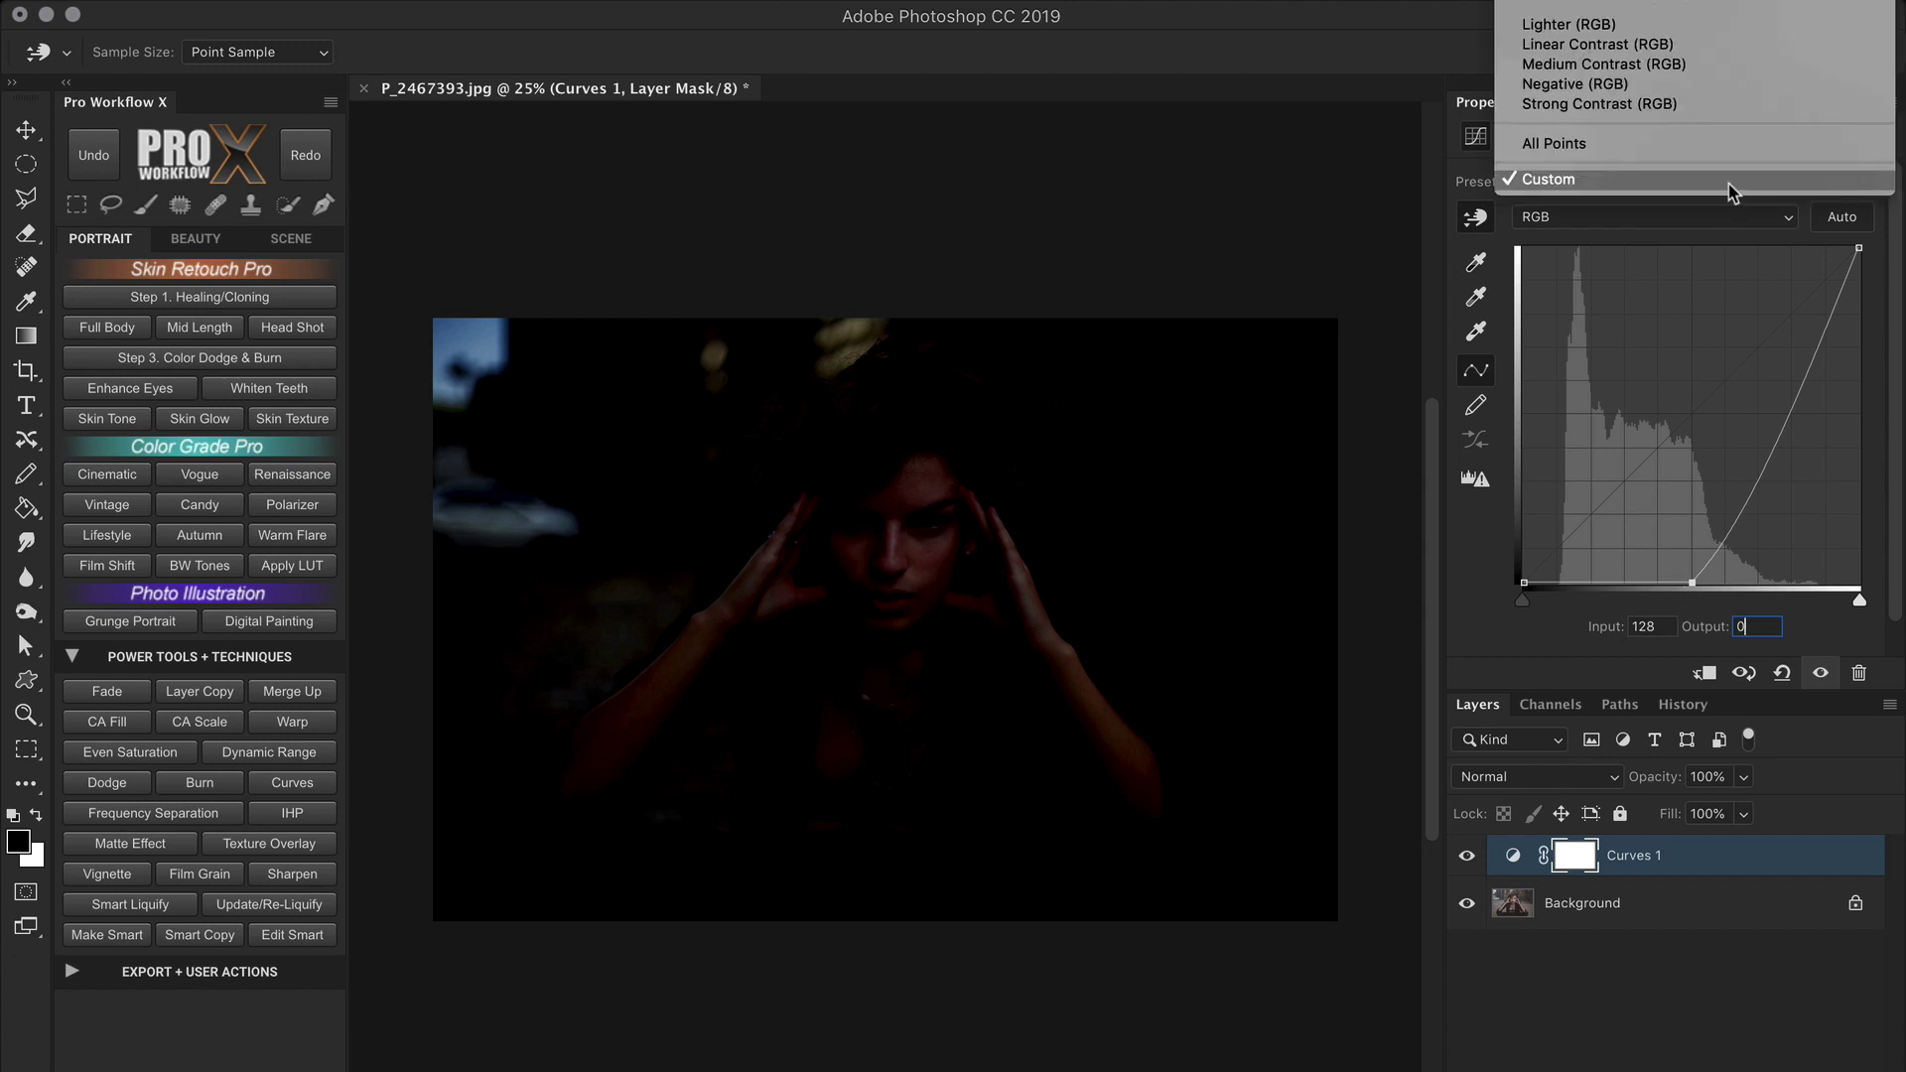
pyautogui.click(1718, 80)
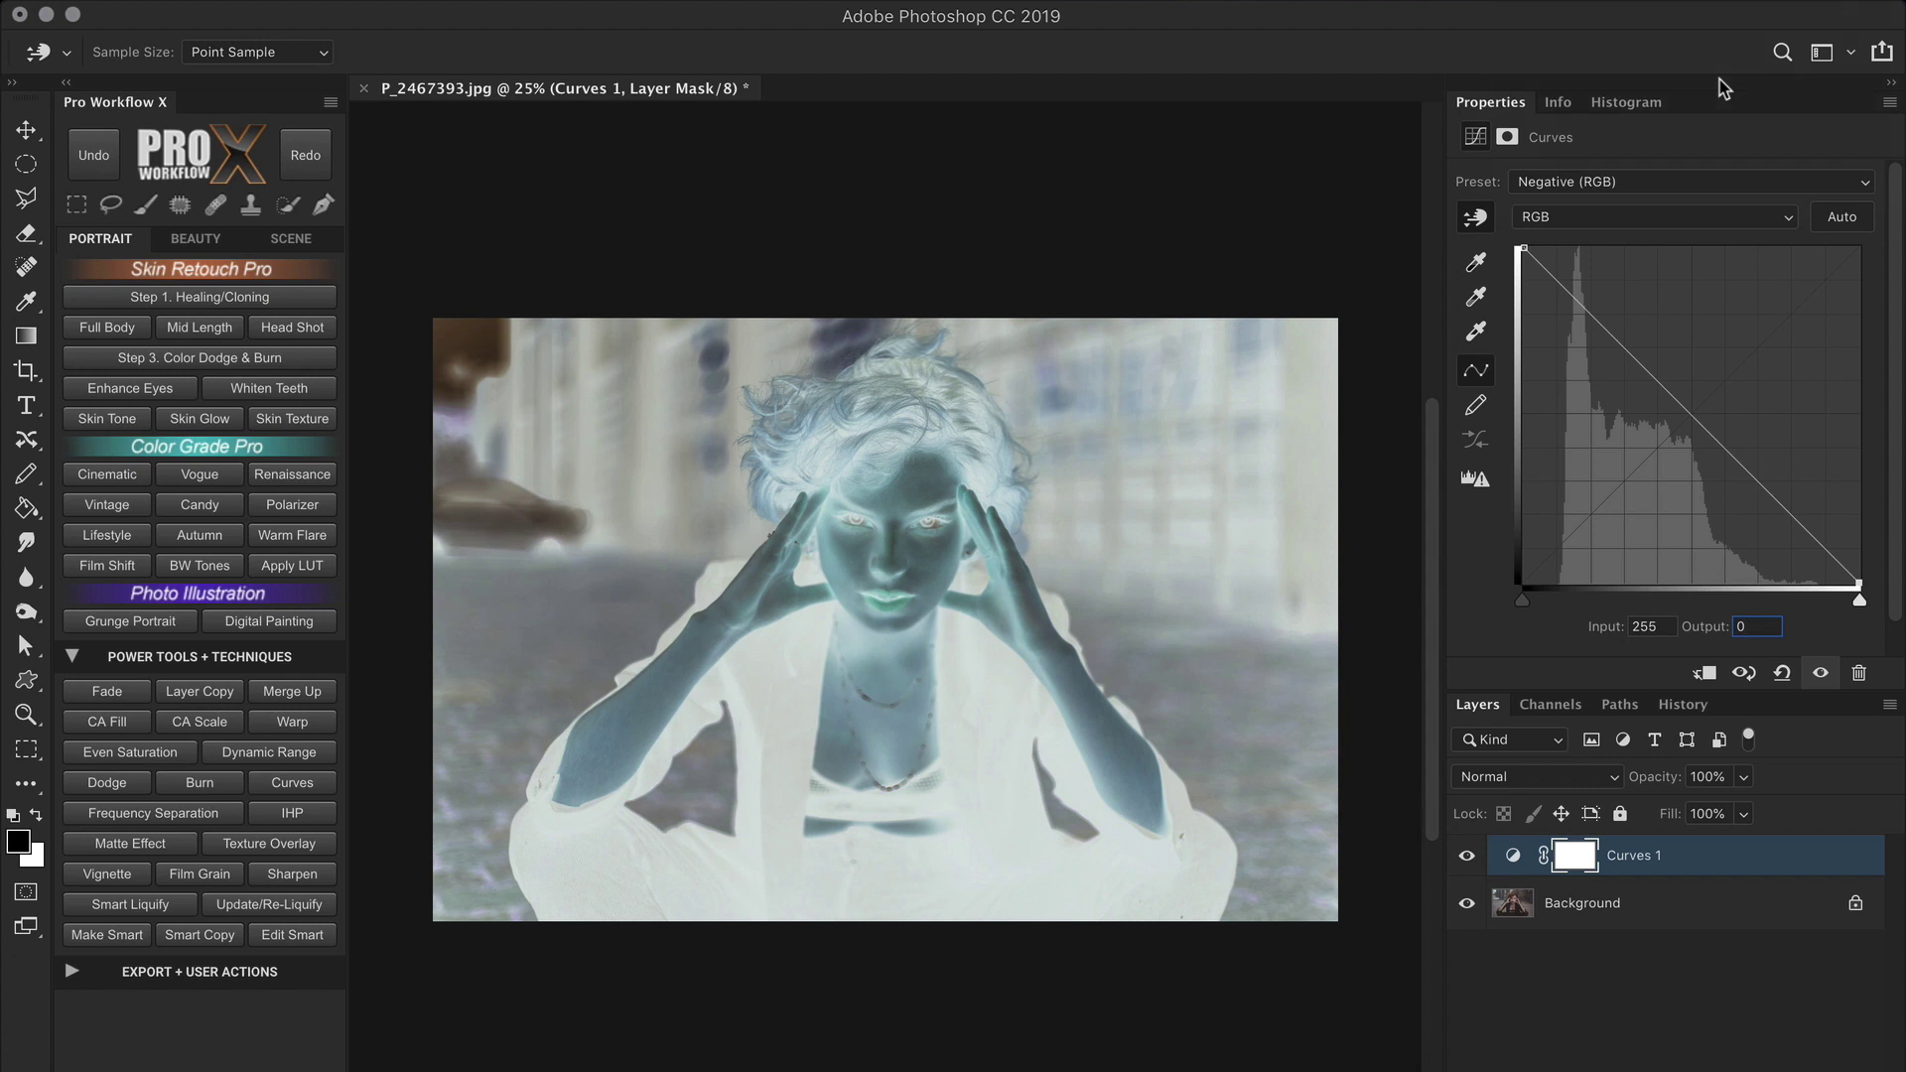
pyautogui.click(1522, 253)
pyautogui.click(1858, 583)
pyautogui.click(1477, 220)
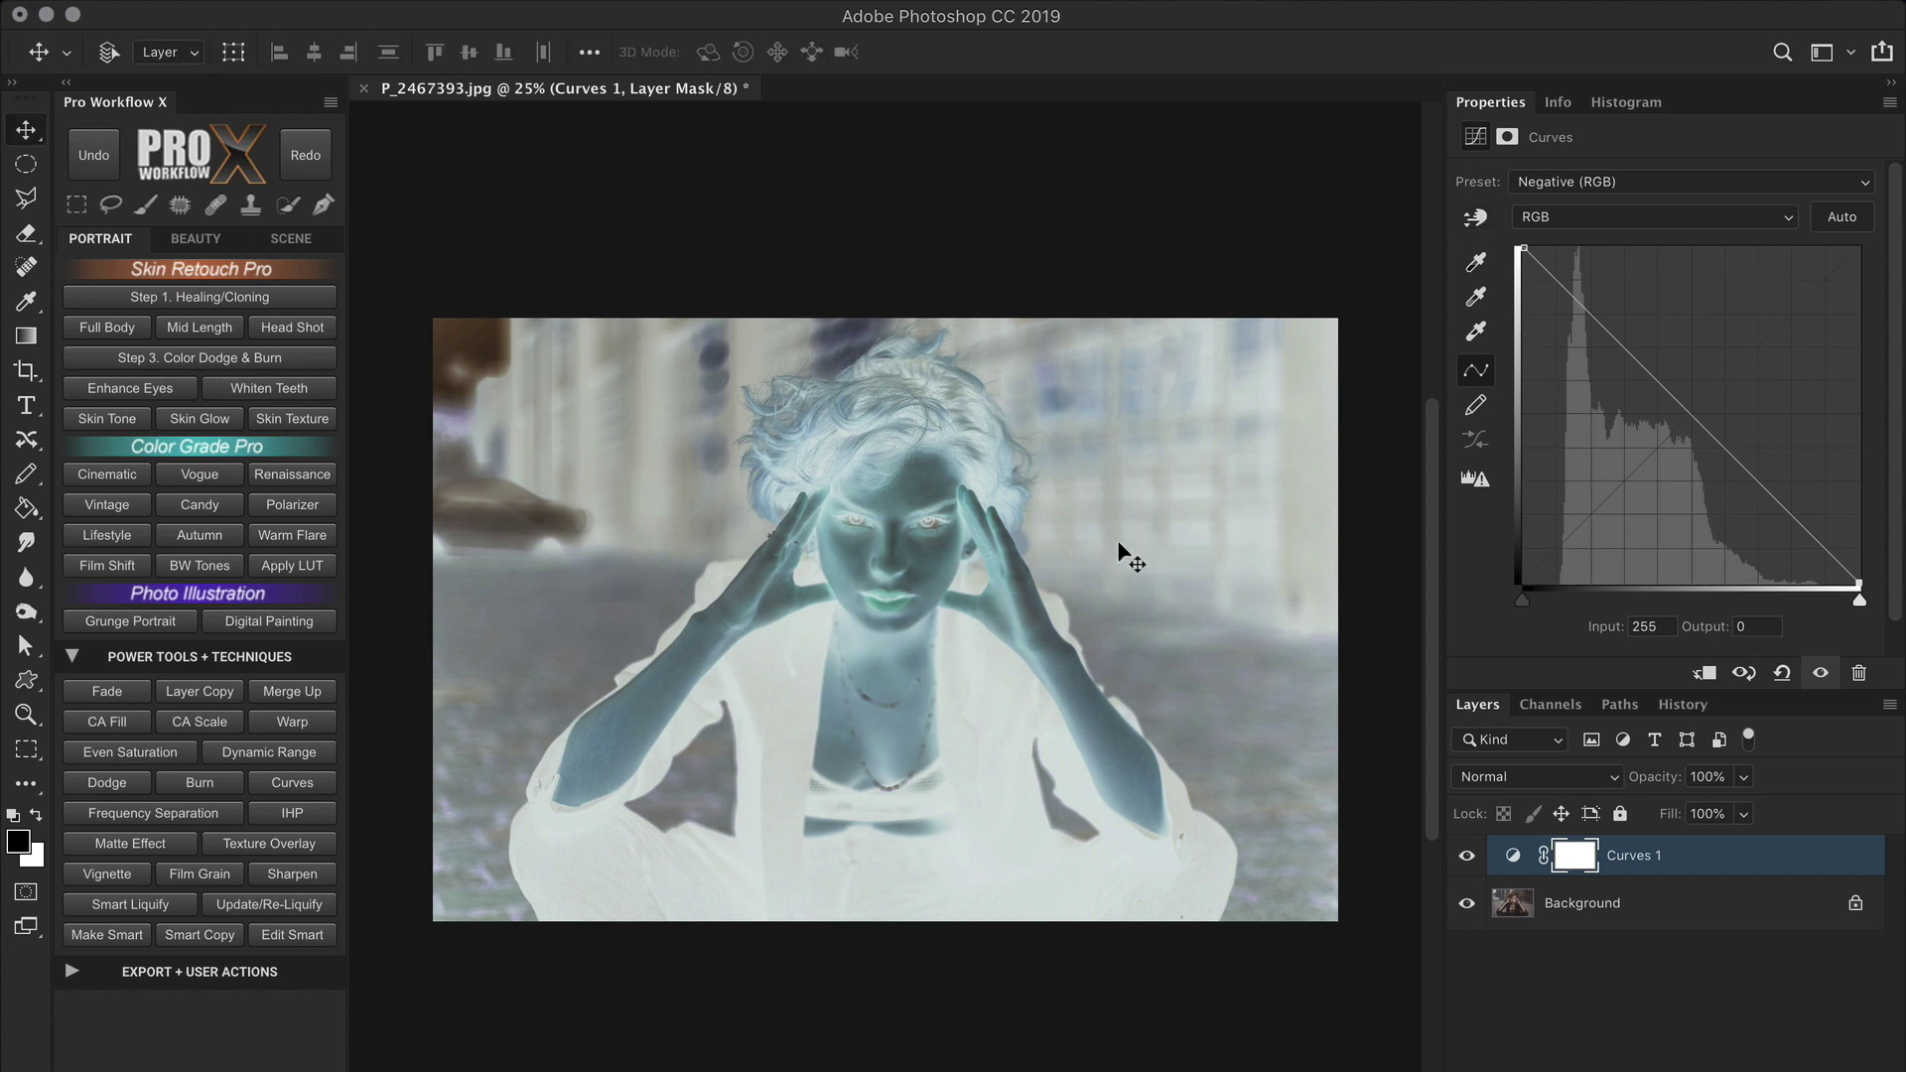
# Step: Examine the Red, Green and Blue channel curves one after another and return to the RGB curve
pyautogui.click(1592, 214)
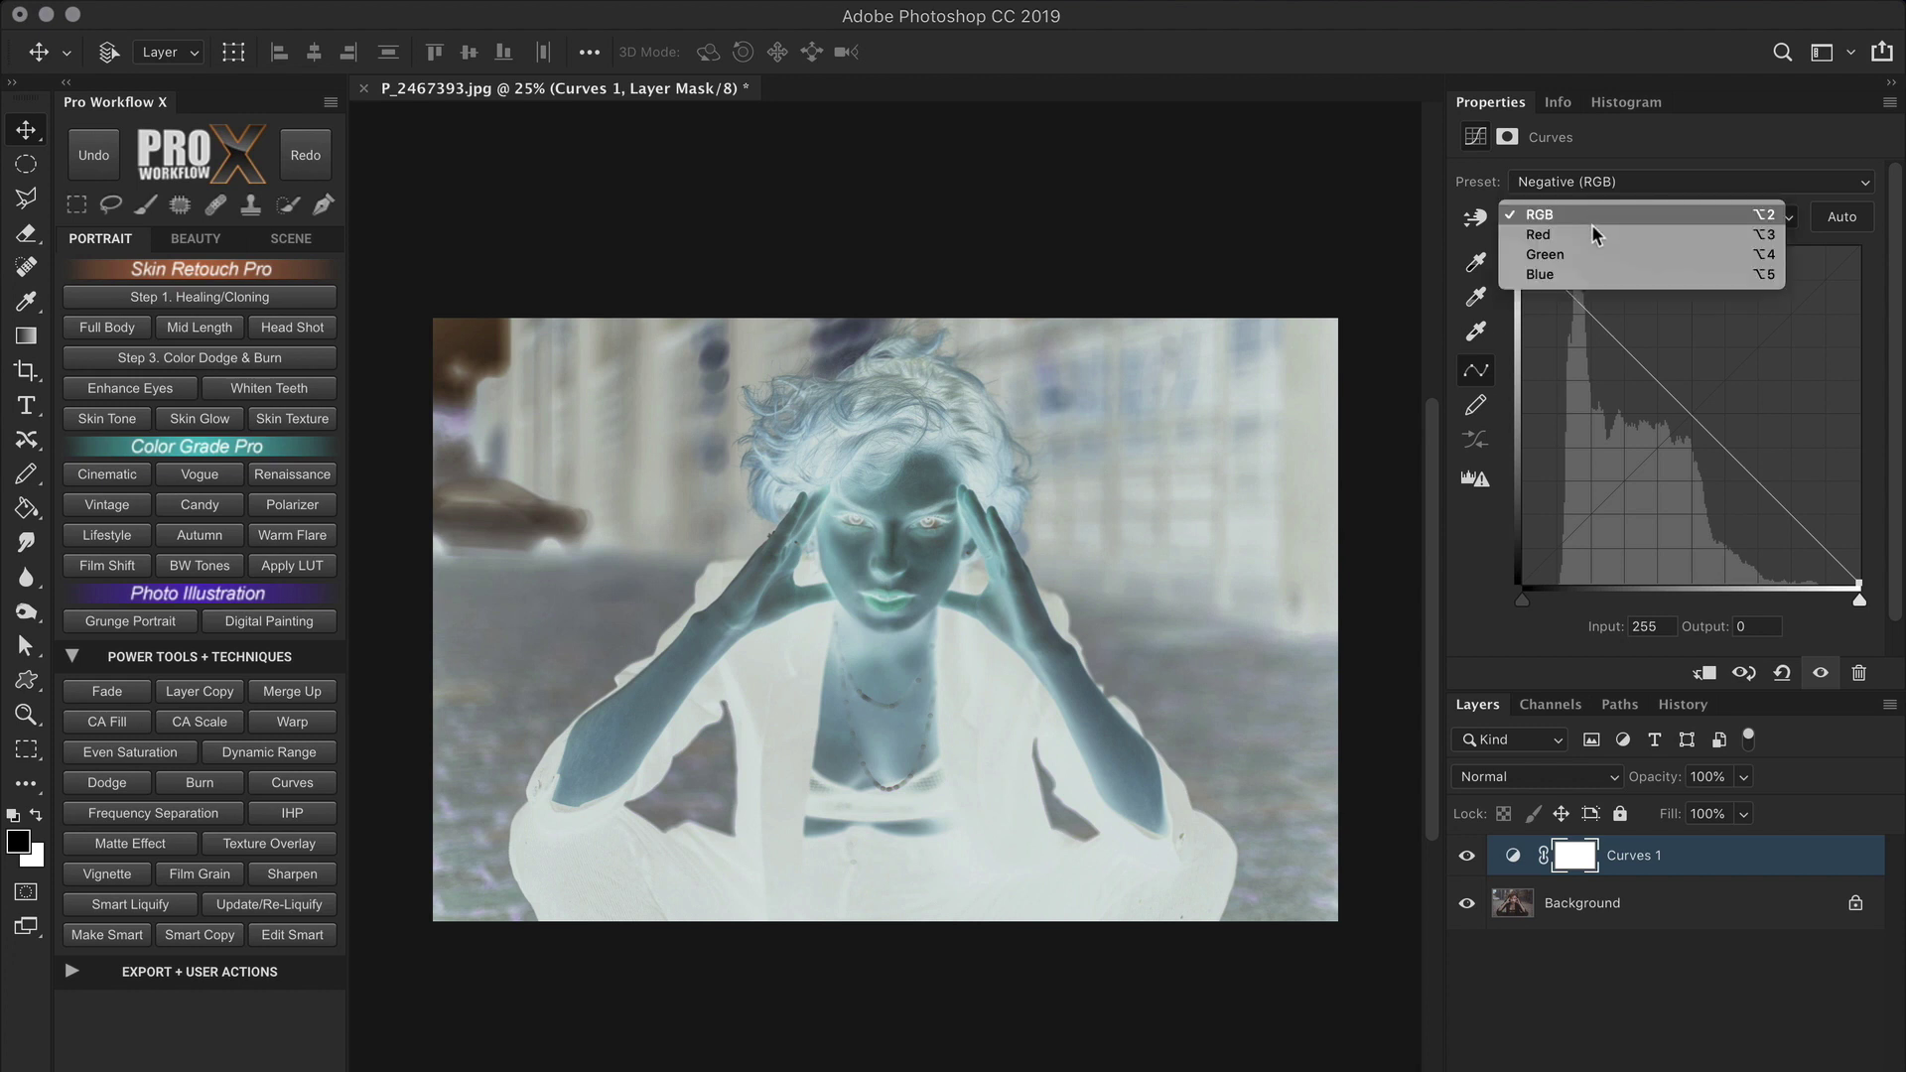
pyautogui.click(1592, 234)
pyautogui.click(1594, 211)
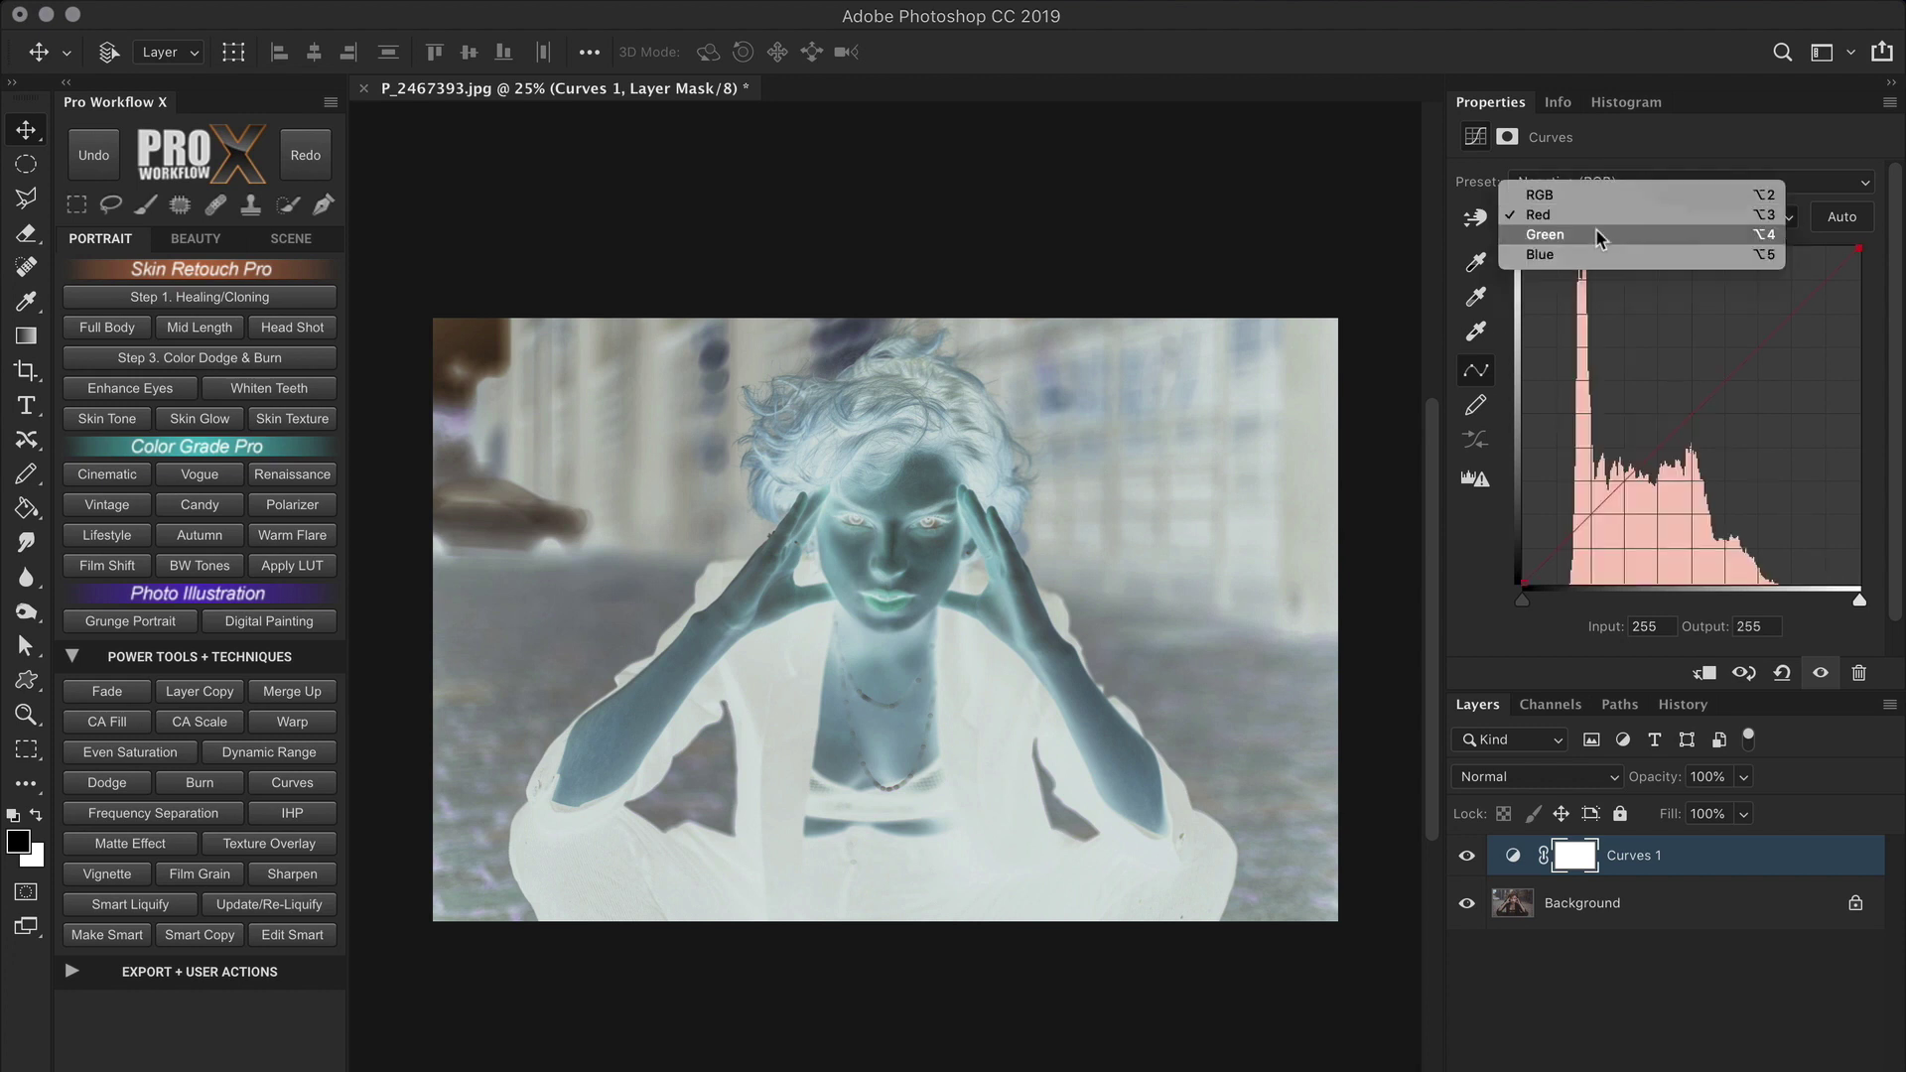
pyautogui.click(1595, 230)
pyautogui.click(1603, 212)
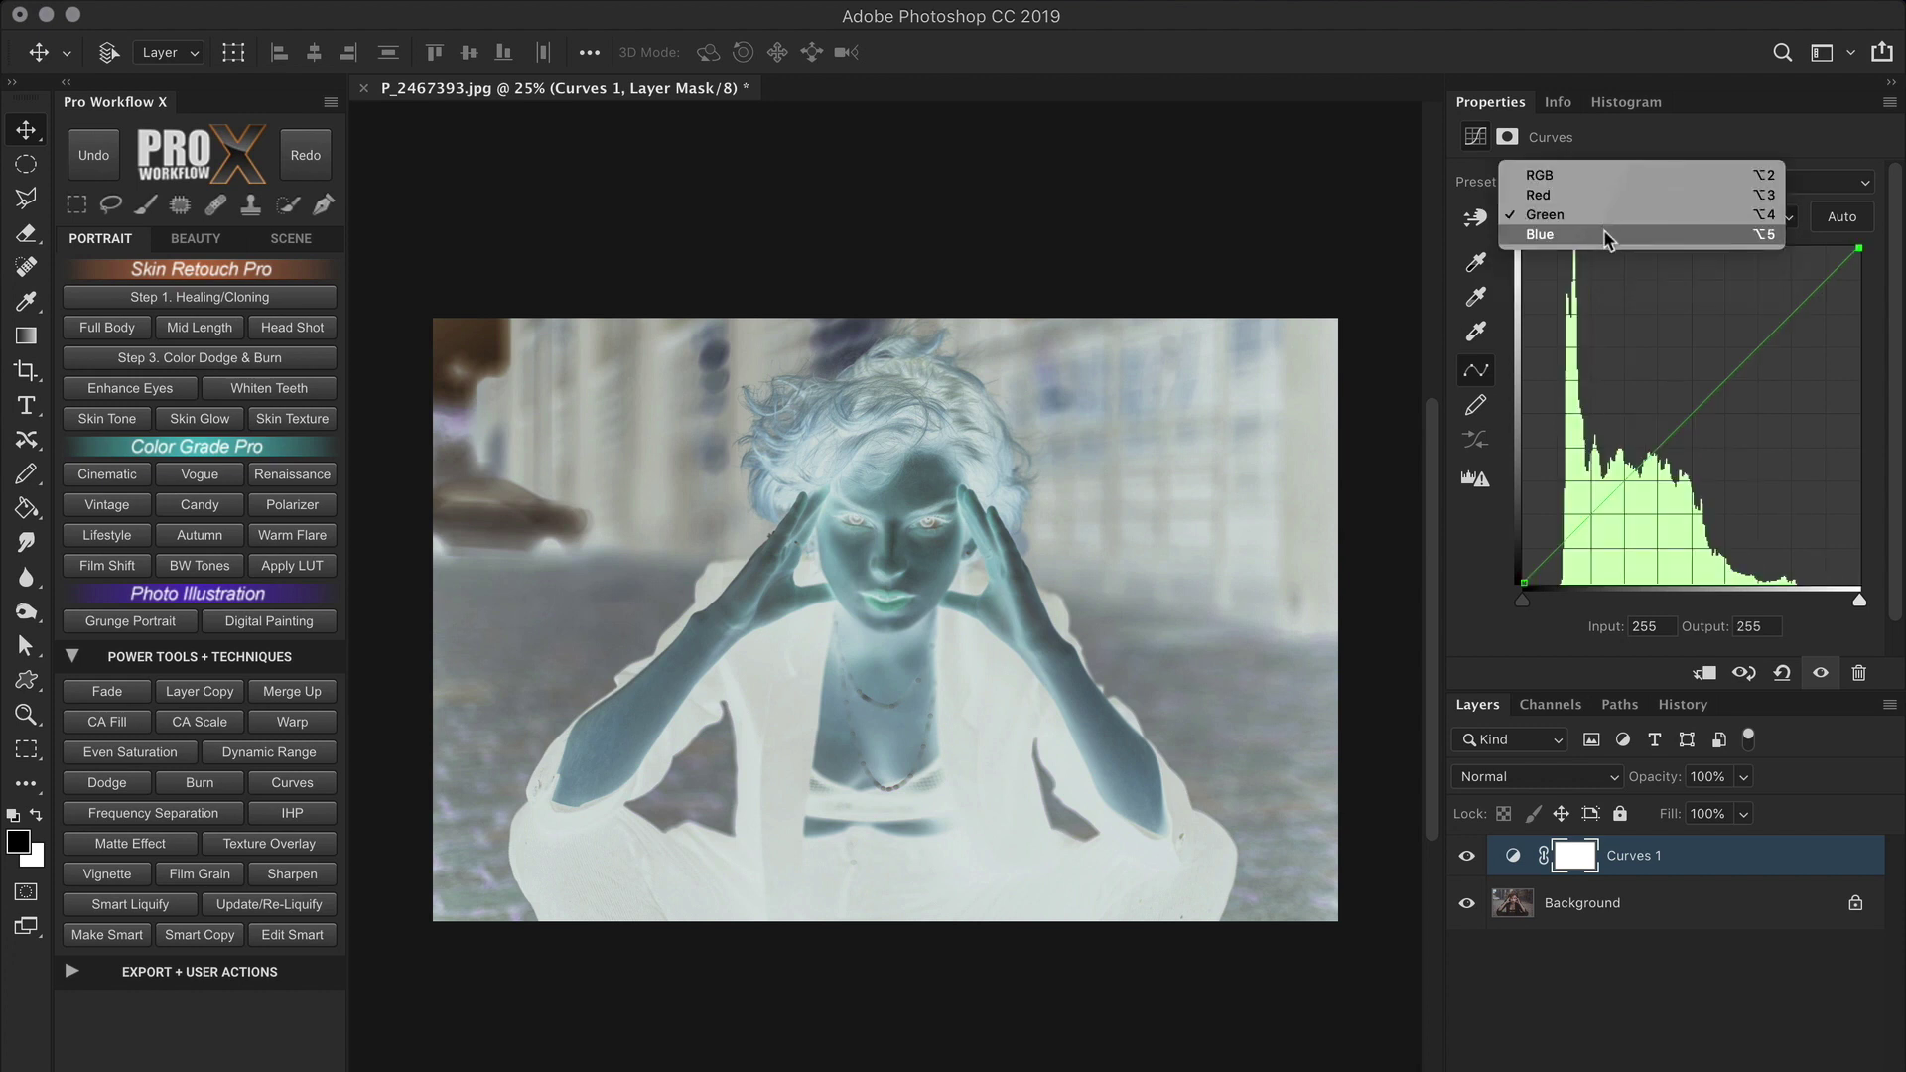
pyautogui.click(1608, 237)
pyautogui.click(1603, 211)
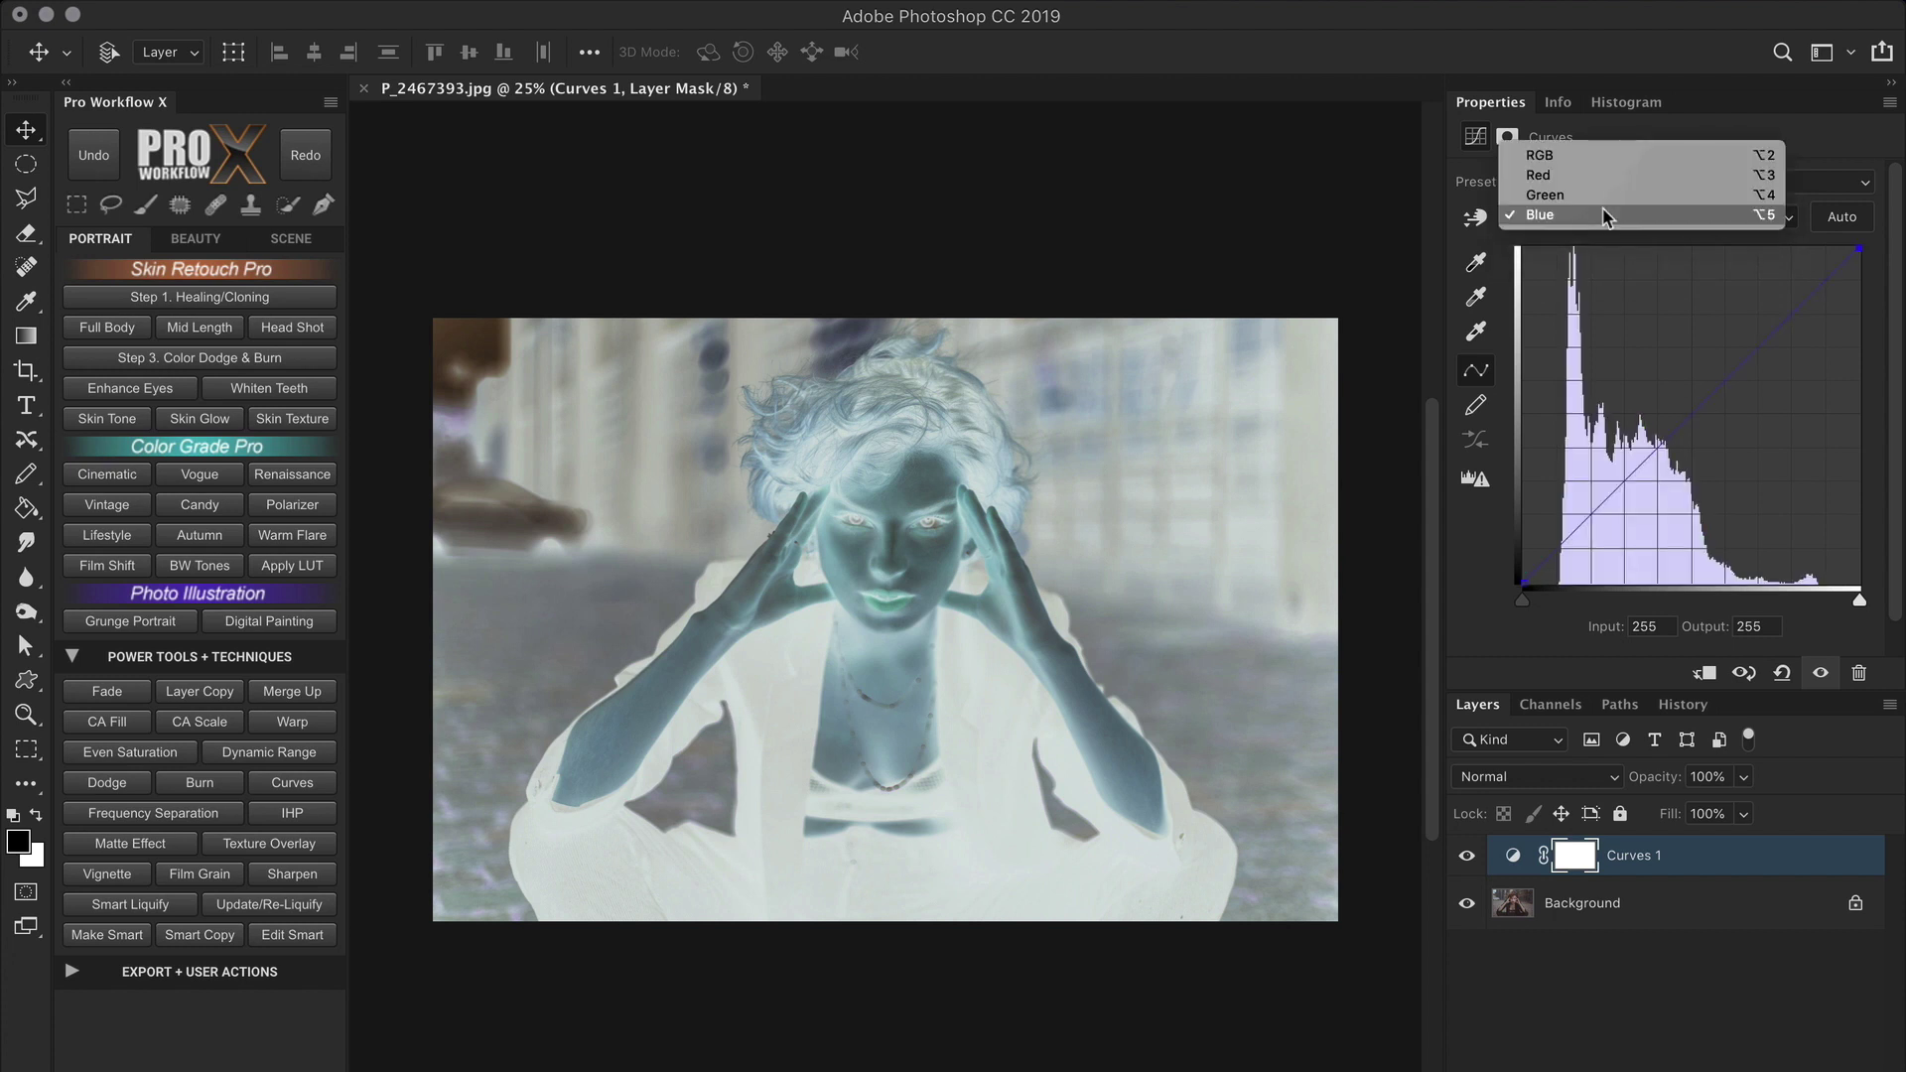
pyautogui.click(1601, 157)
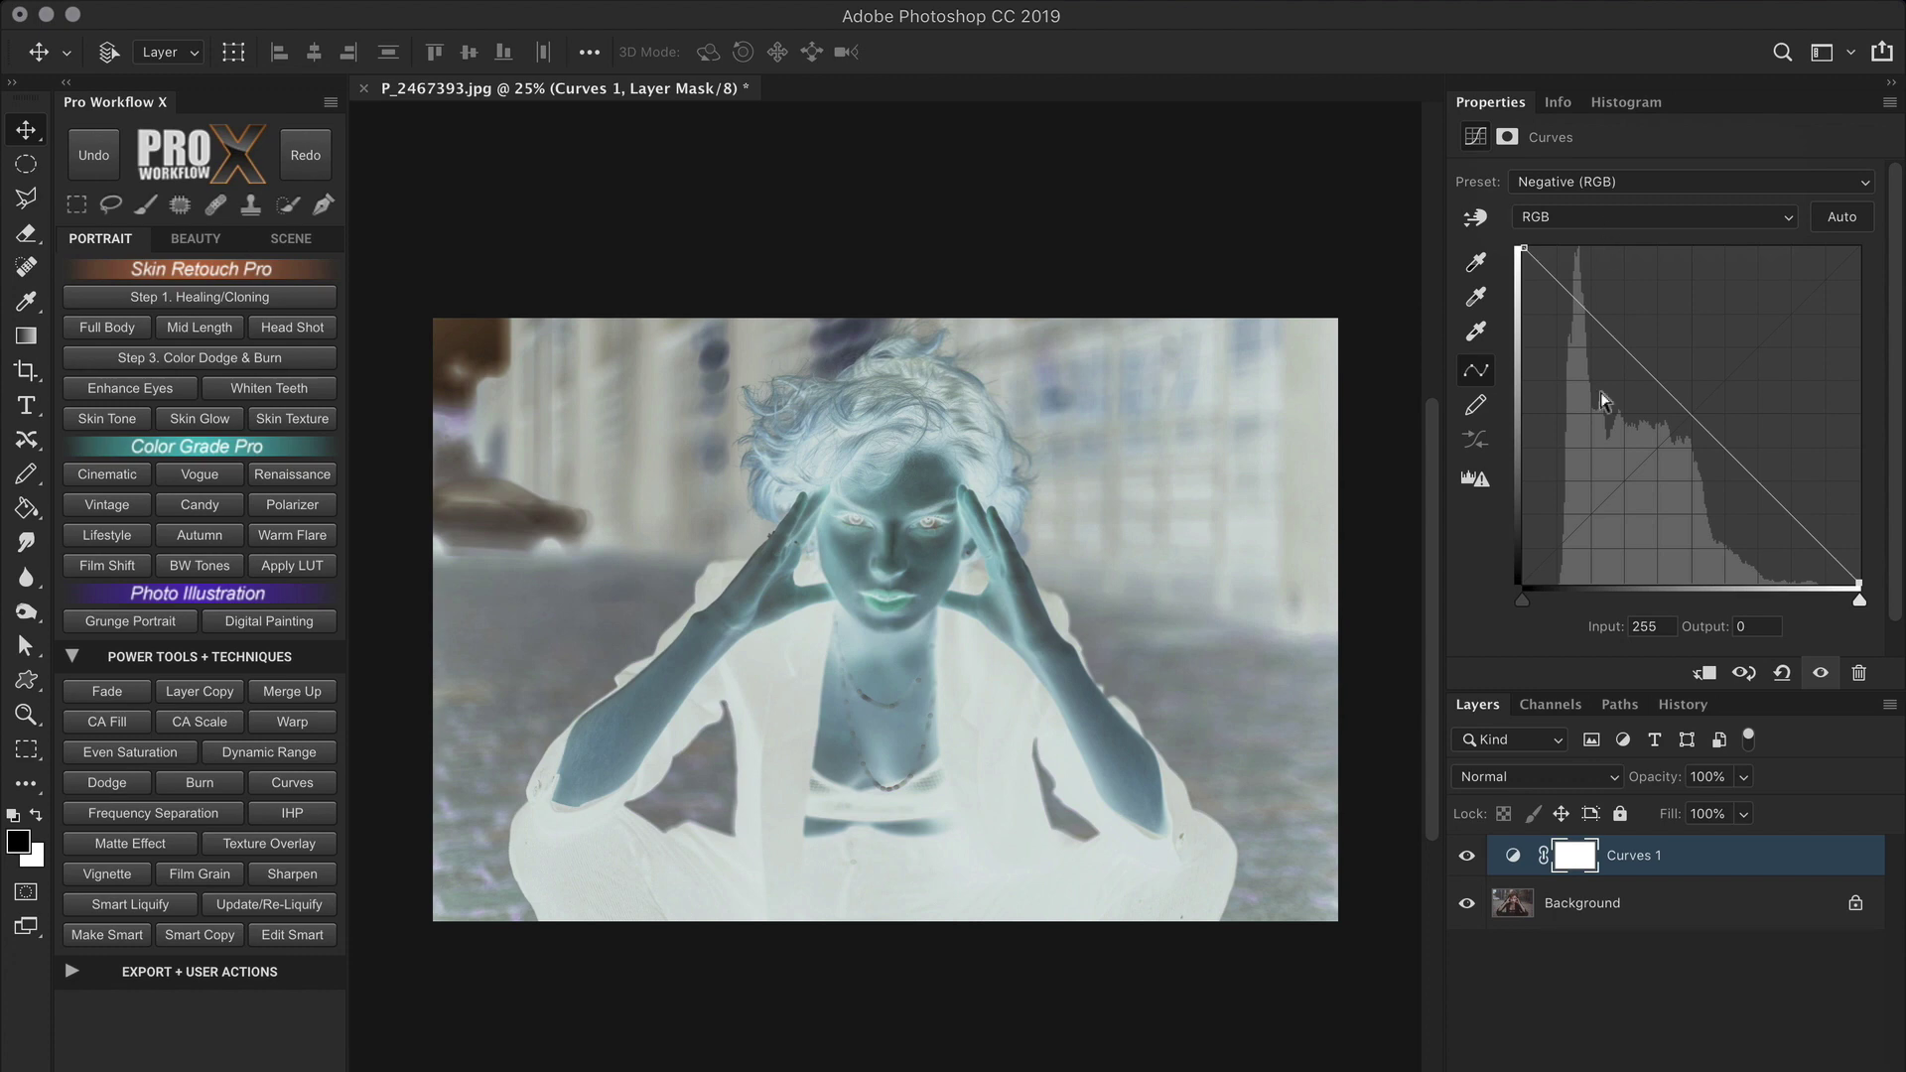
# Step: Set the blend mode of the Curves 1 layer to Luminosity
pyautogui.click(1616, 777)
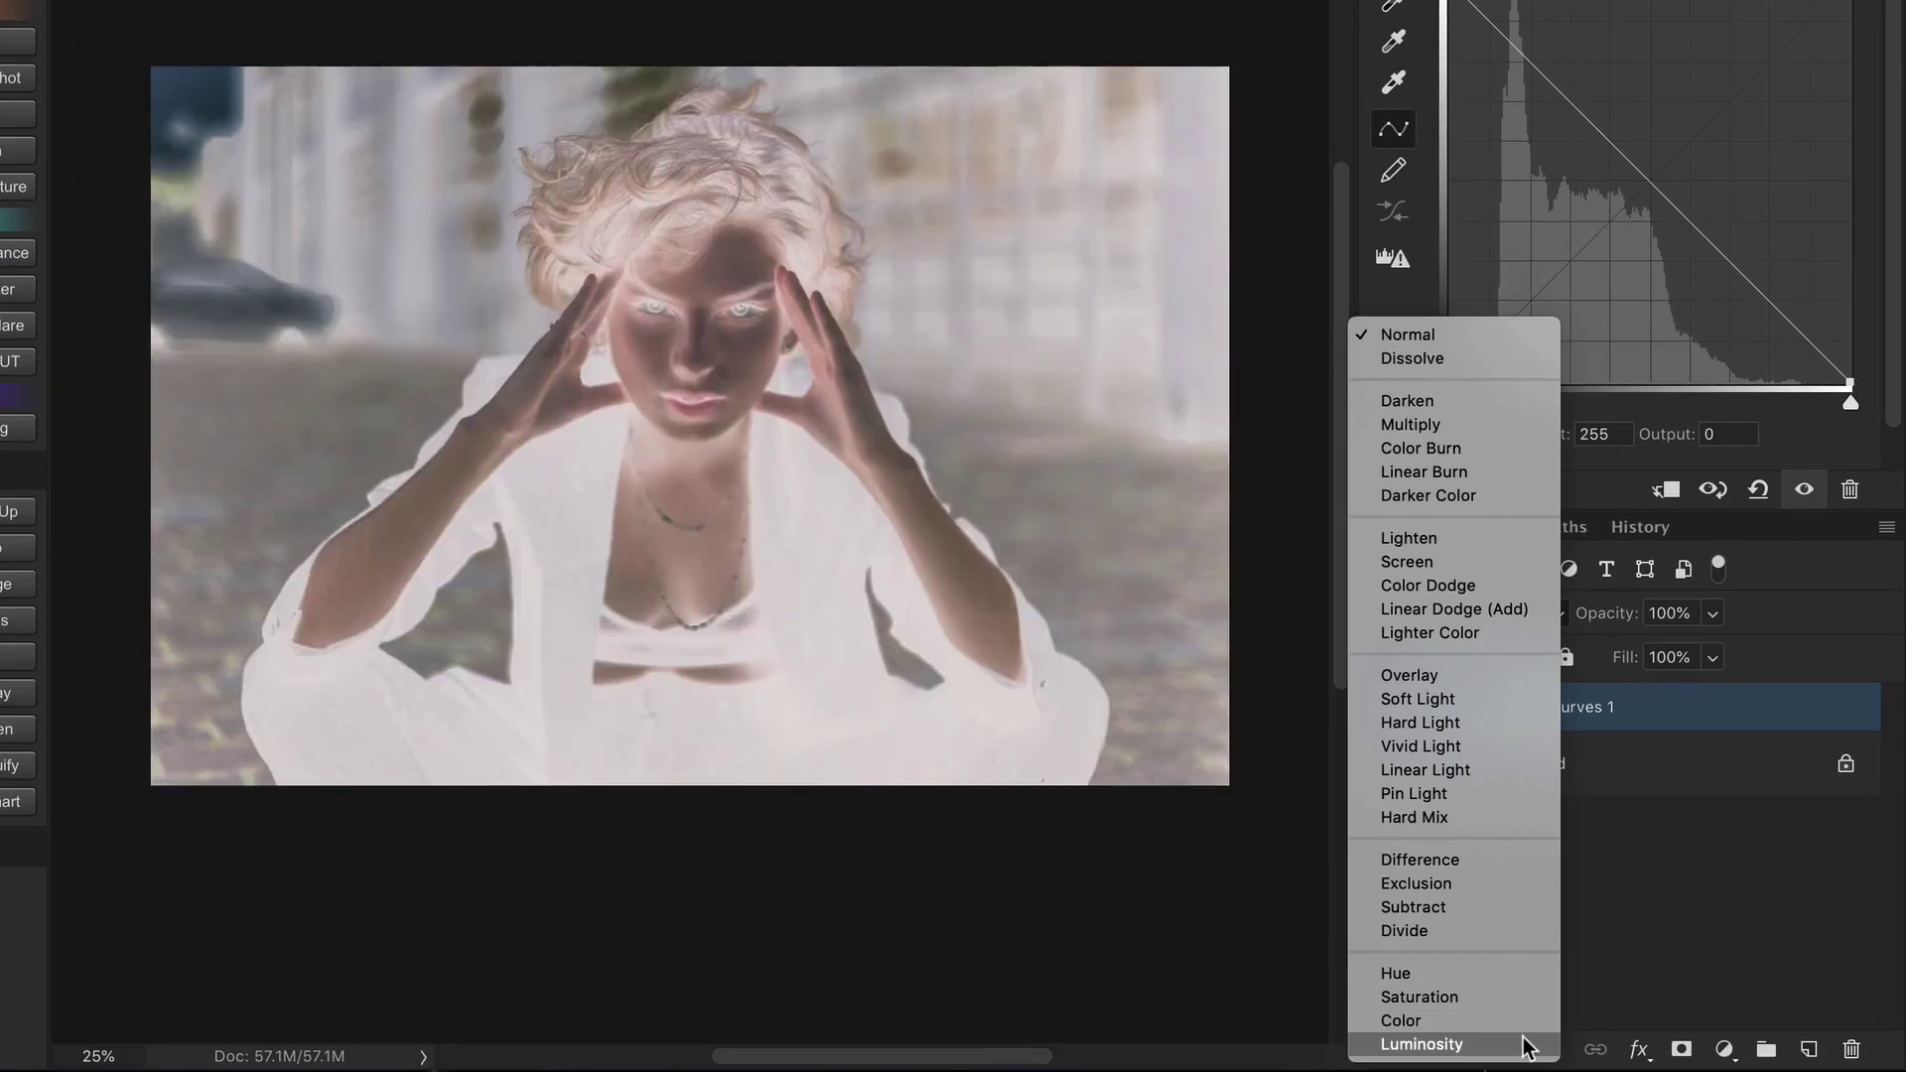
pyautogui.click(1522, 1044)
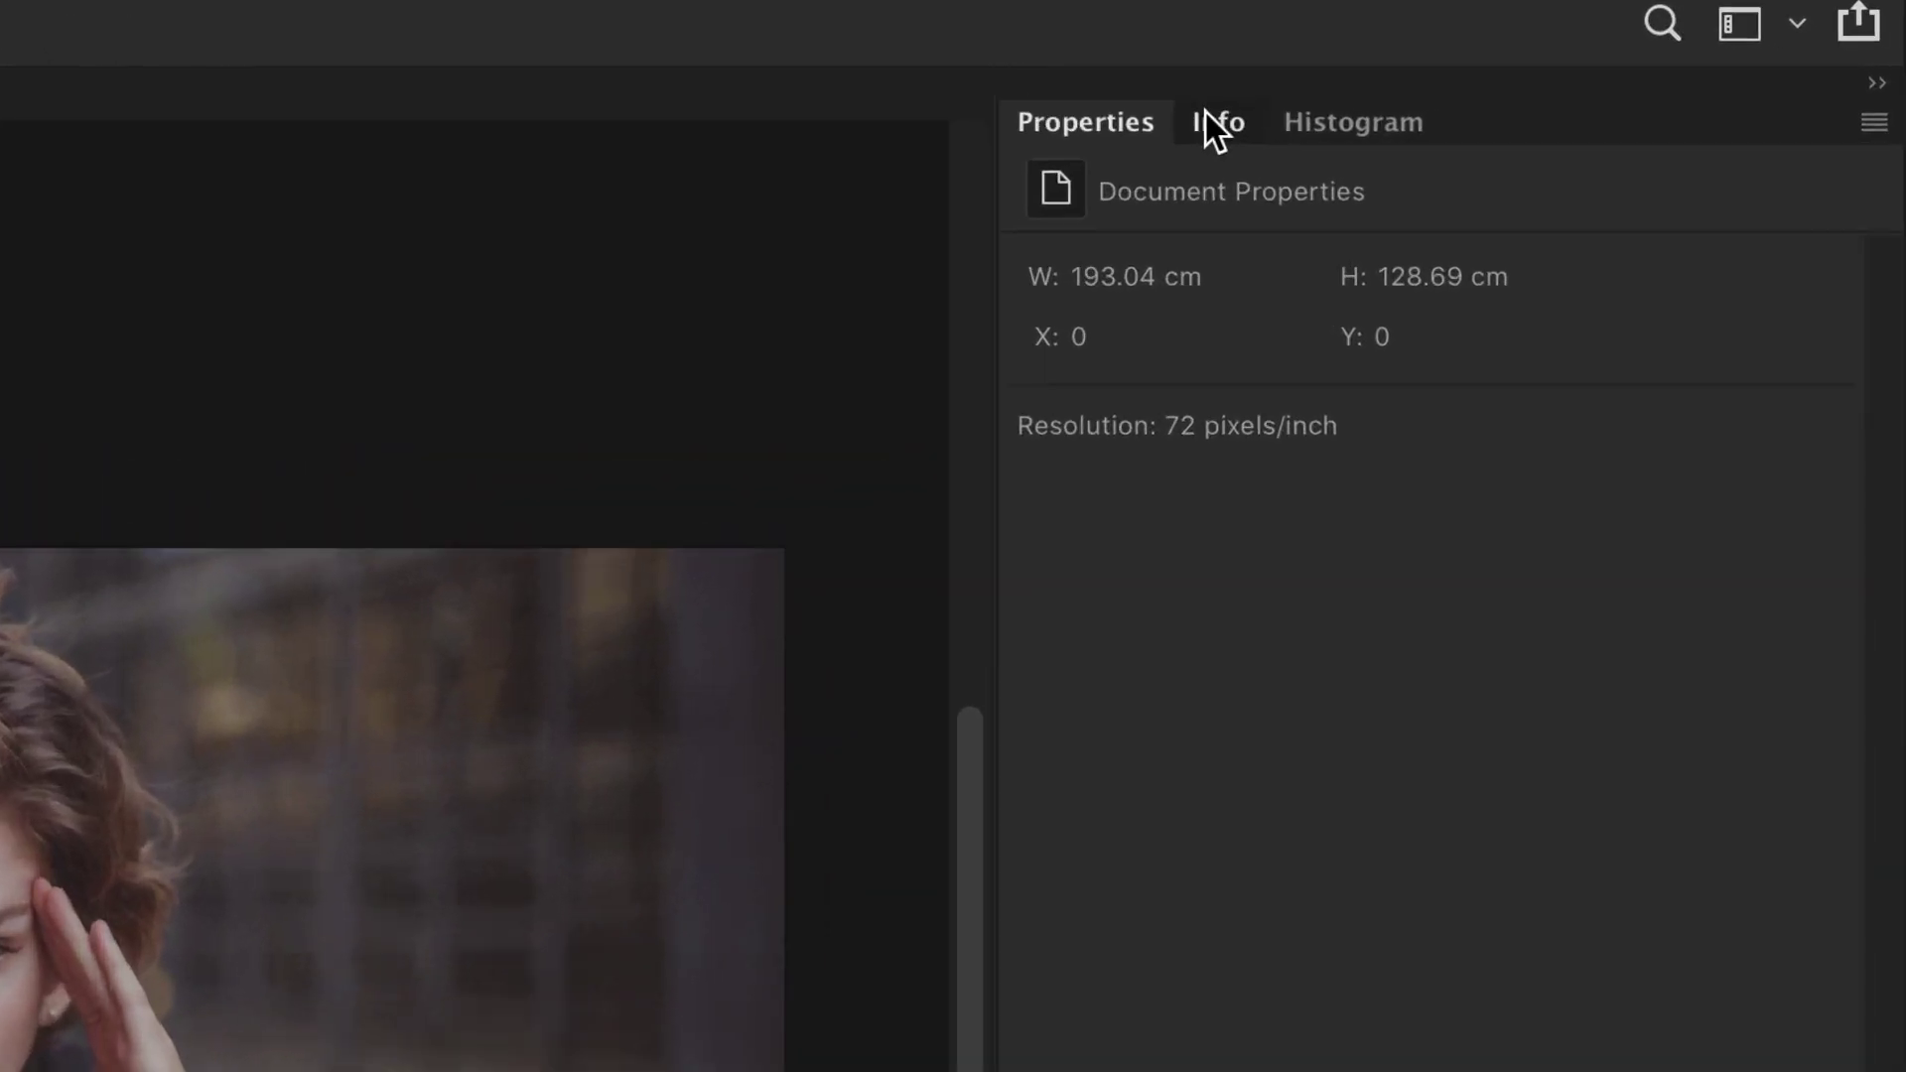
# Step: Add a Color Balance adjustment layer, shift its midtones to red +31 and delete the layer
pyautogui.click(1558, 102)
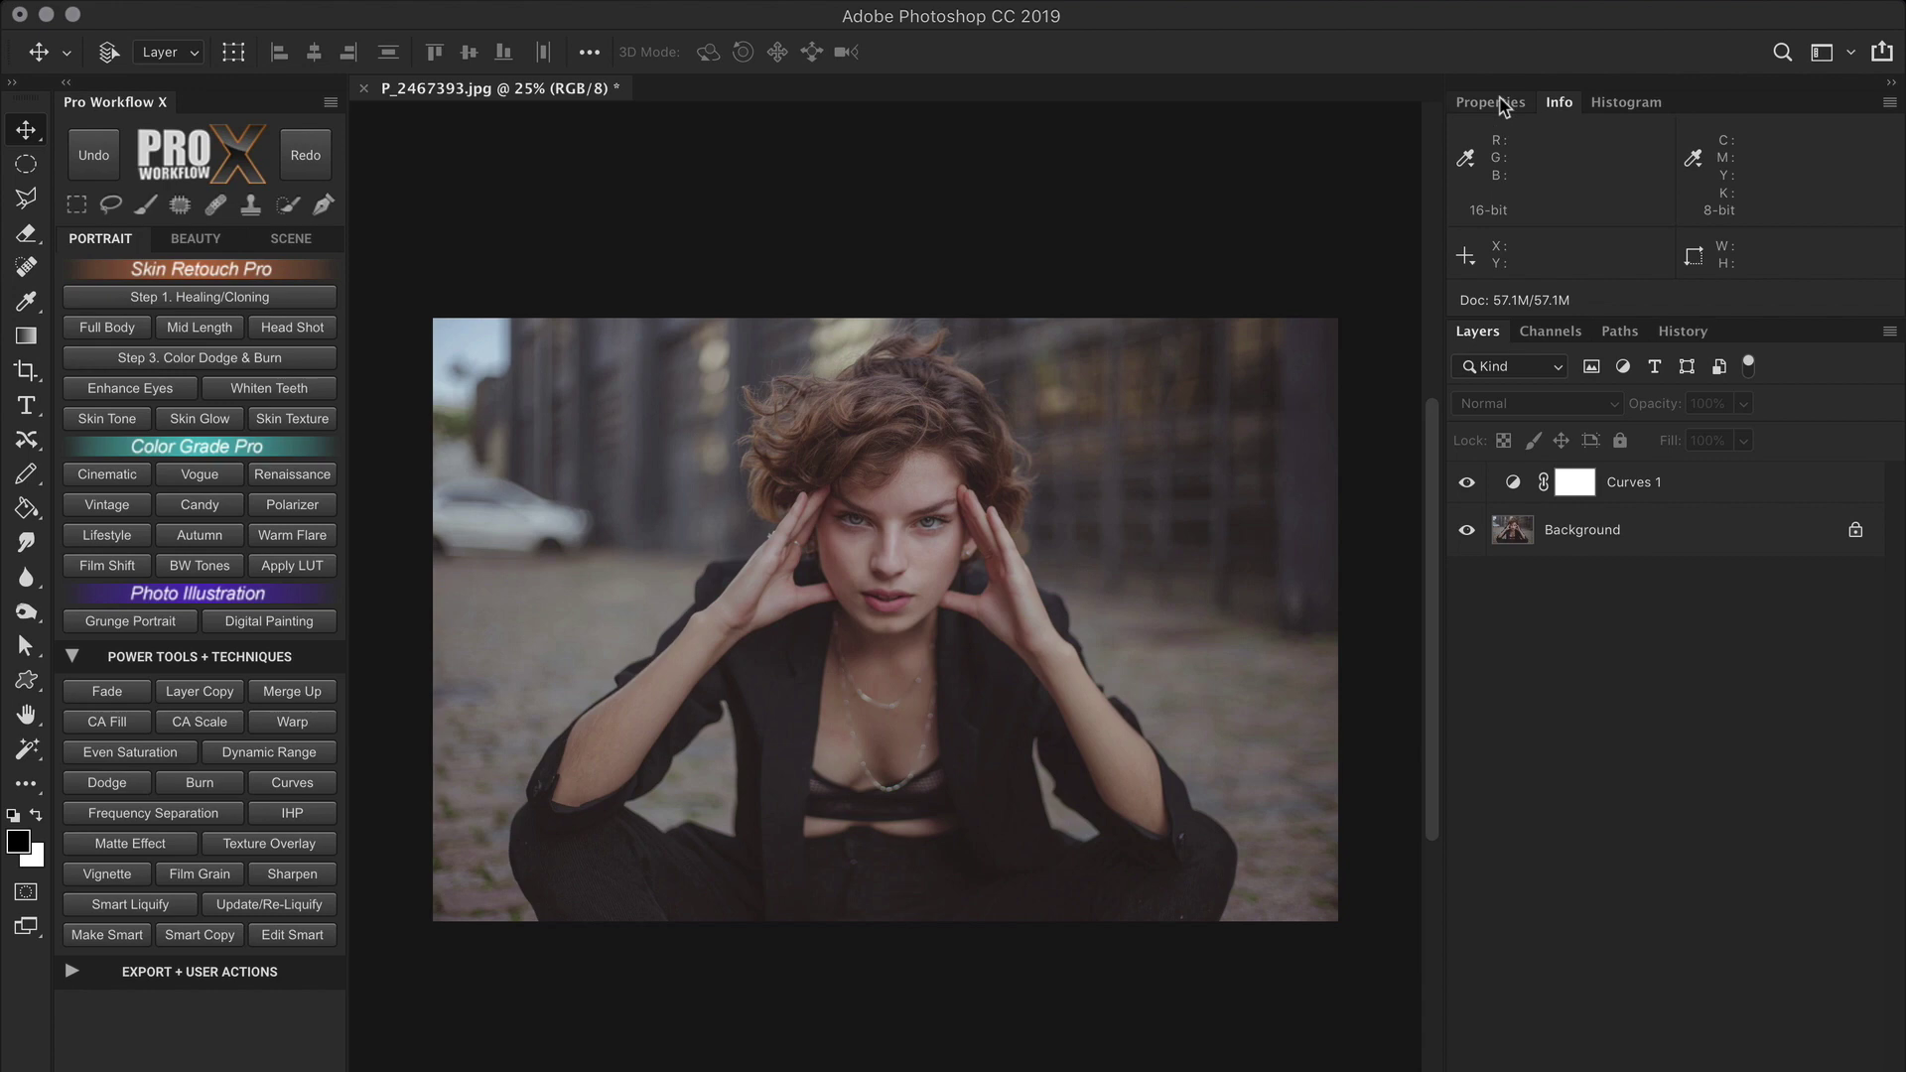
pyautogui.click(1056, 123)
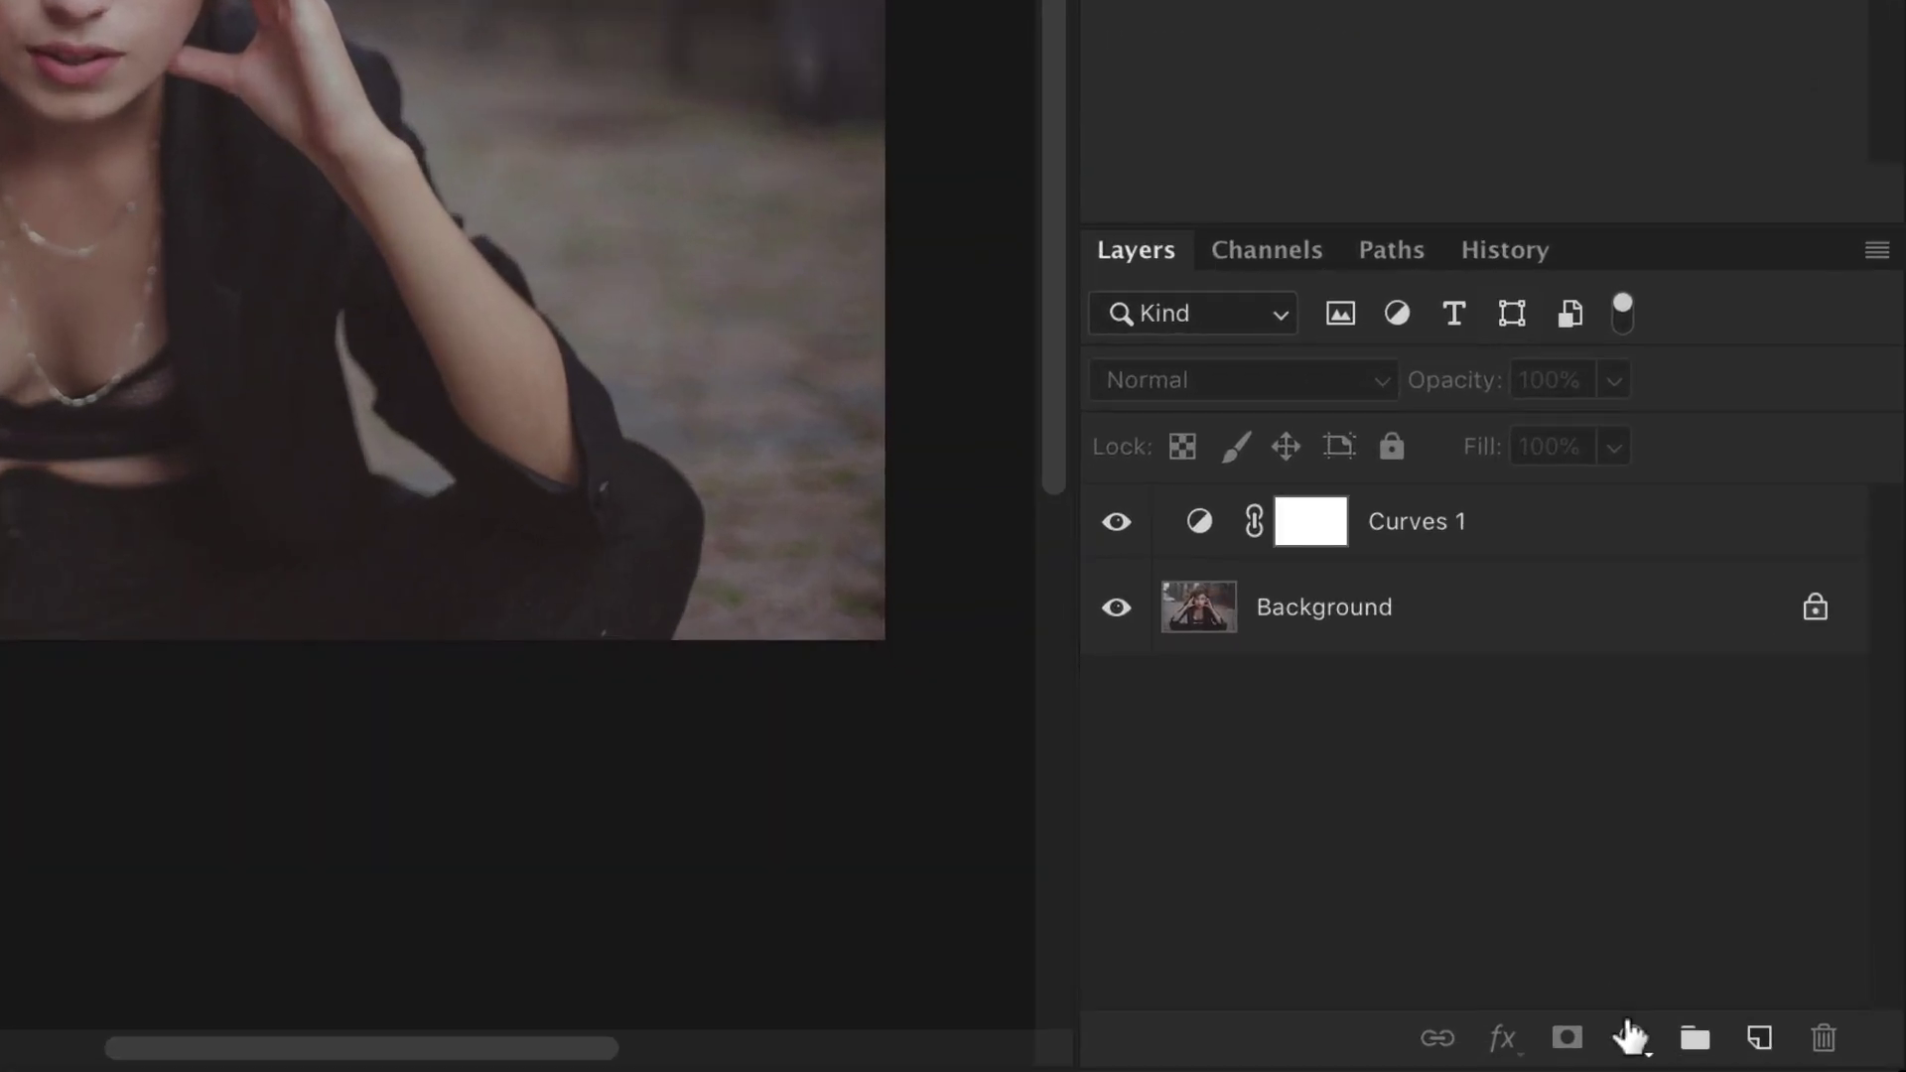
pyautogui.click(1629, 1035)
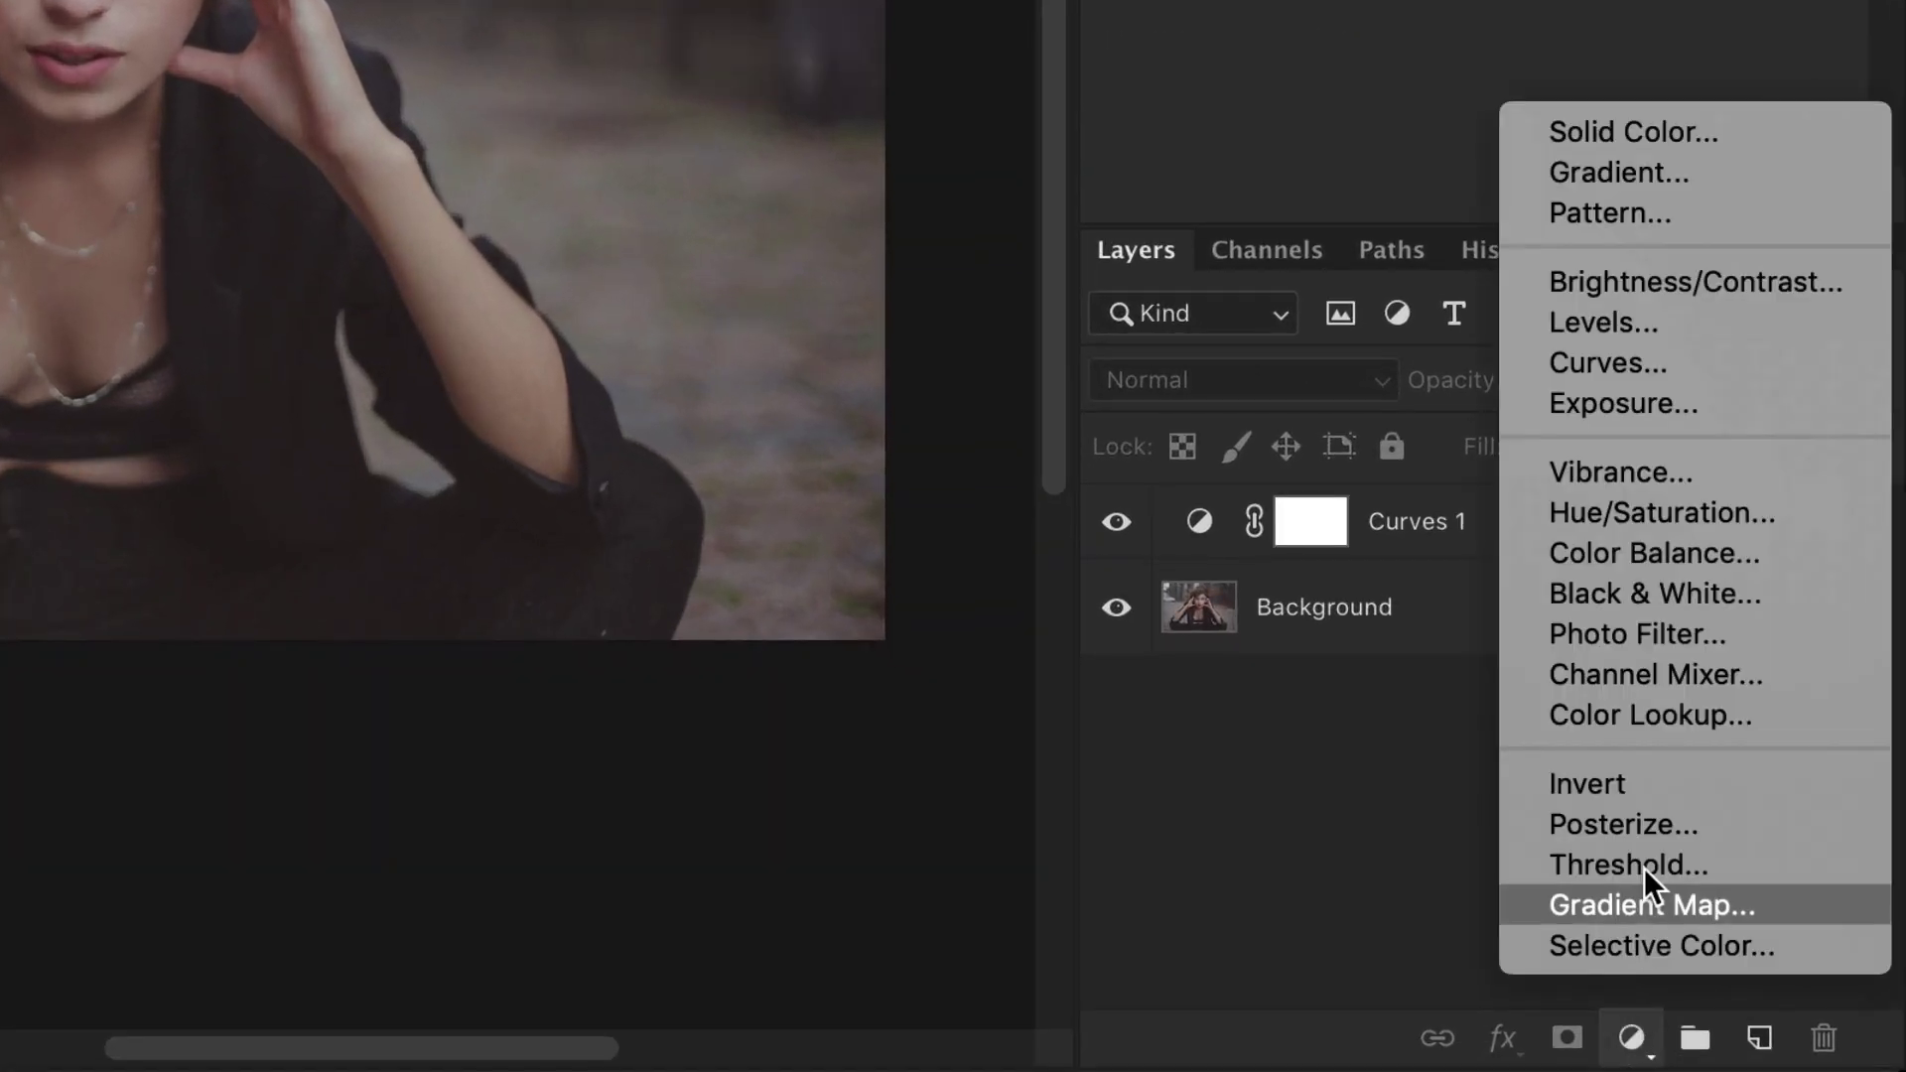
pyautogui.click(1669, 555)
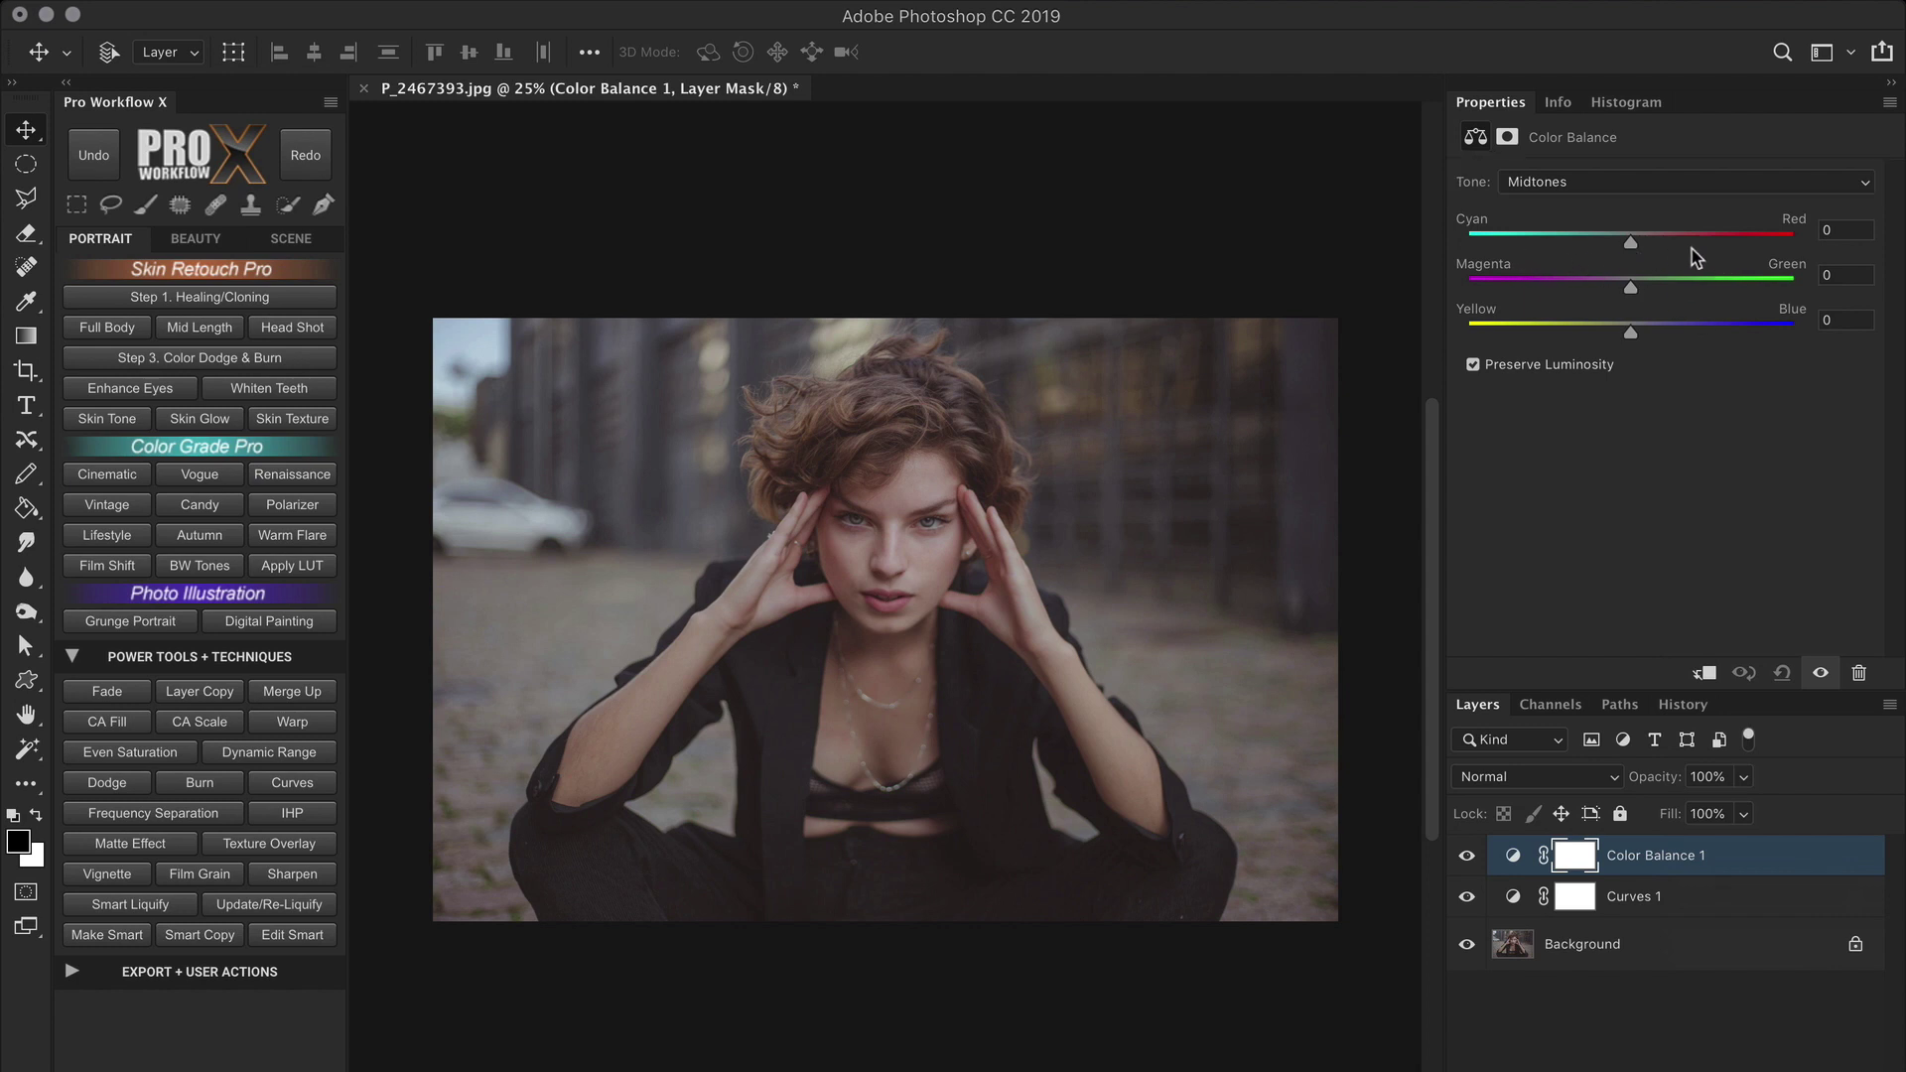
pyautogui.moveTo(1631, 243); pyautogui.dragTo(1684, 248)
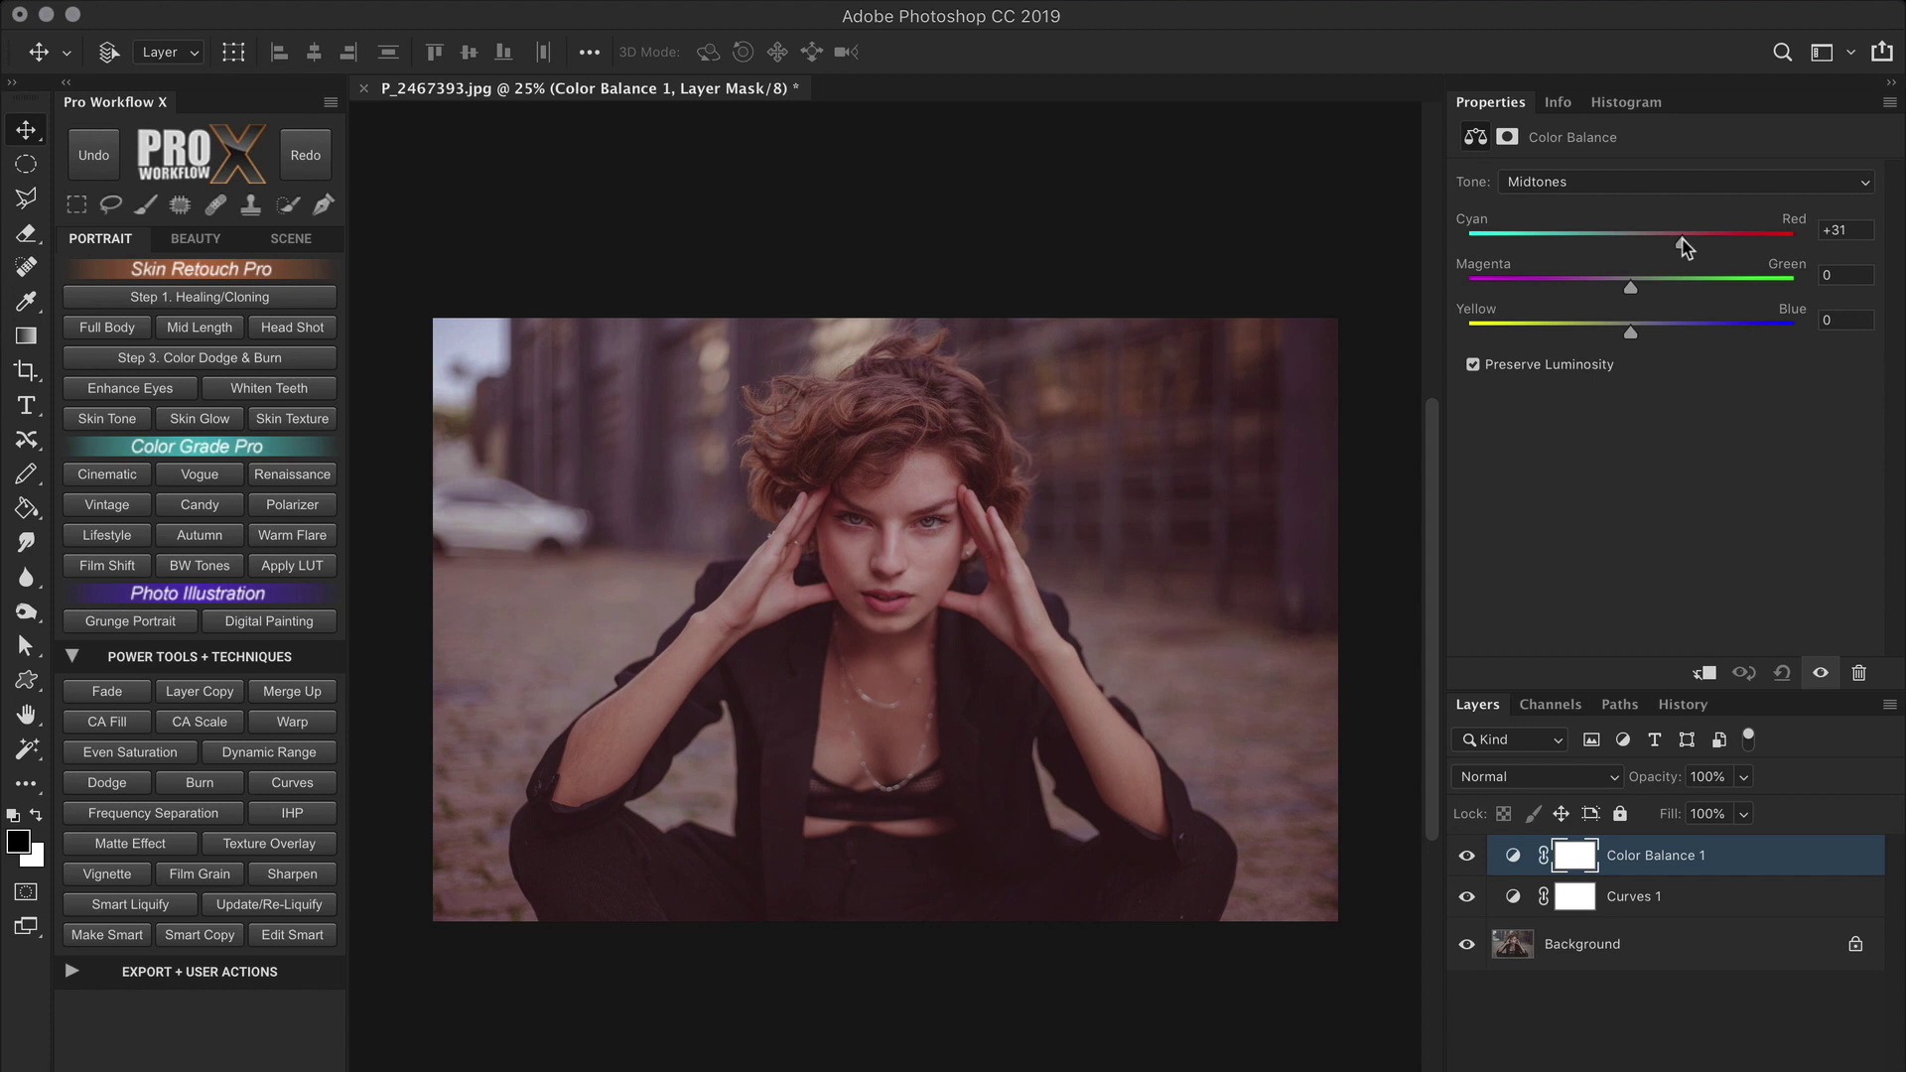
pyautogui.press('Delete')
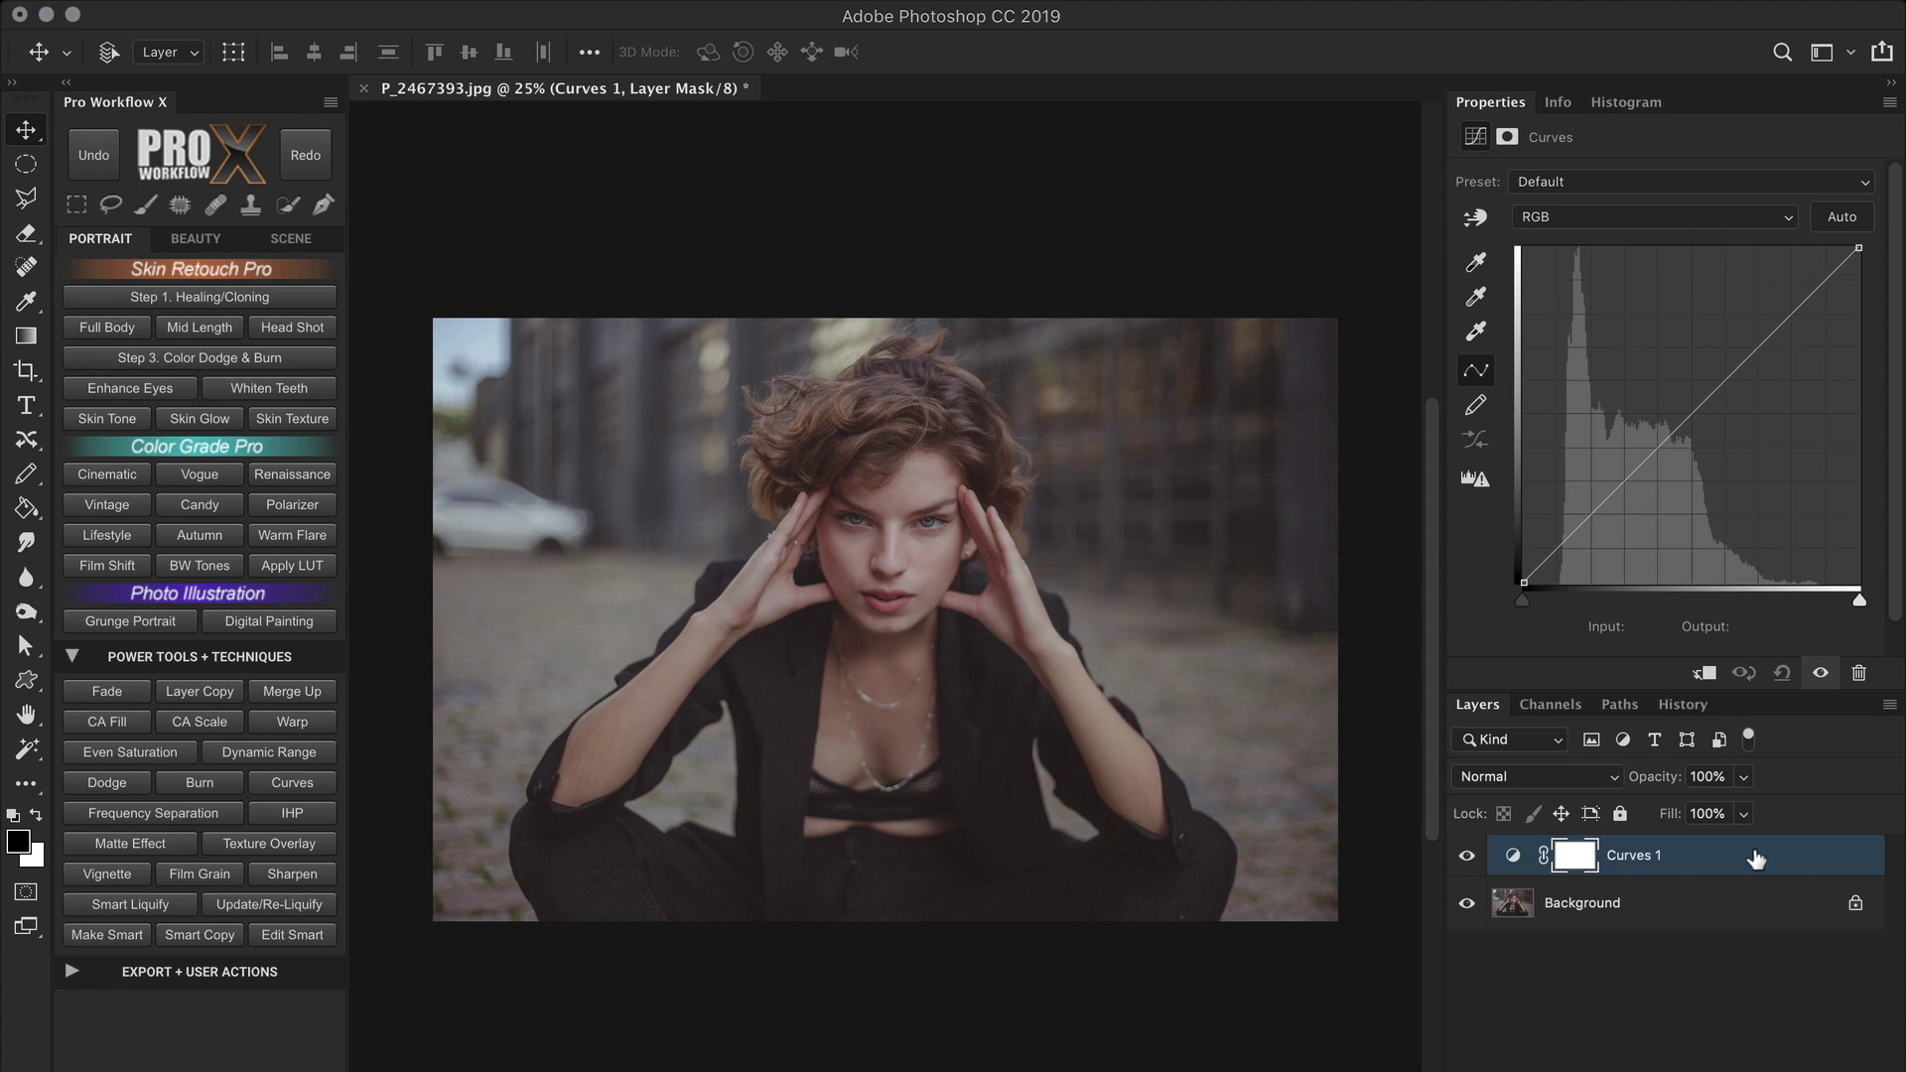
# Step: Bend the Red channel curve with midtone, highlight and shadow points, and reset the adjustment to its default
pyautogui.click(1707, 217)
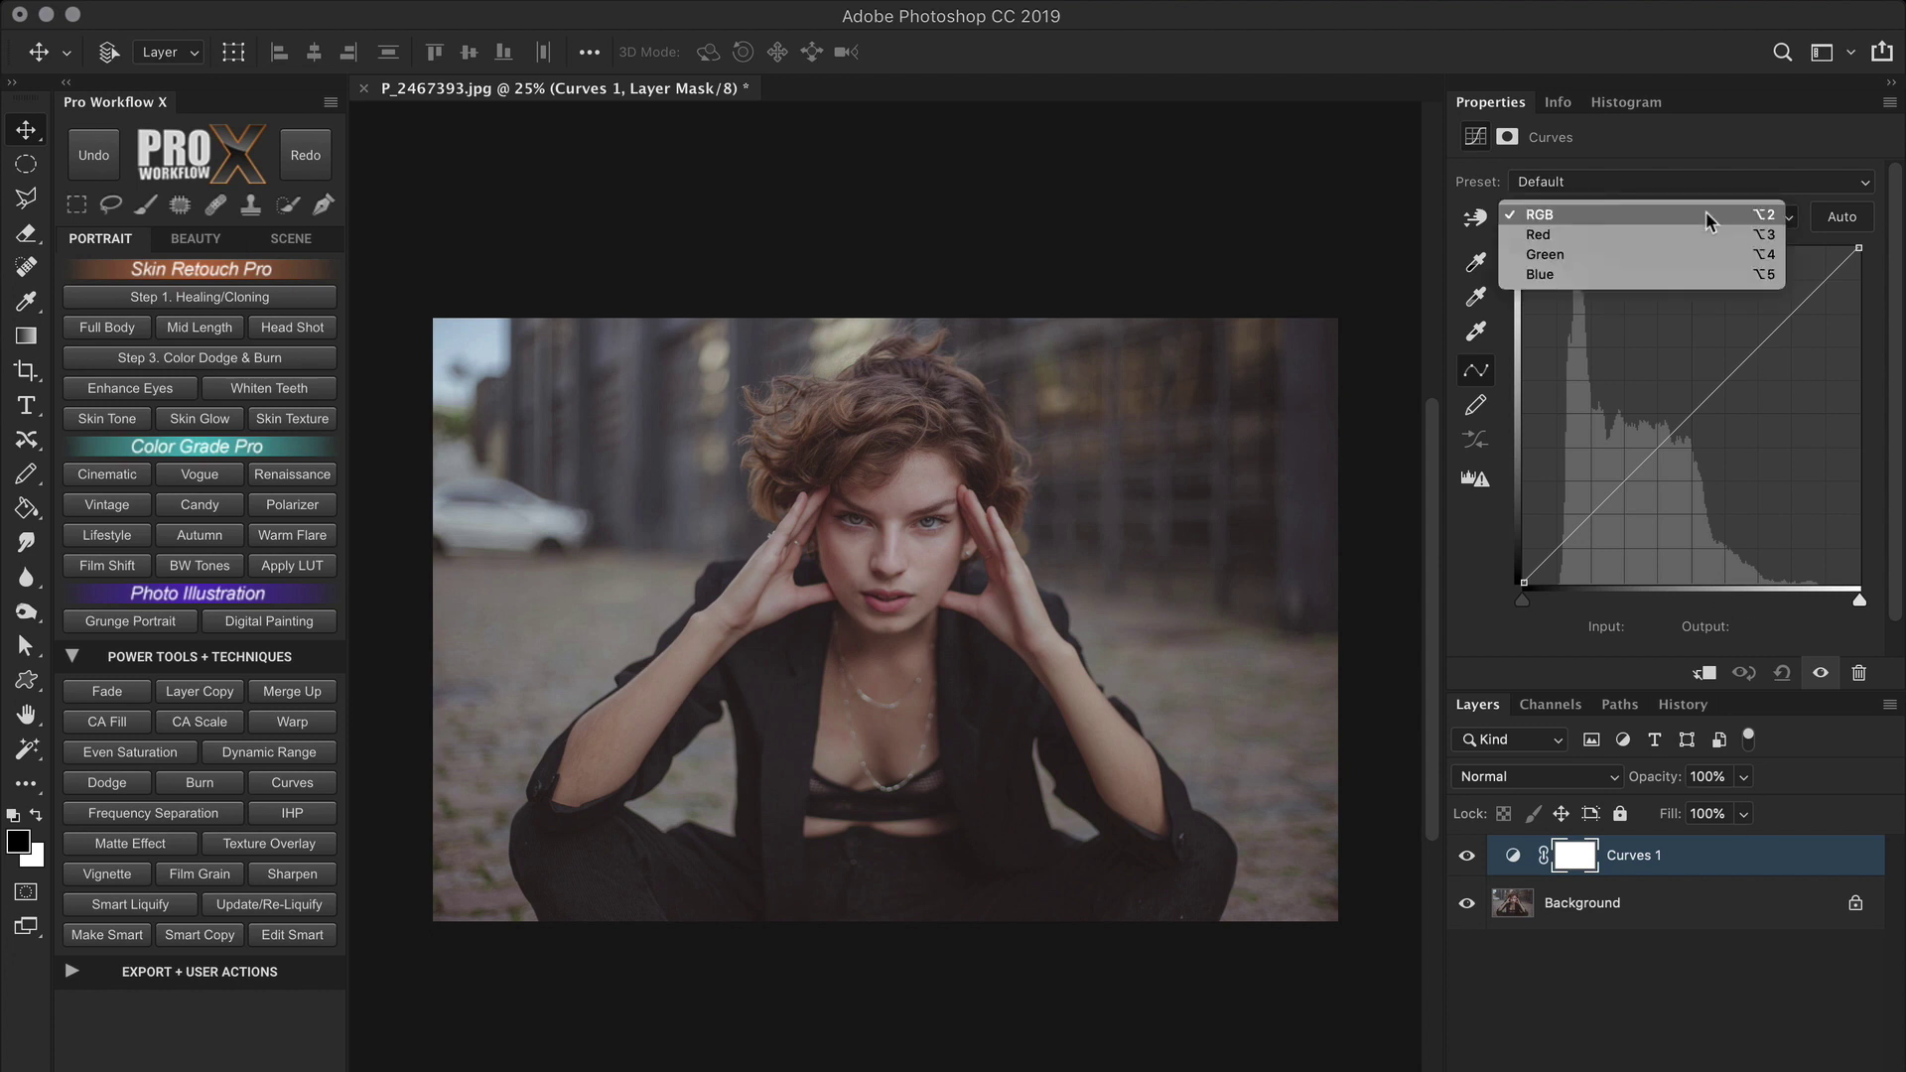
pyautogui.click(1705, 232)
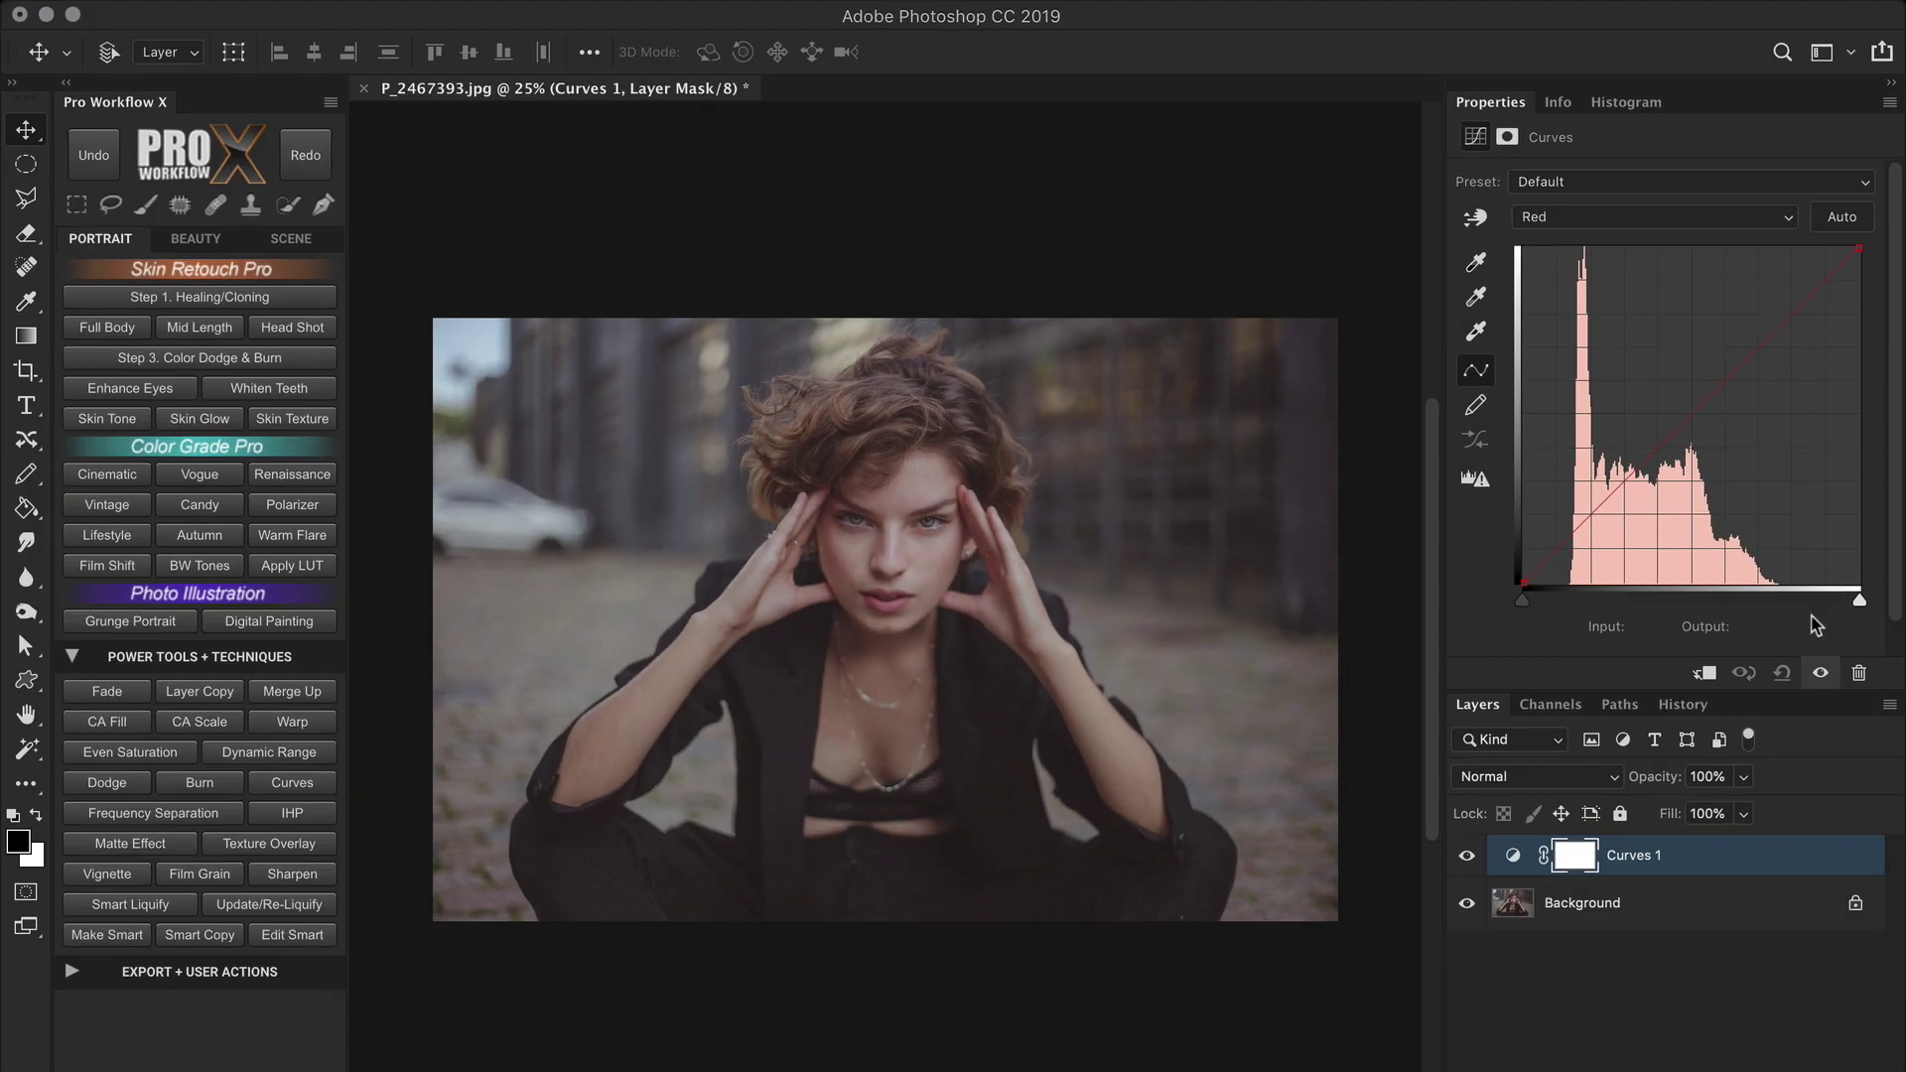
pyautogui.click(1854, 249)
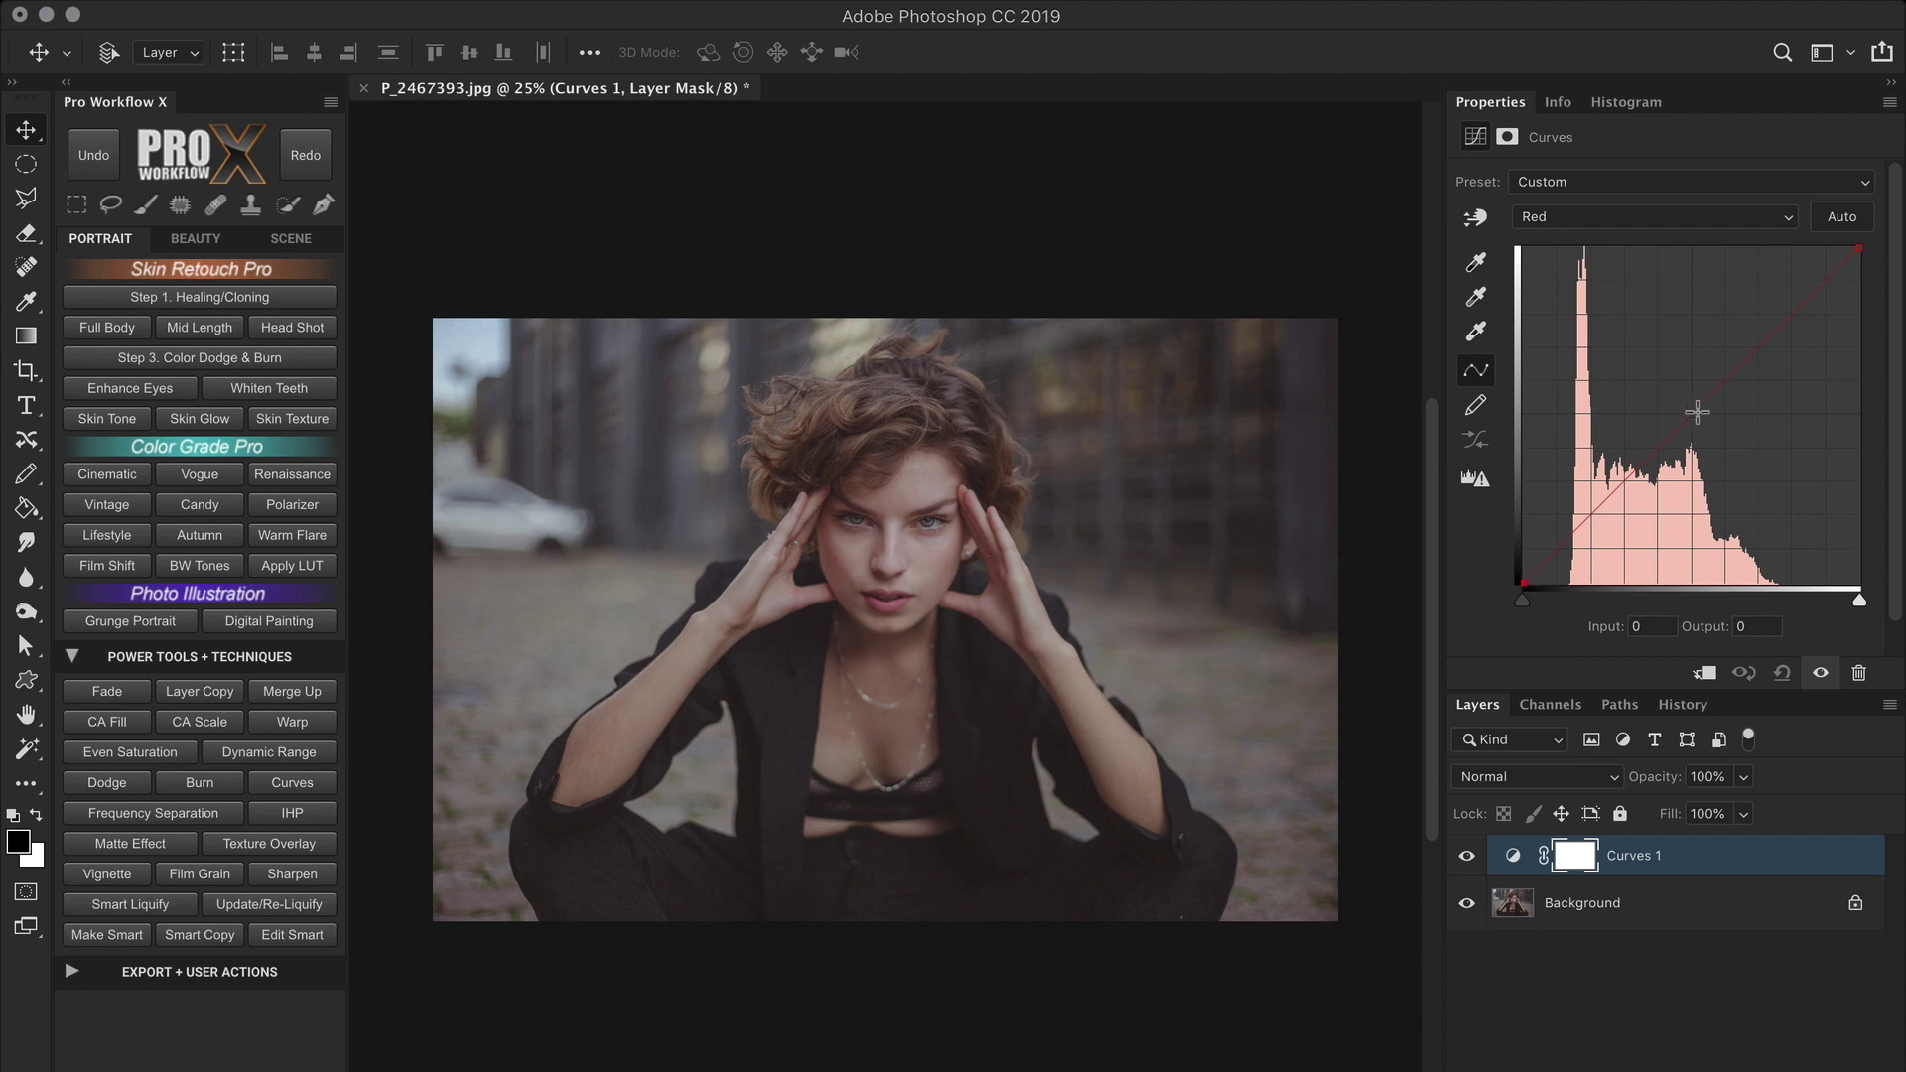
pyautogui.moveTo(1696, 412); pyautogui.dragTo(1690, 368)
pyautogui.moveTo(1690, 368); pyautogui.dragTo(1687, 421)
pyautogui.click(1779, 323)
pyautogui.moveTo(1779, 322); pyautogui.dragTo(1767, 302)
pyautogui.moveTo(1617, 491); pyautogui.dragTo(1617, 533)
pyautogui.click(1780, 672)
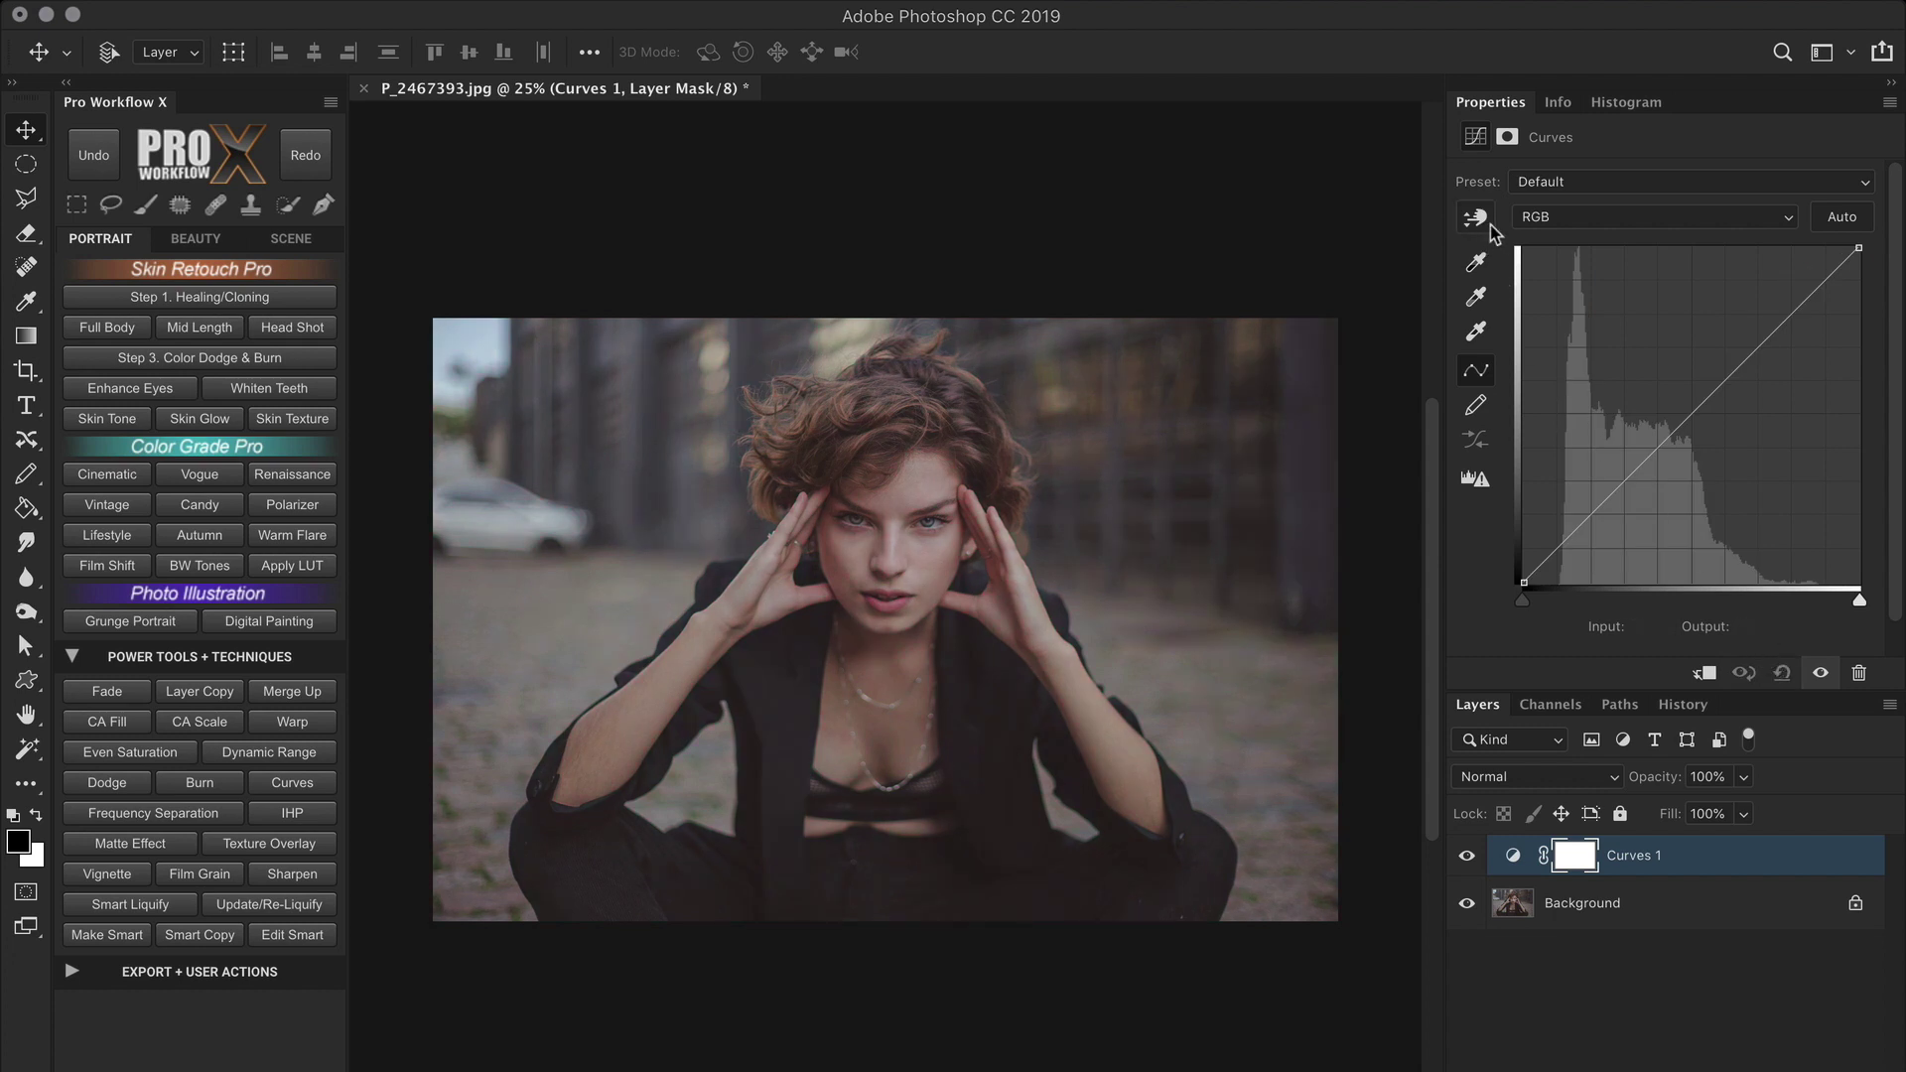
# Step: Lower the Green curve to input 38, output 23 by on-image adjustment on the dark jacket, and reset the adjustment
pyautogui.click(1566, 218)
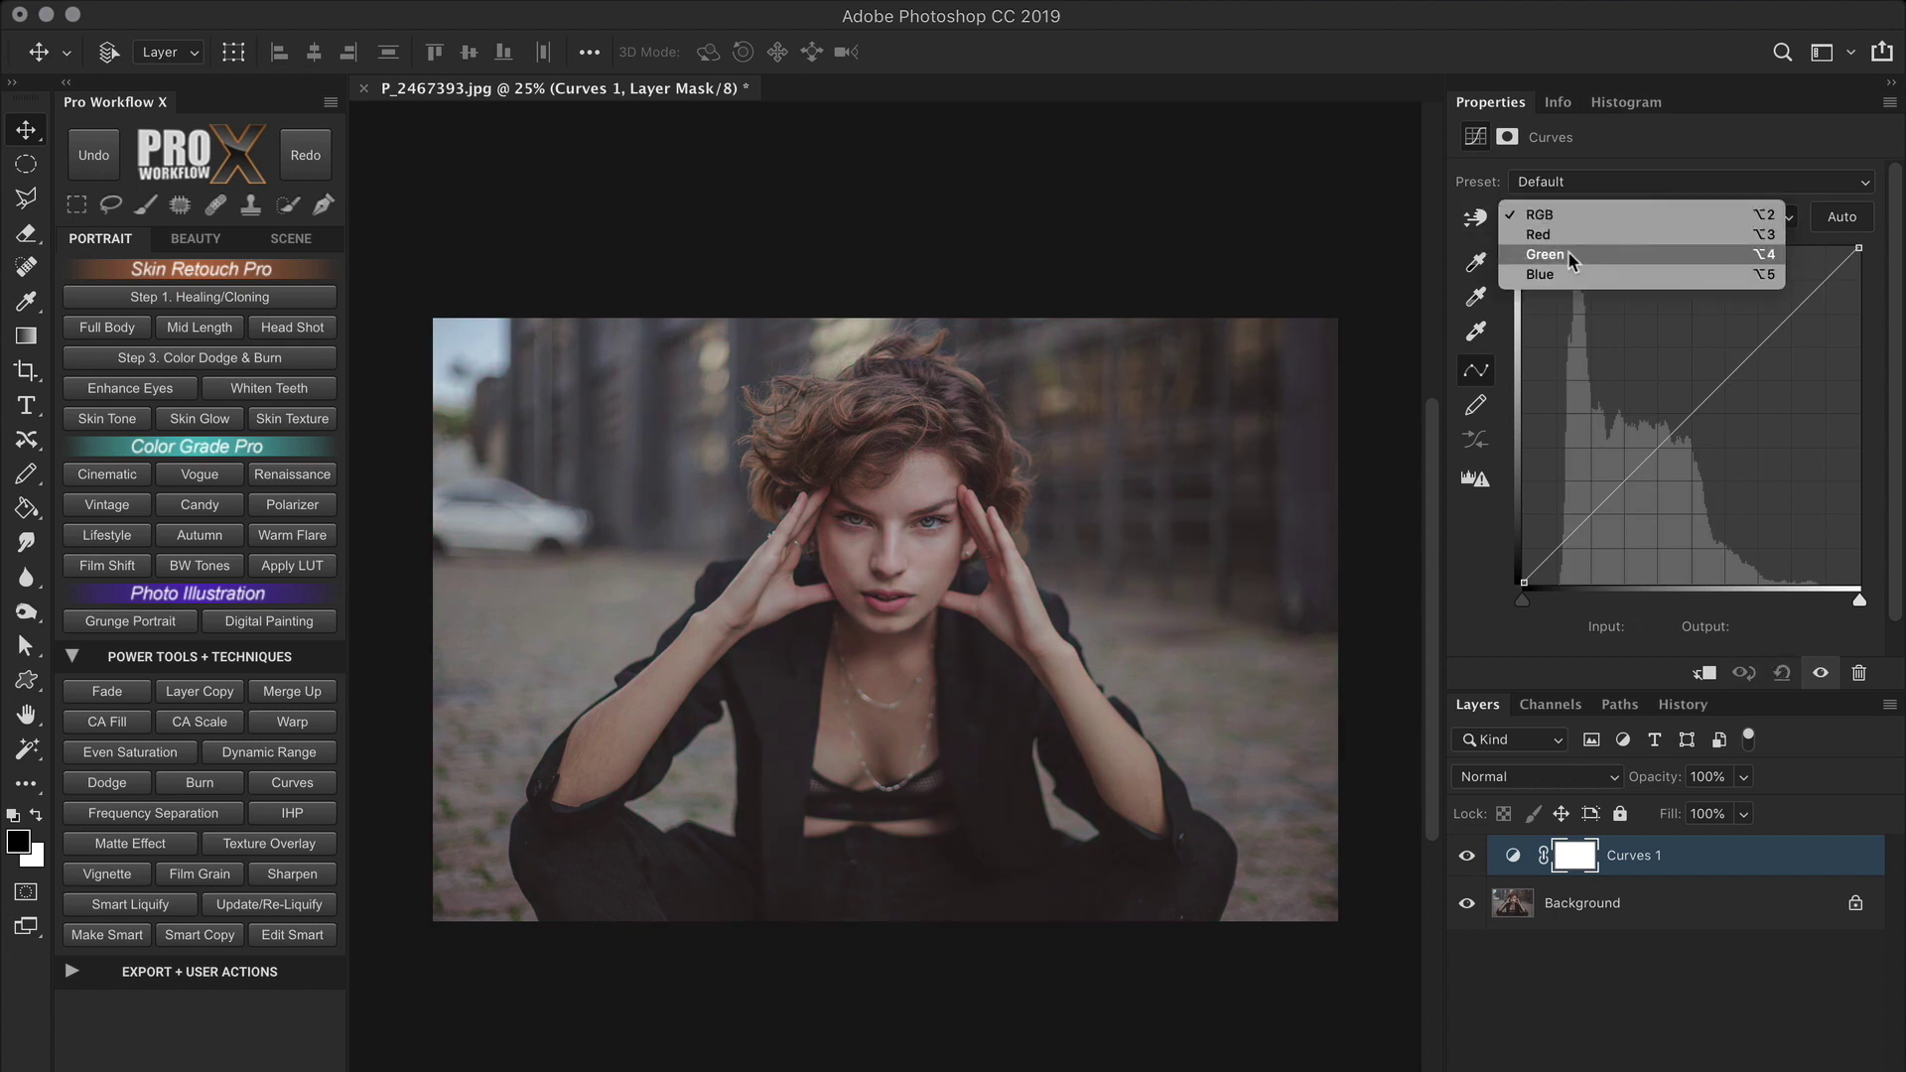
pyautogui.click(1568, 256)
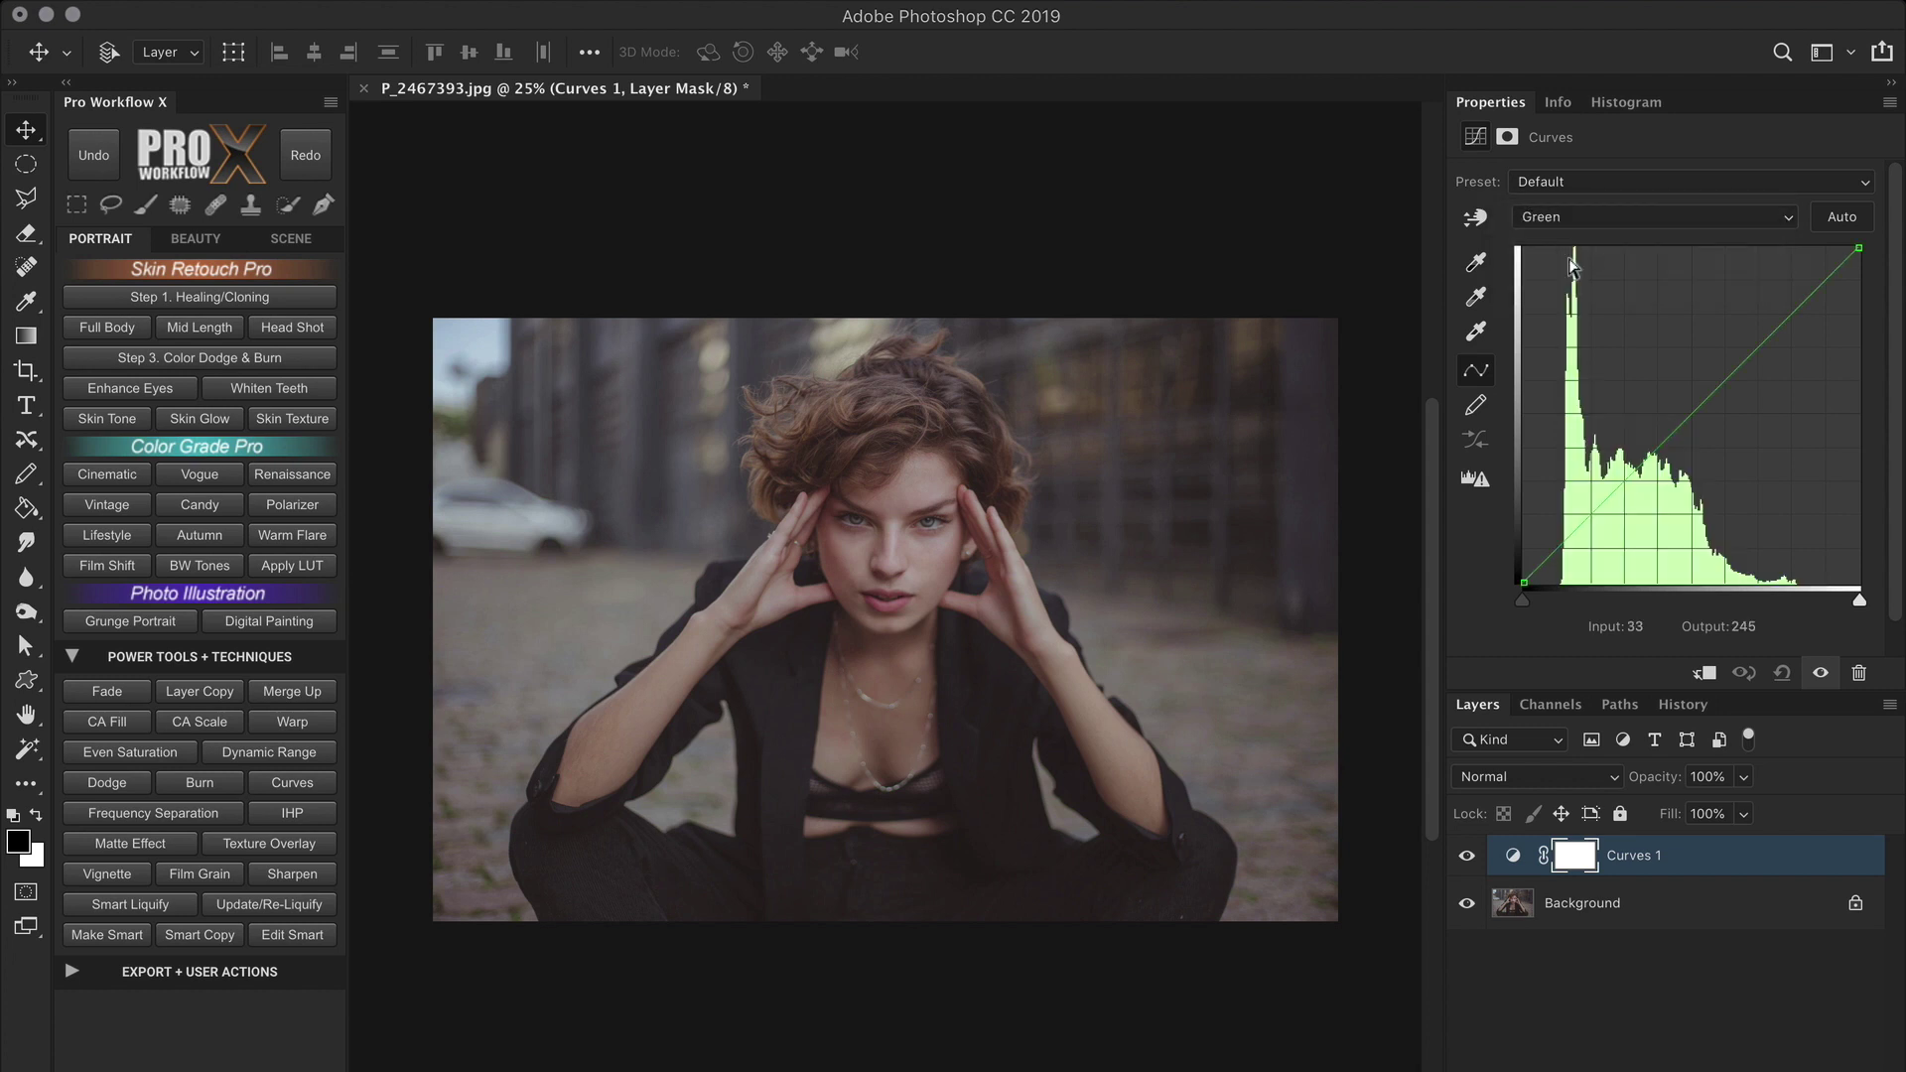
pyautogui.click(1477, 220)
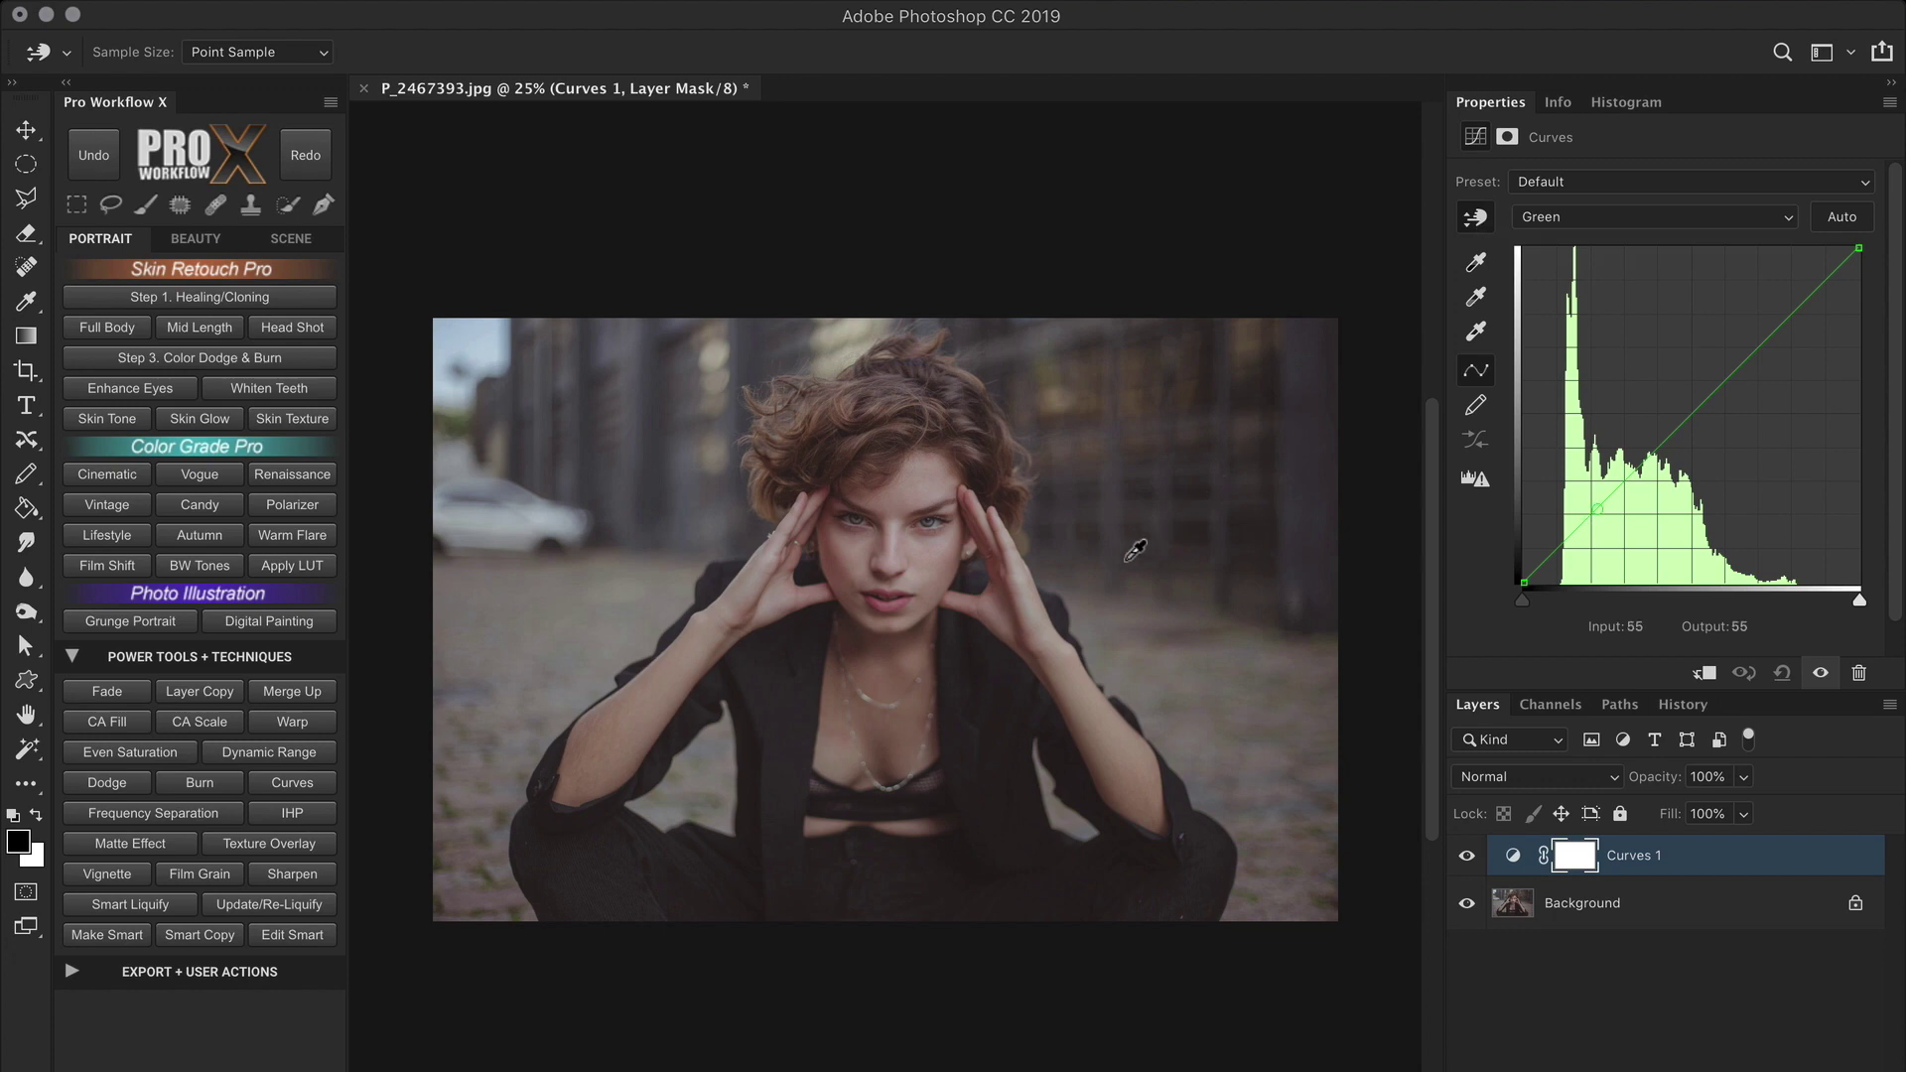
pyautogui.moveTo(999, 659)
pyautogui.mouseDown()
pyautogui.moveTo(998, 621)
pyautogui.moveTo(993, 690)
pyautogui.mouseUp()
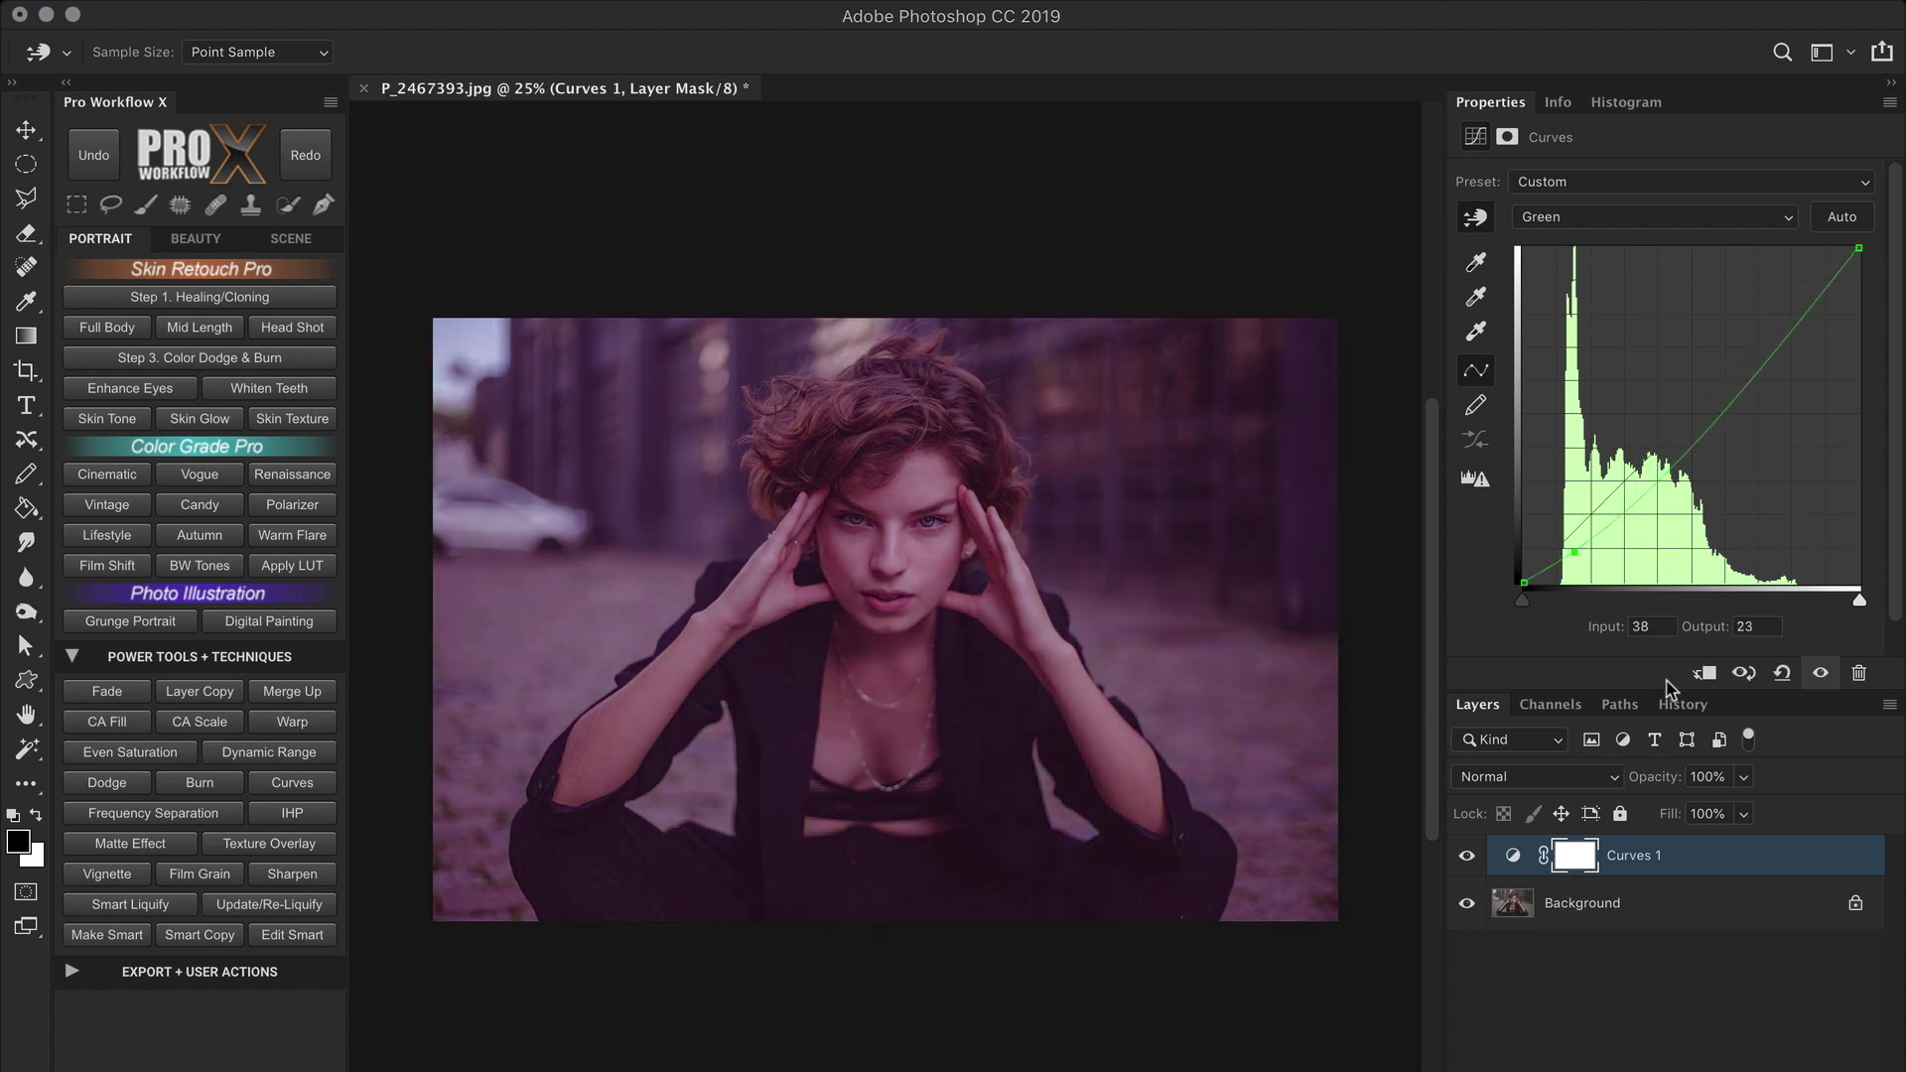
pyautogui.click(1781, 673)
# Step: Add a Blue curve point at input 128, output 127, and try moving a midtone point on the Red curve
pyautogui.click(1706, 214)
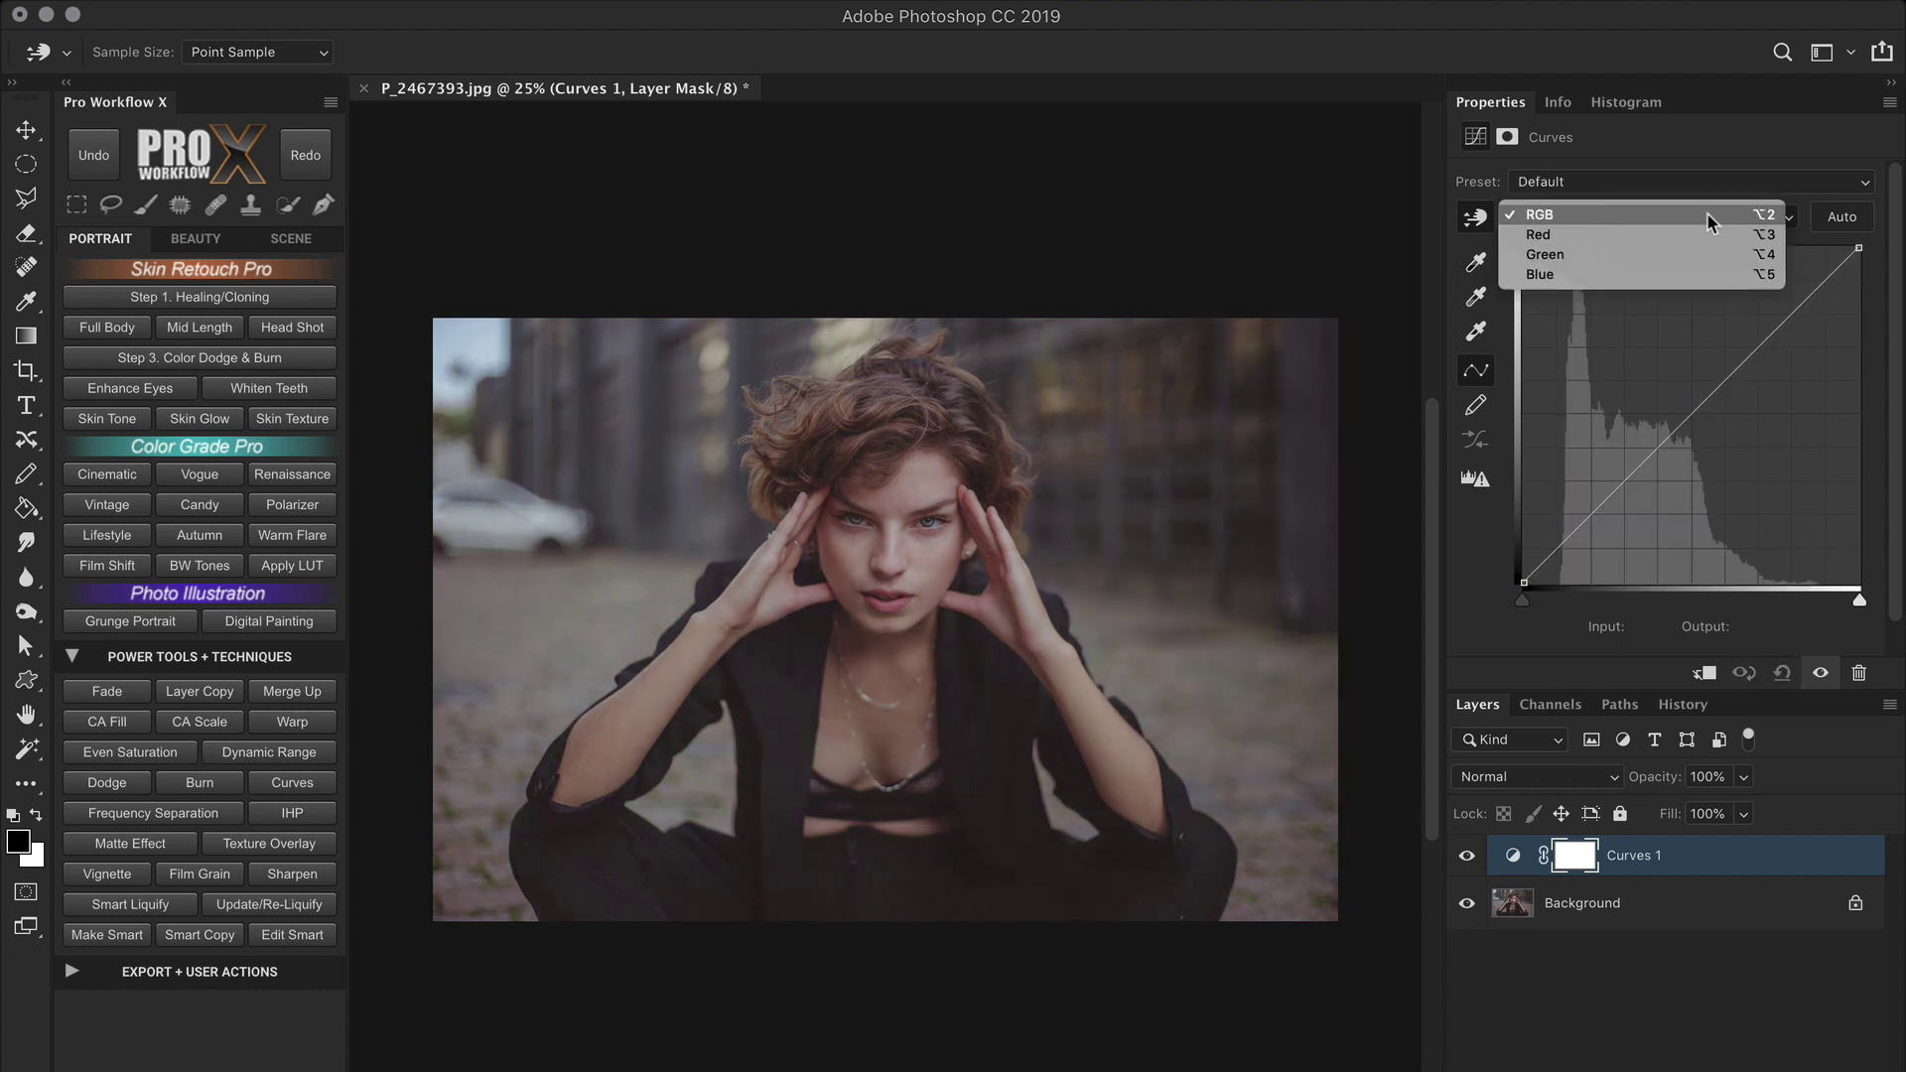
pyautogui.click(1699, 282)
pyautogui.moveTo(1698, 395)
pyautogui.mouseDown()
pyautogui.moveTo(1681, 338)
pyautogui.moveTo(1705, 467)
pyautogui.moveTo(1691, 417)
pyautogui.mouseUp()
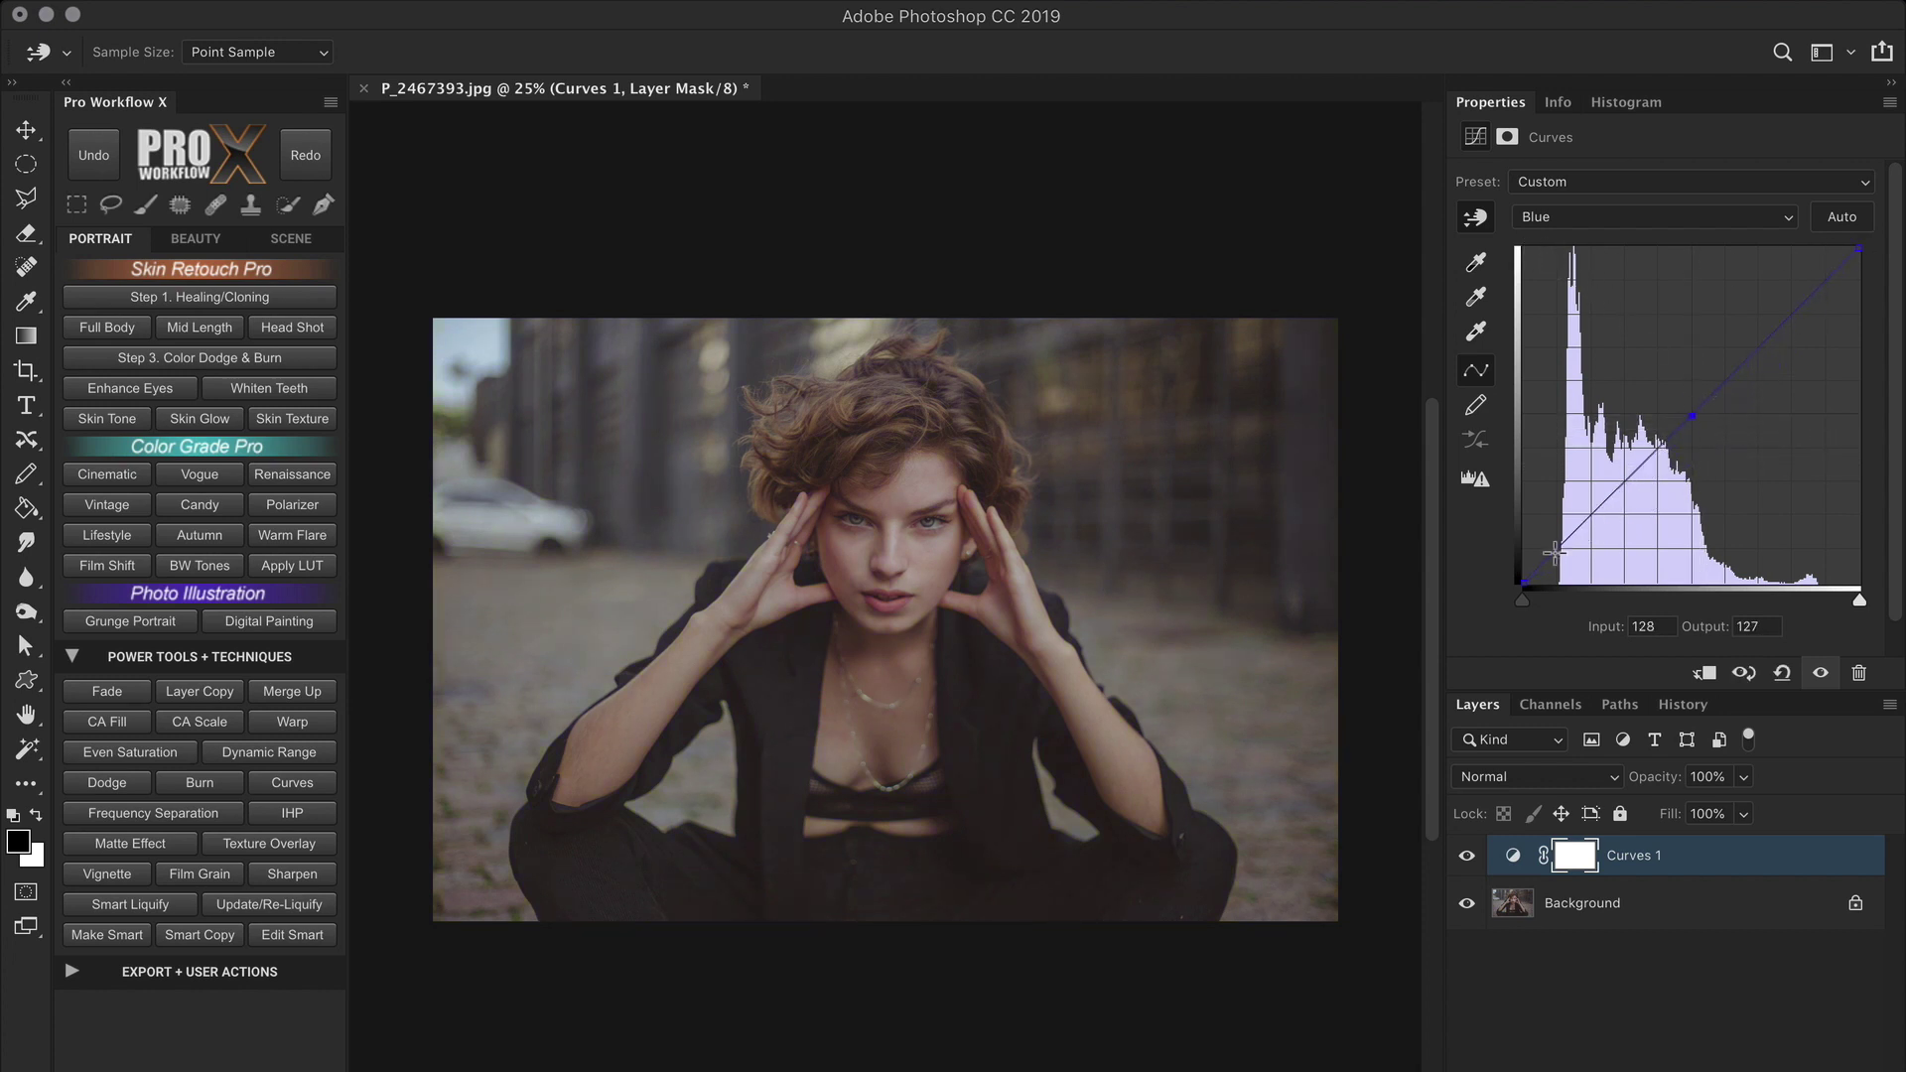
pyautogui.click(1585, 220)
pyautogui.click(1580, 175)
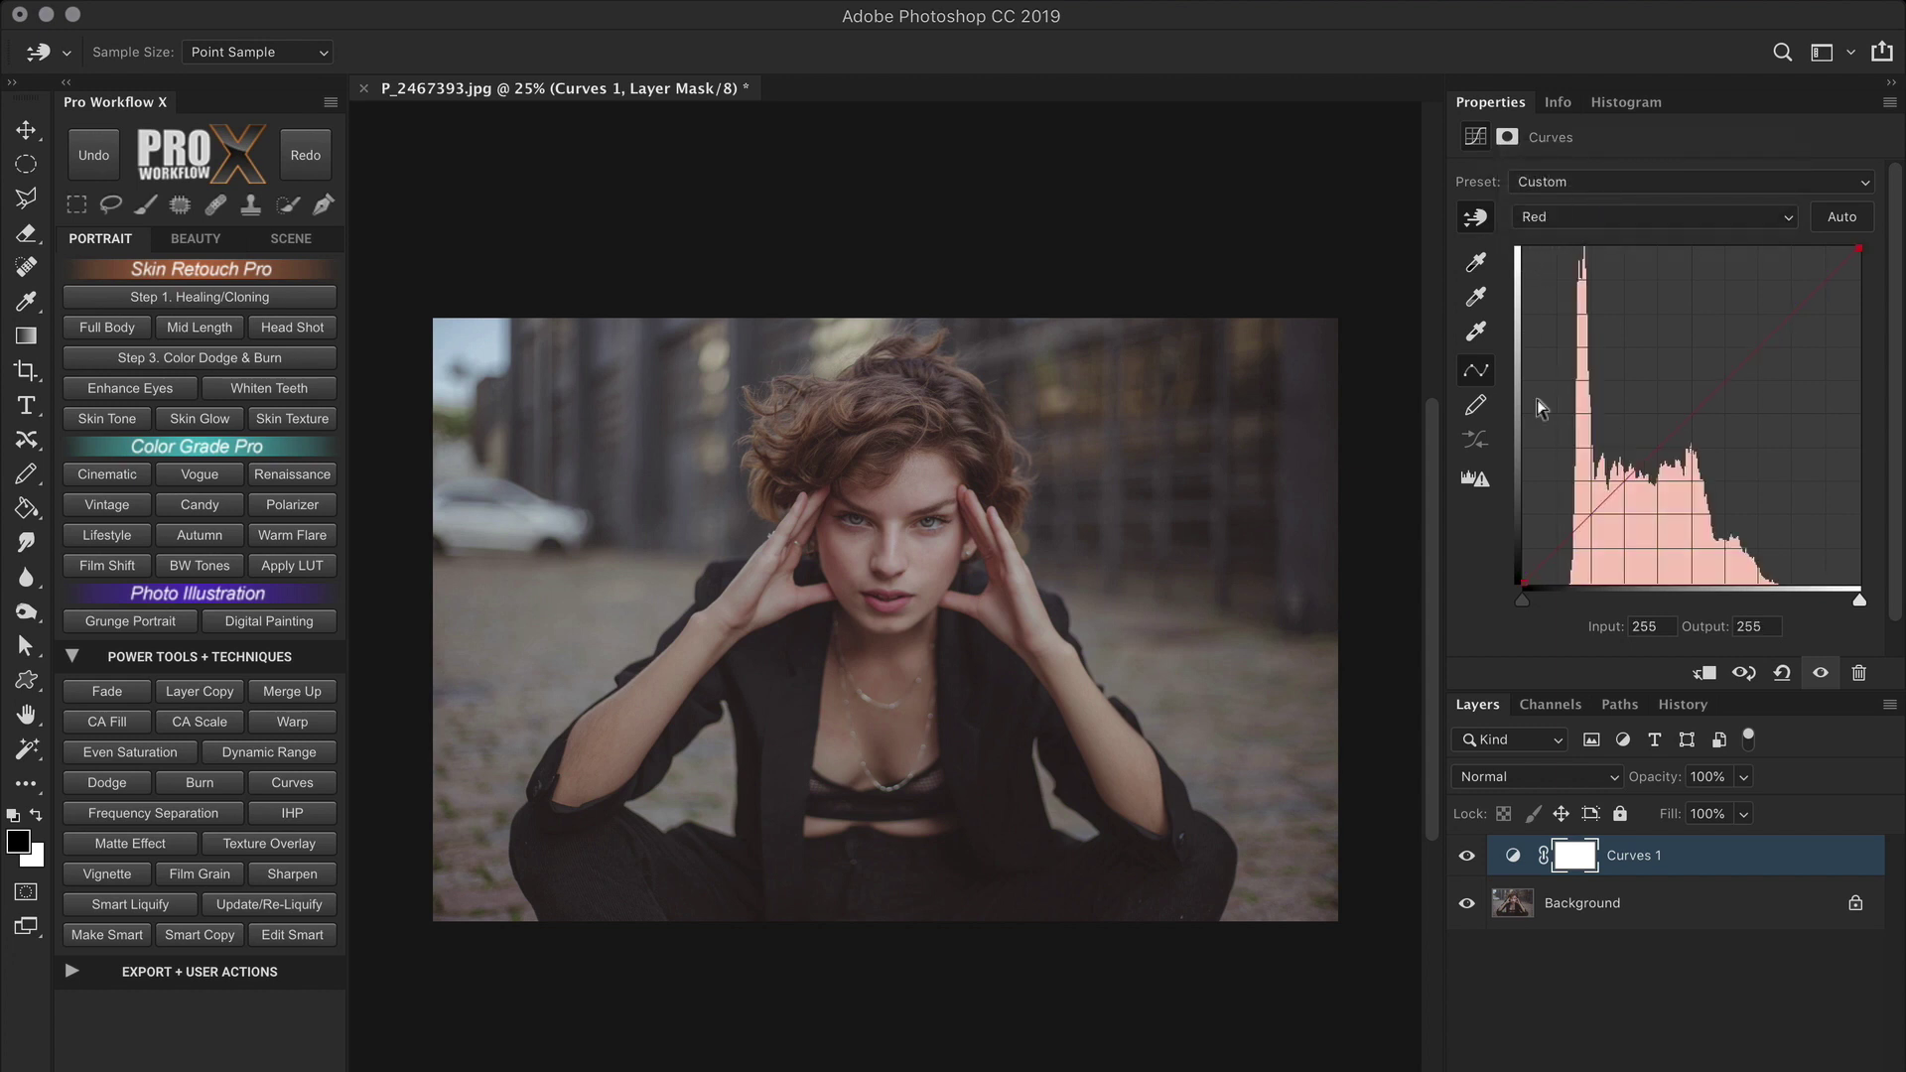
pyautogui.moveTo(1684, 349); pyautogui.dragTo(1696, 407)
# Step: Move the Blue curve's midpoint to input 131, output 134, and raise the midtones of the RGB curve
pyautogui.click(1614, 220)
pyautogui.click(1610, 231)
pyautogui.click(1608, 217)
pyautogui.click(1608, 236)
pyautogui.click(1664, 217)
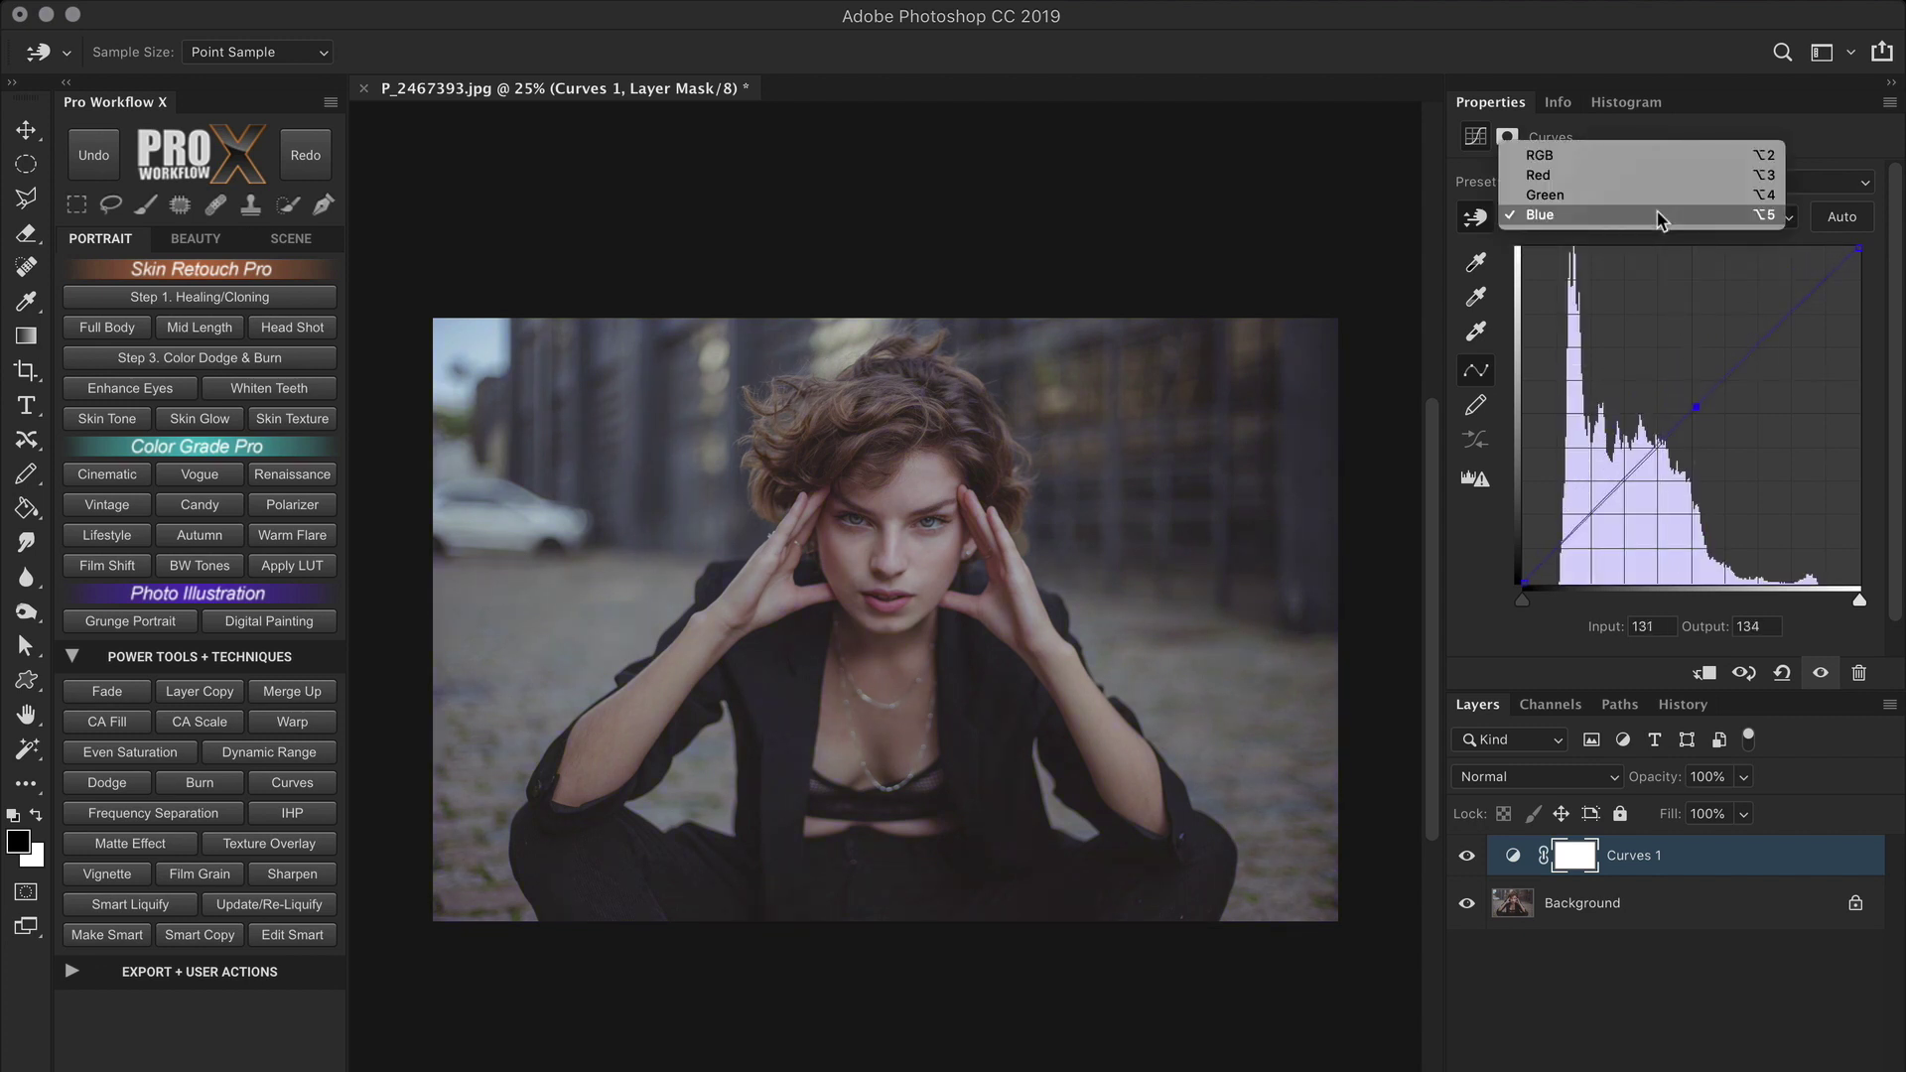
pyautogui.click(1625, 155)
pyautogui.moveTo(1695, 405); pyautogui.dragTo(1661, 372)
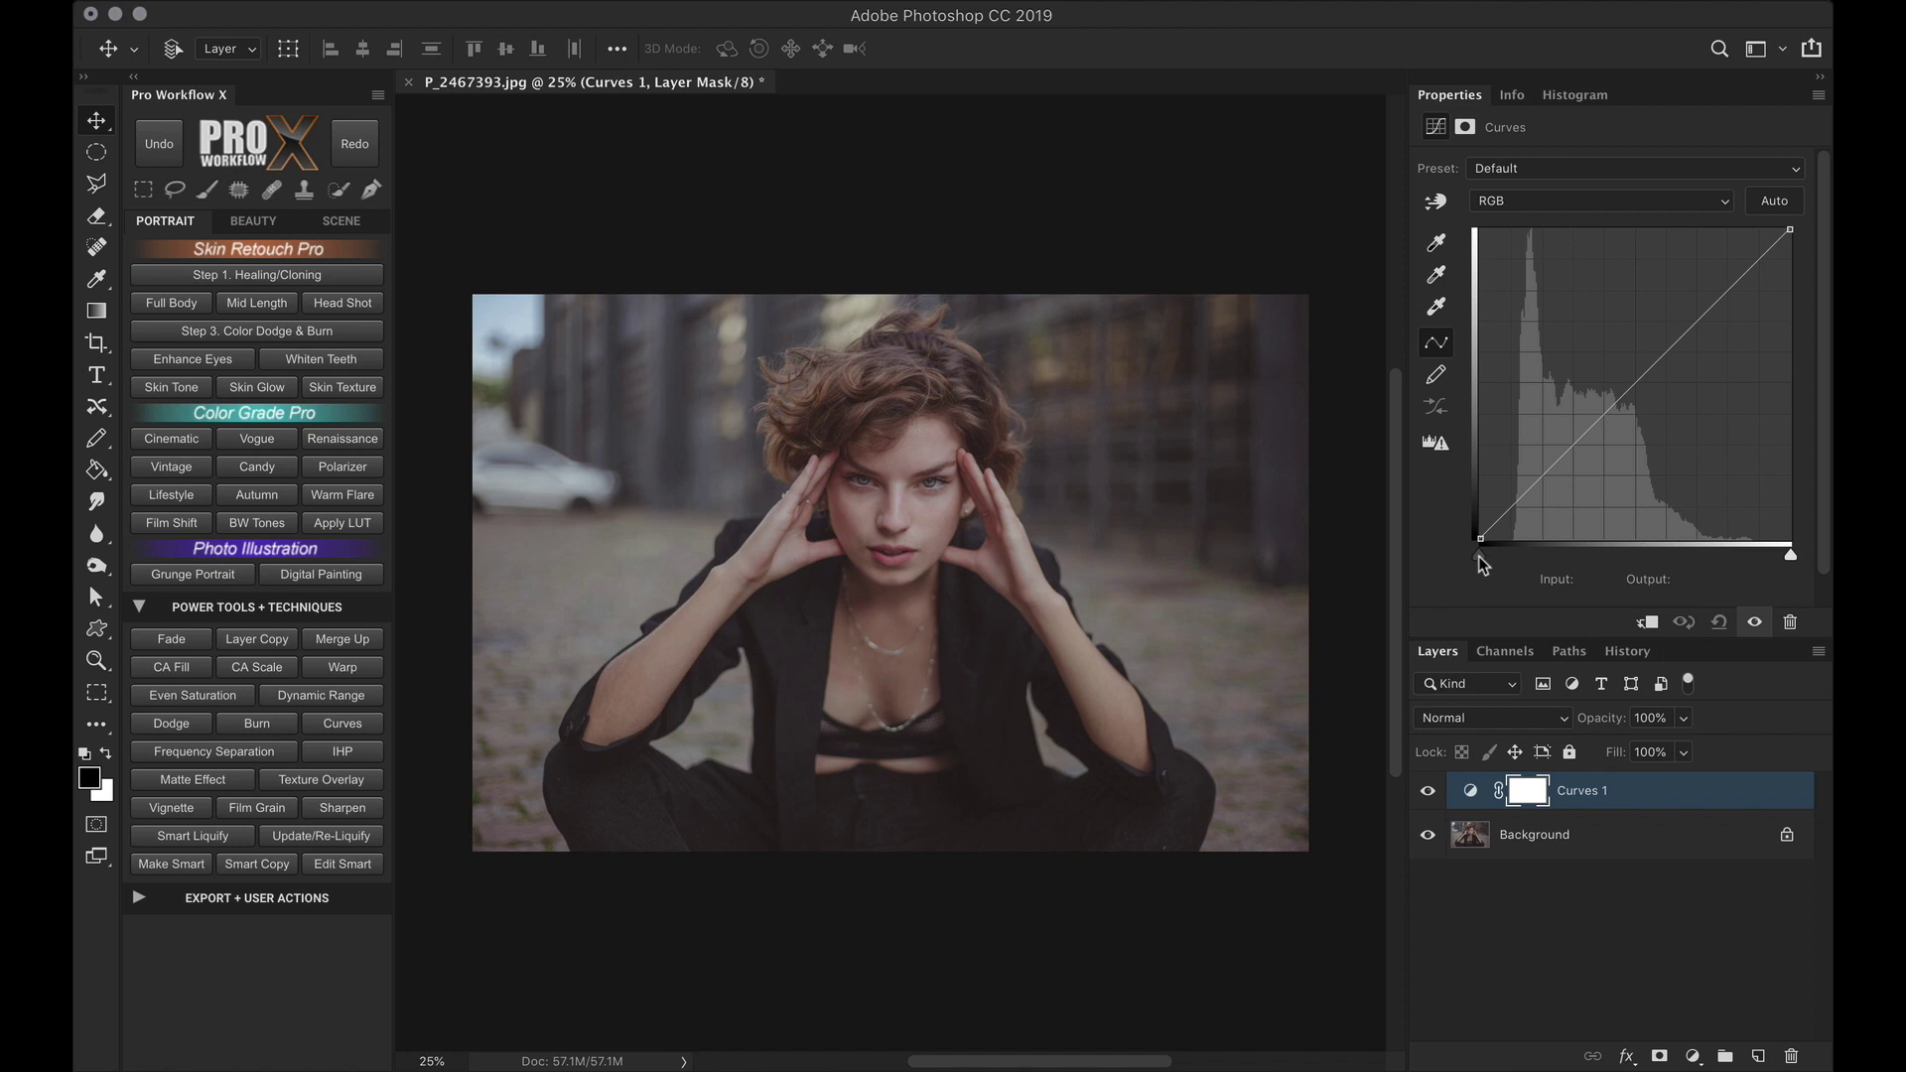
# Step: Move the RGB curve's black point inward to input 29, to 35 and slightly further
pyautogui.moveTo(1482, 564); pyautogui.dragTo(1517, 567)
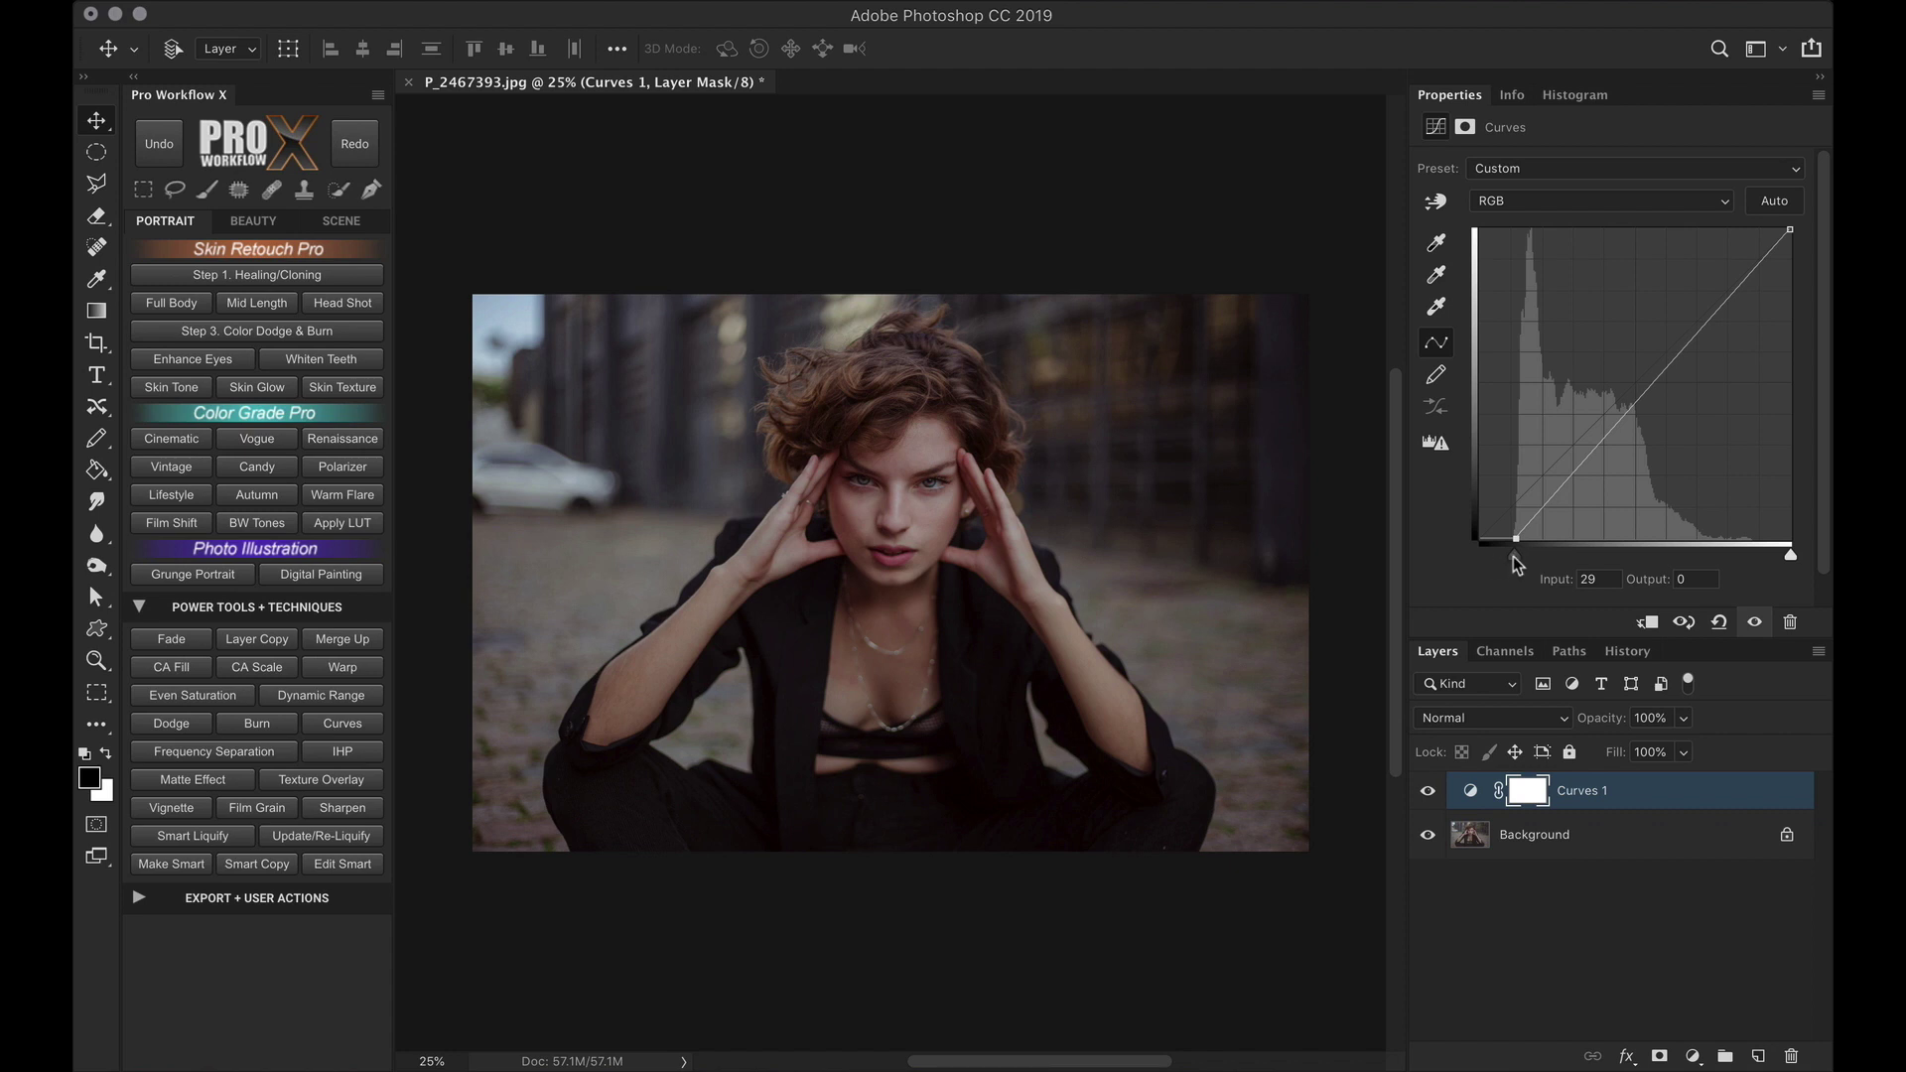
pyautogui.moveTo(1517, 563); pyautogui.dragTo(1526, 565)
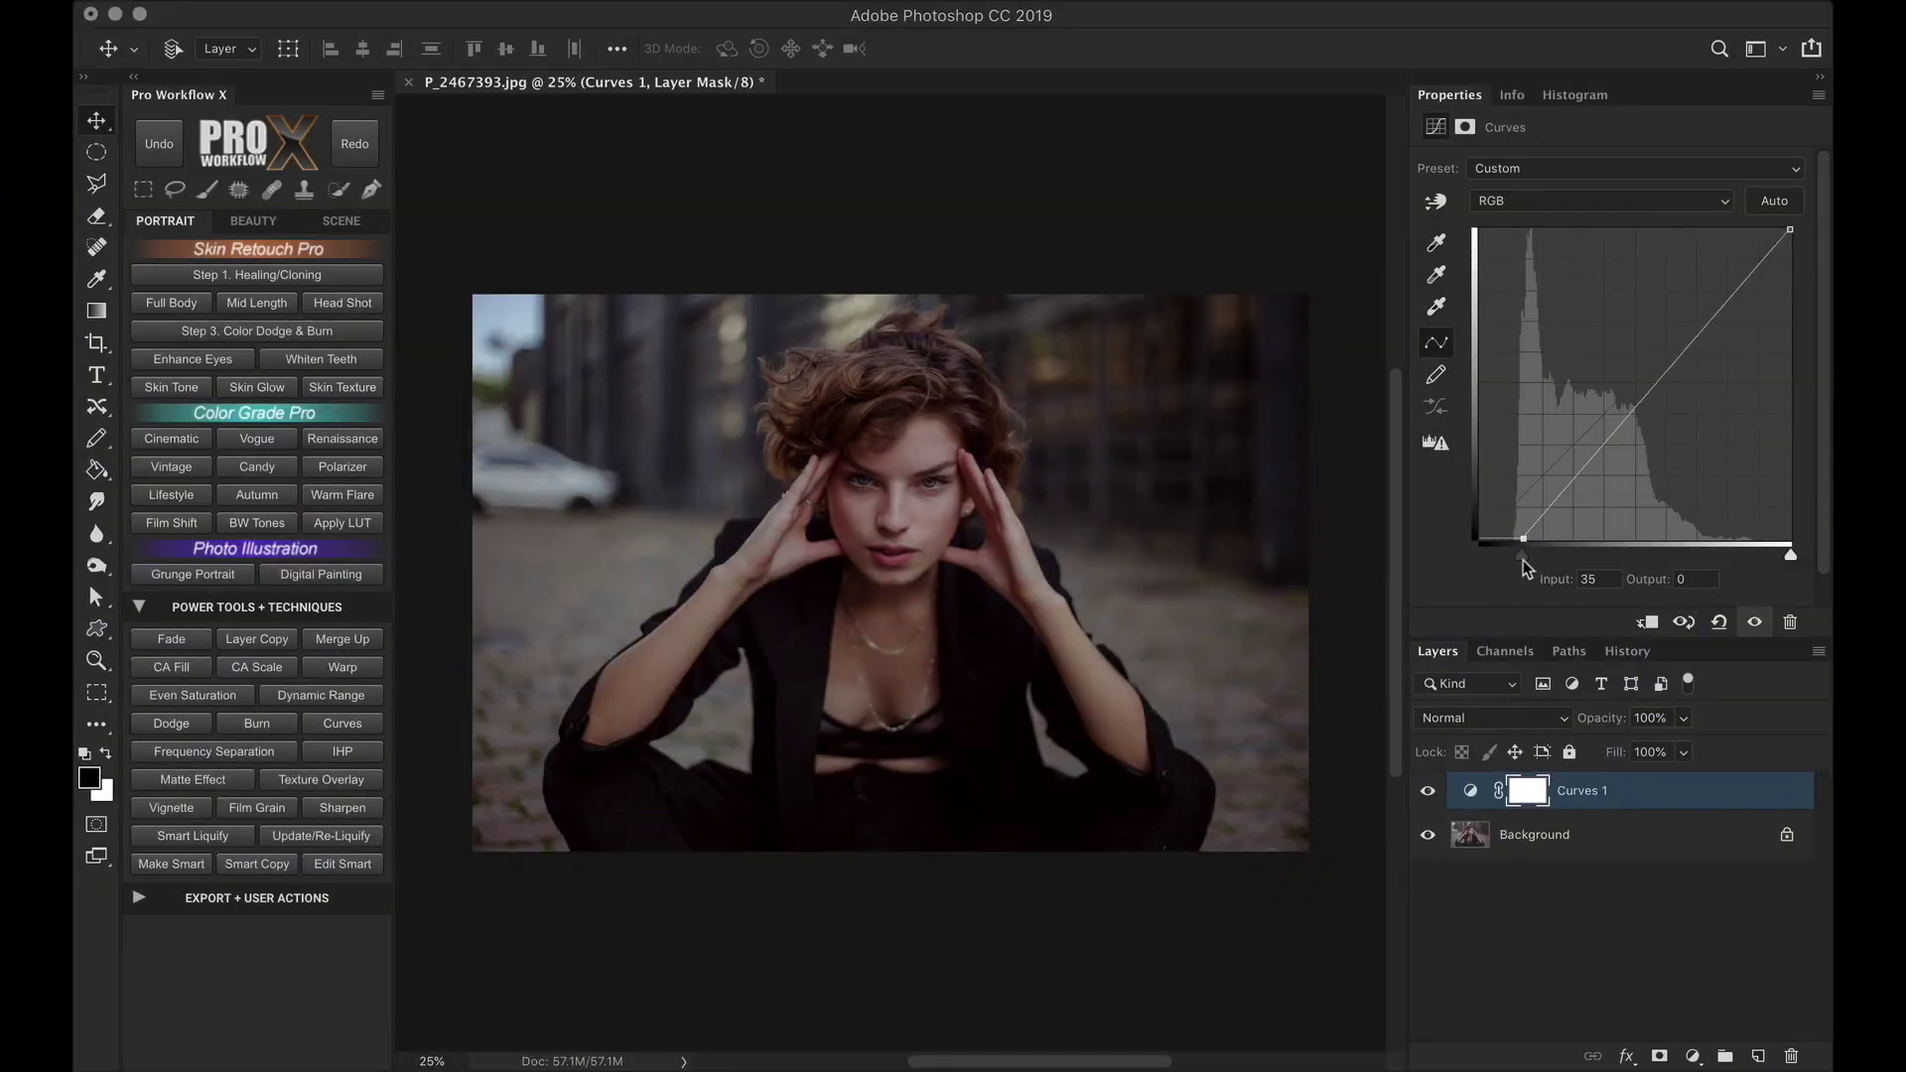
pyautogui.moveTo(1522, 556); pyautogui.dragTo(1533, 567)
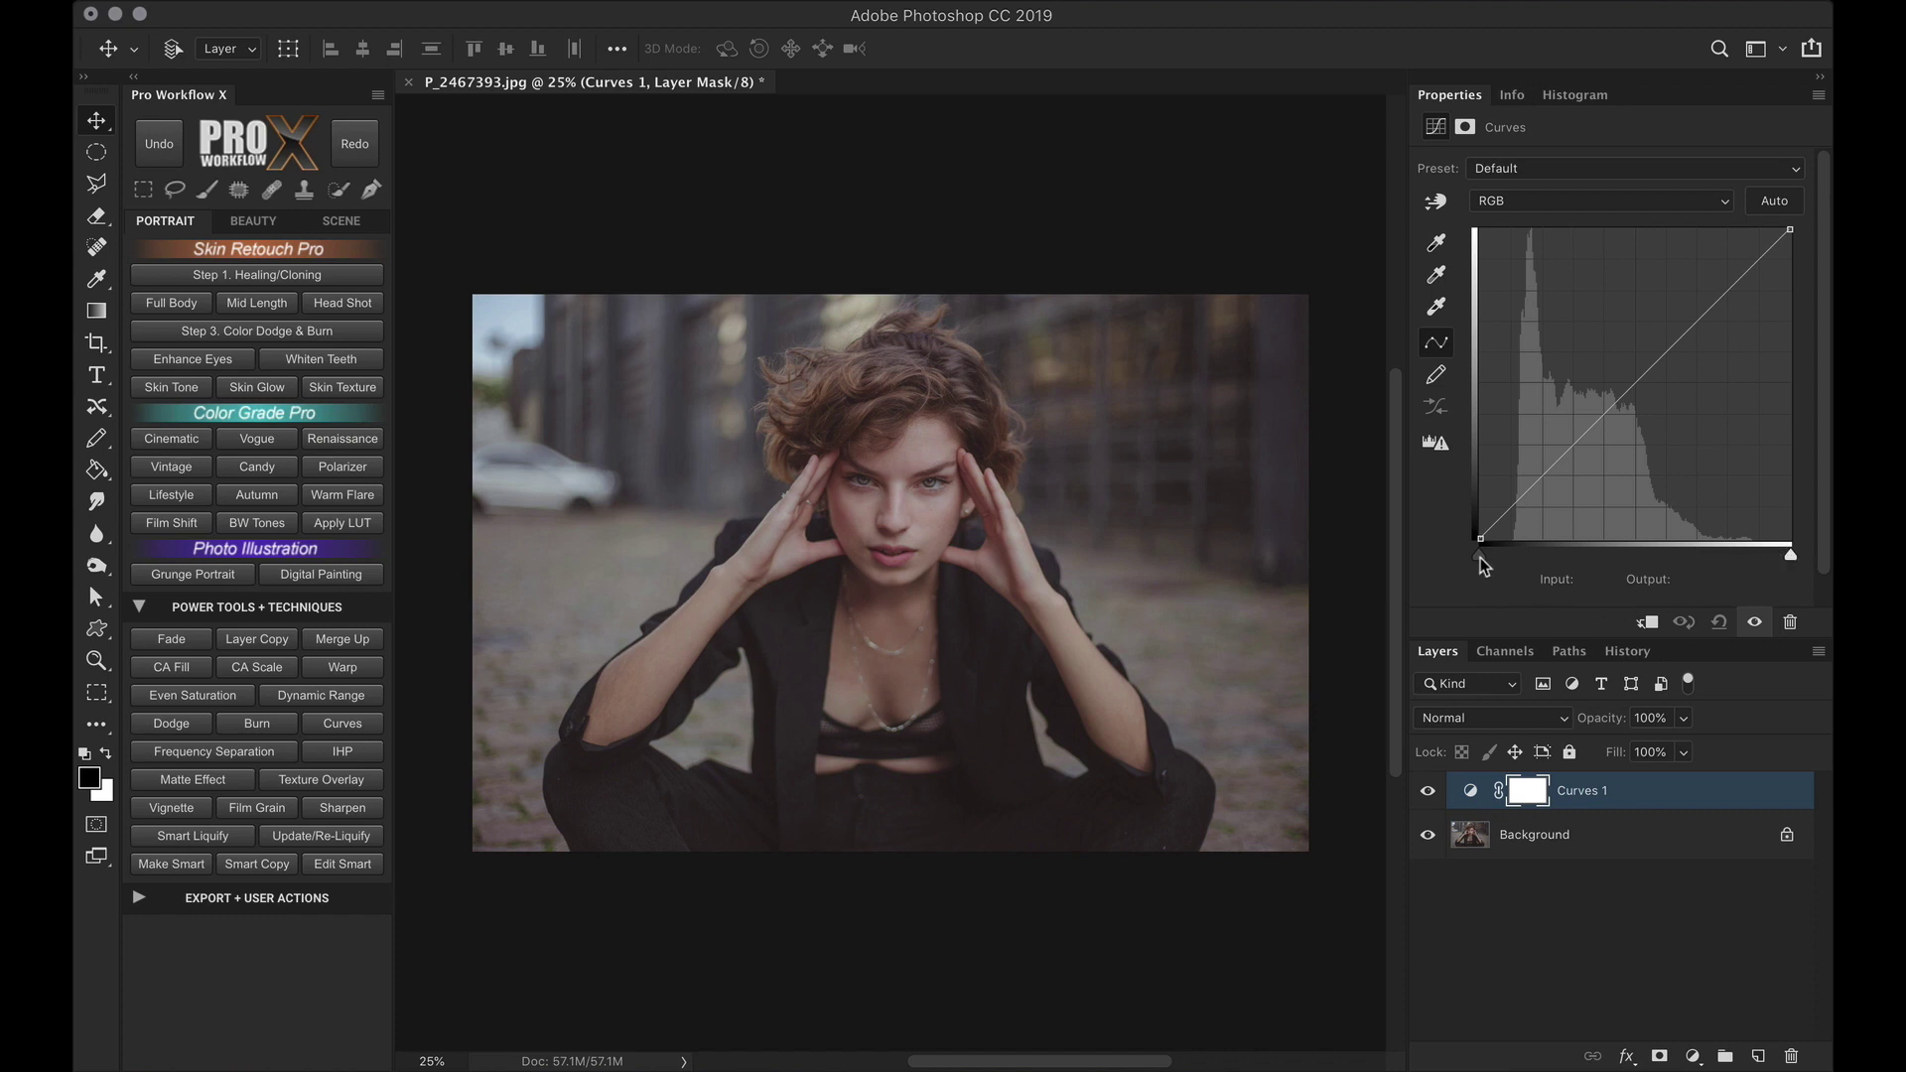
# Step: Move the RGB black point to input 21 and, with the clipping preview shown, on to 38 and 41
pyautogui.moveTo(1483, 564)
pyautogui.mouseDown()
pyautogui.moveTo(1551, 575)
pyautogui.moveTo(1508, 578)
pyautogui.mouseUp()
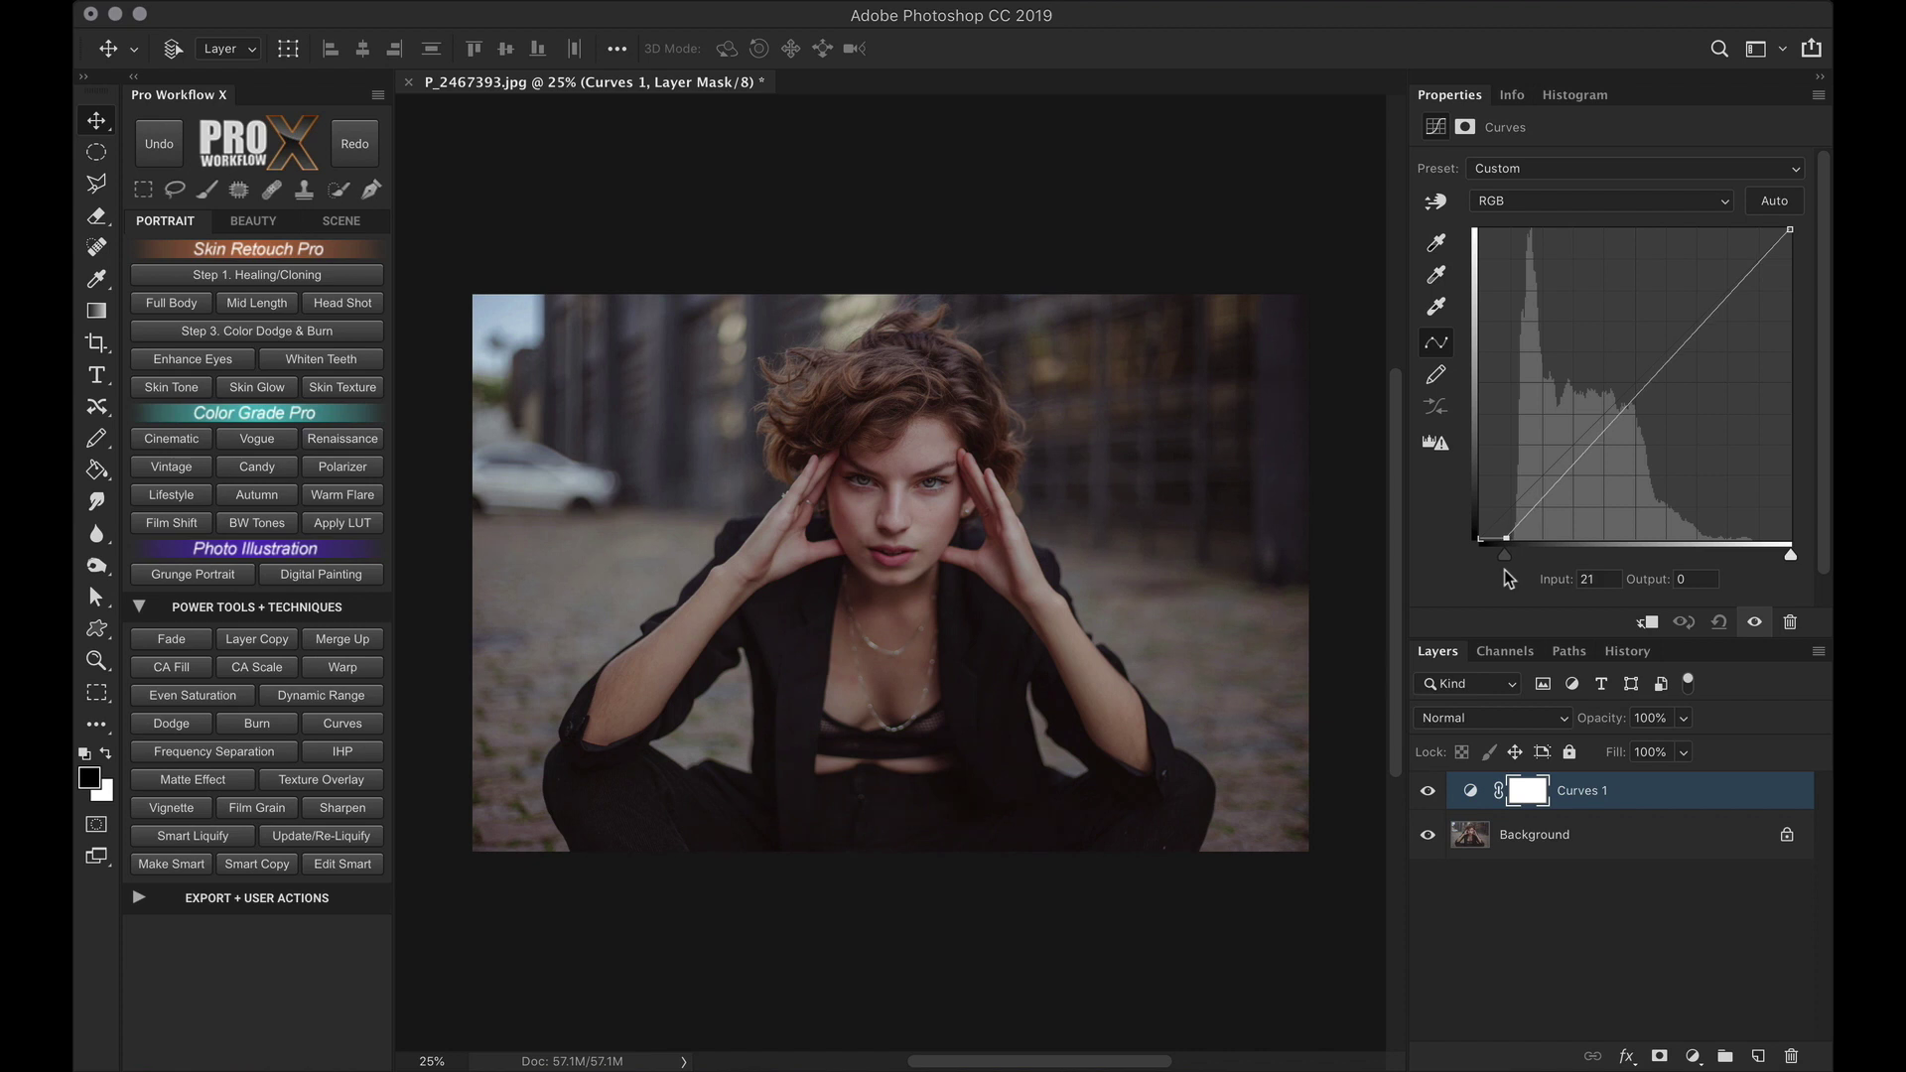
pyautogui.press('alt')
pyautogui.moveTo(1503, 559); pyautogui.dragTo(1526, 564)
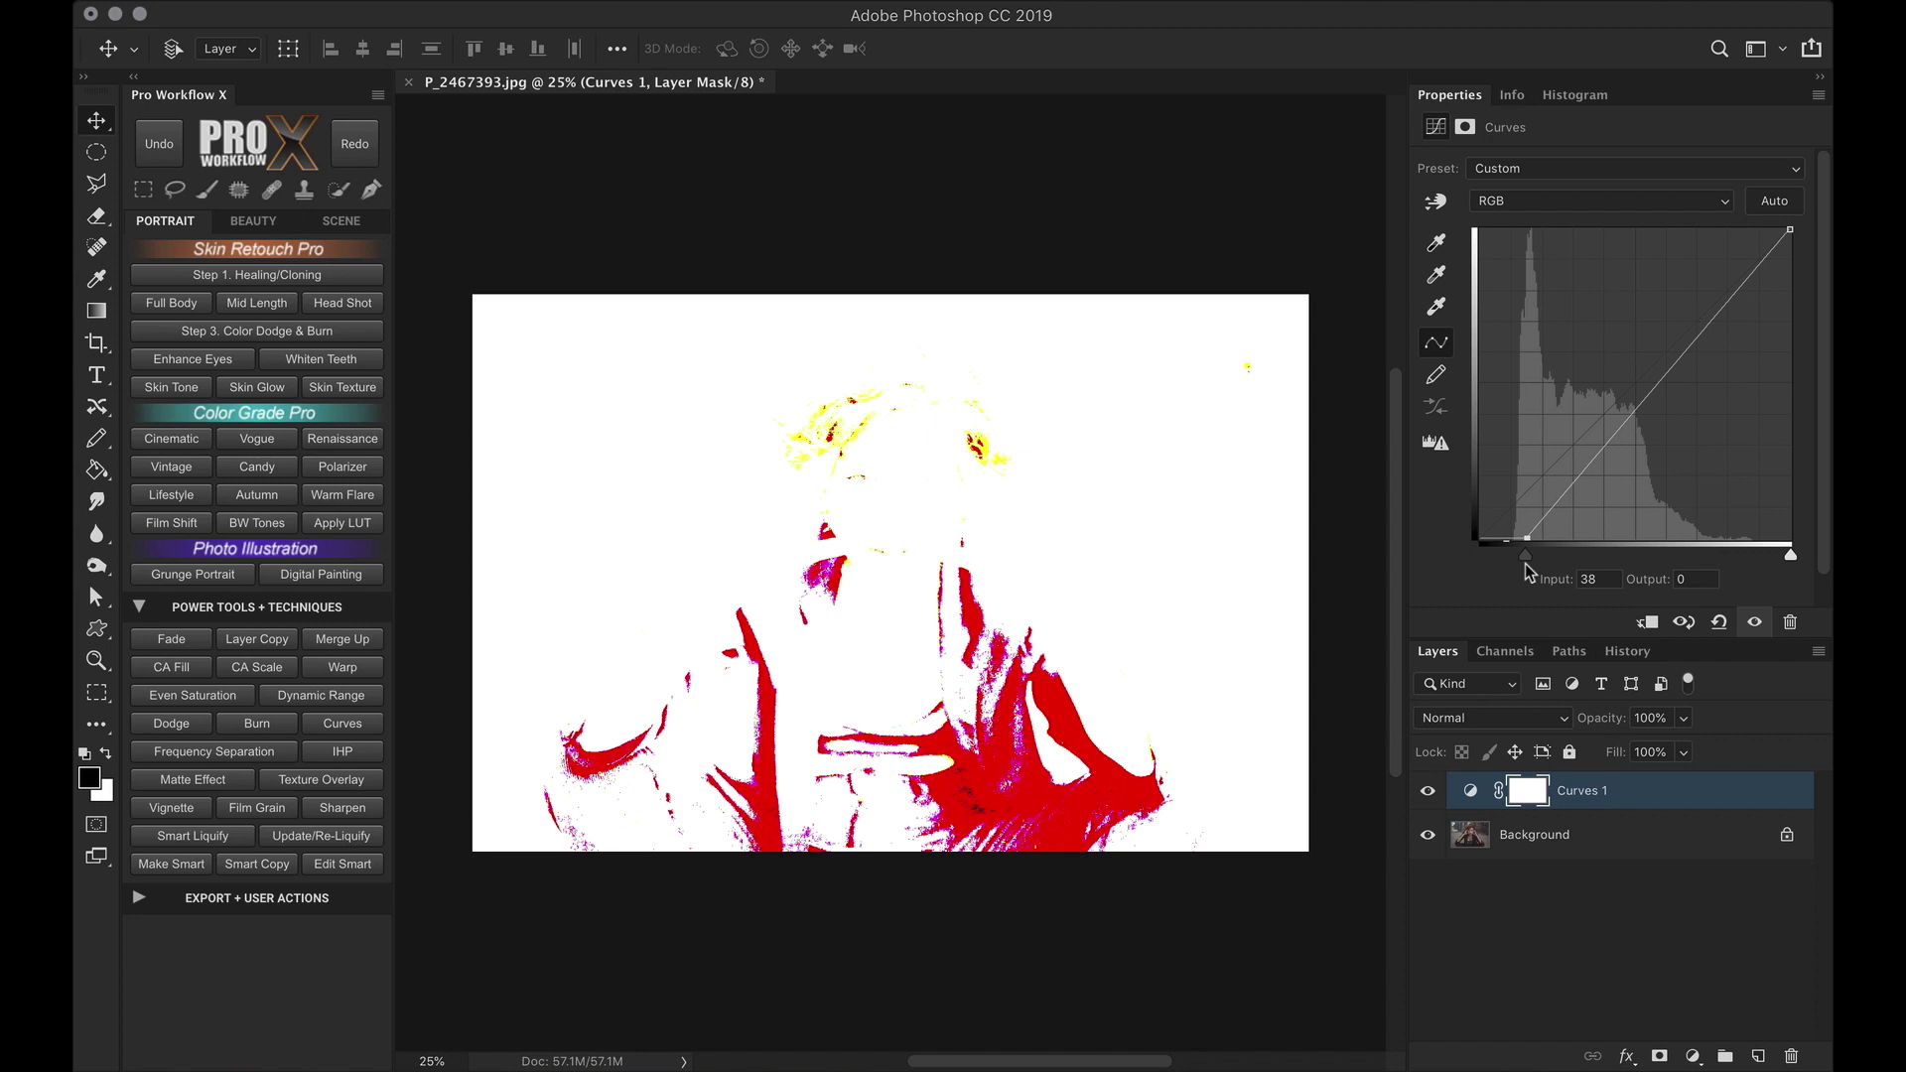
pyautogui.moveTo(1525, 565); pyautogui.dragTo(1530, 574)
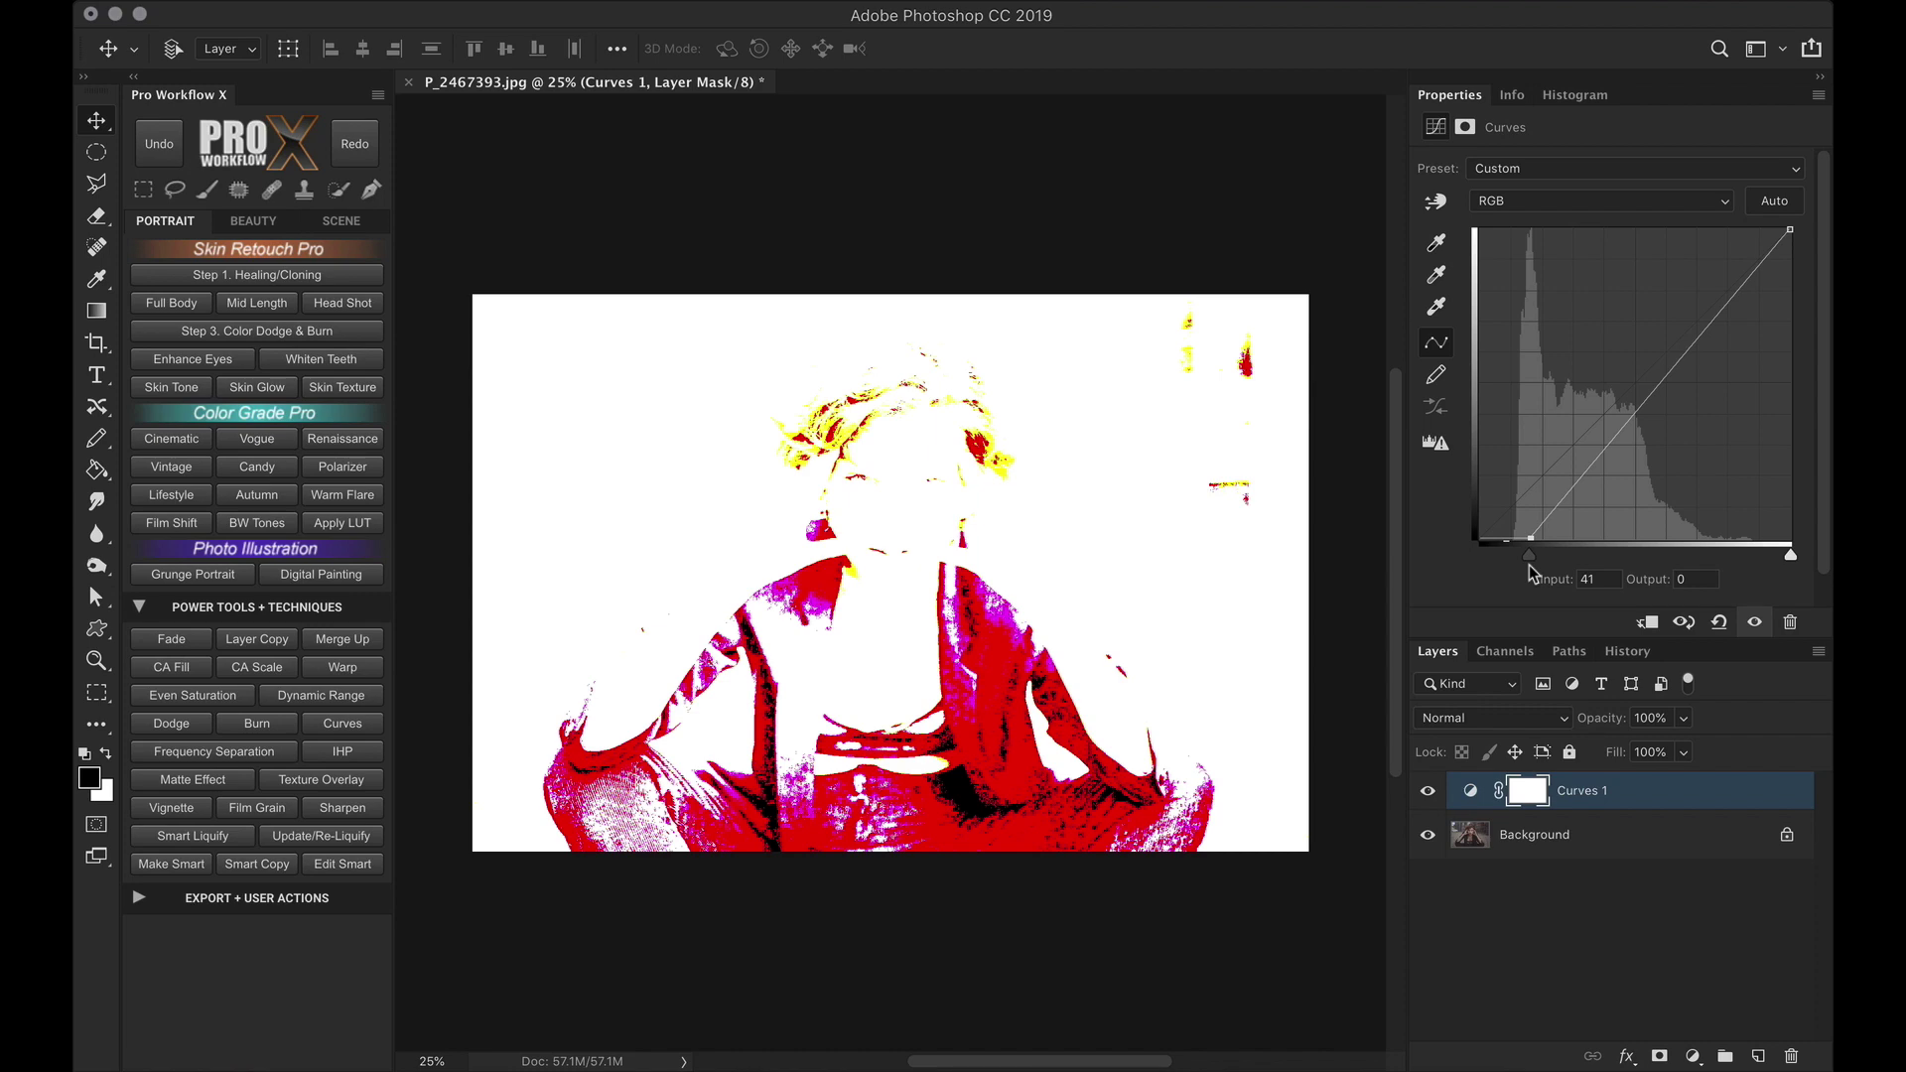
# Step: Move the RGB curve's black point to input 35 and its white point to input 192
pyautogui.moveTo(1528, 564); pyautogui.dragTo(1523, 570)
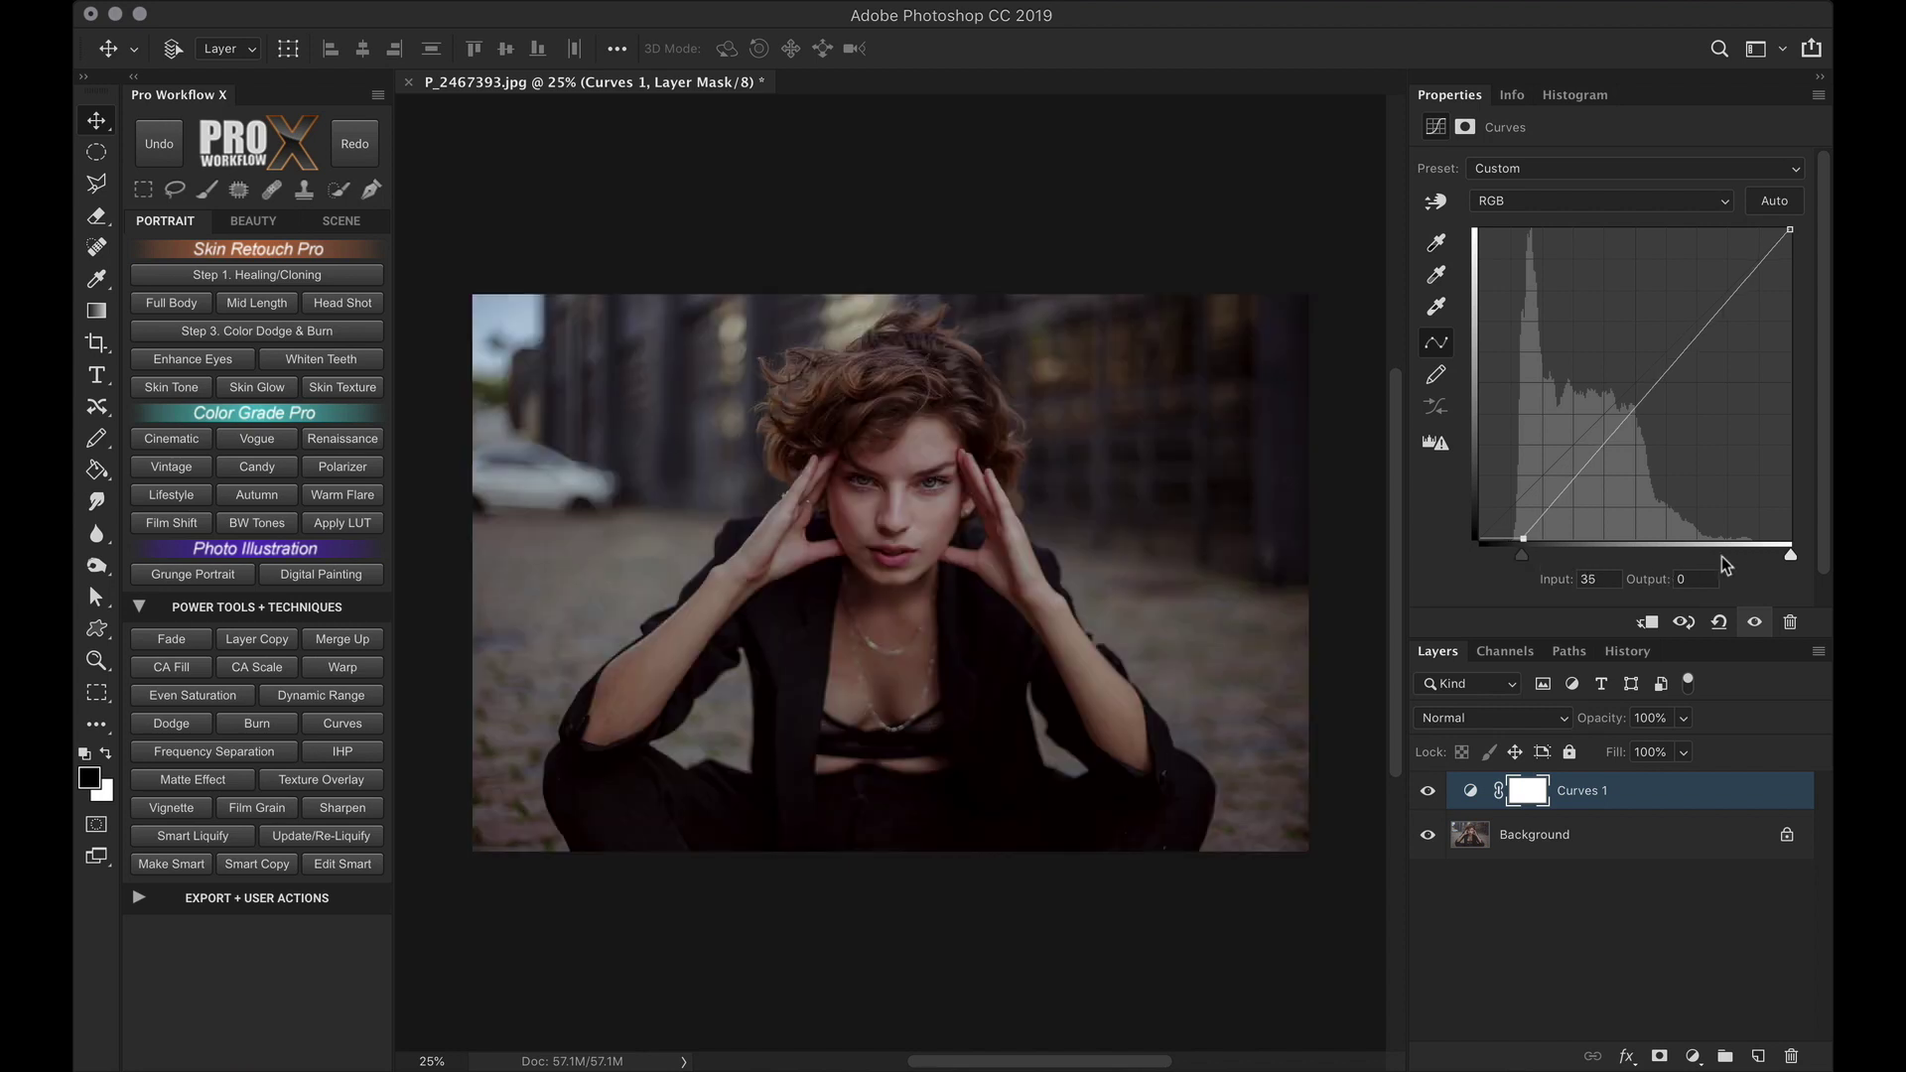
pyautogui.moveTo(1791, 556); pyautogui.dragTo(1713, 562)
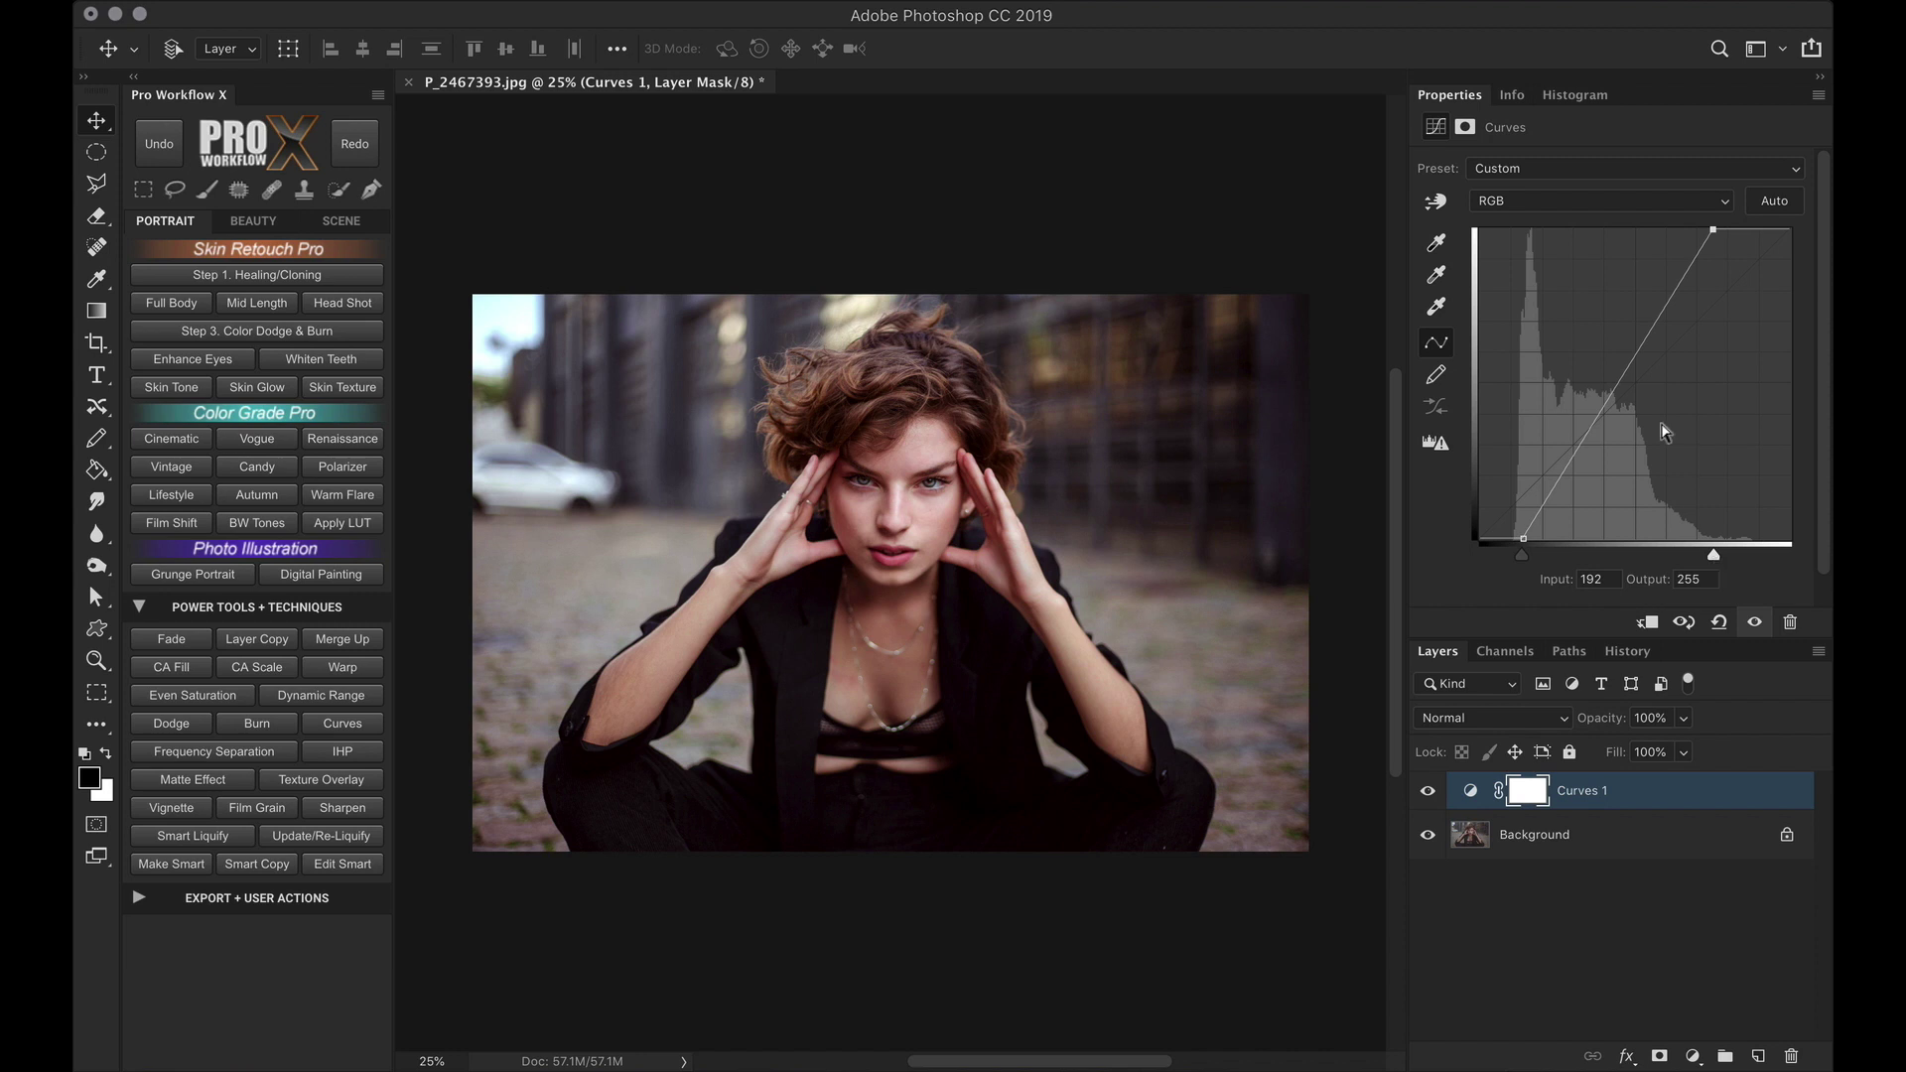
# Step: Add RGB curve points at input 113, output 128, near input 69, output 67, and at input 161, output 194, and reset the adjustment
pyautogui.click(1618, 383)
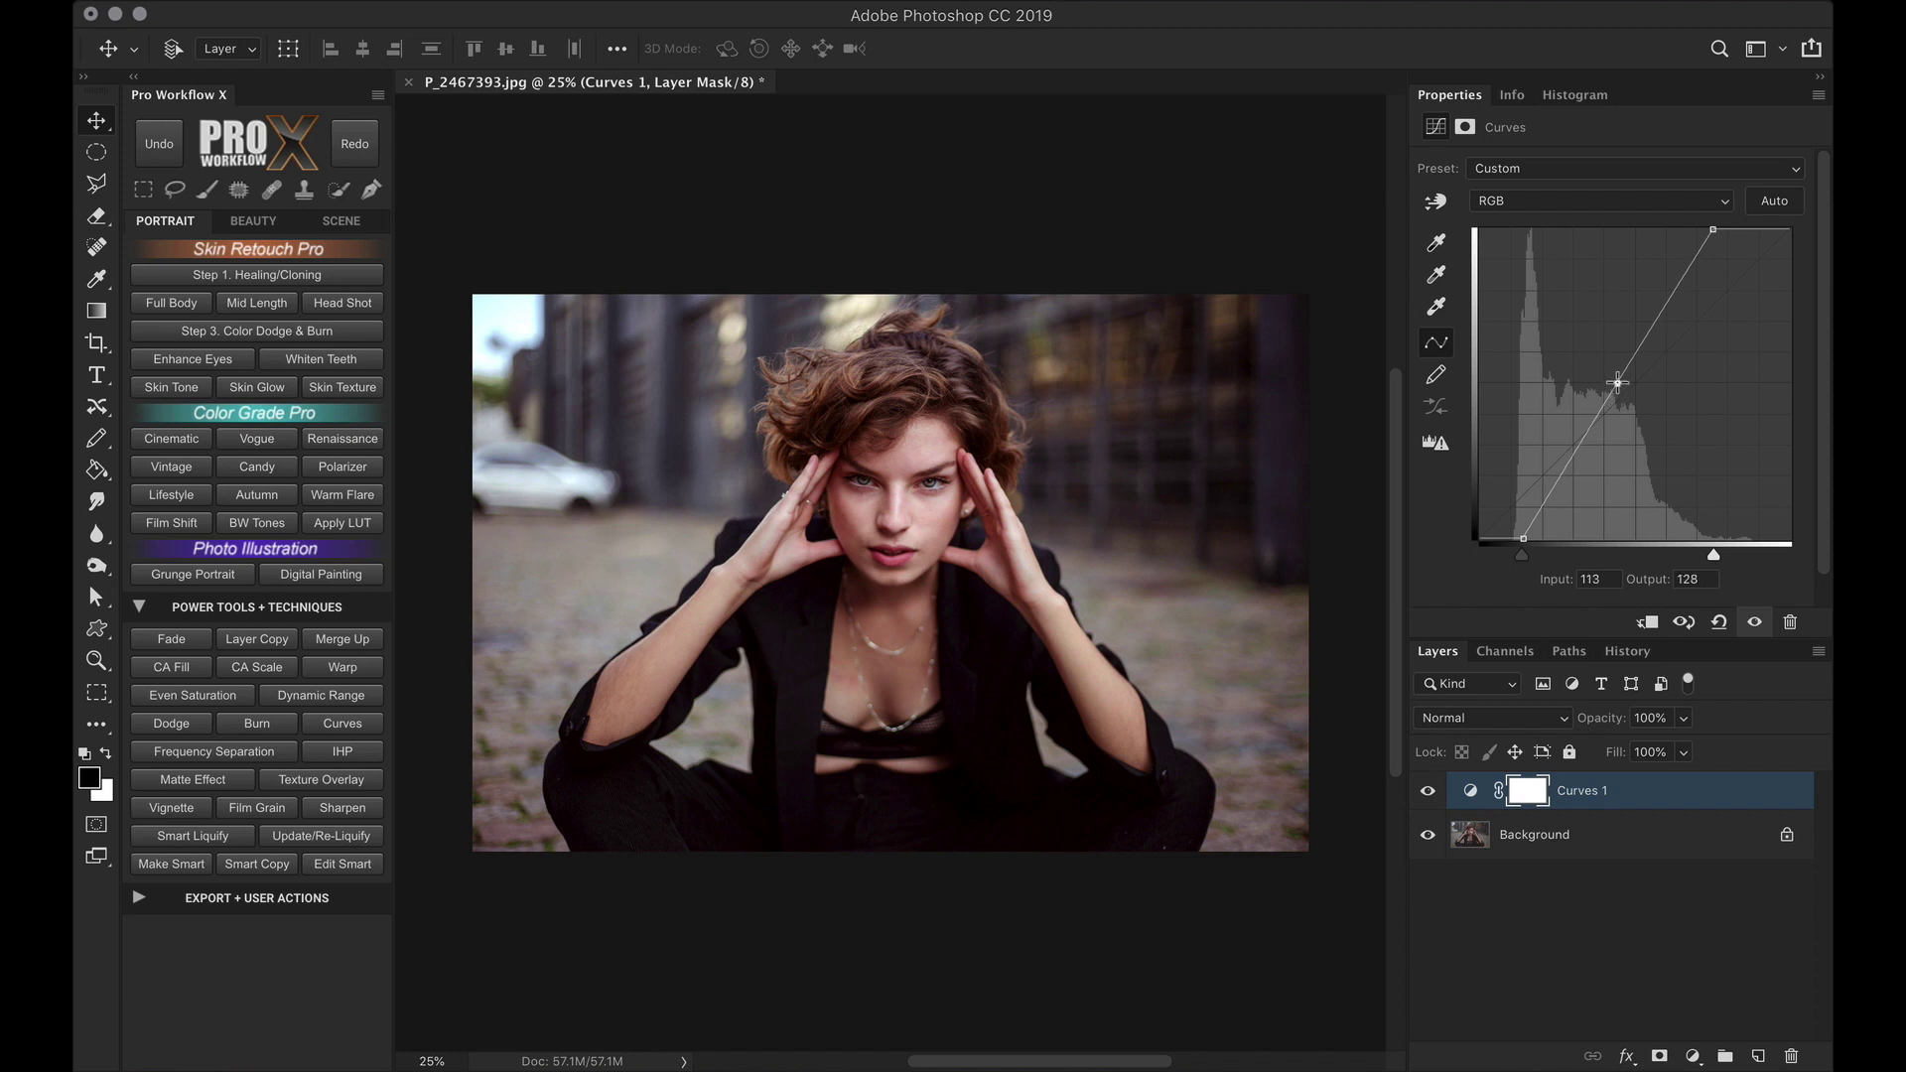
pyautogui.click(1561, 457)
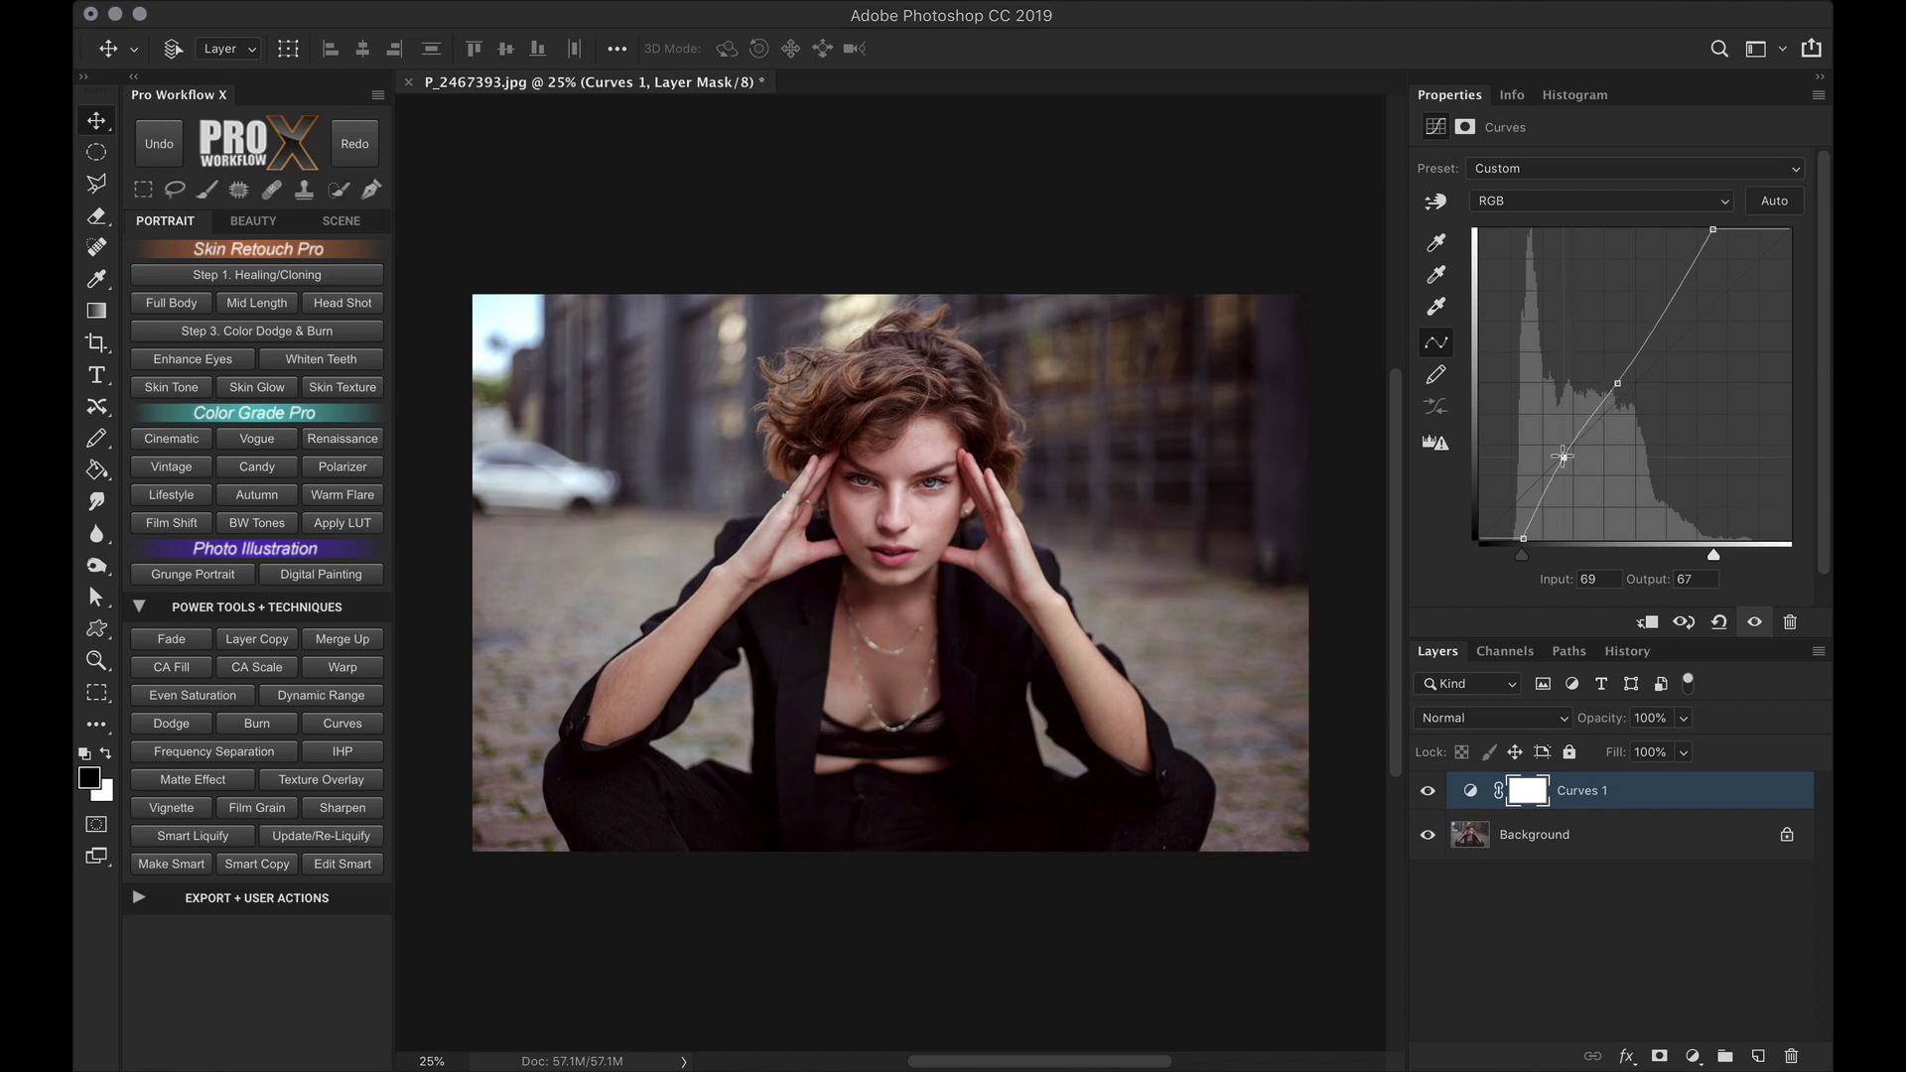
pyautogui.click(1676, 303)
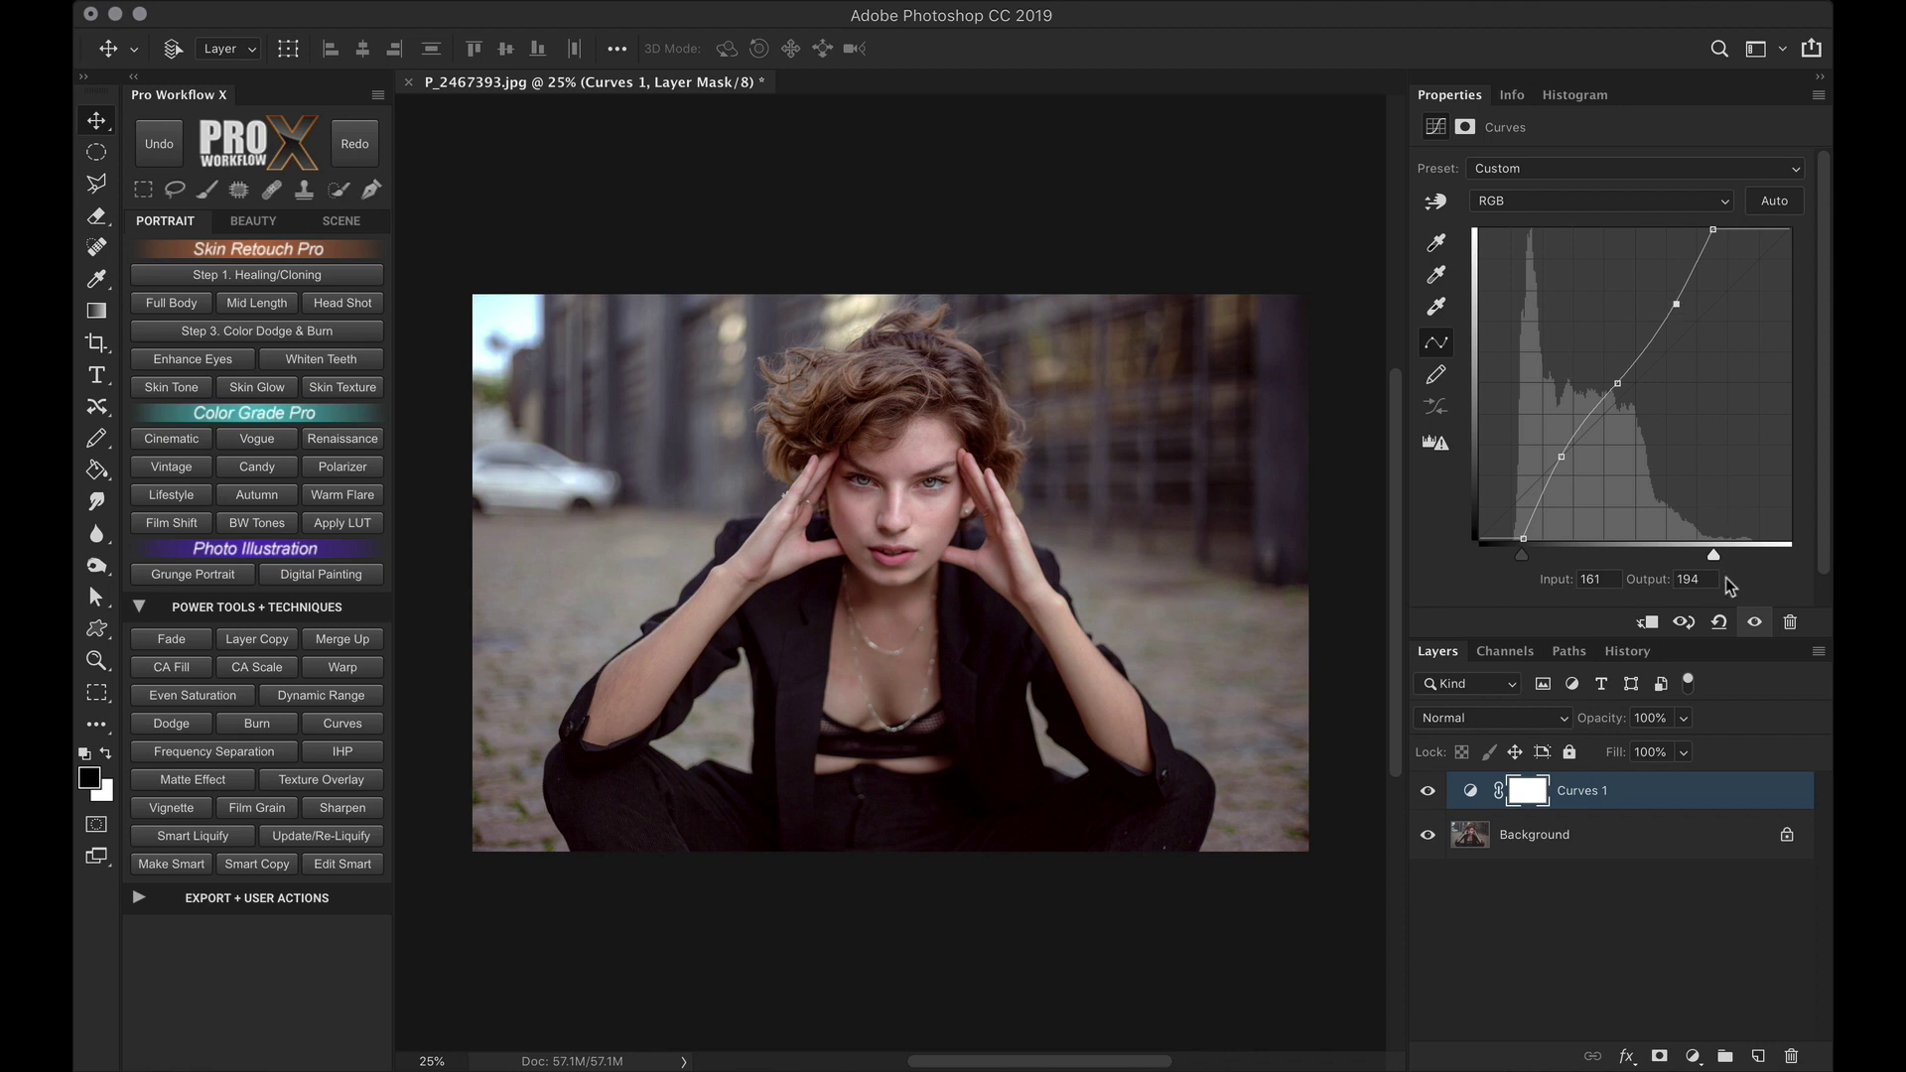
pyautogui.click(1720, 621)
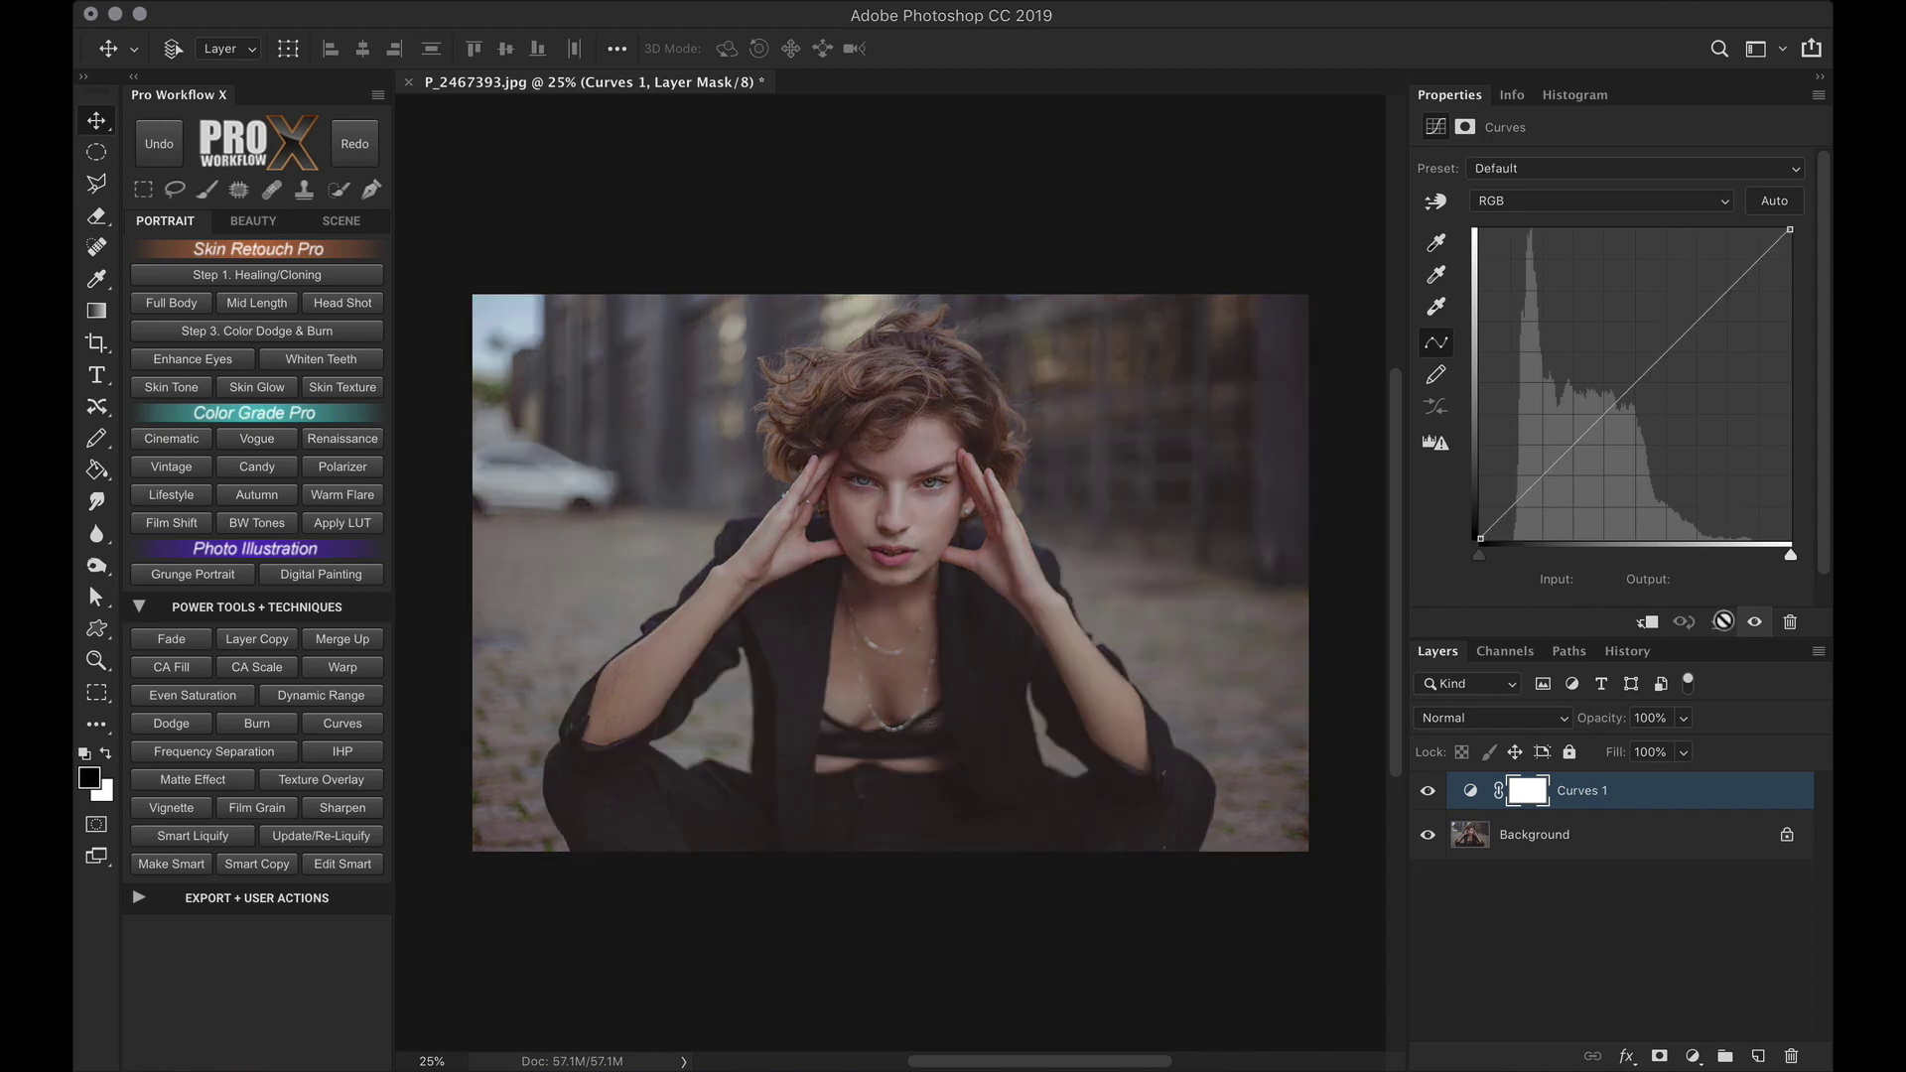
# Step: Try the black point eyedropper on the dark jacket and the white point eyedropper on the car, and reset the curves
pyautogui.click(1448, 246)
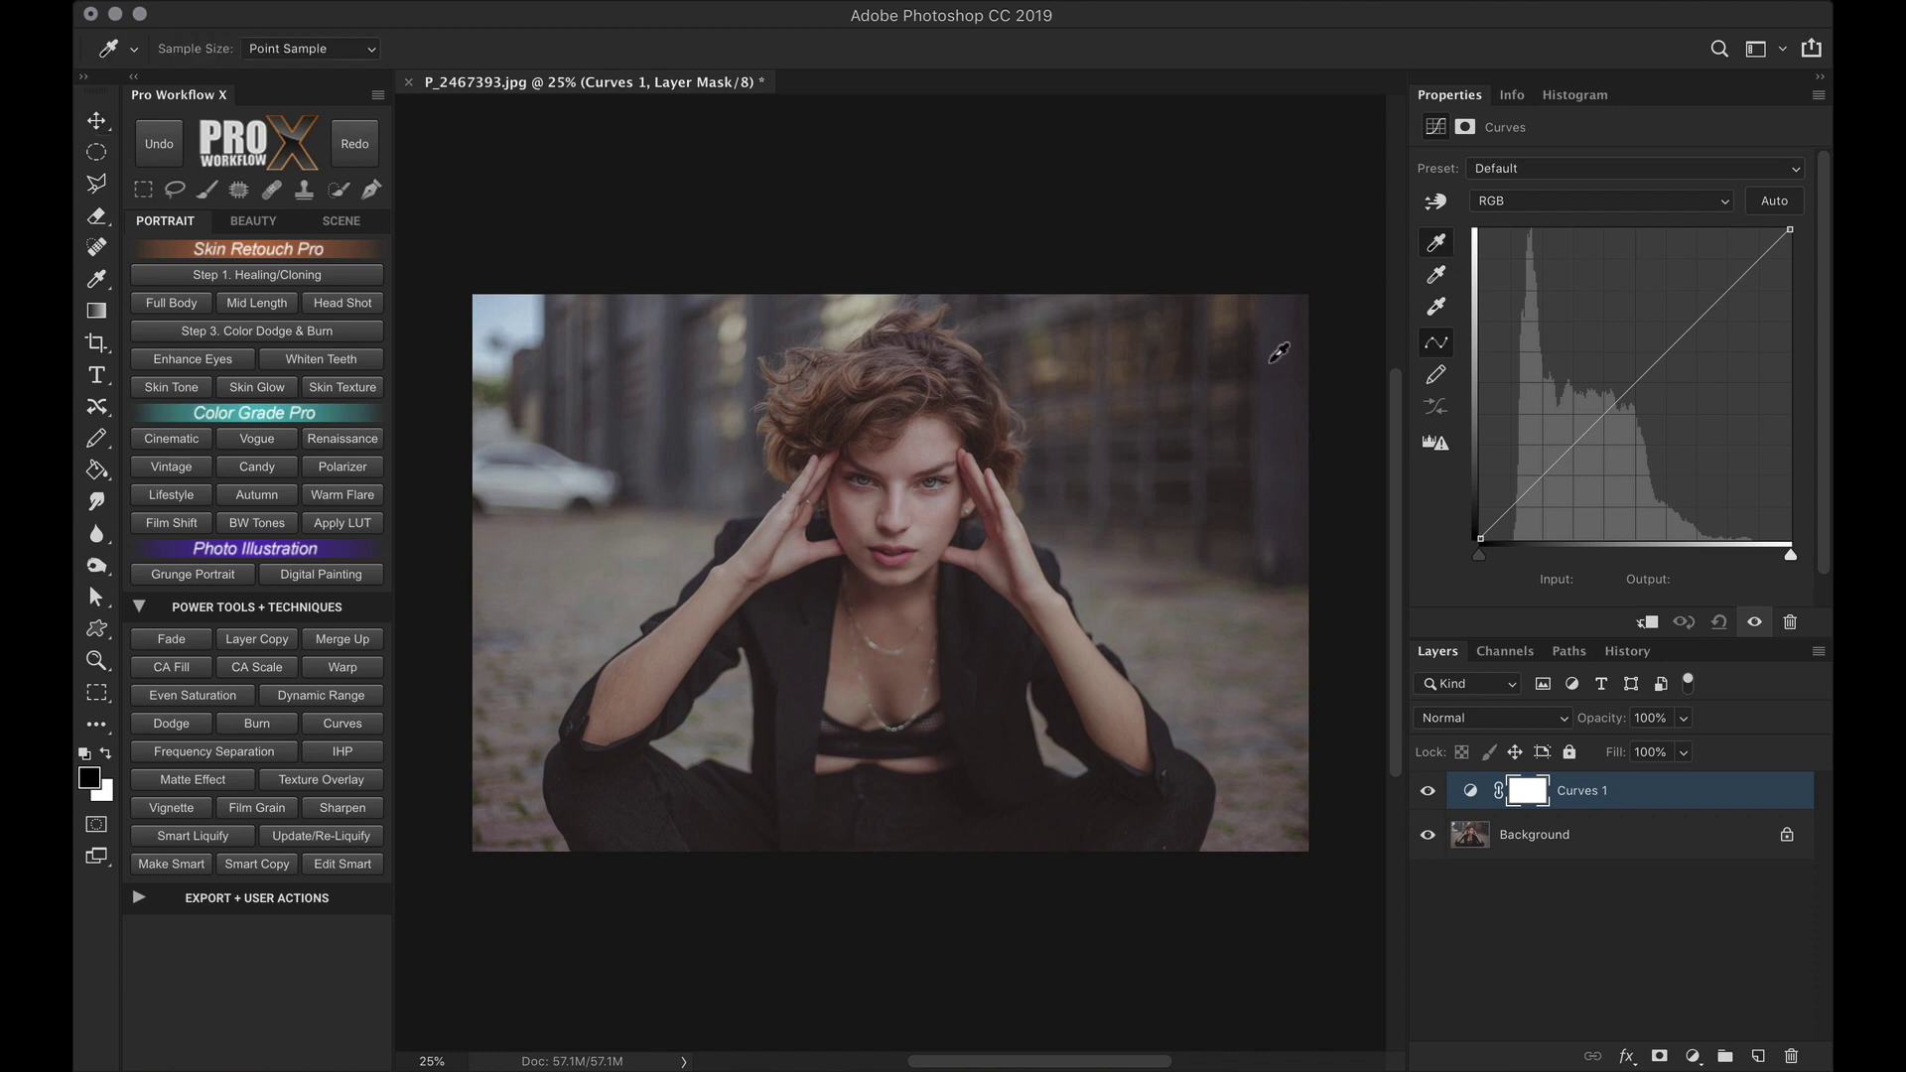
pyautogui.click(764, 645)
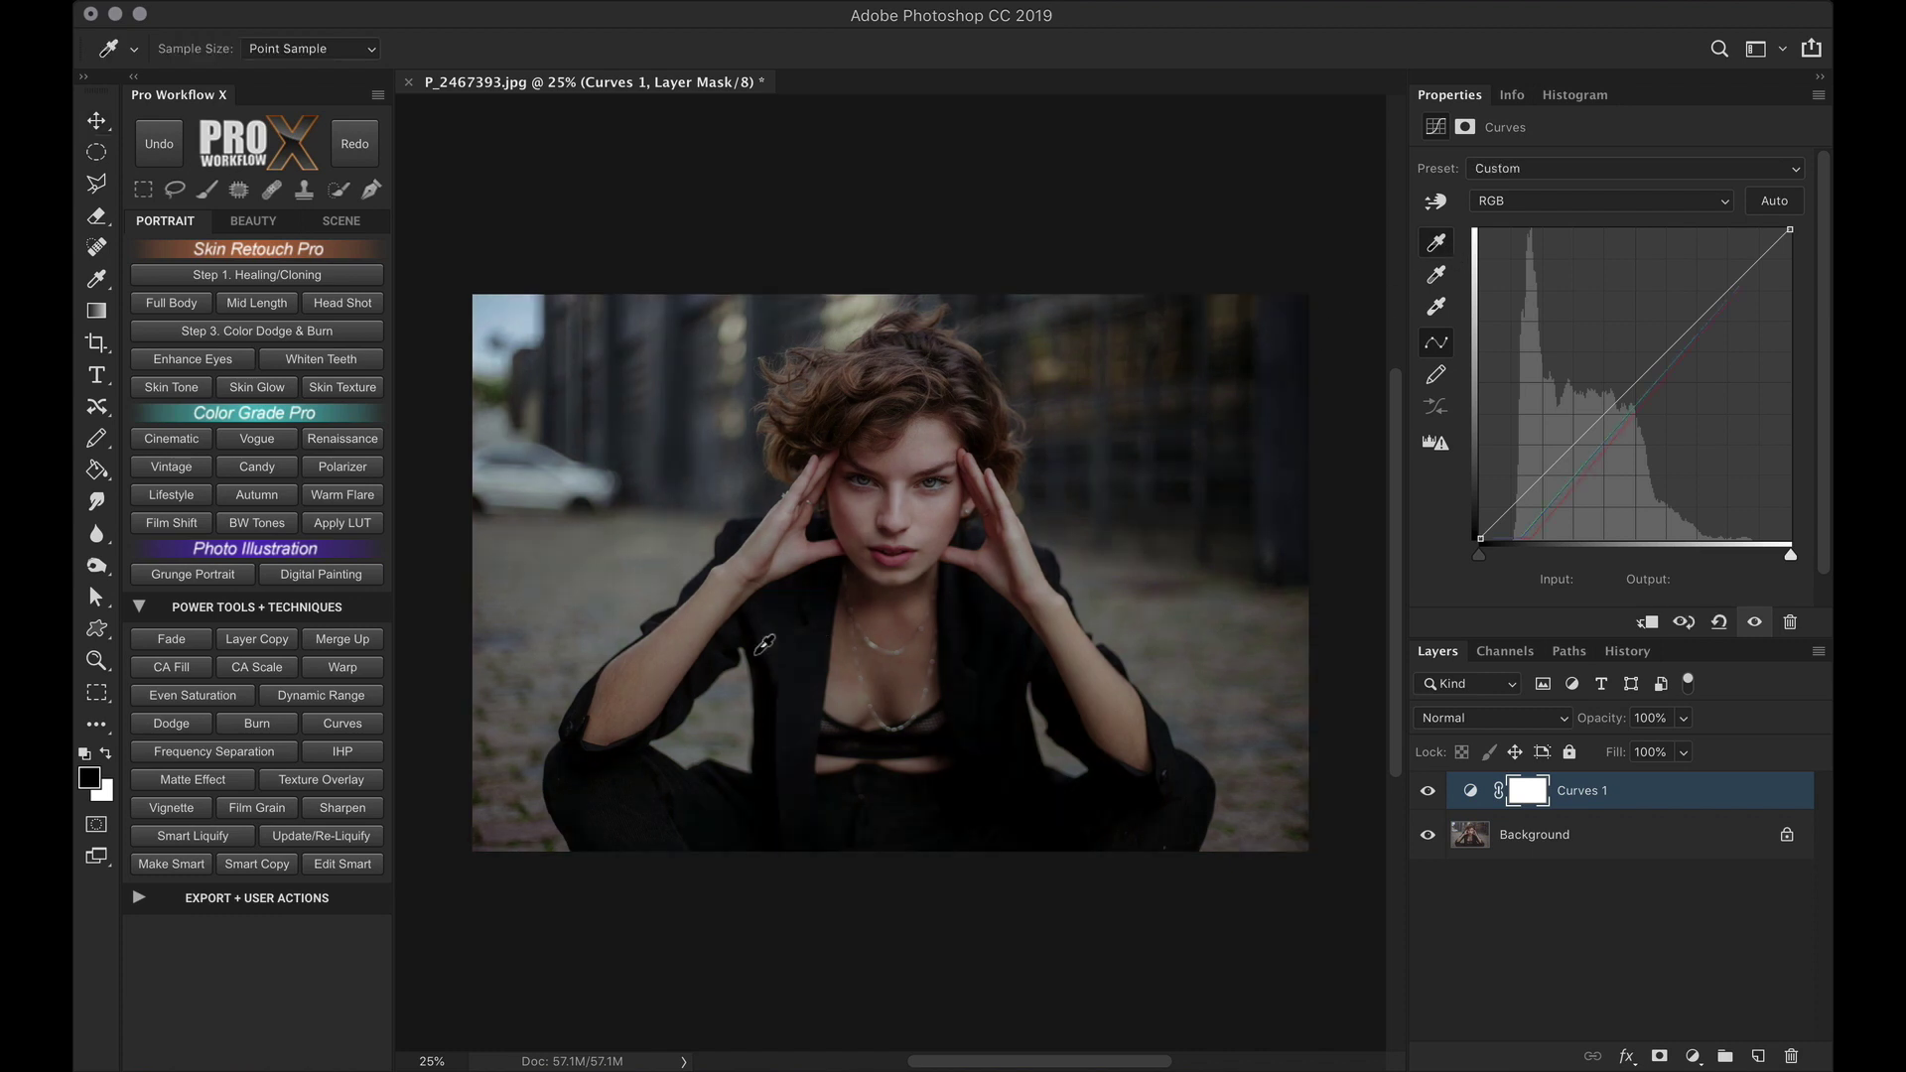
pyautogui.click(1435, 310)
pyautogui.click(576, 475)
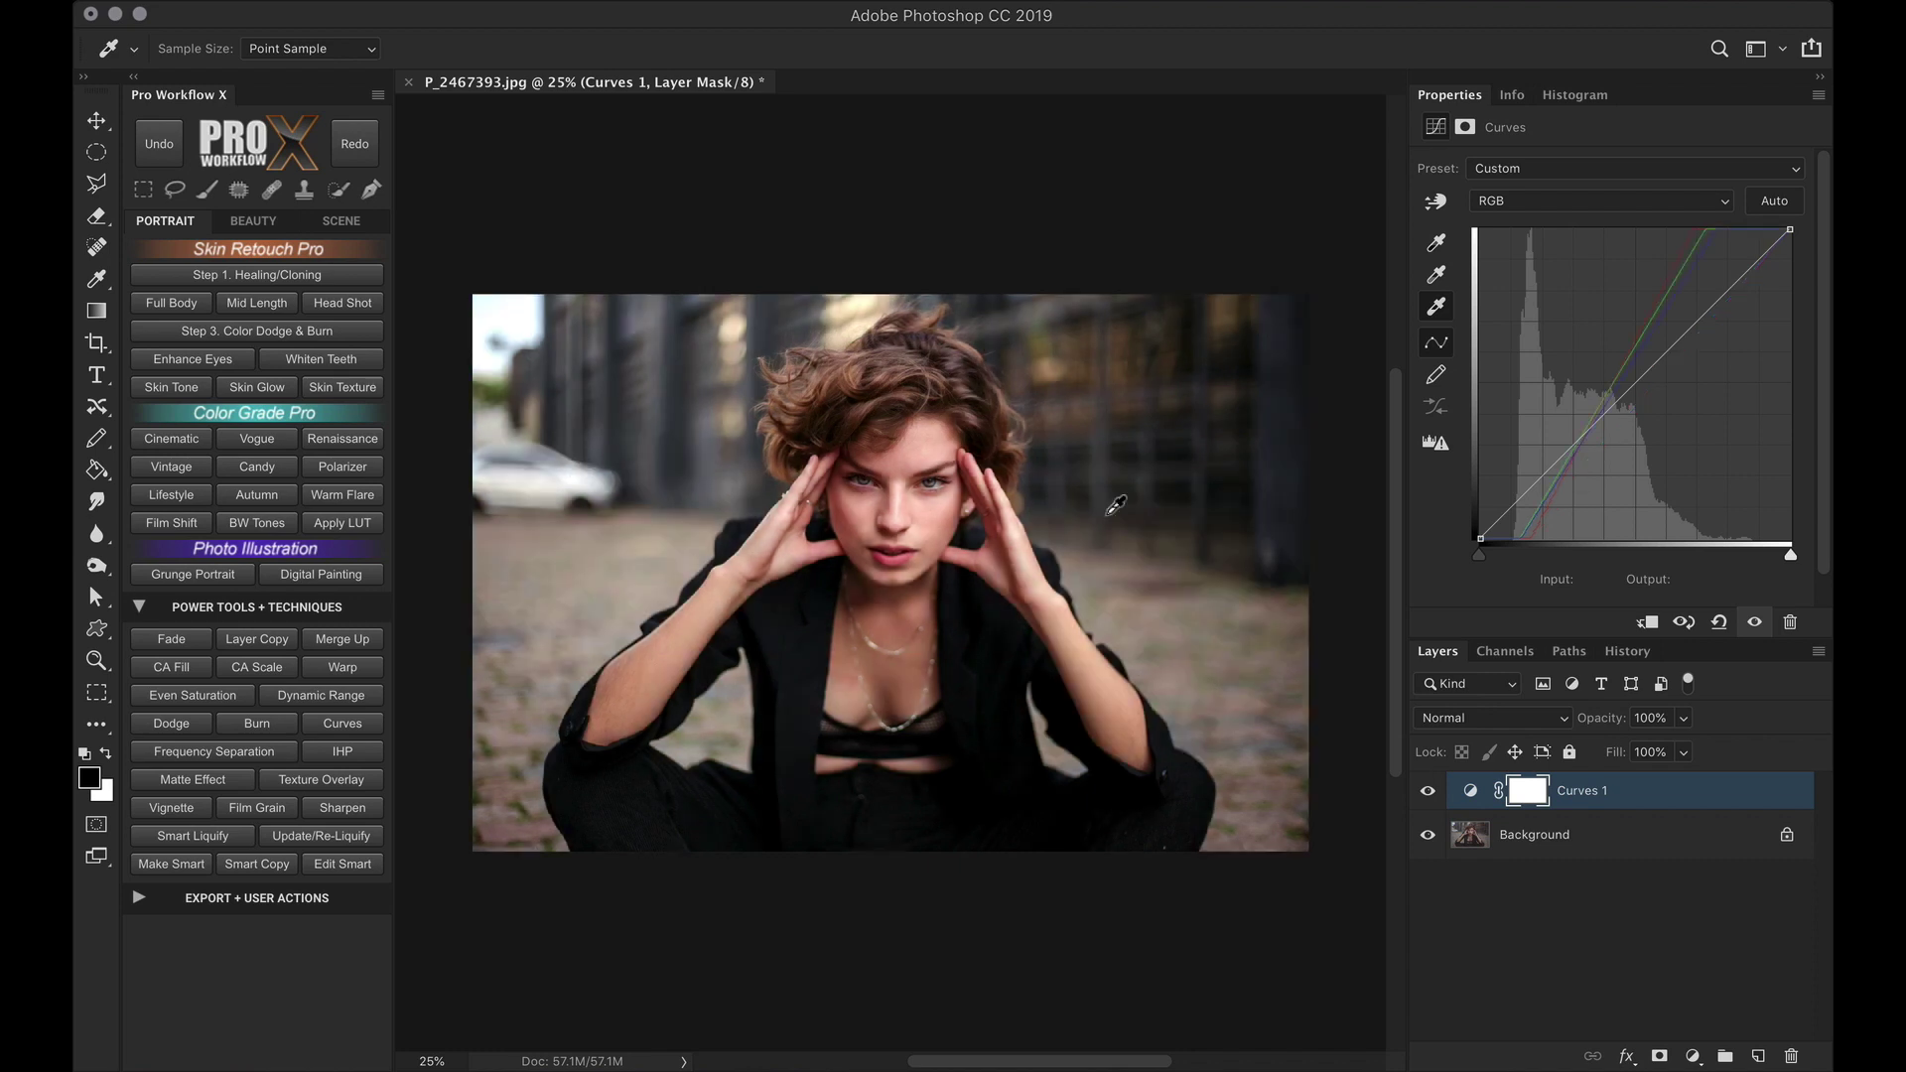
pyautogui.click(1718, 623)
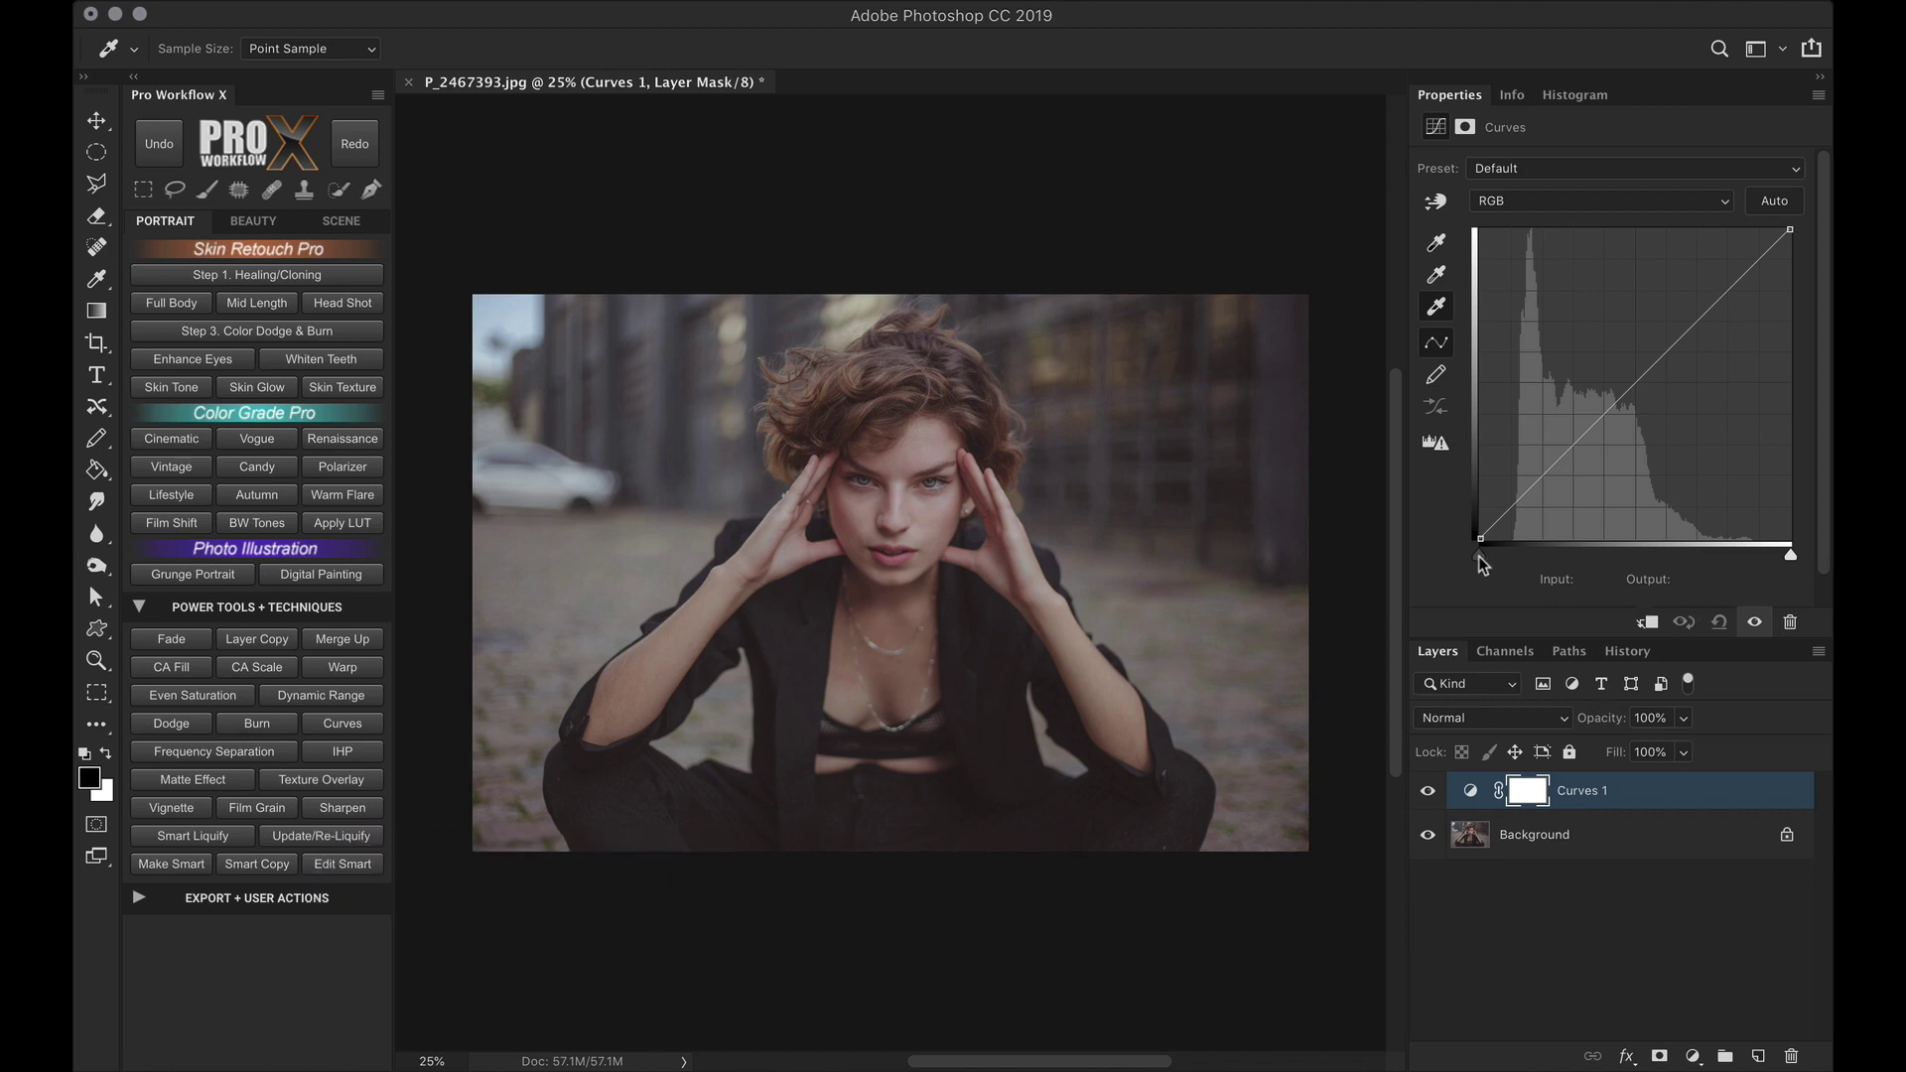
# Step: Move the RGB black point to input 42 and show the shadow clipping preview with the black point eyedropper active
pyautogui.moveTo(1482, 564); pyautogui.dragTo(1528, 568)
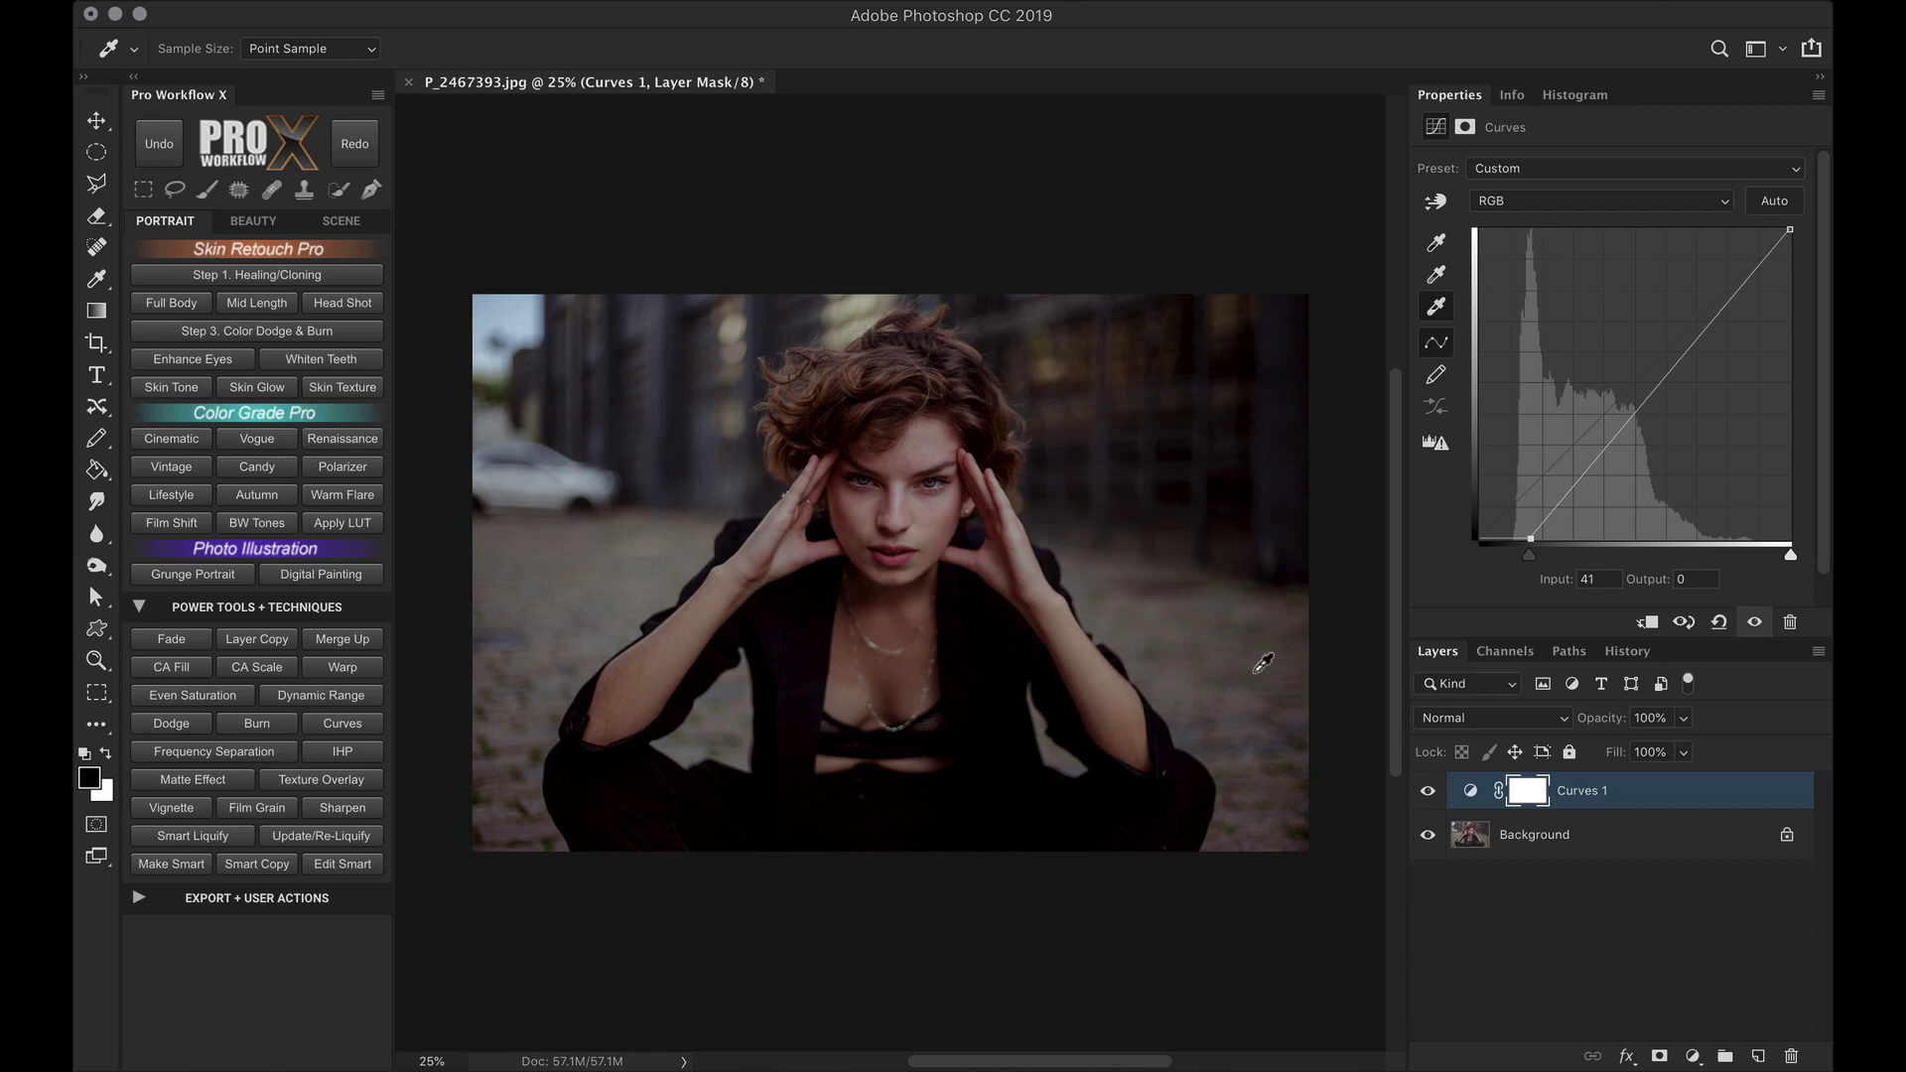
pyautogui.press('alt')
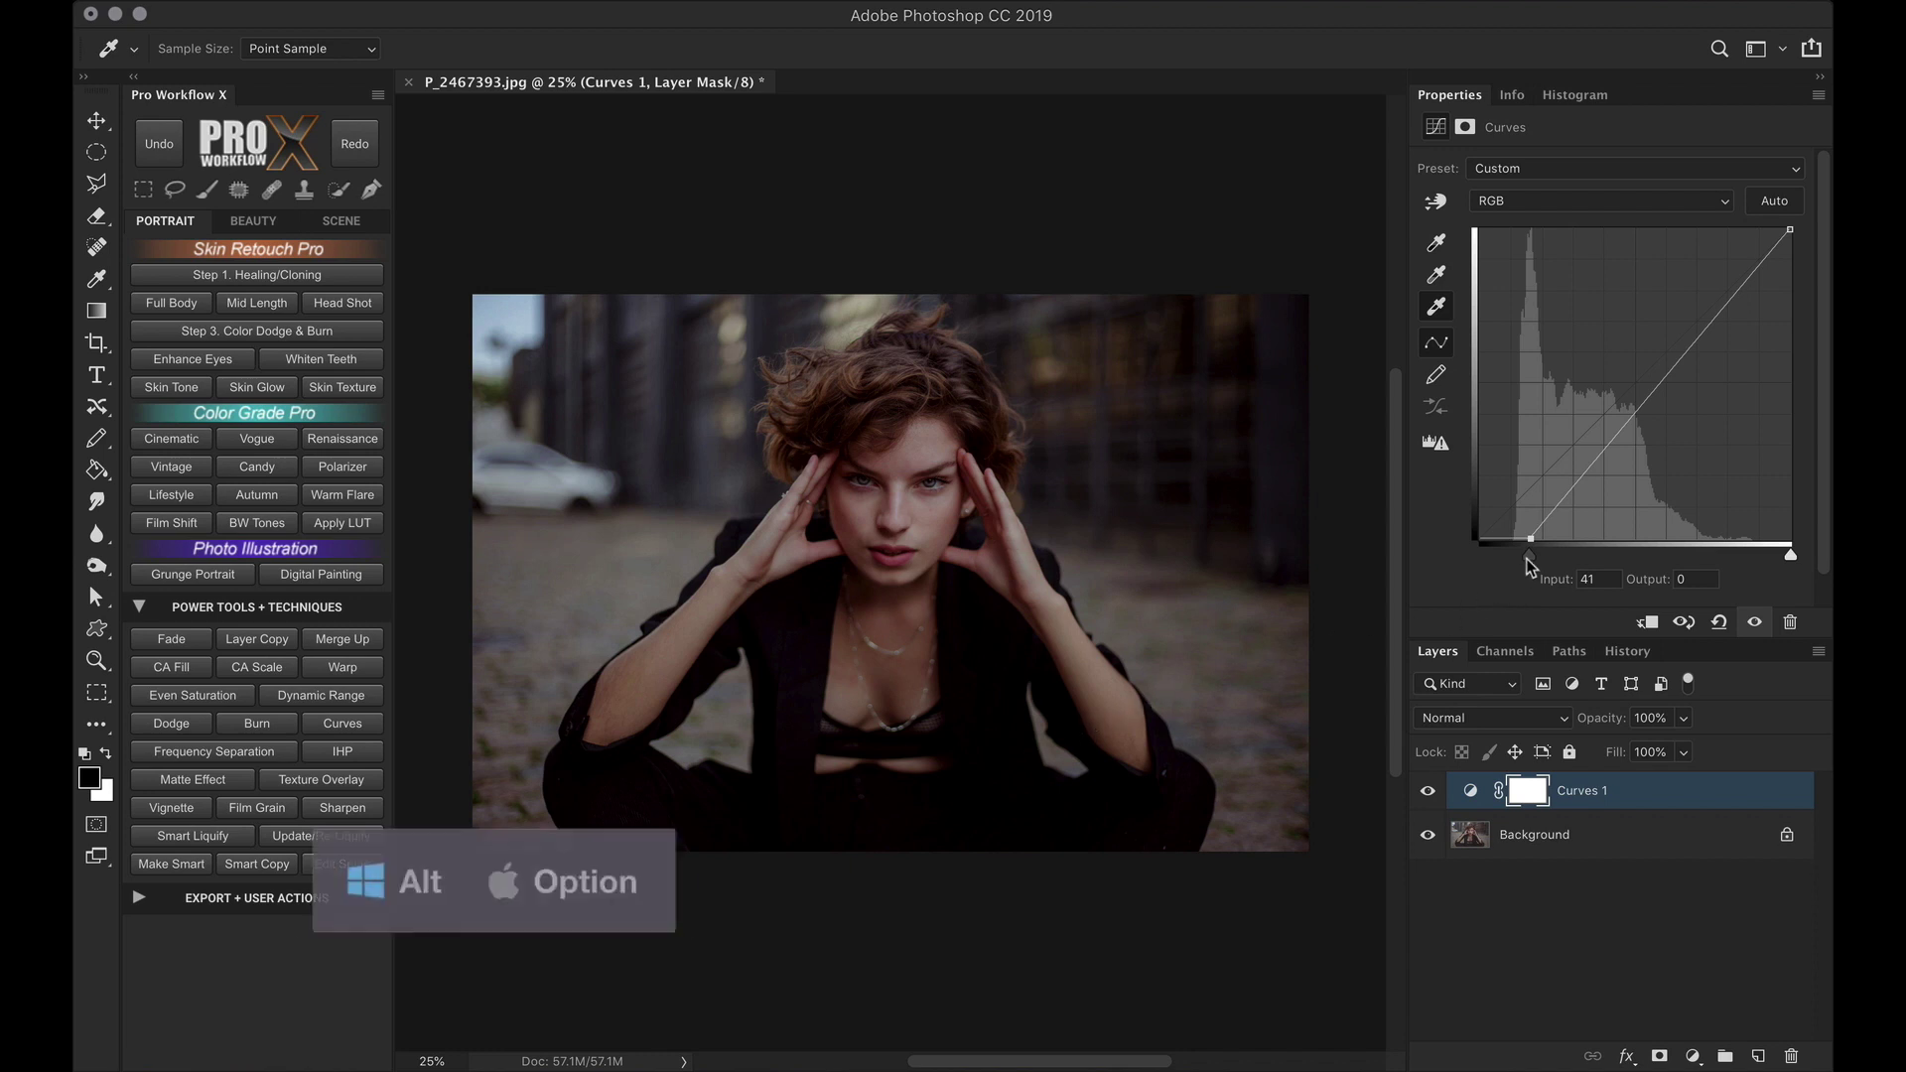
pyautogui.moveTo(1528, 554); pyautogui.dragTo(1529, 561)
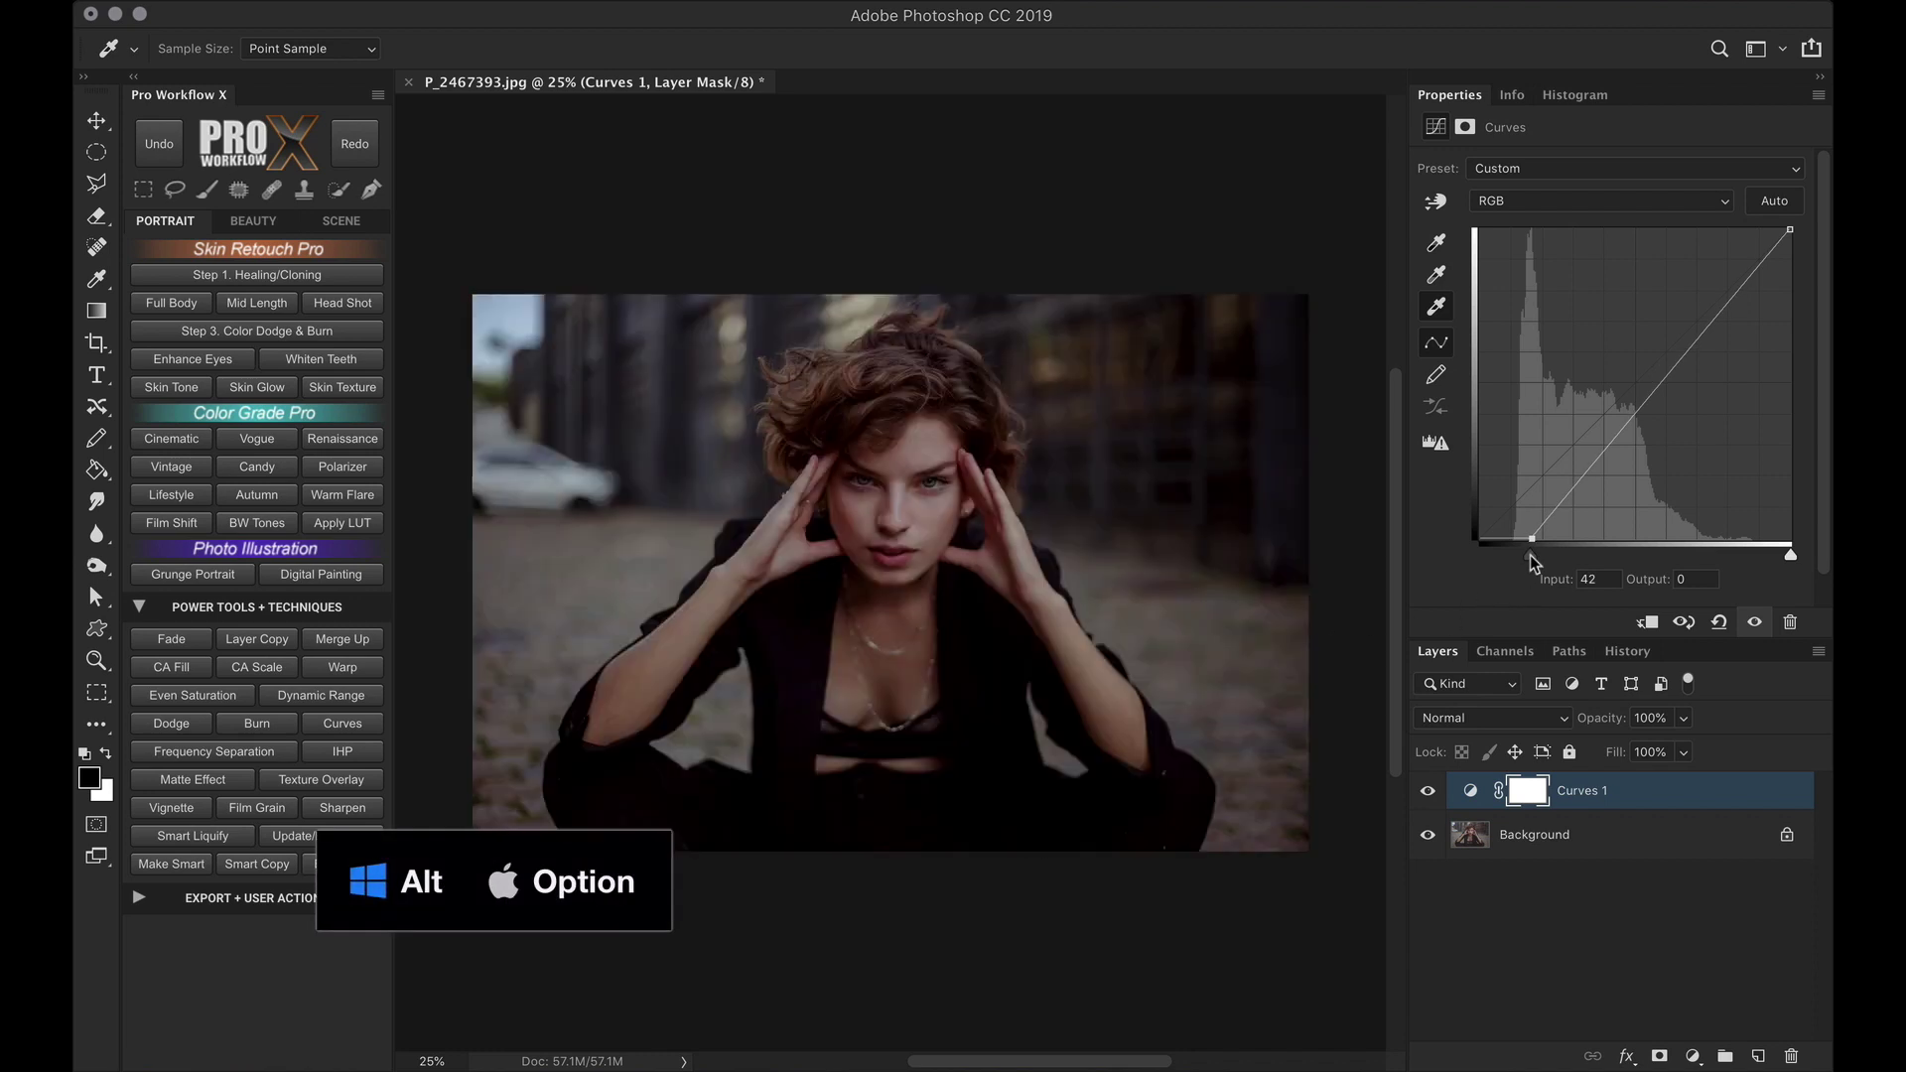
pyautogui.click(1435, 244)
pyautogui.press('alt')
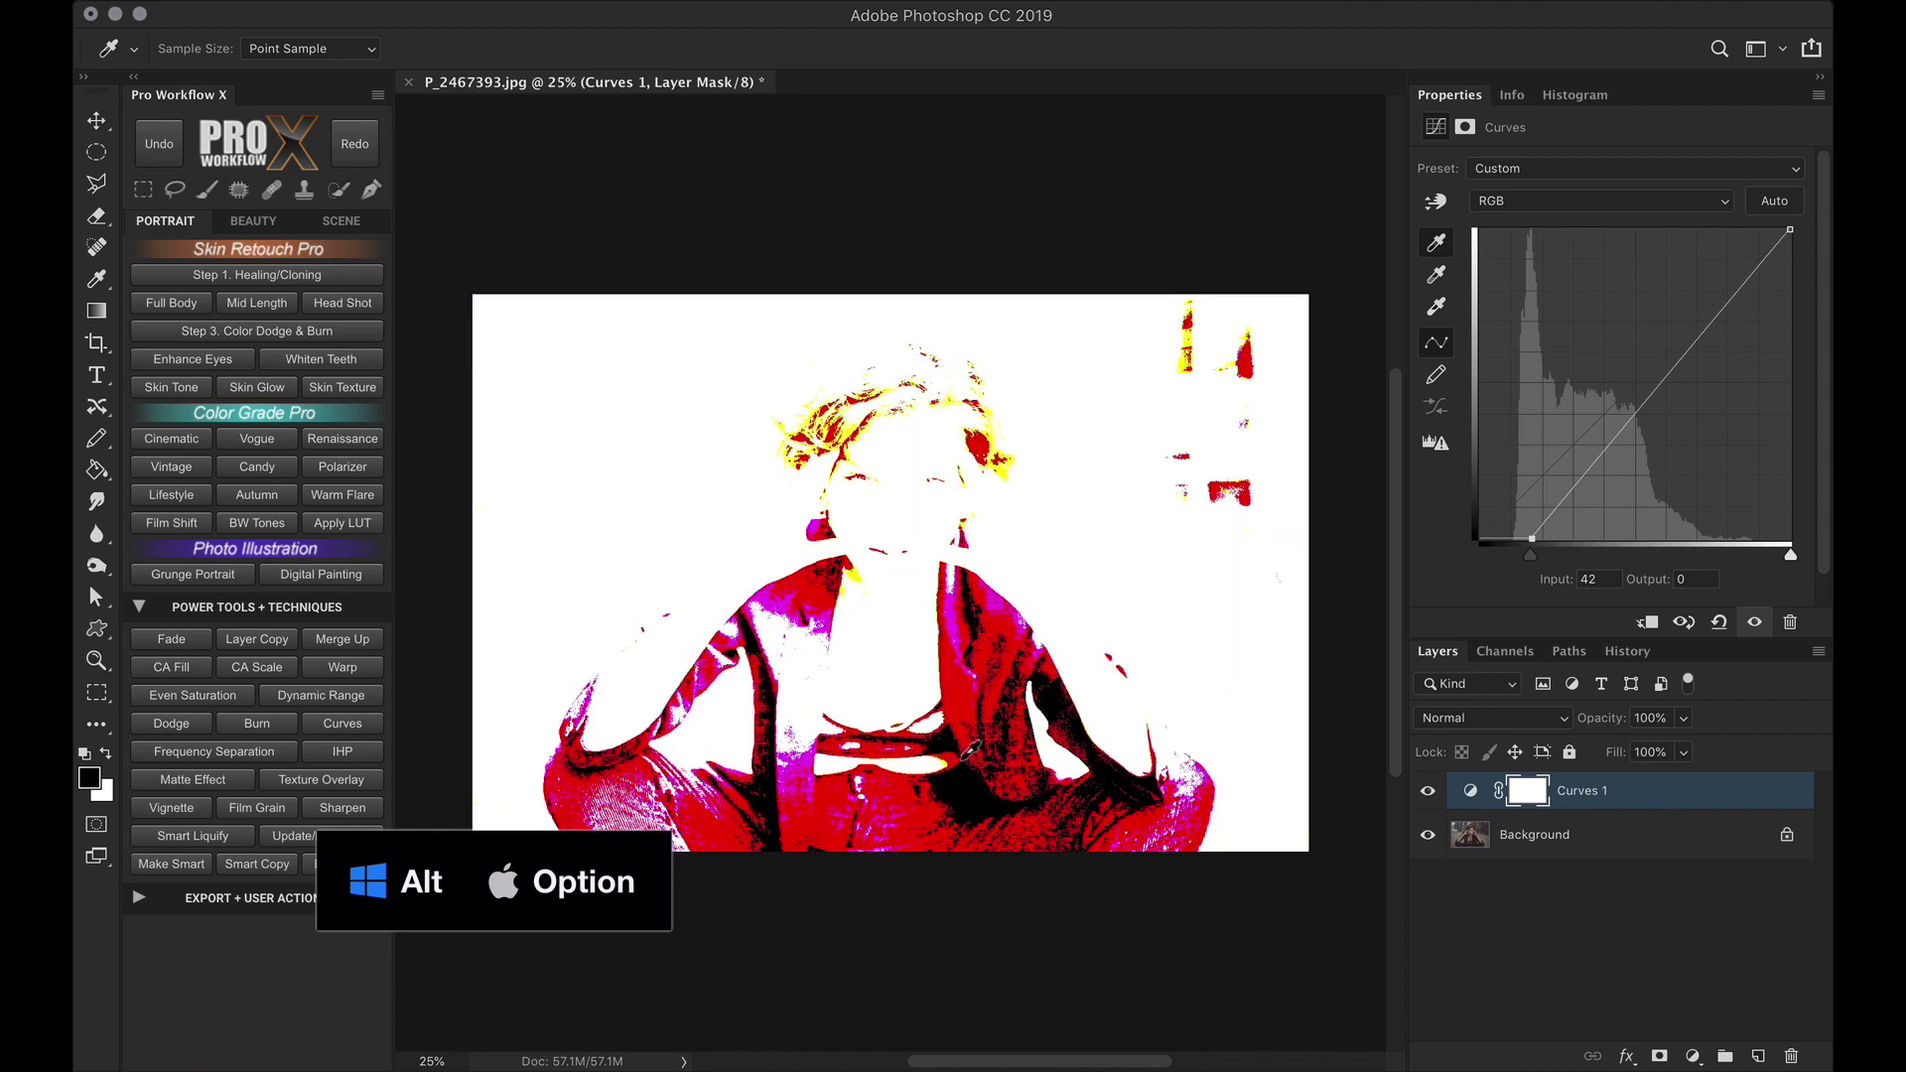
# Step: Check the Show Clipping option in the Curves dialog, dismiss it, and sample the dark trousers as the black point
pyautogui.press('super+m')
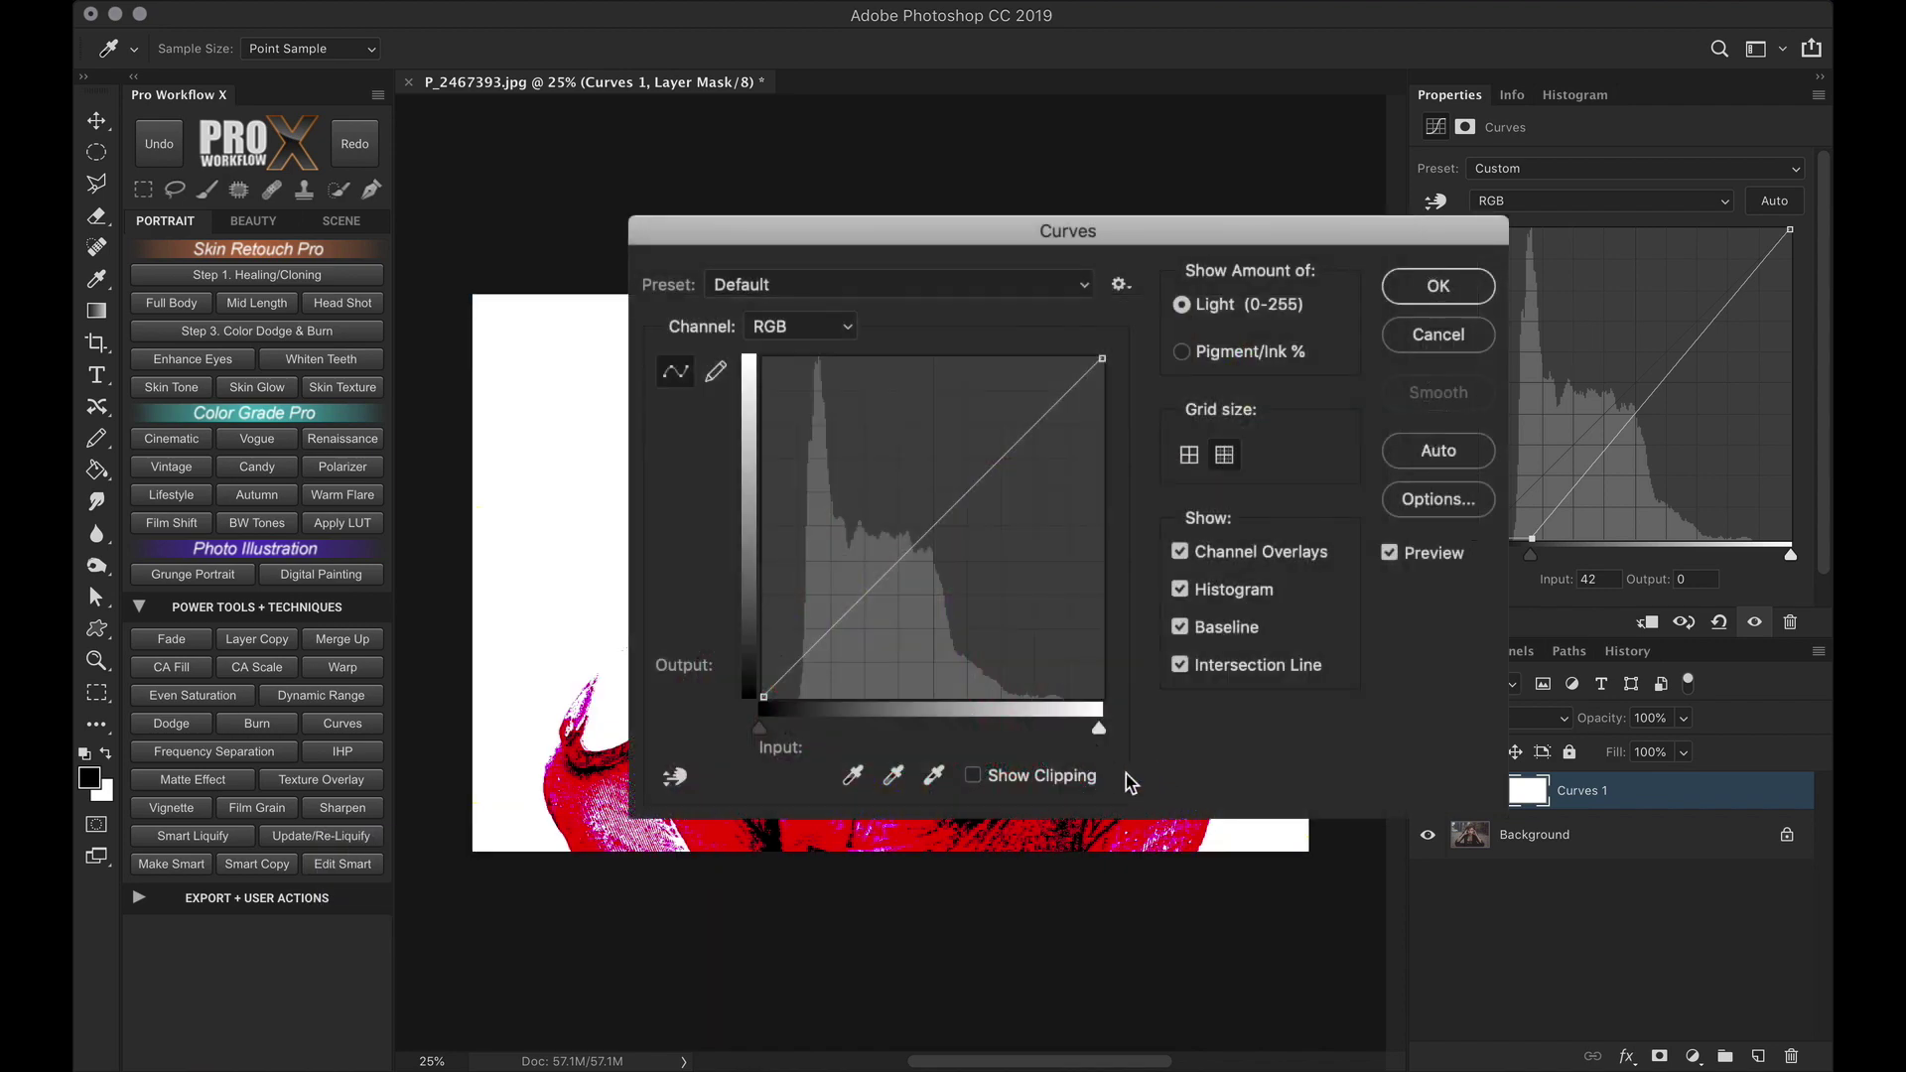
pyautogui.click(973, 776)
pyautogui.press('Escape')
pyautogui.press('super+z')
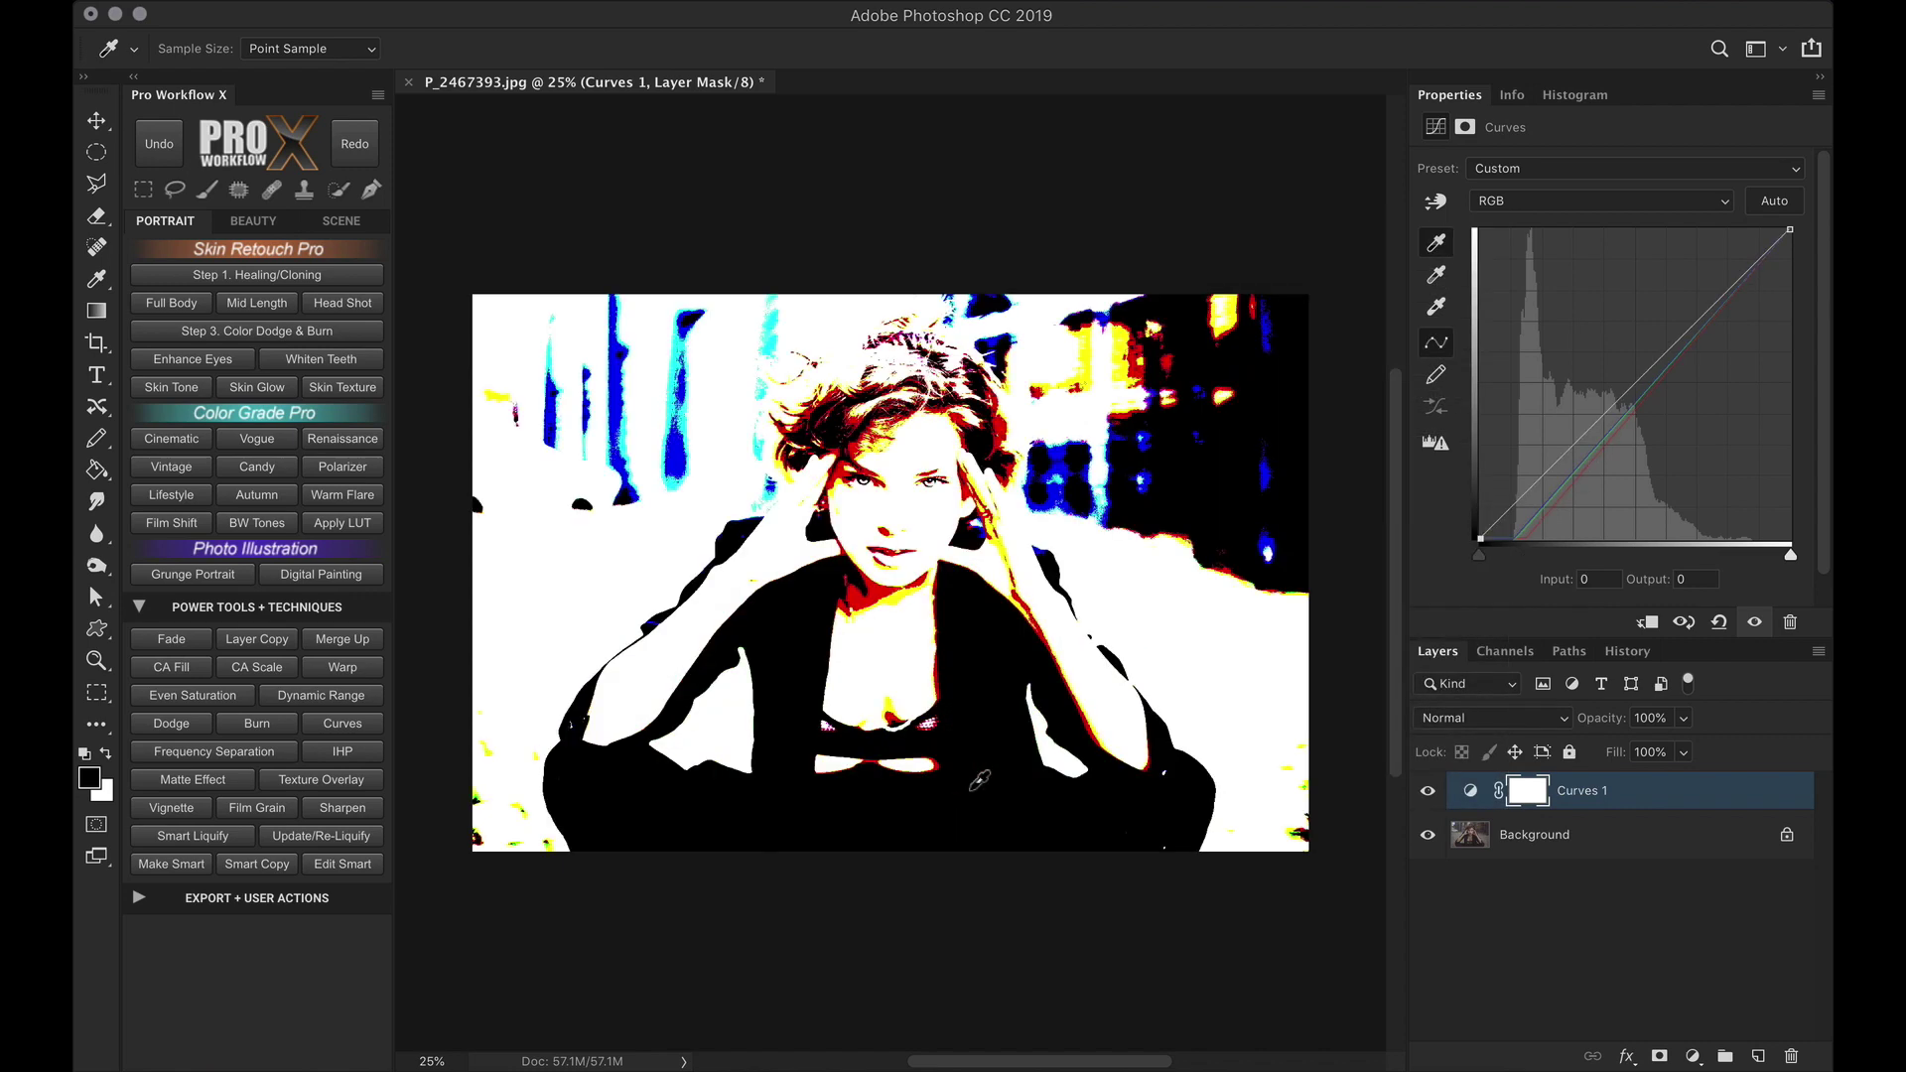
pyautogui.press('alt')
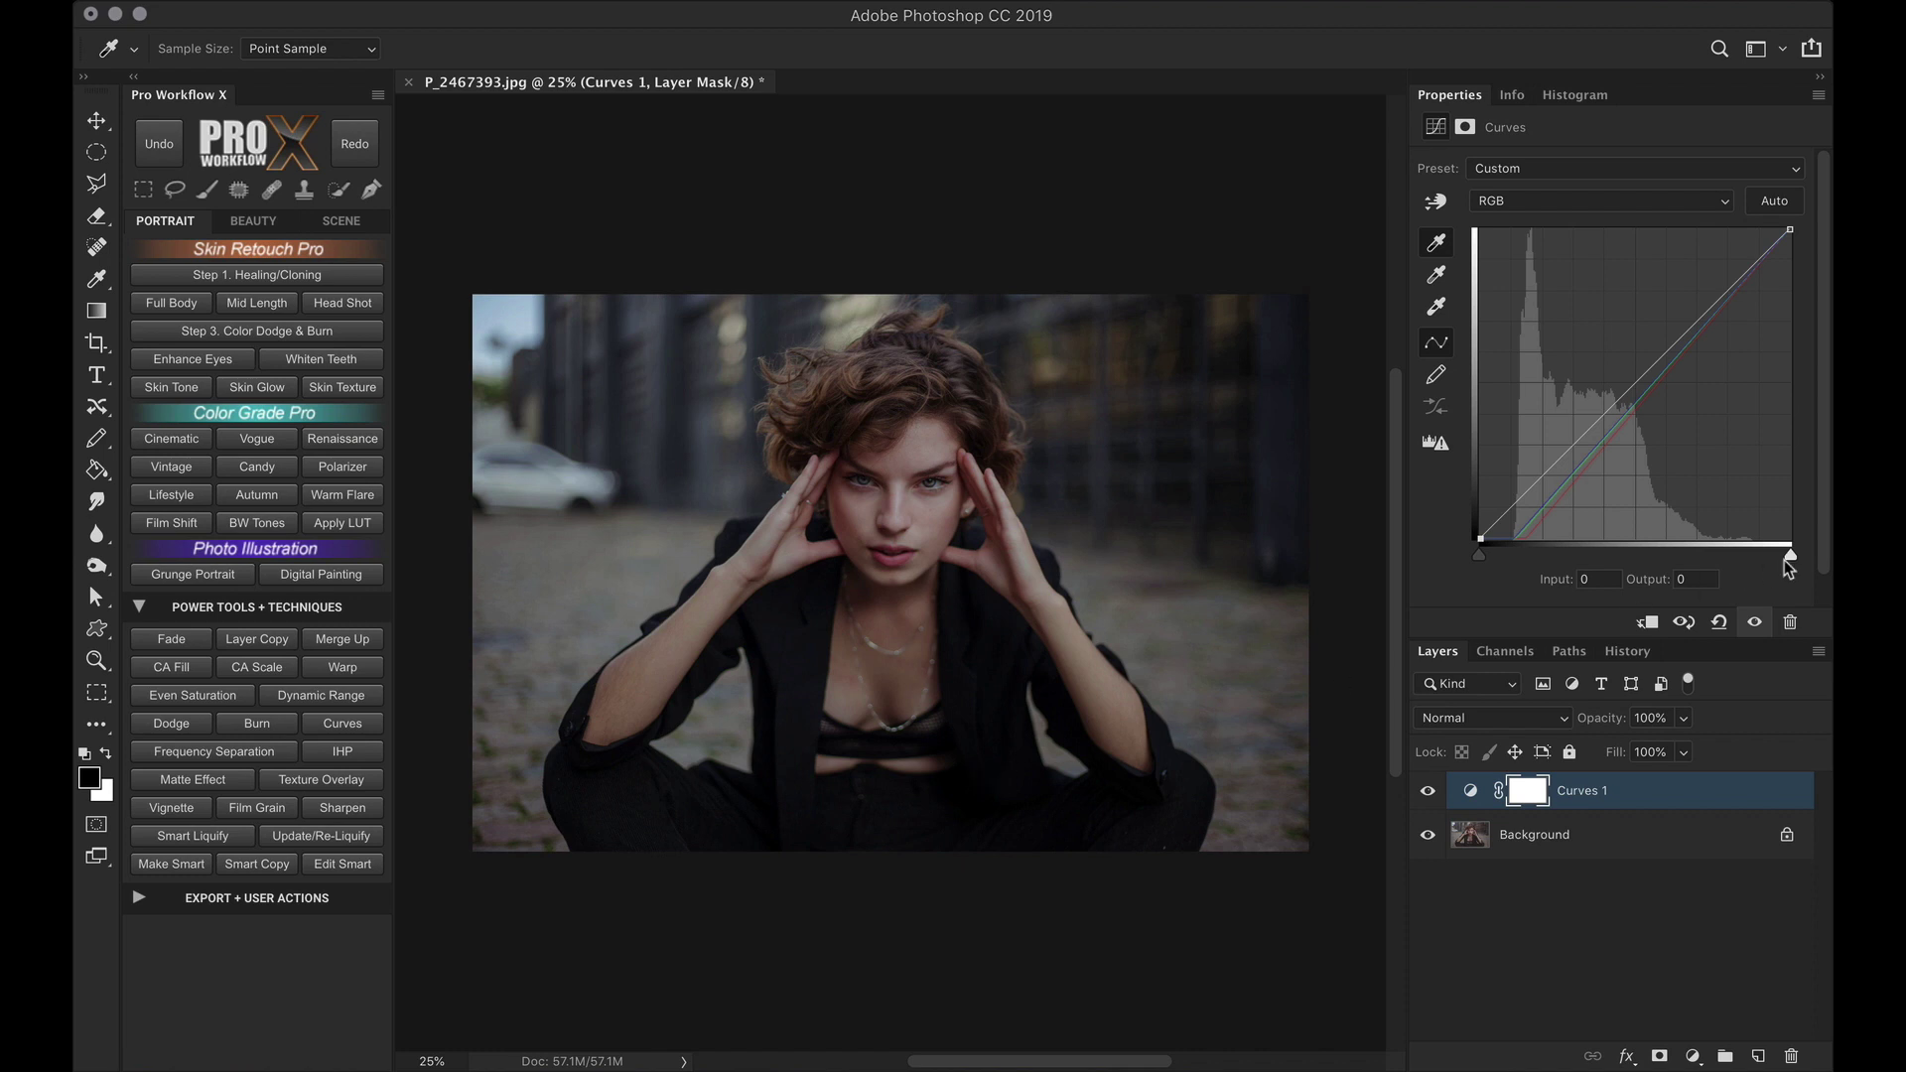
# Step: Move the RGB white point to input 169 and, using the highlight clipping preview, sample the bright sky with the white point eyedropper
pyautogui.moveTo(1791, 559); pyautogui.dragTo(1686, 558)
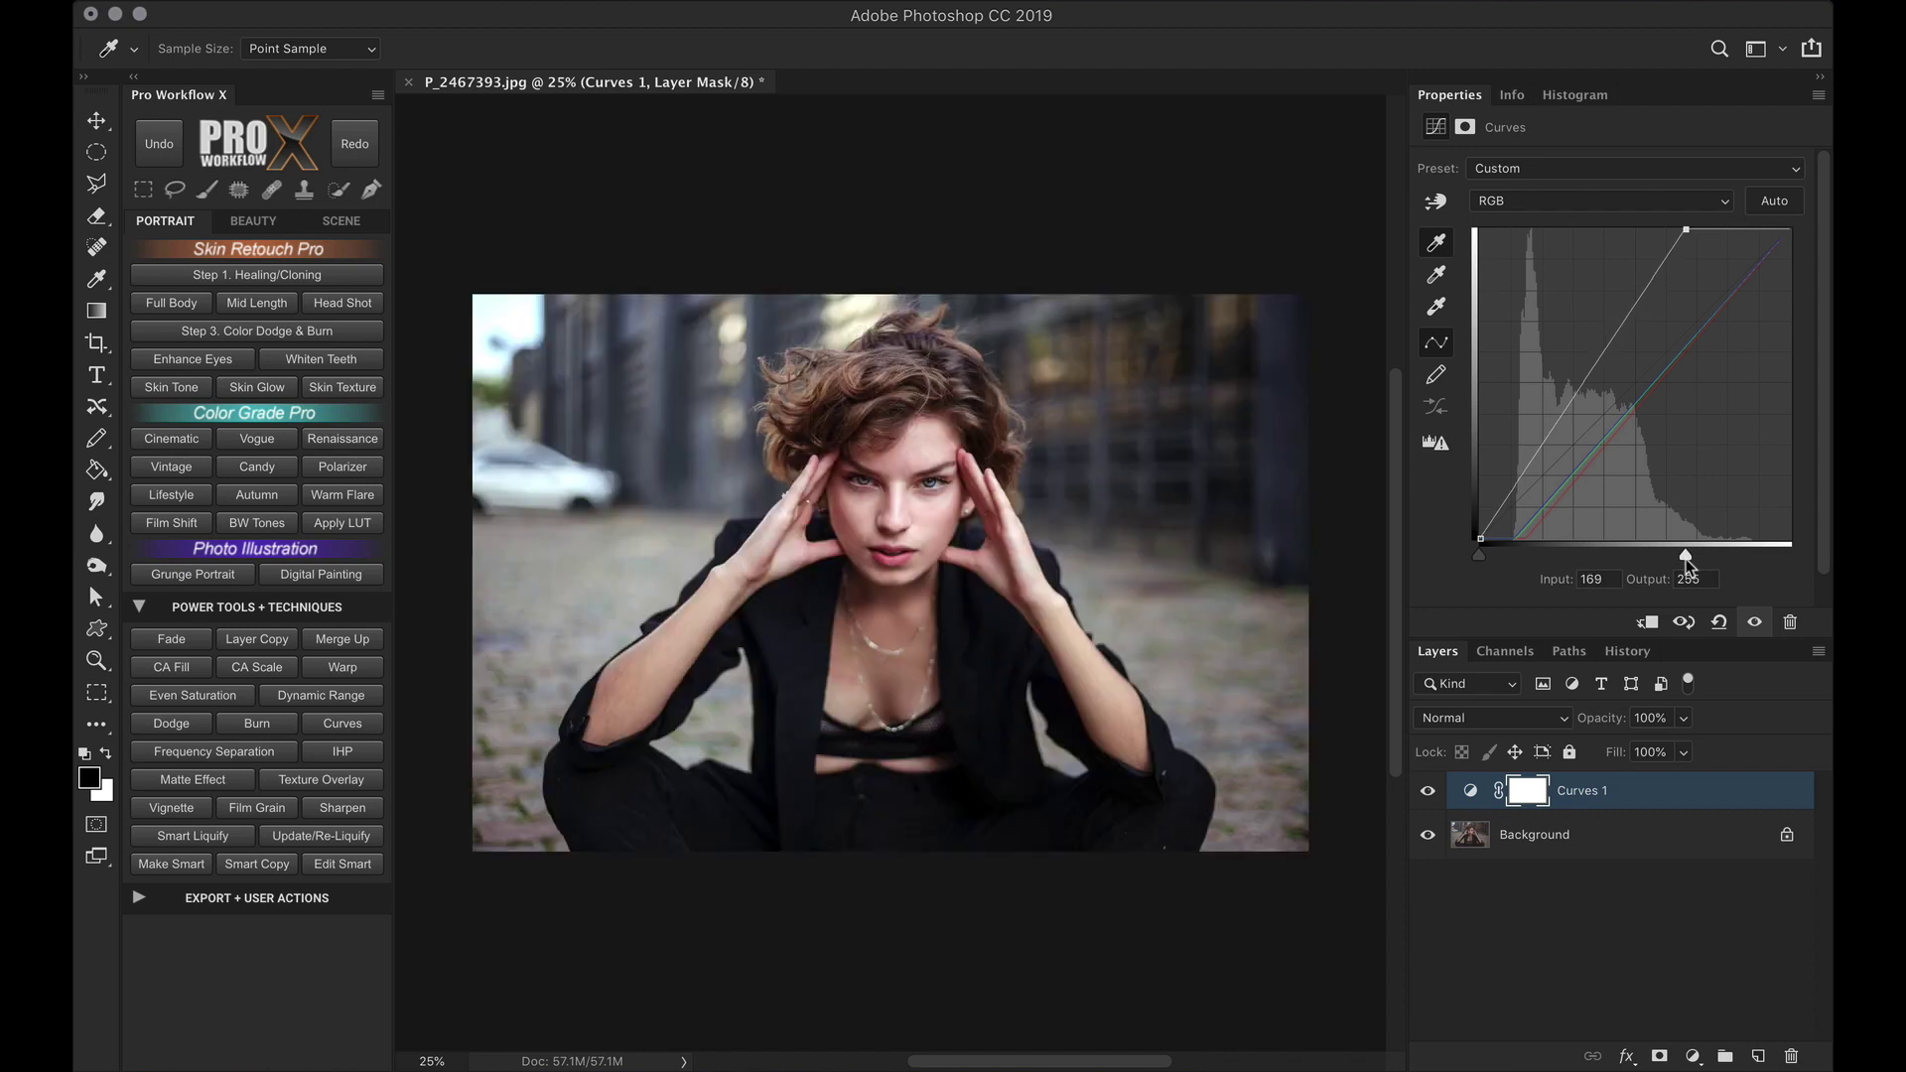
pyautogui.click(1445, 313)
pyautogui.press('alt')
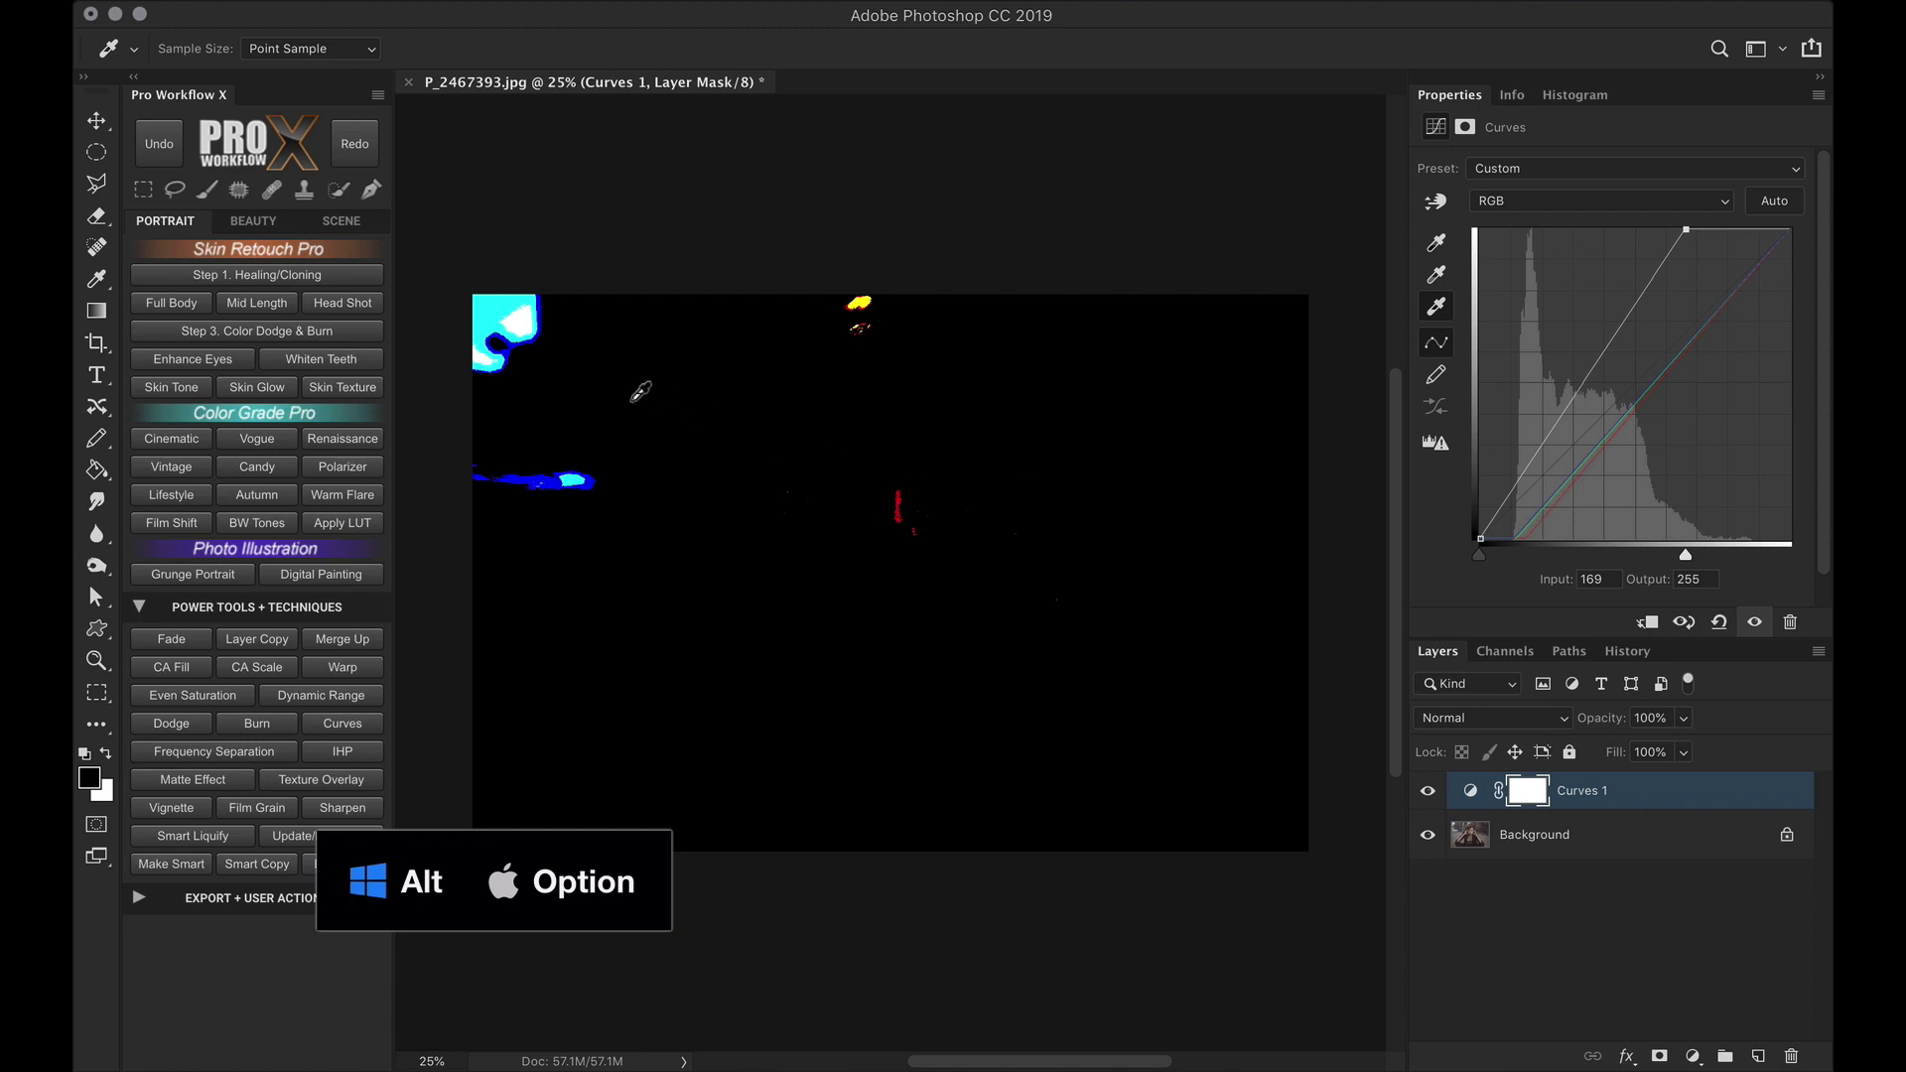
pyautogui.keyDown('alt'); pyautogui.click(527, 309); pyautogui.keyUp('alt')
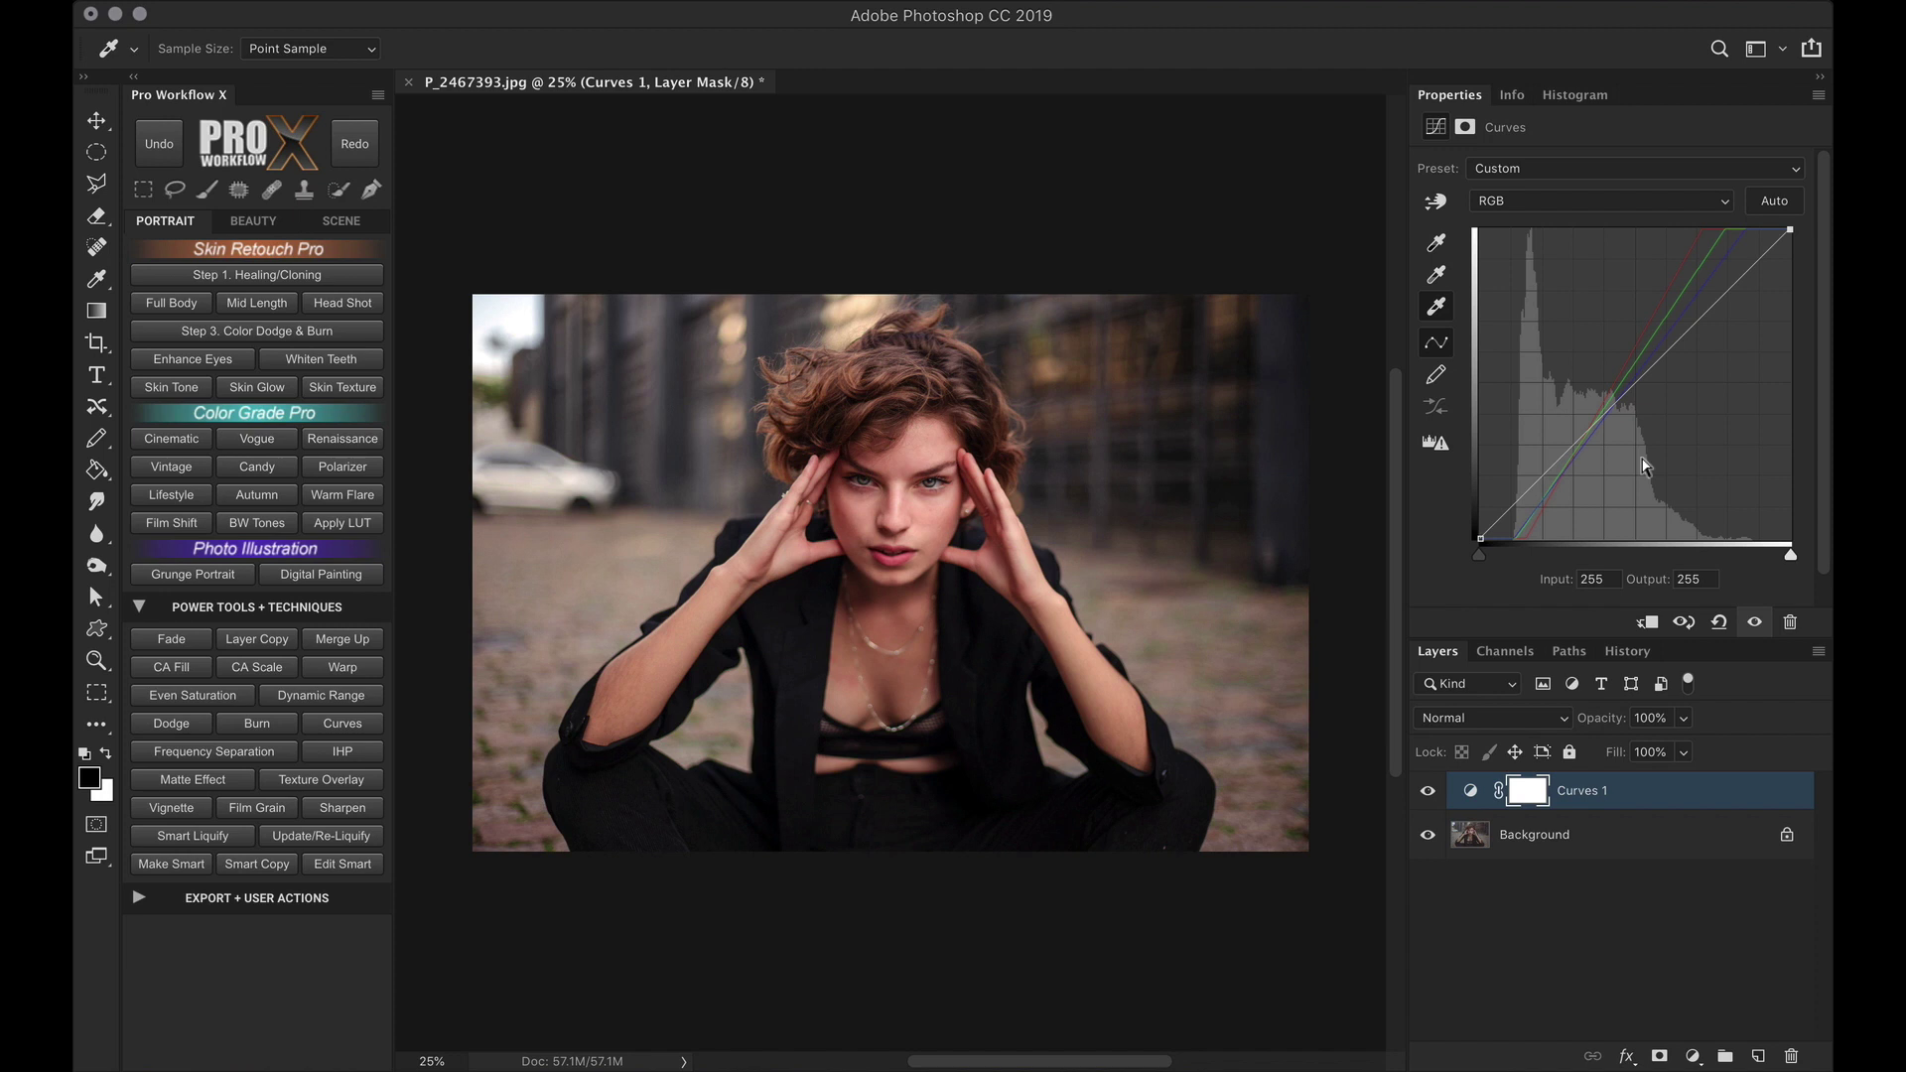
# Step: Sample several spots on the cobblestones and background wall with the gray point eyedropper, ending on the cobblestones beside the woman
pyautogui.click(1441, 277)
pyautogui.click(570, 565)
pyautogui.click(509, 577)
pyautogui.click(547, 541)
pyautogui.click(541, 492)
pyautogui.click(698, 438)
pyautogui.click(568, 574)
# Step: Toggle the Curves 1 layer's visibility off and on to compare the image before and after the correction
pyautogui.click(1429, 791)
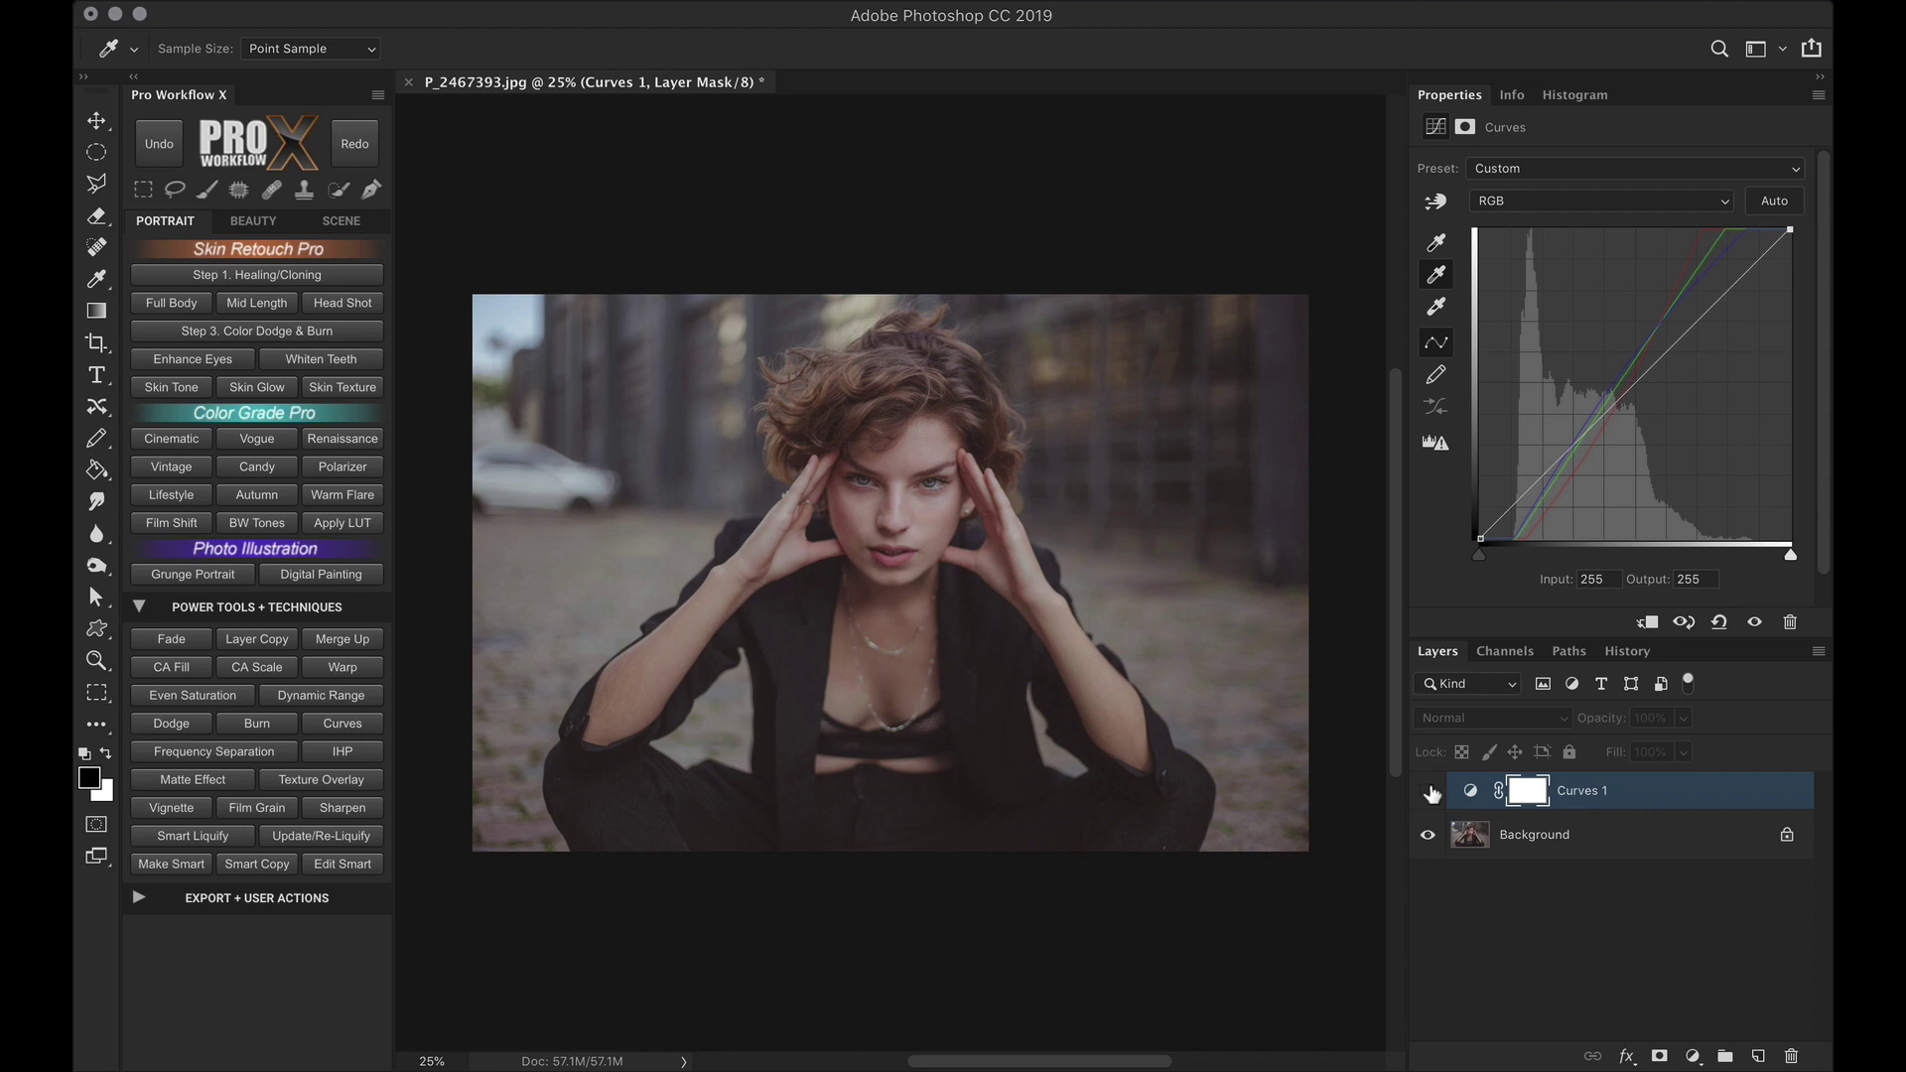
pyautogui.click(1428, 791)
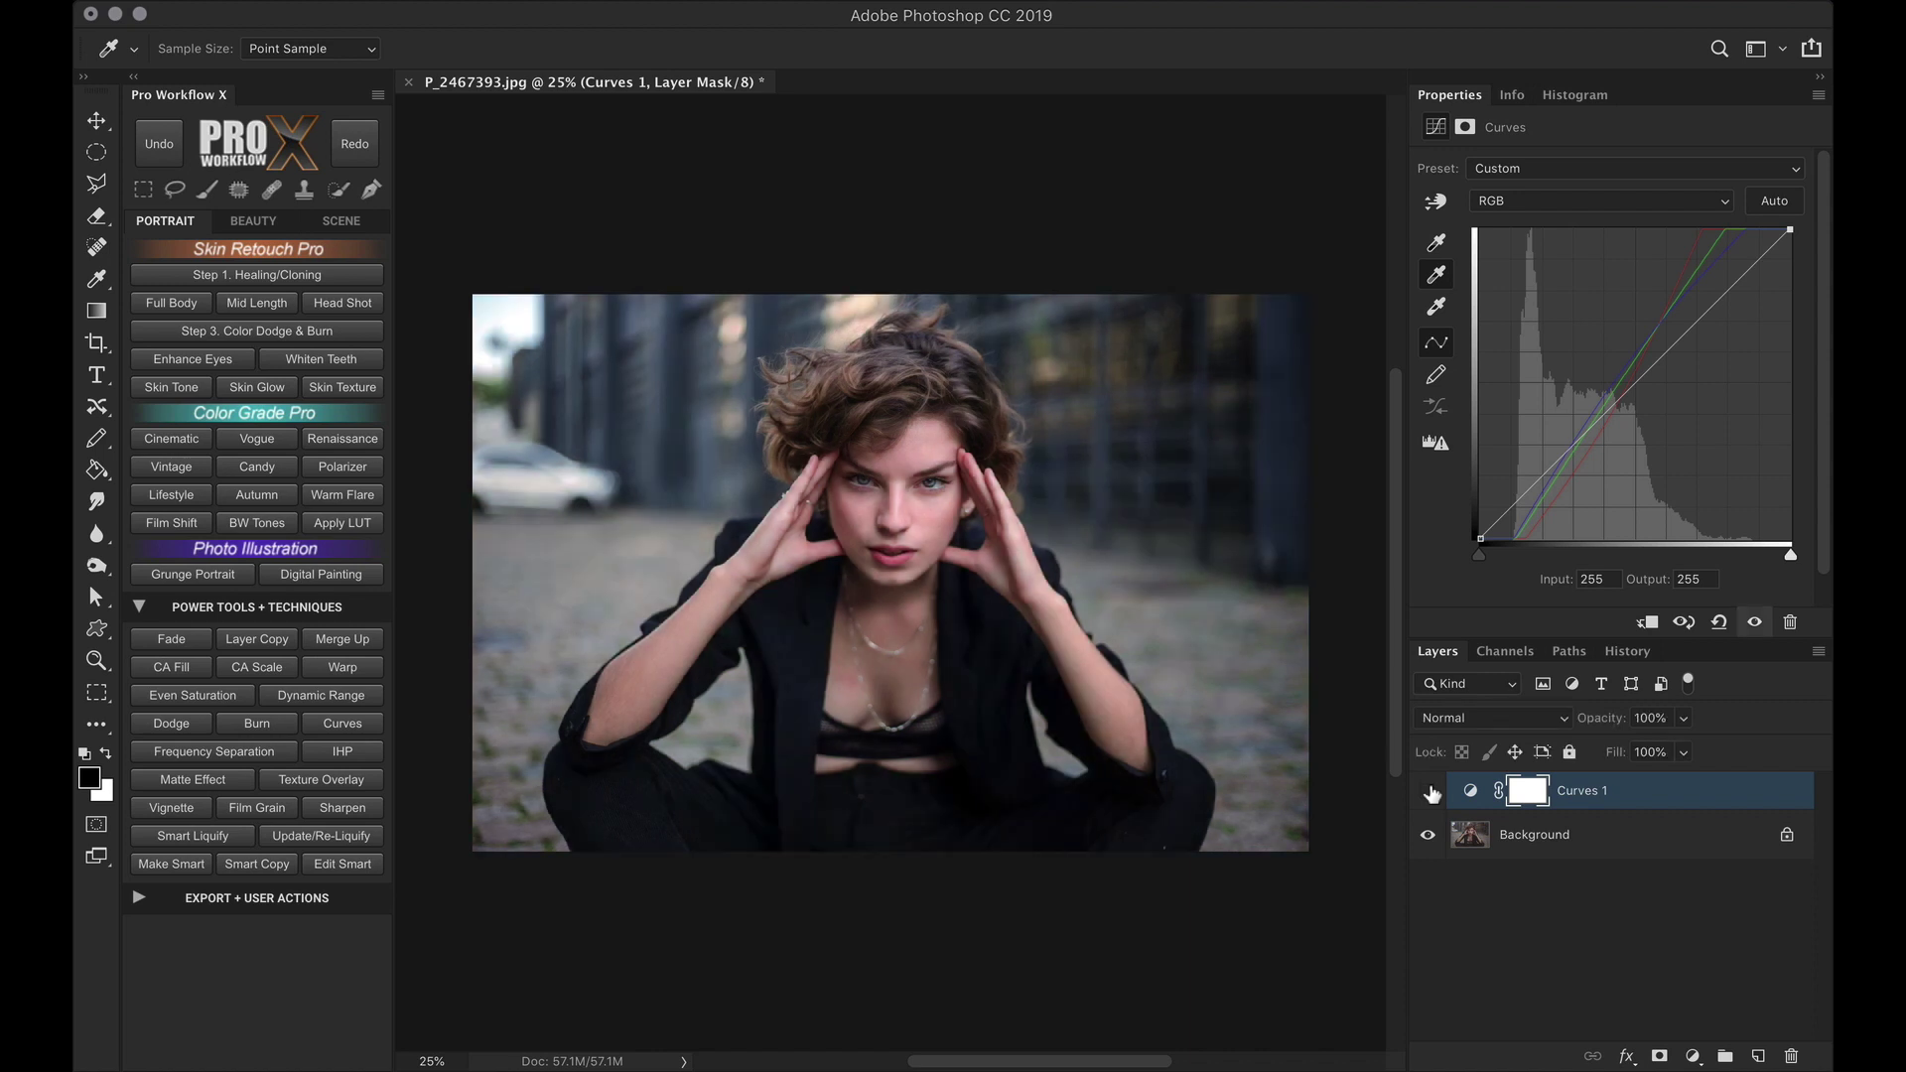
pyautogui.click(1428, 791)
pyautogui.click(1428, 791)
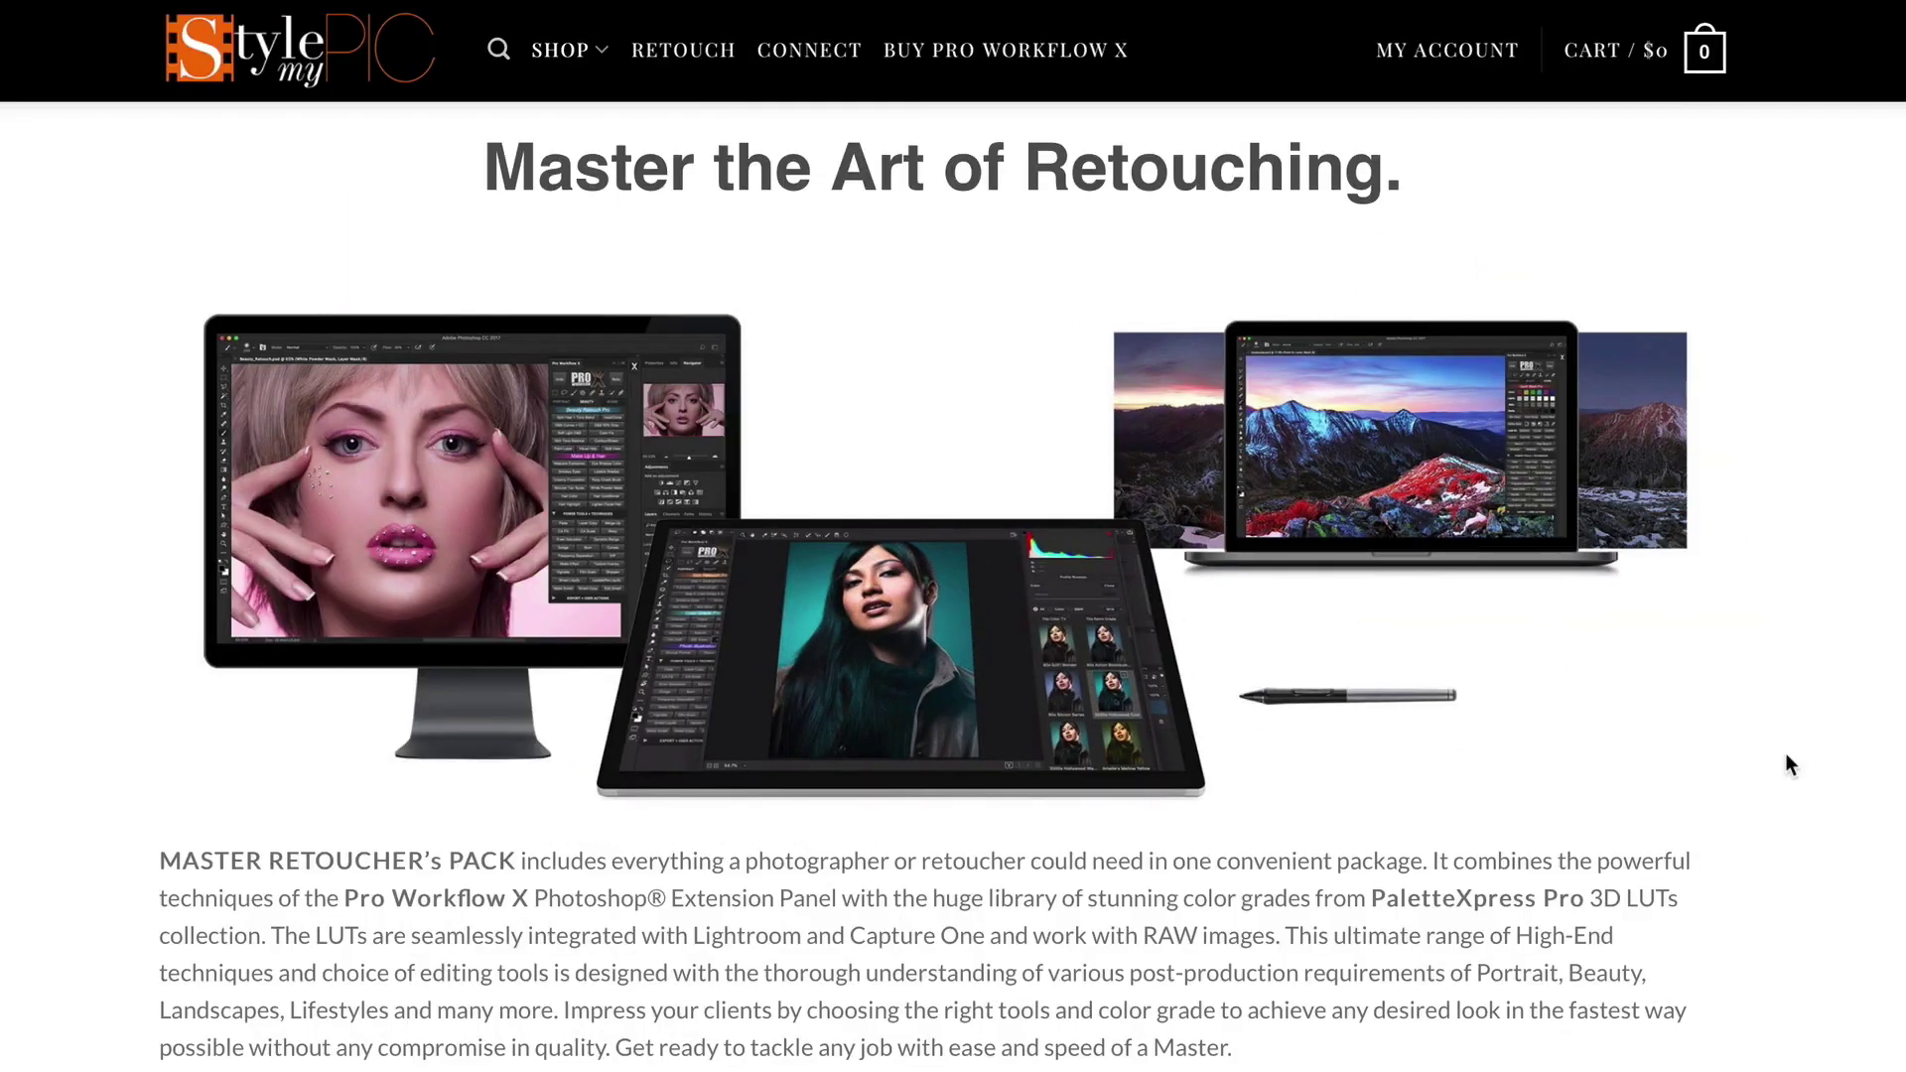
pyautogui.scroll(-10, 1784, 764)
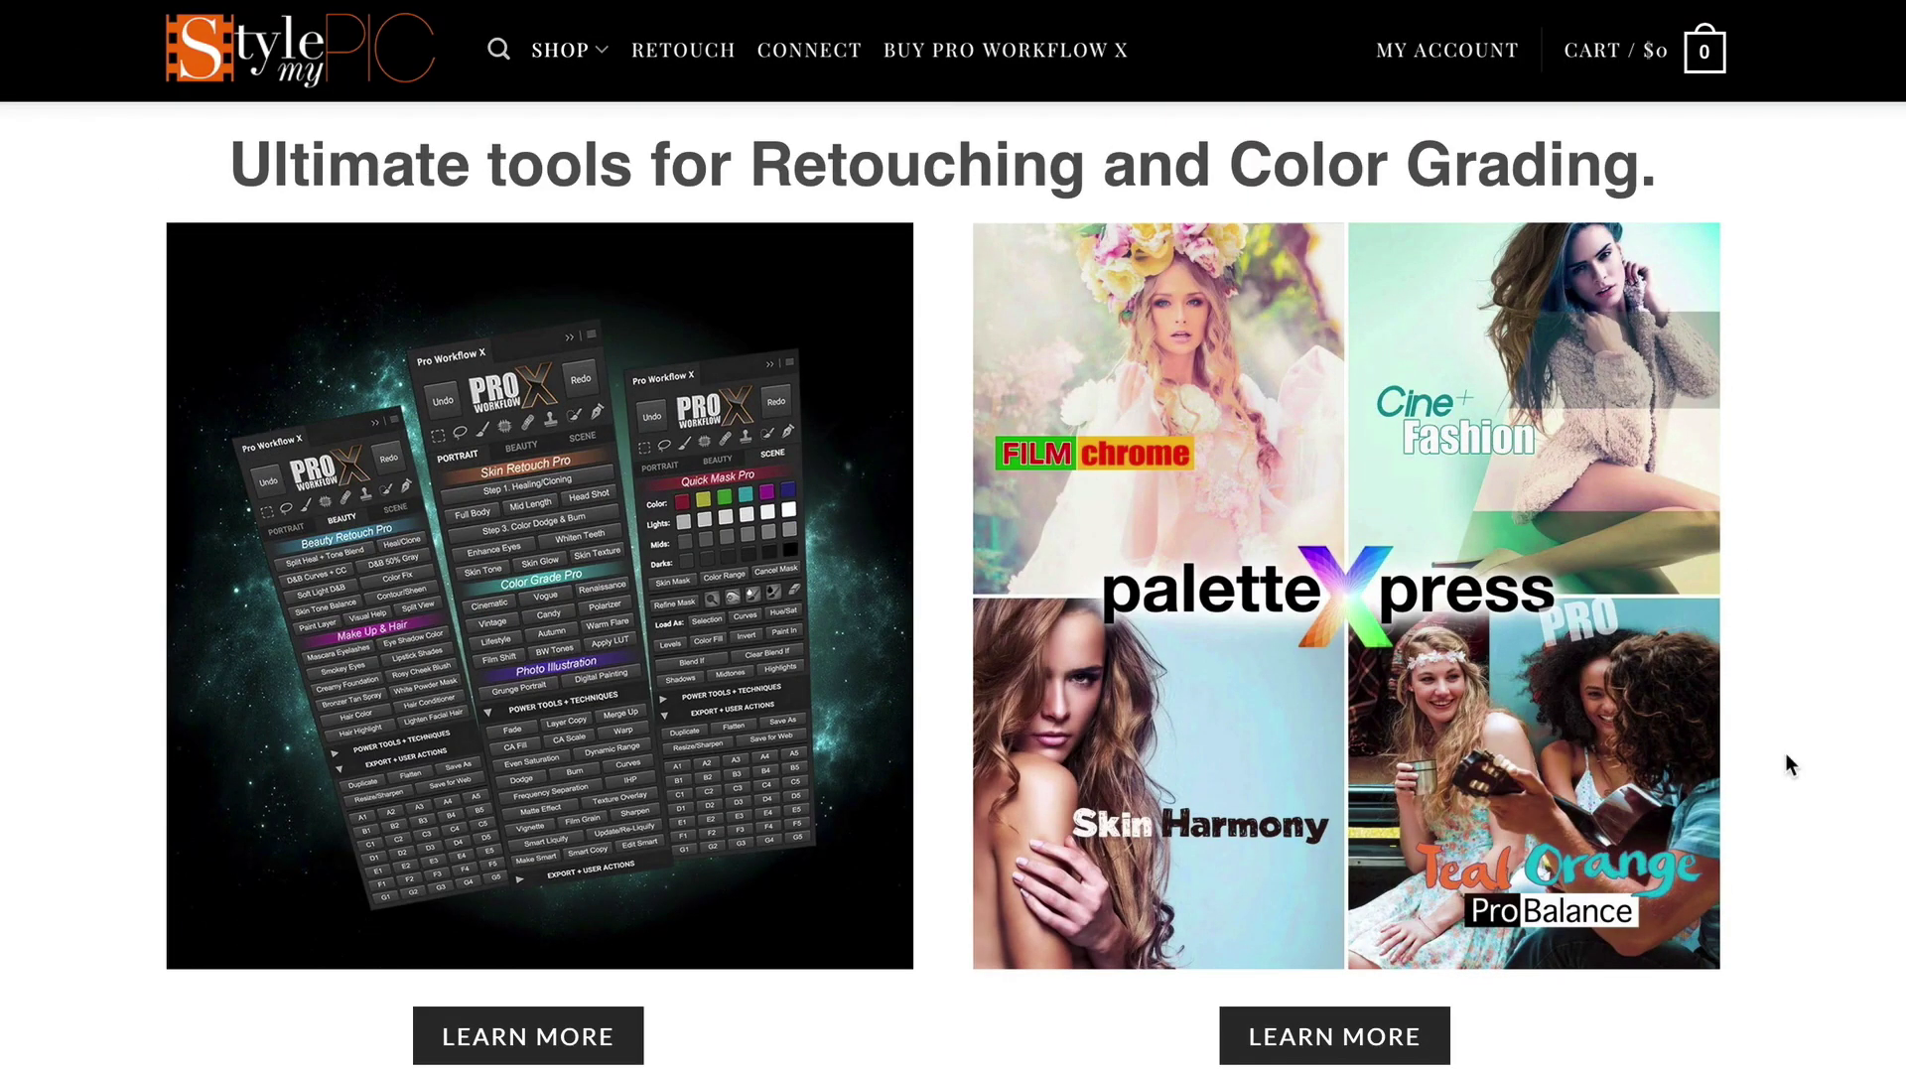